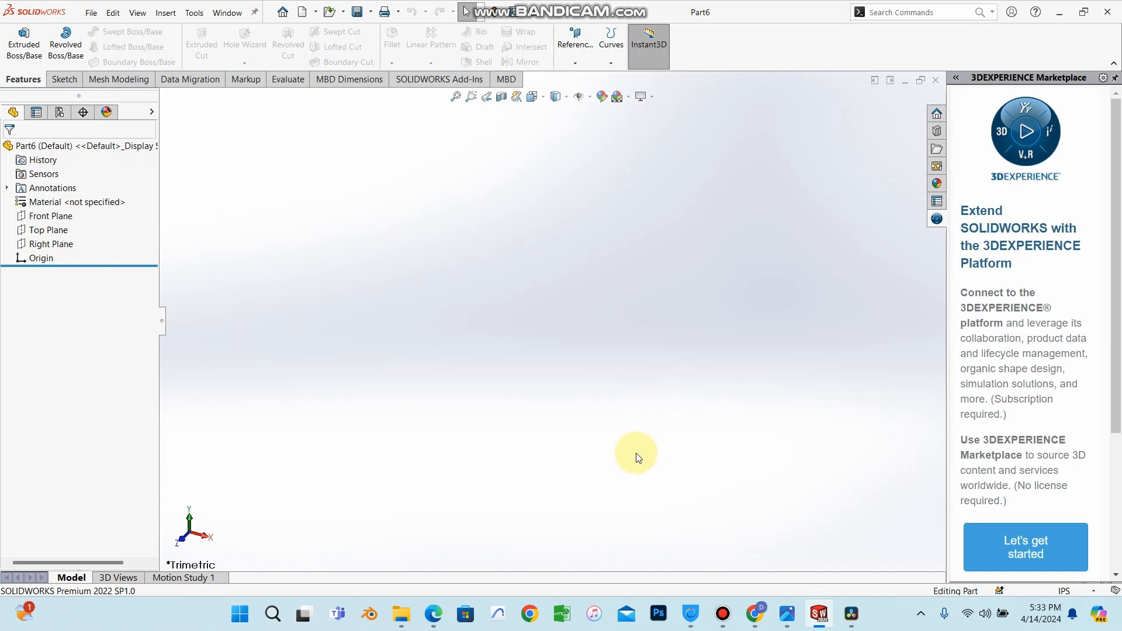
# Open a sketch on the Front Plane and draw a center rectangle on the origin, about 3.7 by 3.6 in.
pyautogui.click(63, 216)
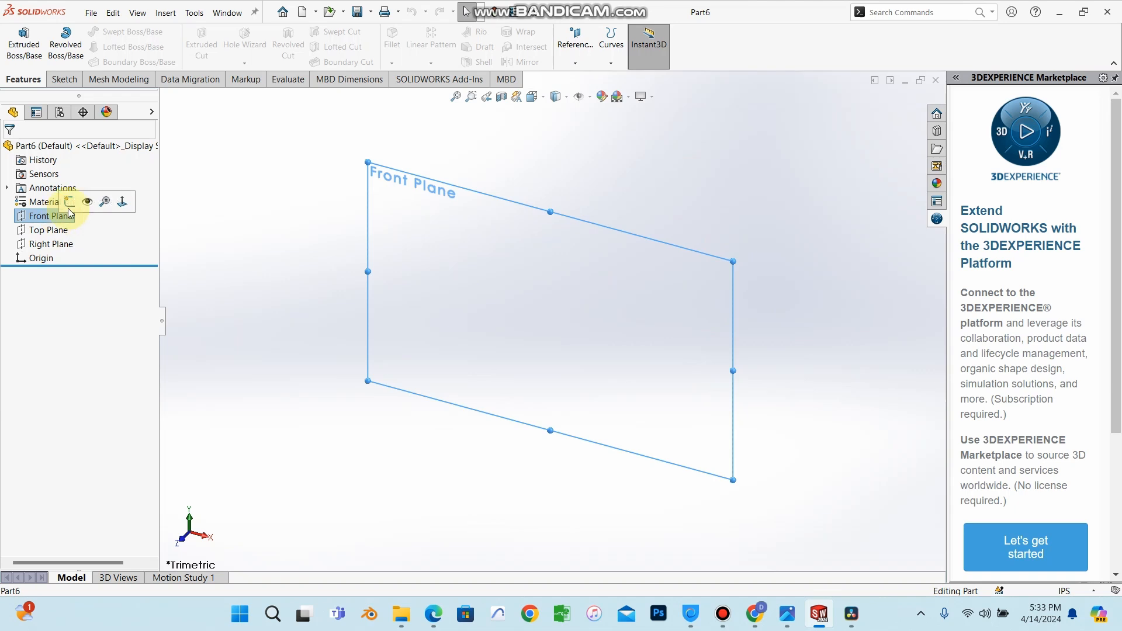
pyautogui.click(70, 203)
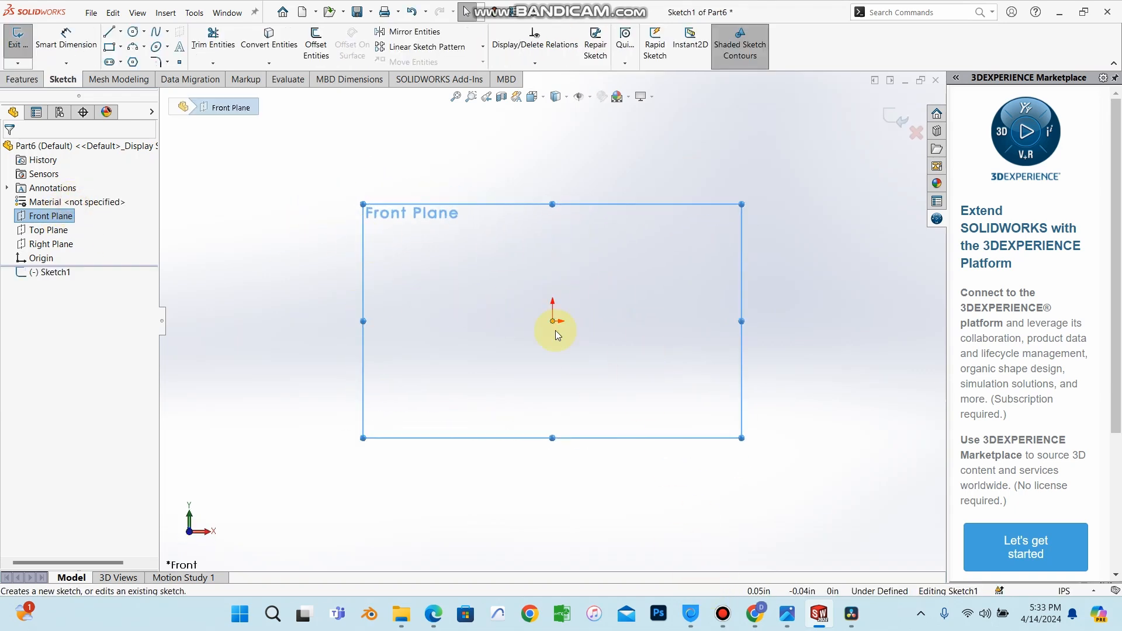
pyautogui.click(122, 49)
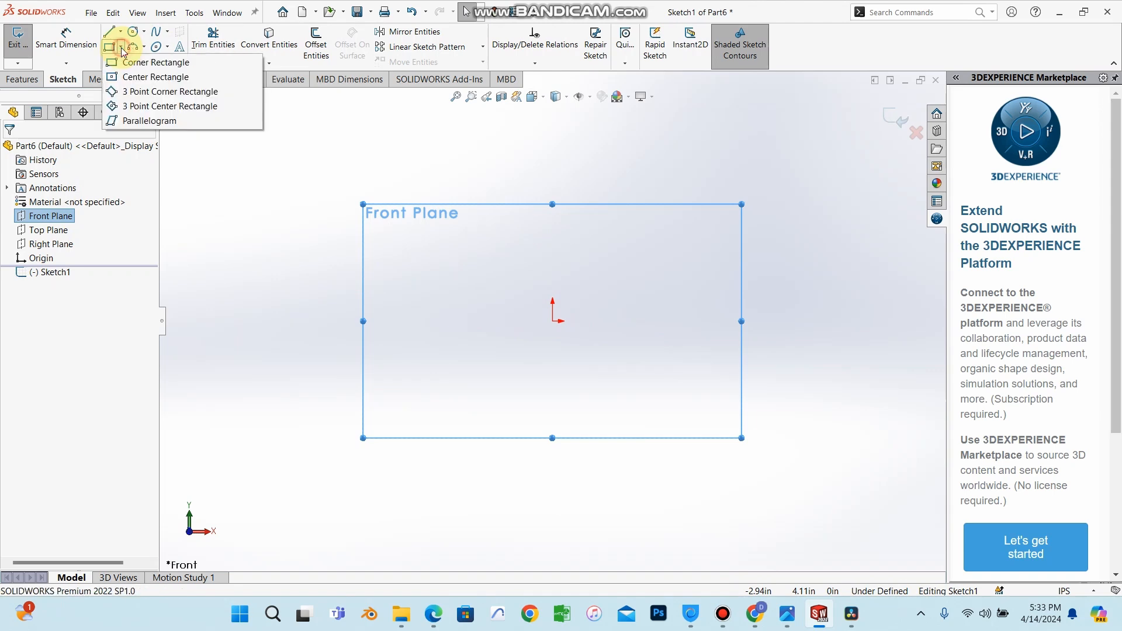
pyautogui.click(132, 79)
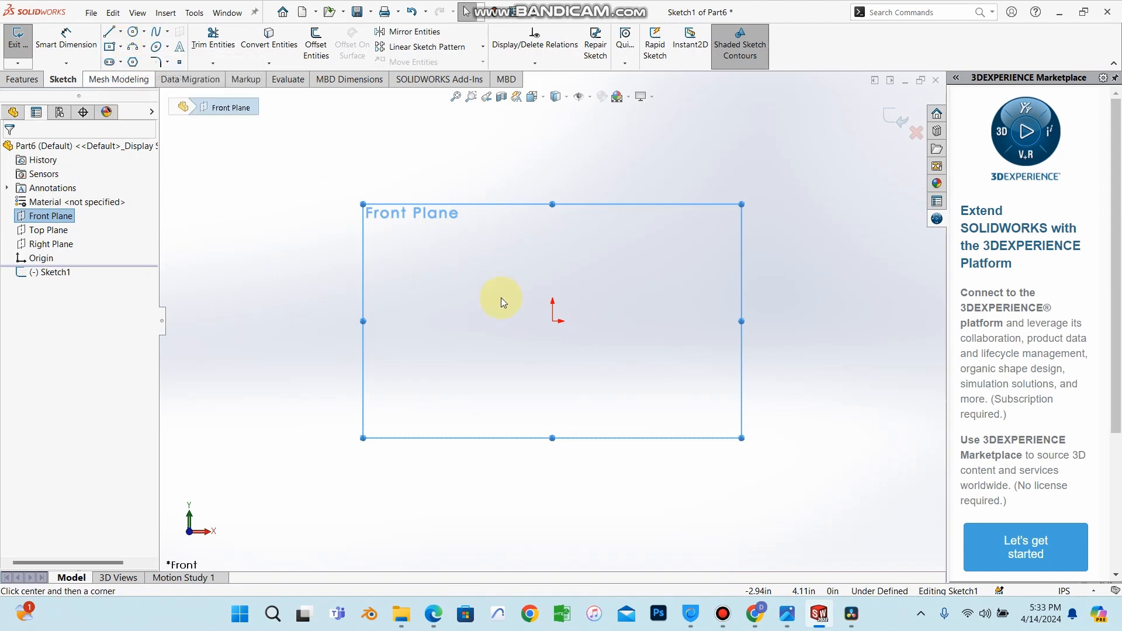
pyautogui.click(552, 320)
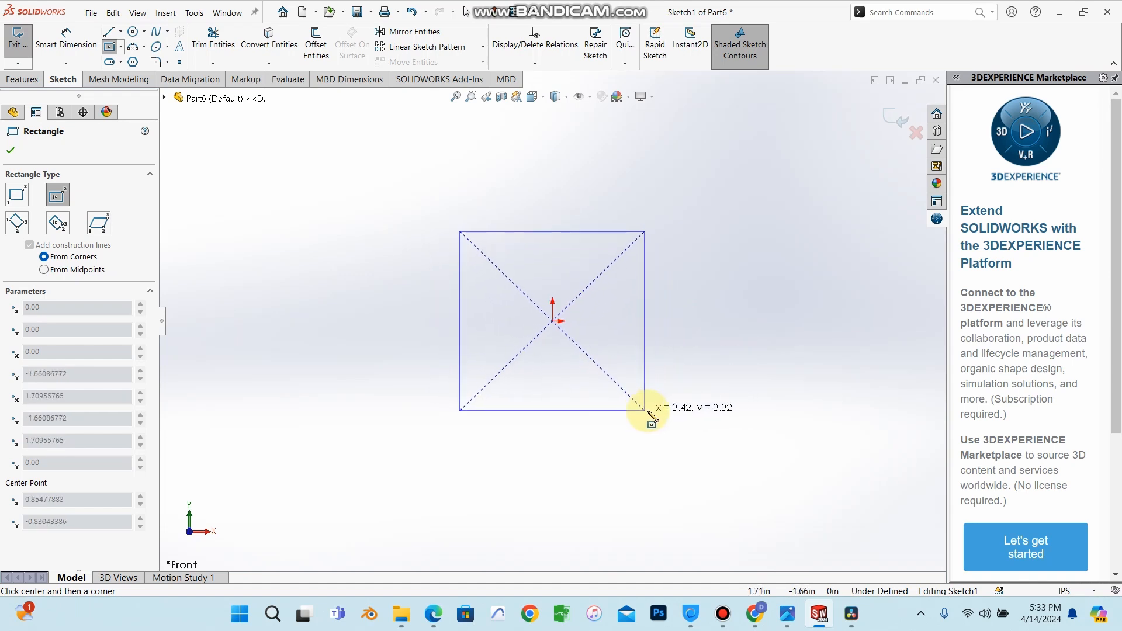
pyautogui.click(652, 409)
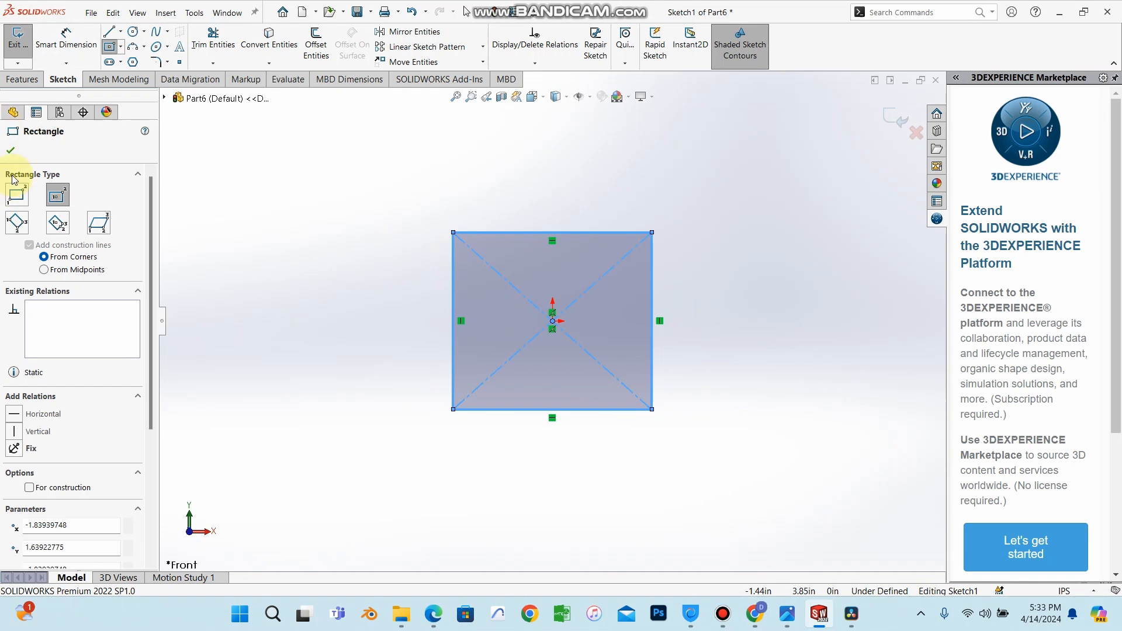
pyautogui.click(10, 150)
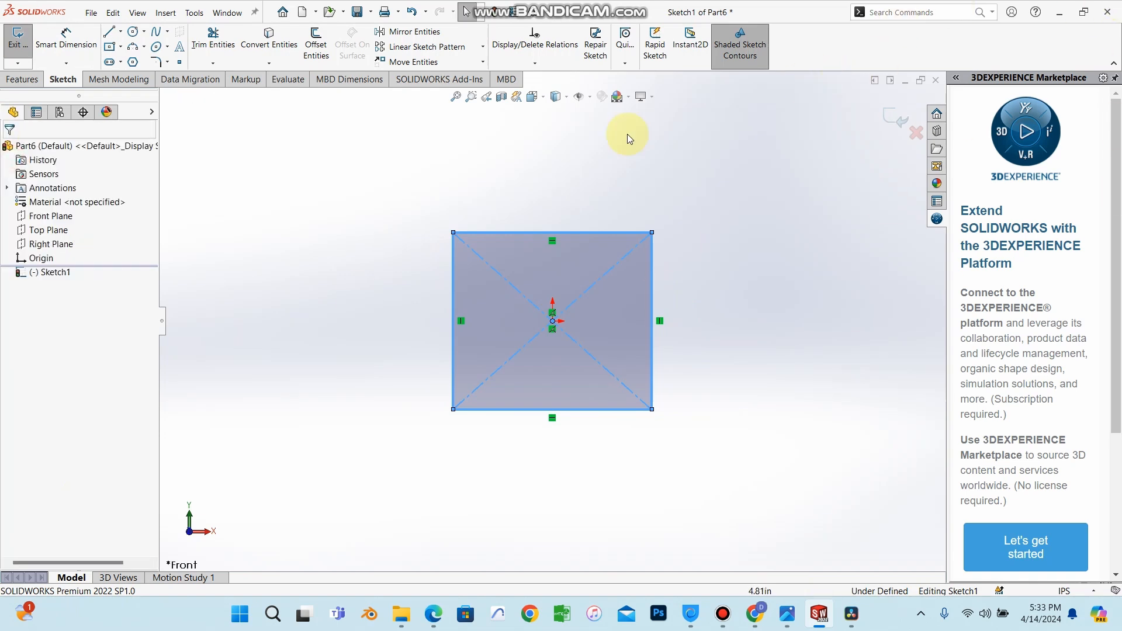
# Dimension the rectangle's width and height, setting both to 4 in.
pyautogui.click(79, 45)
pyautogui.click(514, 232)
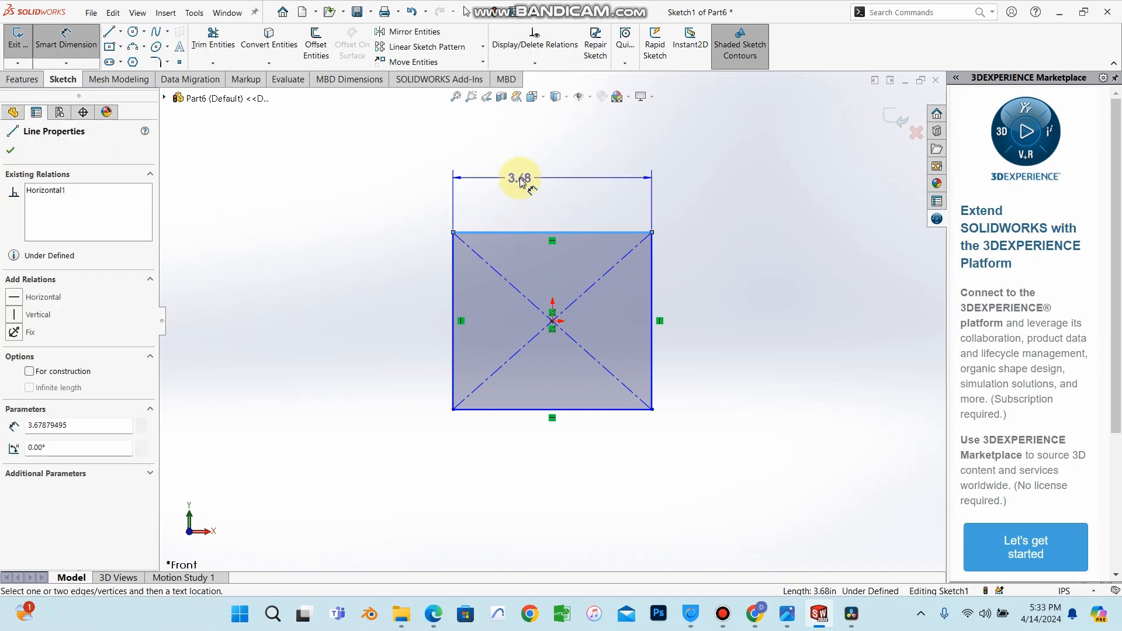
pyautogui.click(520, 179)
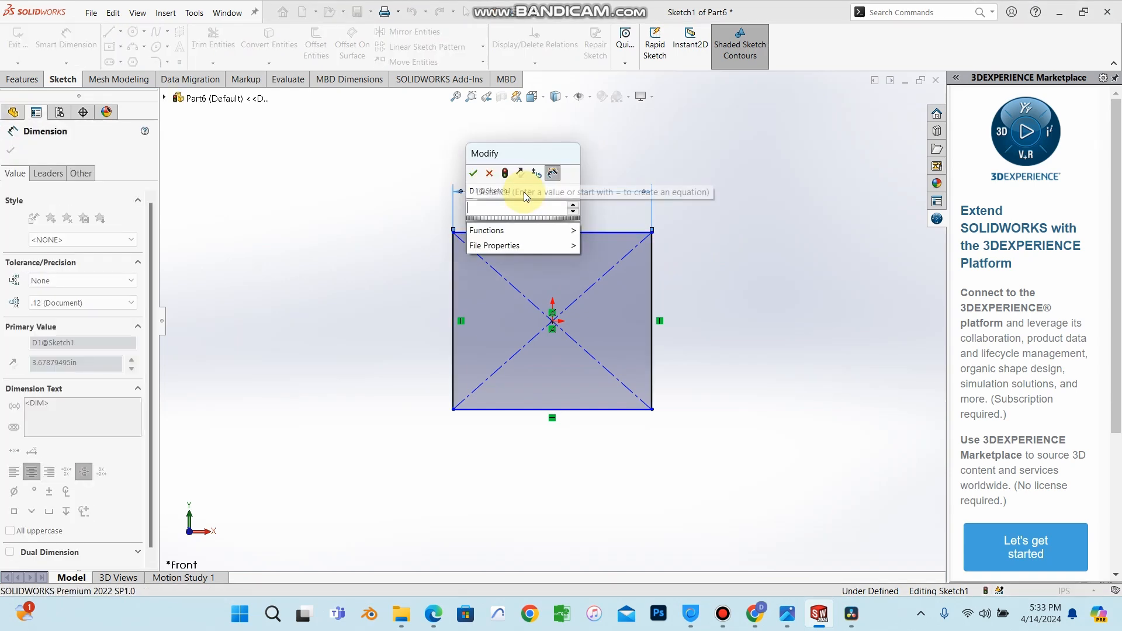
pyautogui.write('4')
pyautogui.press('Return')
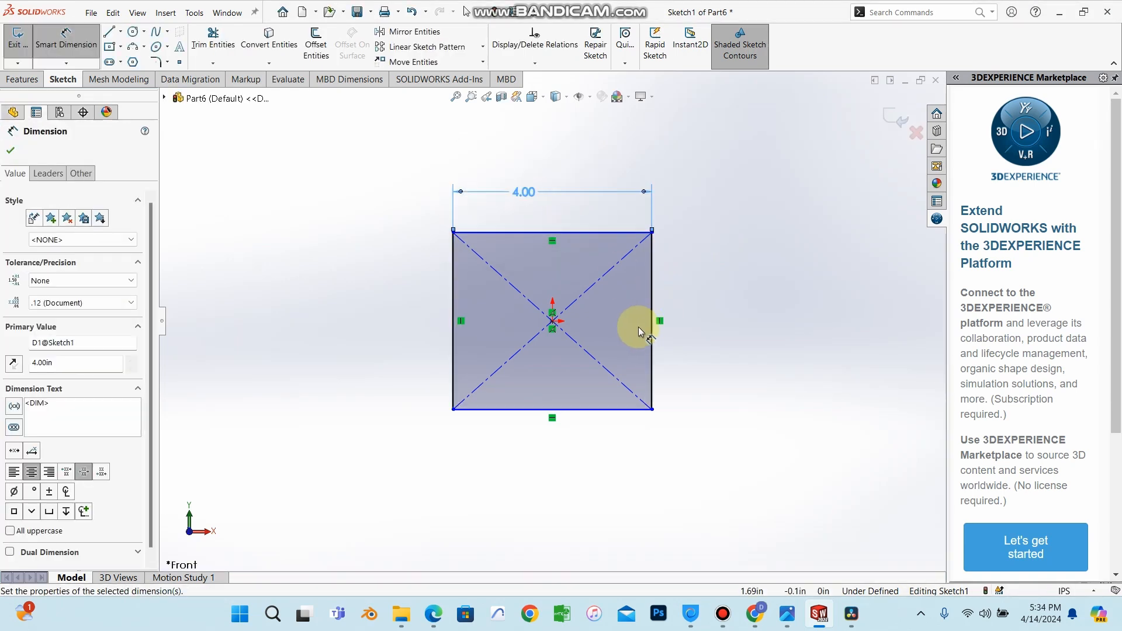
pyautogui.click(653, 326)
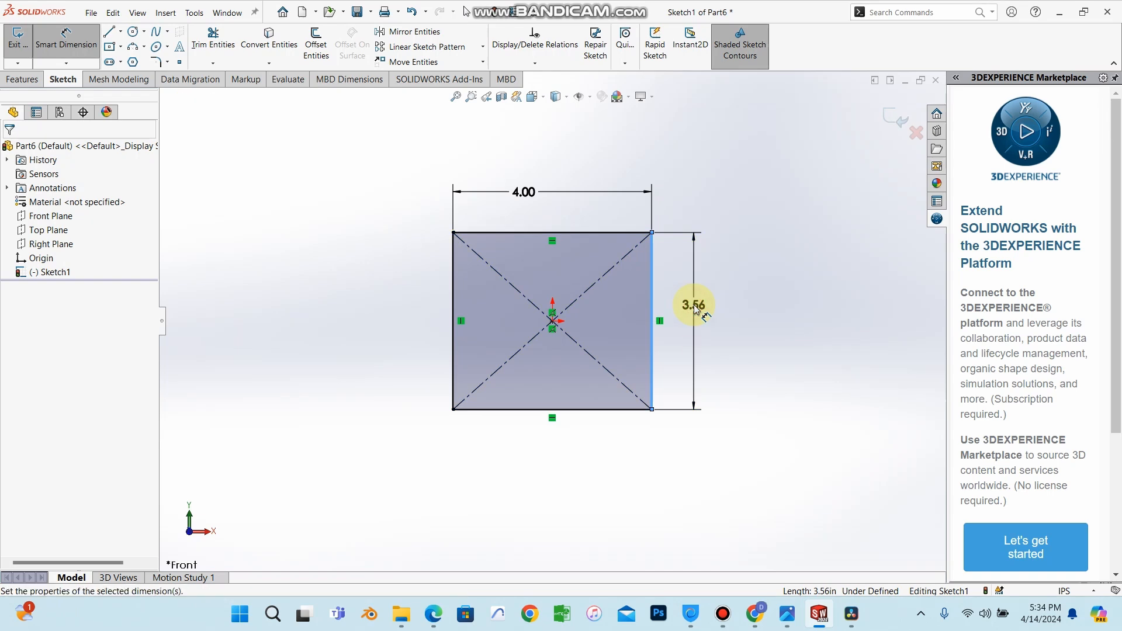
pyautogui.click(695, 310)
pyautogui.press('Return')
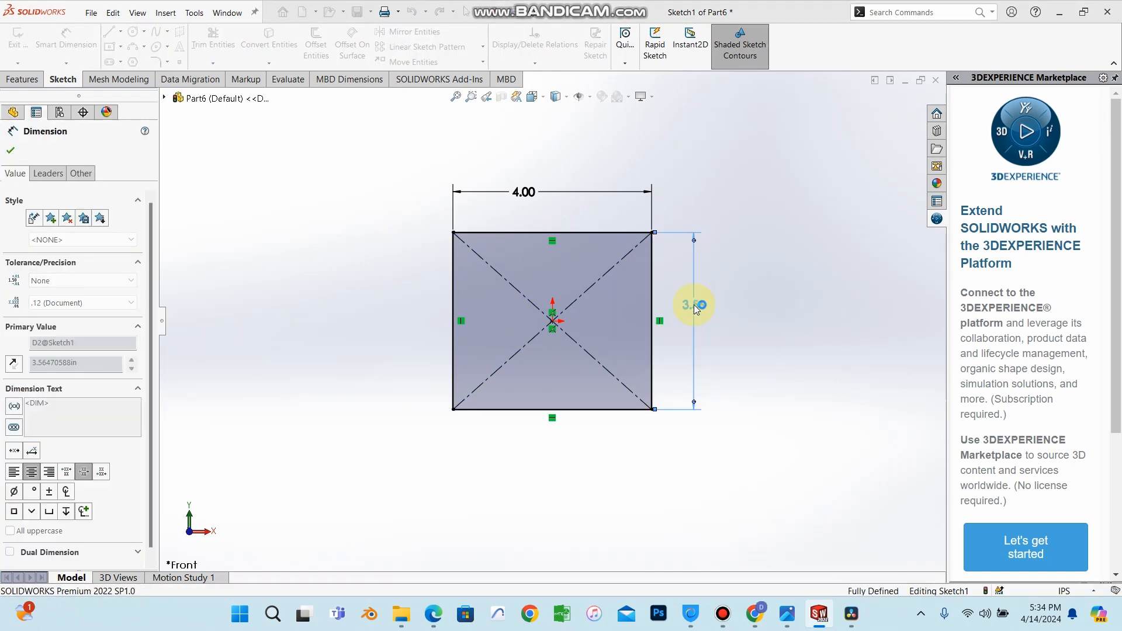
# Change the rectangle's width dimension to 6 in.
pyautogui.doubleClick(534, 179)
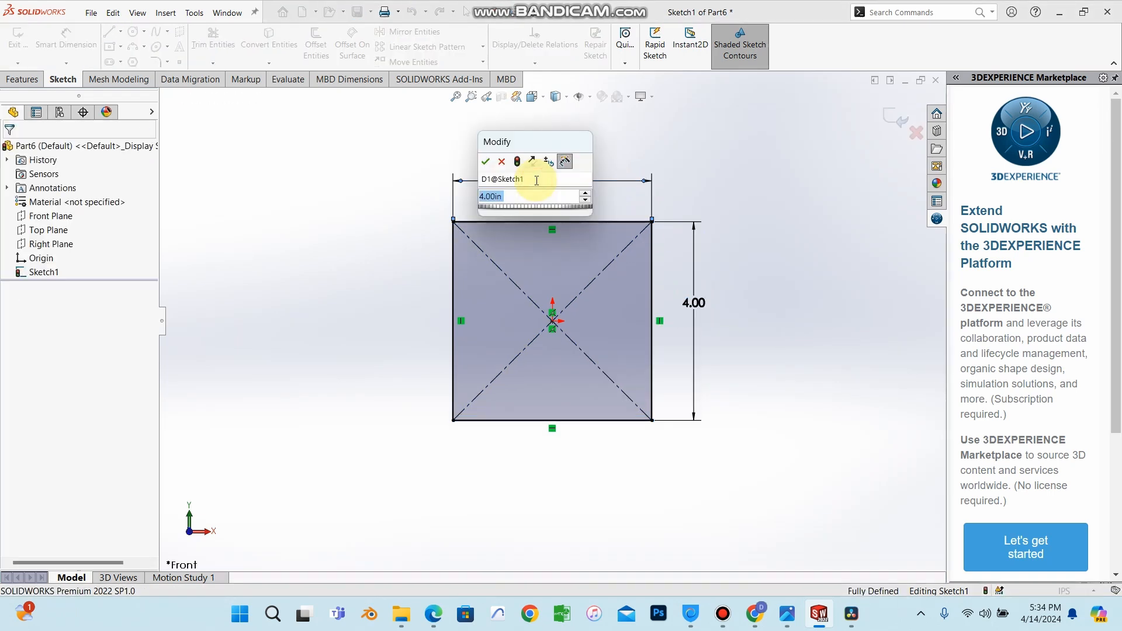
pyautogui.write('6')
pyautogui.press('Return')
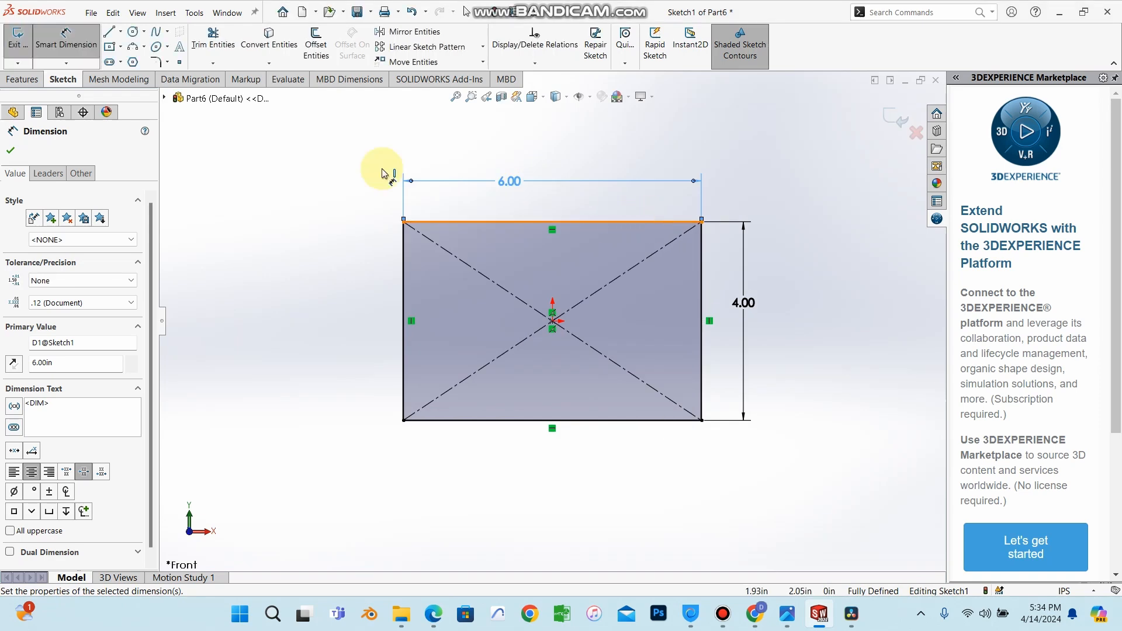
# Close the dimension and exit the rectangle sketch.
pyautogui.click(11, 151)
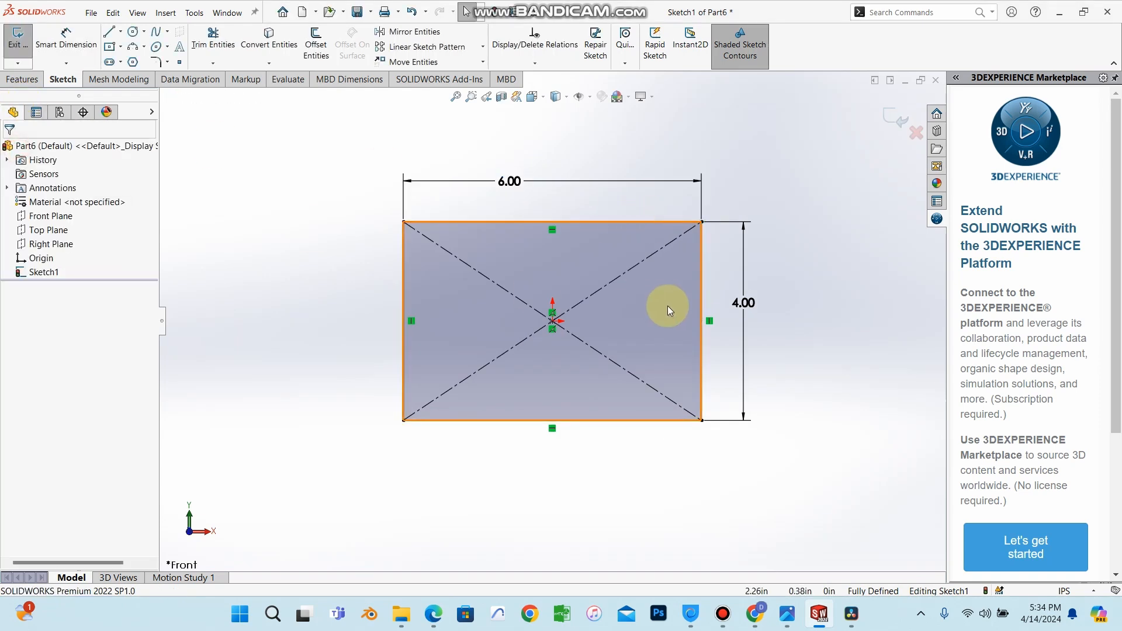
pyautogui.moveTo(669, 305)
pyautogui.mouseDown(button='middle')
pyautogui.moveTo(738, 301)
pyautogui.moveTo(672, 292)
pyautogui.mouseUp(button='middle')
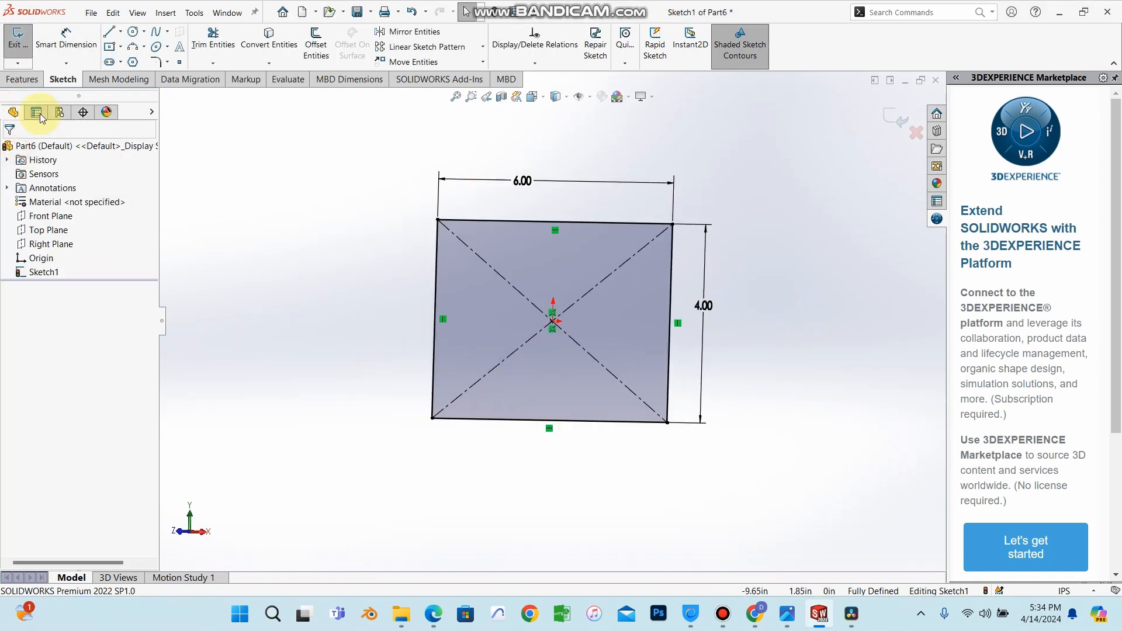
pyautogui.click(25, 79)
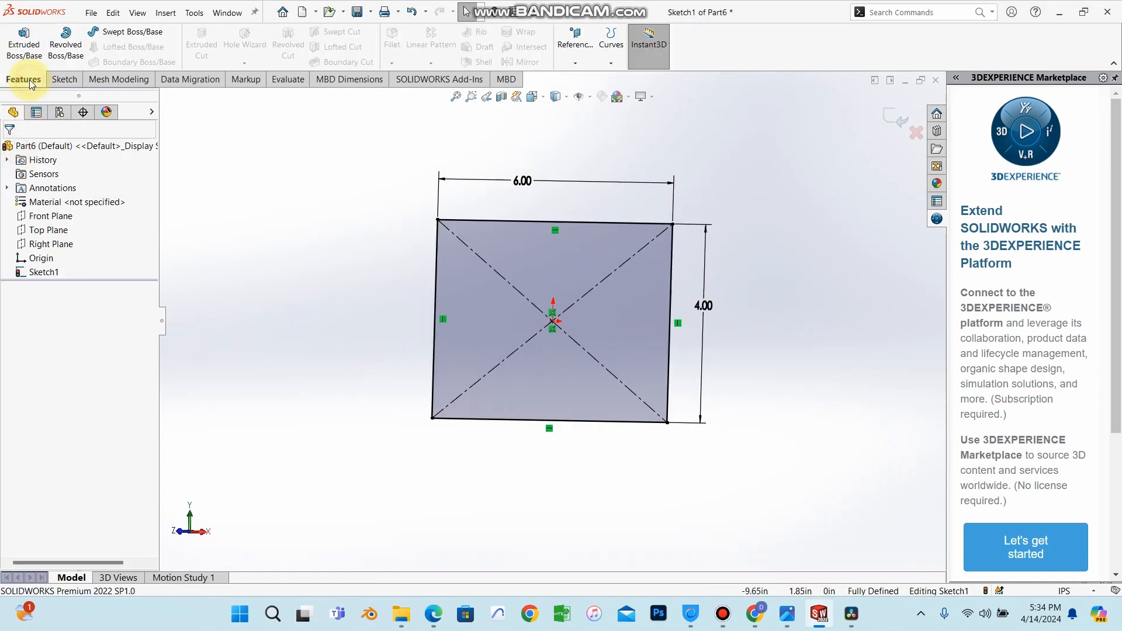
pyautogui.click(883, 111)
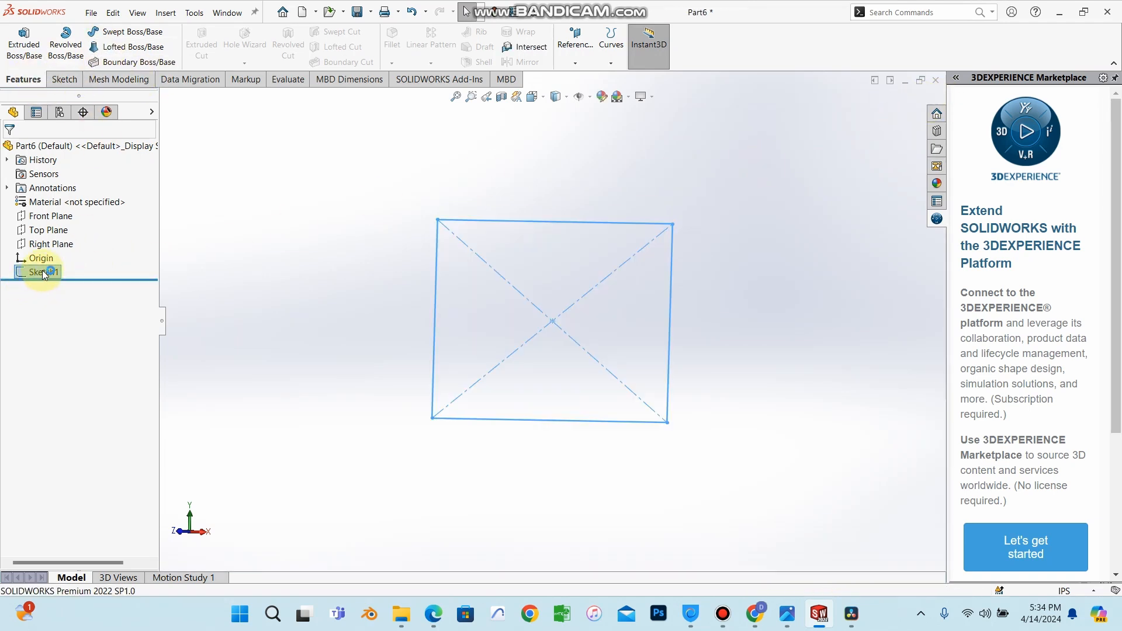
# Extrude the rectangle sketch as a boss 0.3 in deep.
pyautogui.click(24, 43)
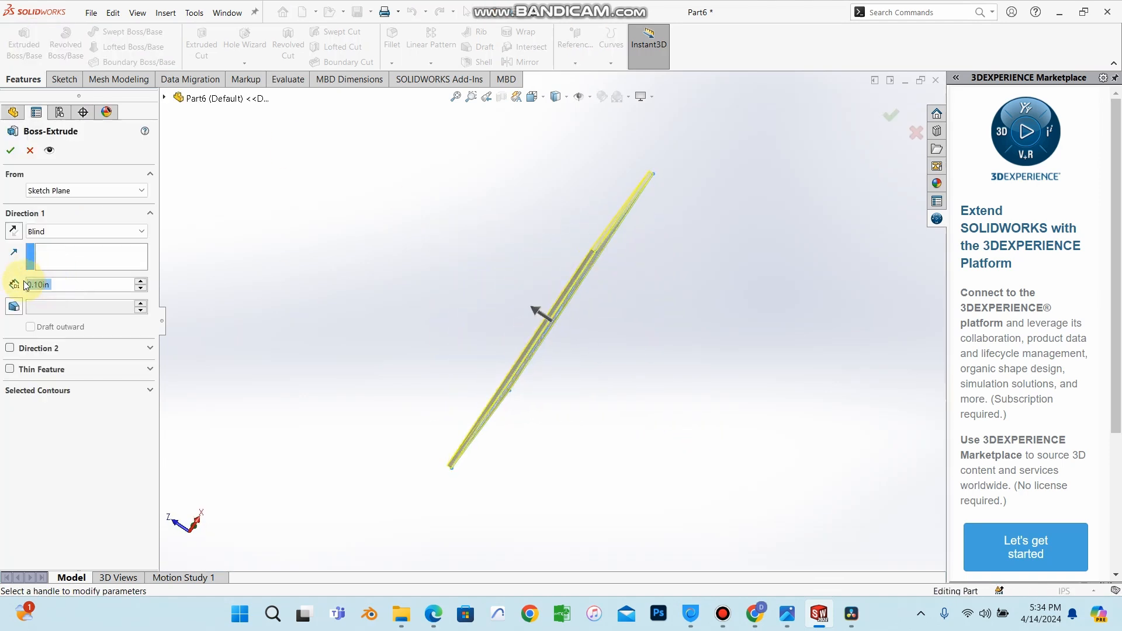
pyautogui.write('0.3')
pyautogui.press('Return')
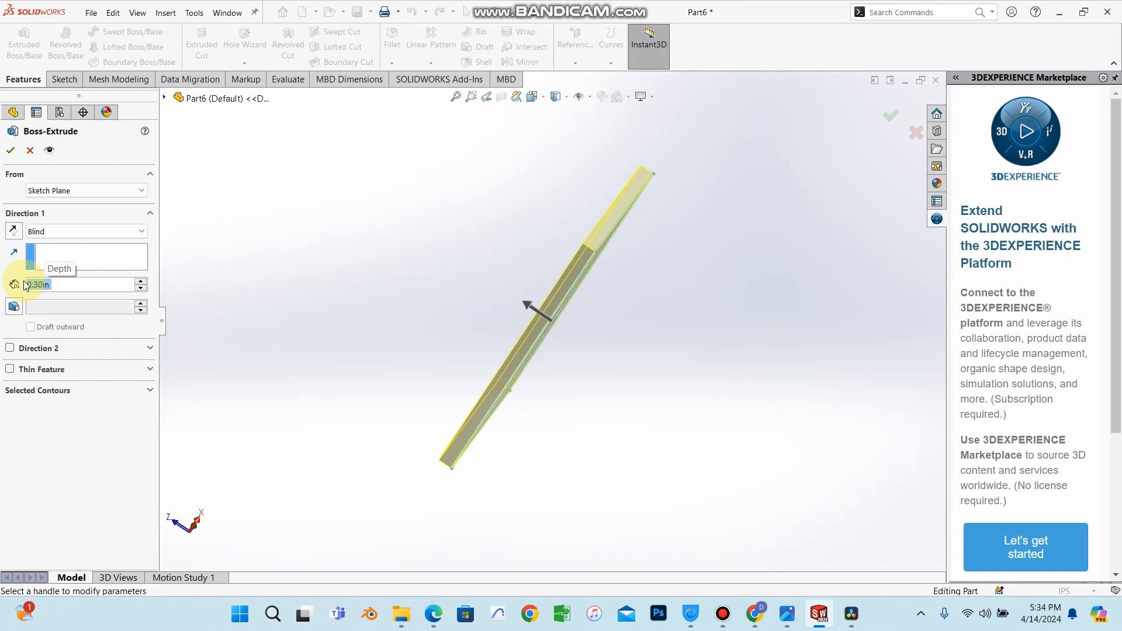
pyautogui.click(10, 151)
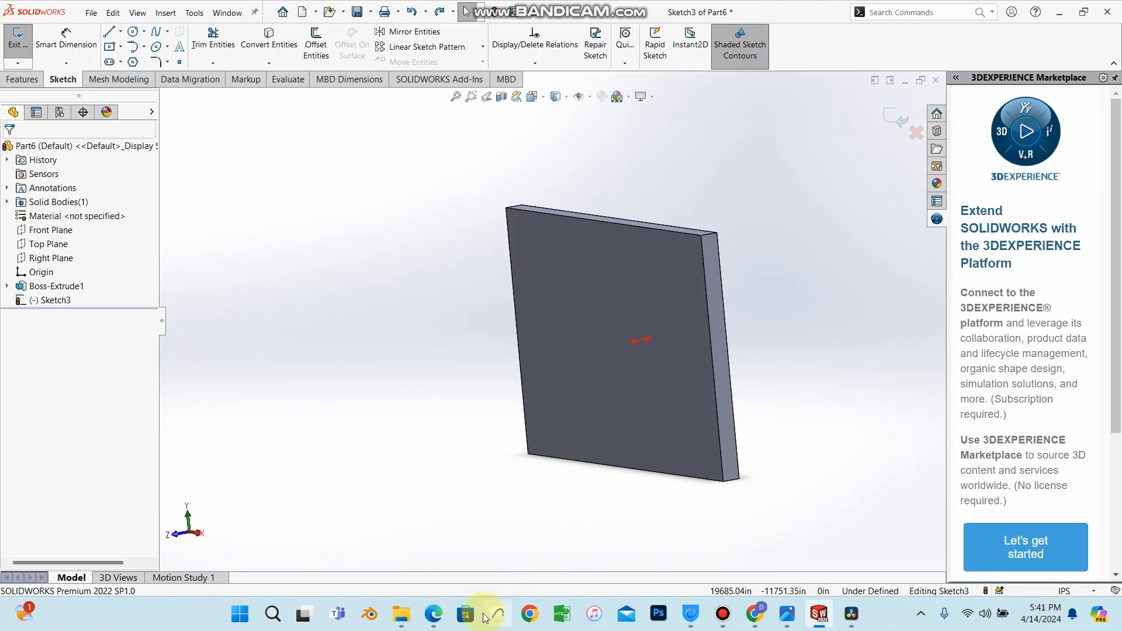
# Read the tutorial PDF pages describing the bracket sketch and its extrusion.
pyautogui.click(433, 614)
pyautogui.scroll(10, 642, 351)
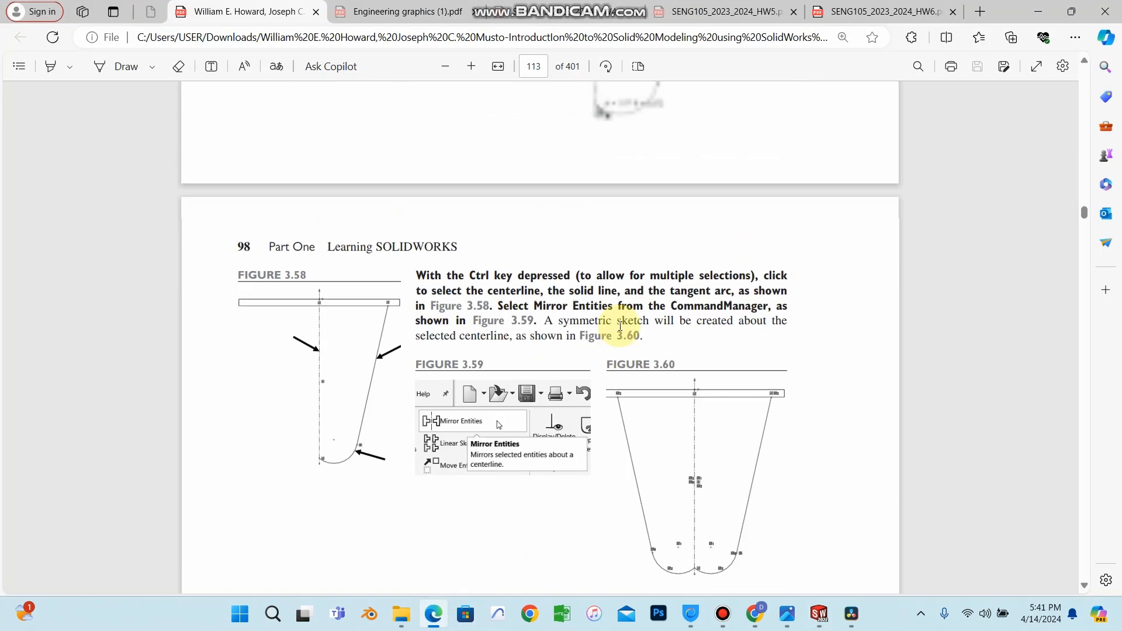
pyautogui.scroll(5, 616, 322)
pyautogui.scroll(-20, 608, 304)
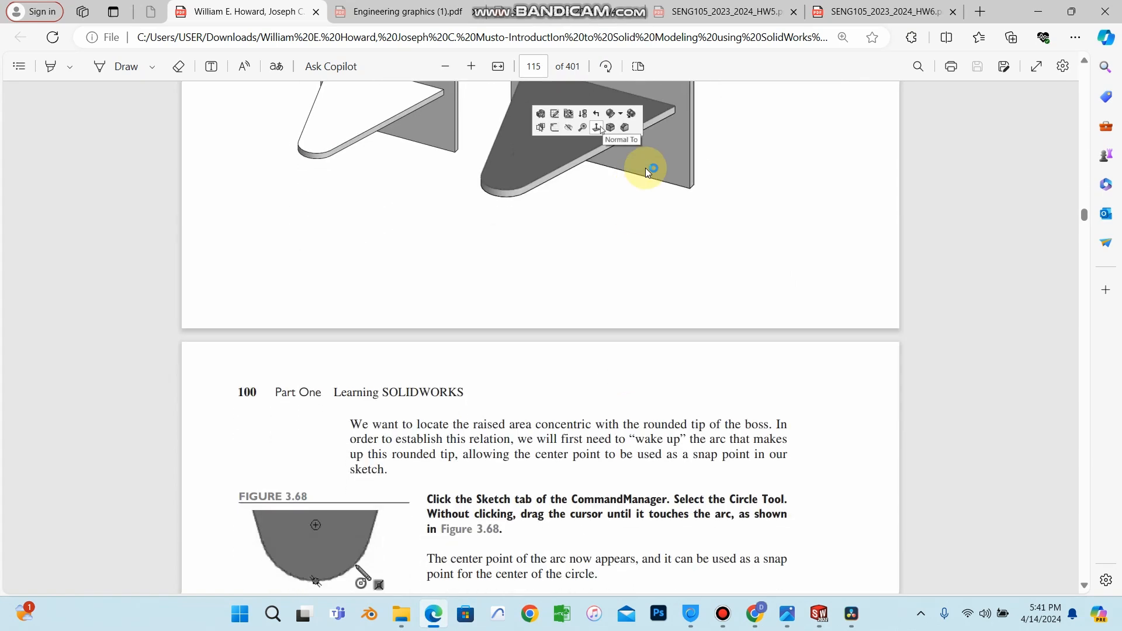
pyautogui.scroll(4, 684, 176)
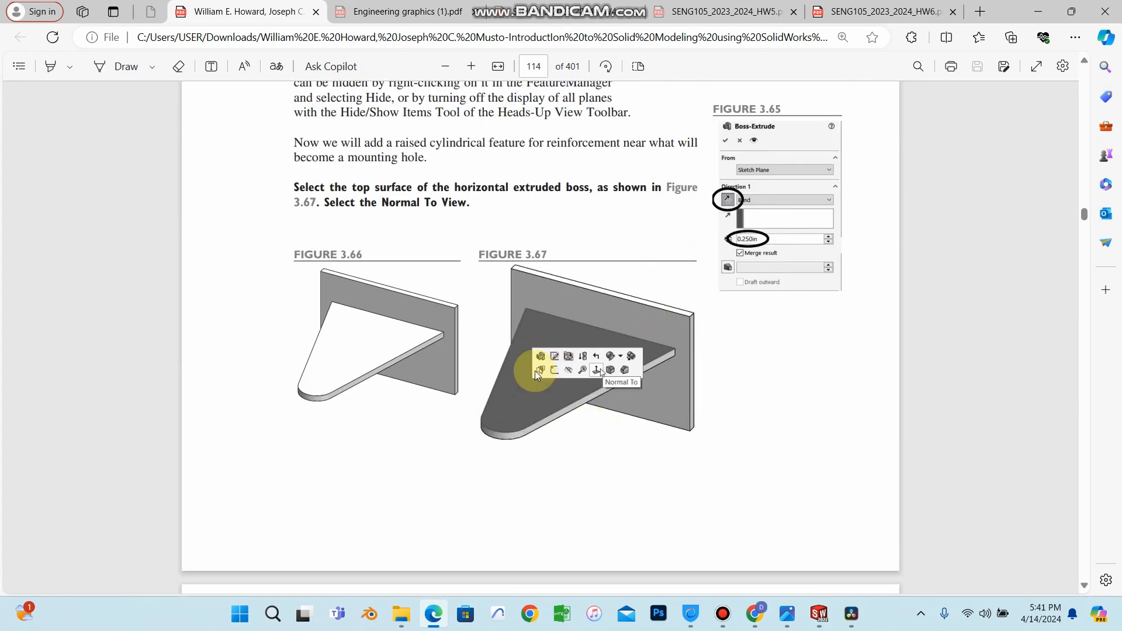
pyautogui.scroll(8, 614, 280)
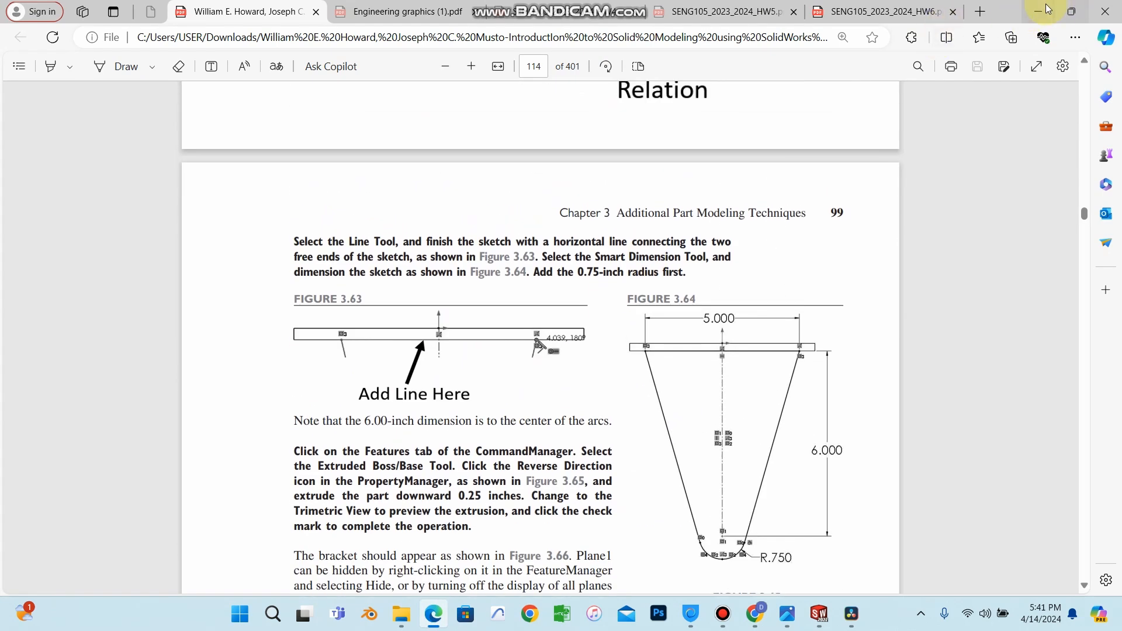
pyautogui.click(1047, 8)
# Open a new sketch on the Top Plane.
pyautogui.click(43, 244)
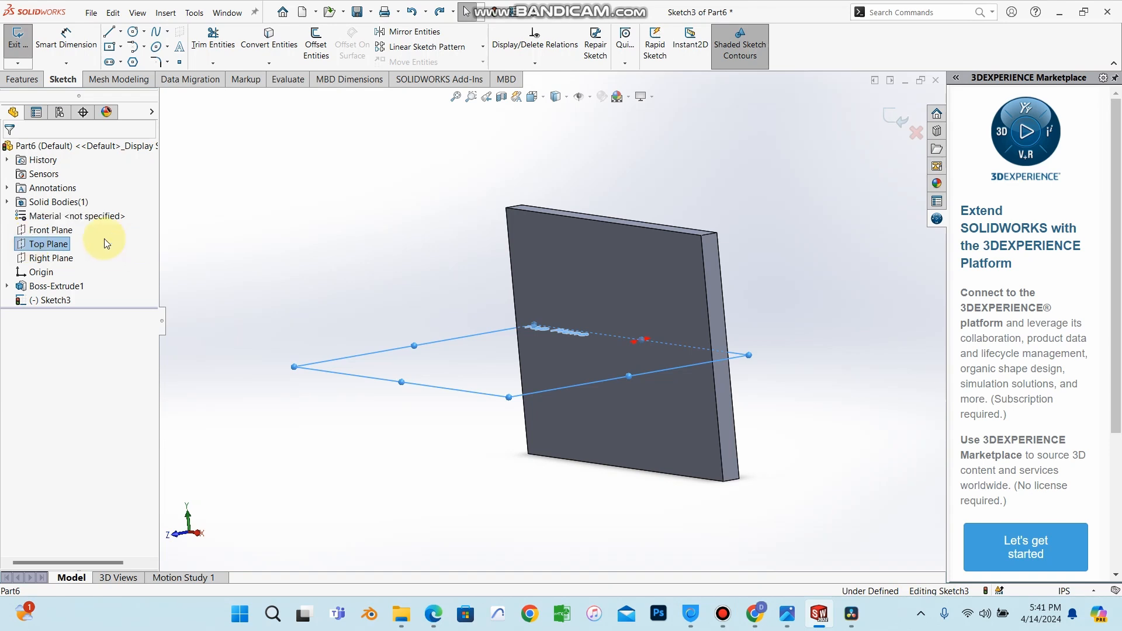
pyautogui.rightClick(69, 243)
pyautogui.click(79, 229)
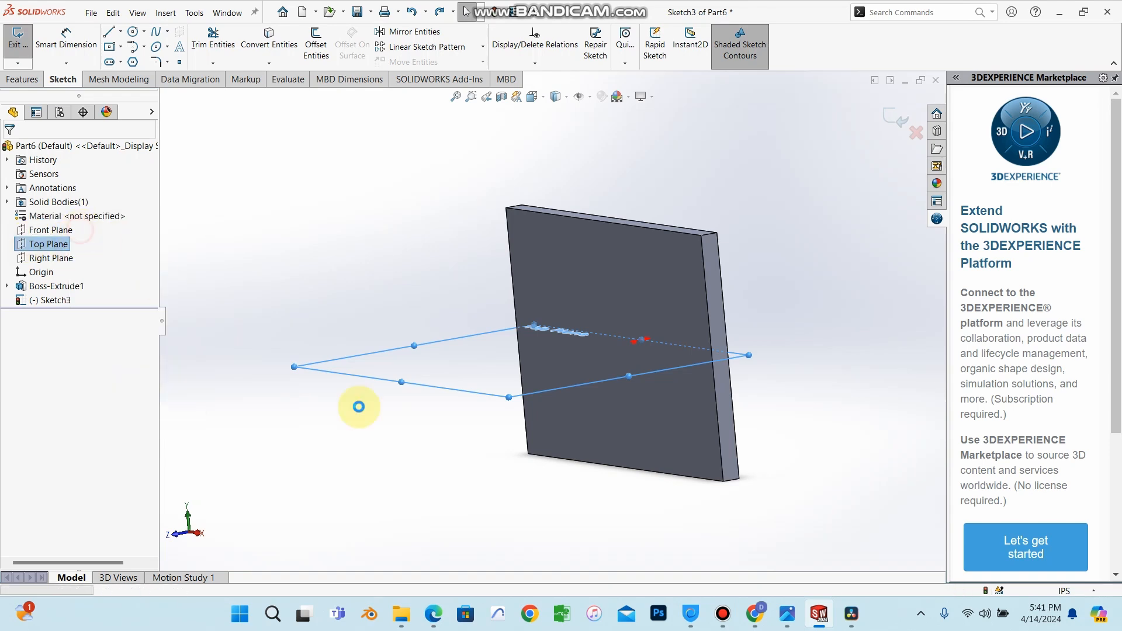
pyautogui.click(58, 244)
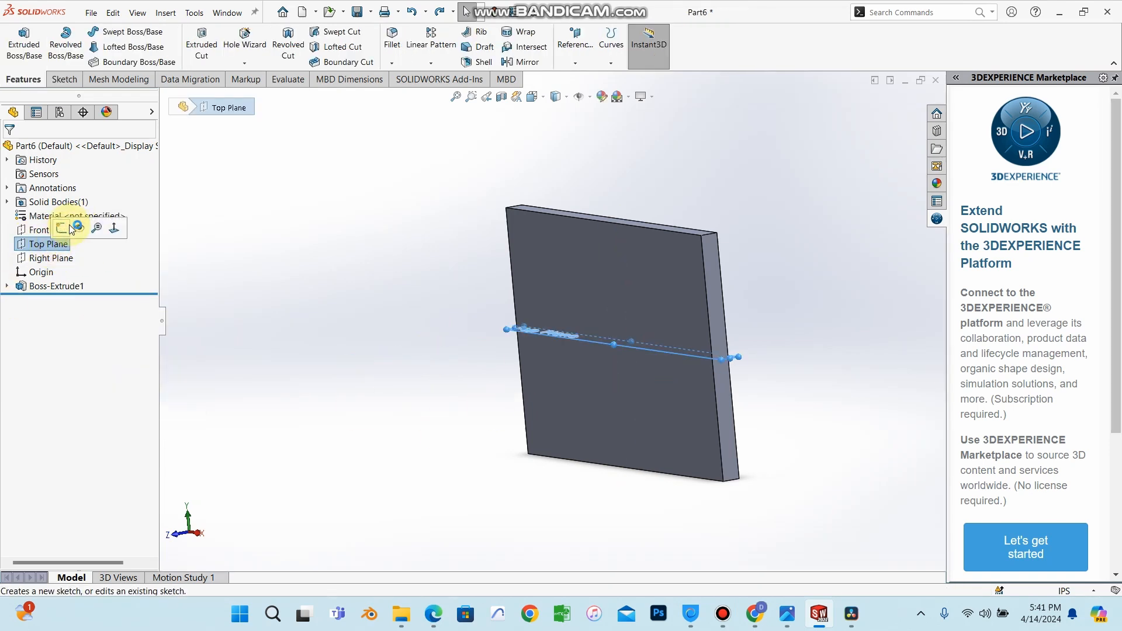
pyautogui.click(69, 226)
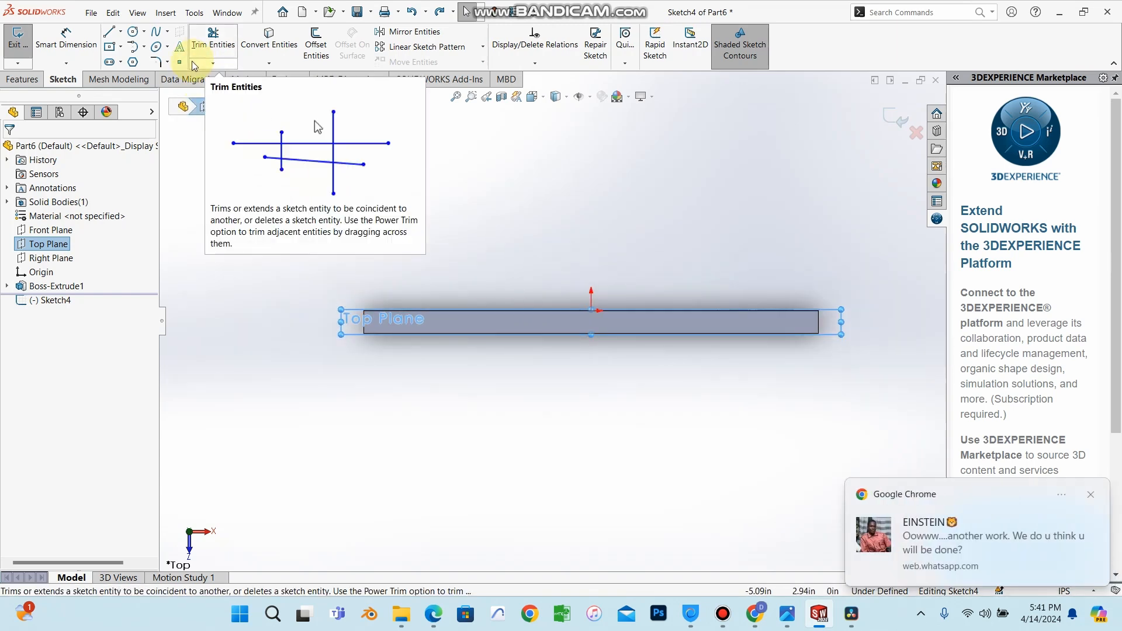
# Draw an angled line about 3.5 in long from the plate's front edge down and to the left.
pyautogui.click(122, 32)
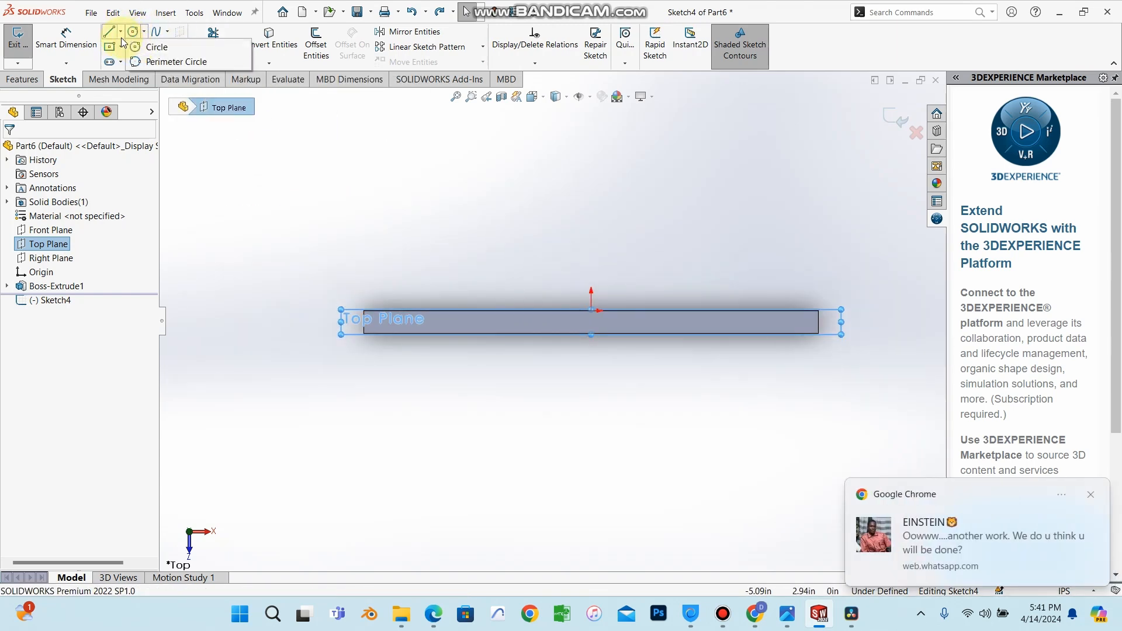
pyautogui.click(130, 46)
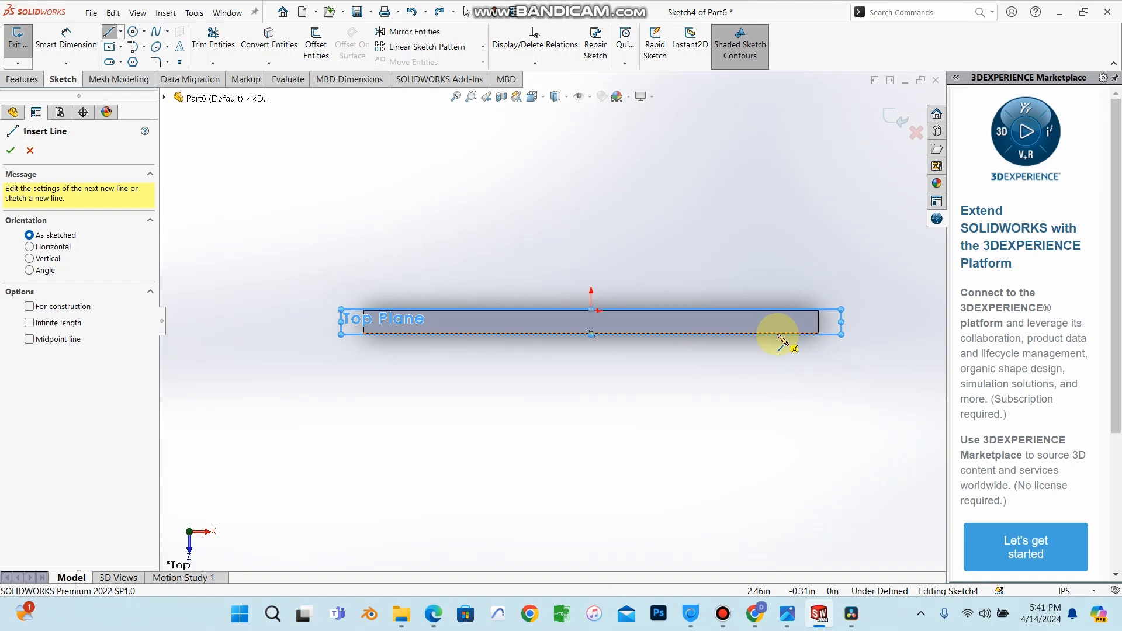
pyautogui.press('z')
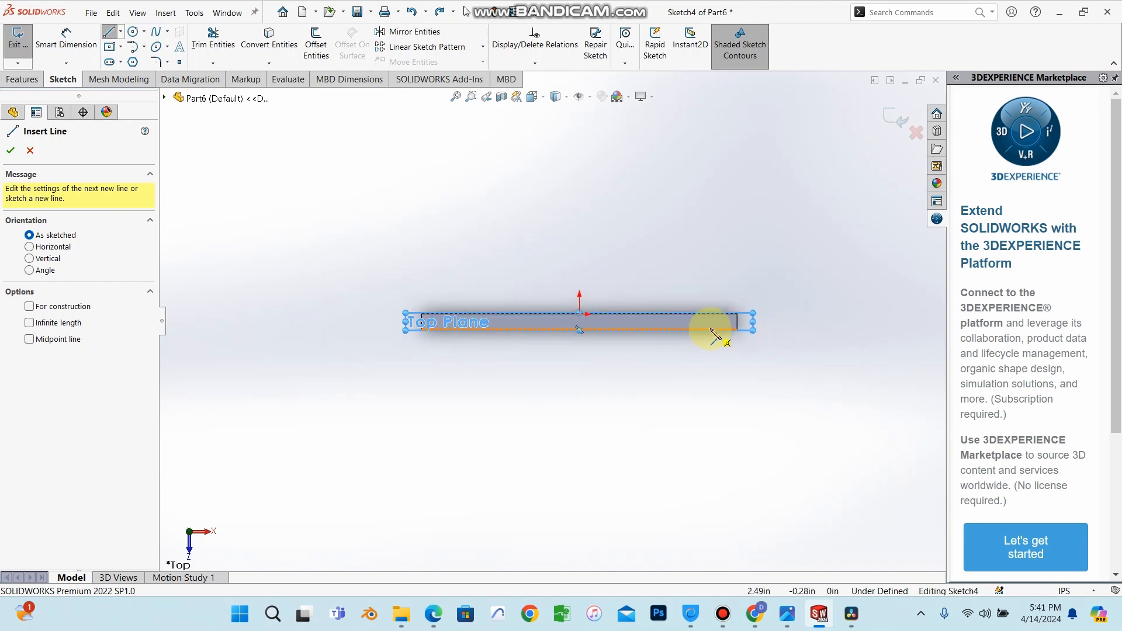
pyautogui.press('z')
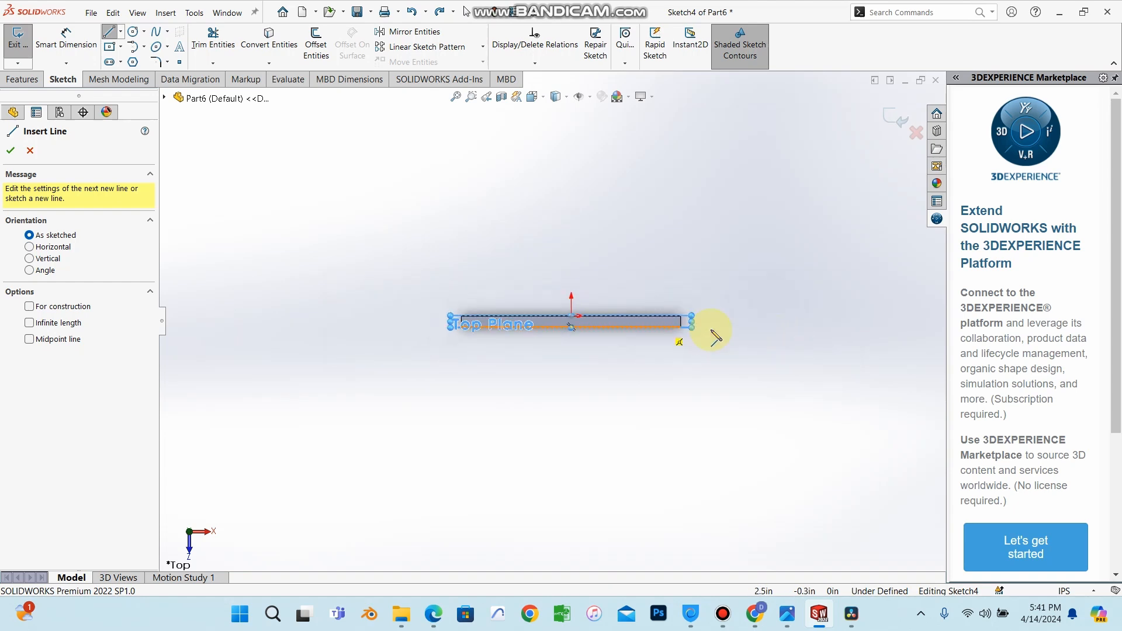
pyautogui.click(660, 327)
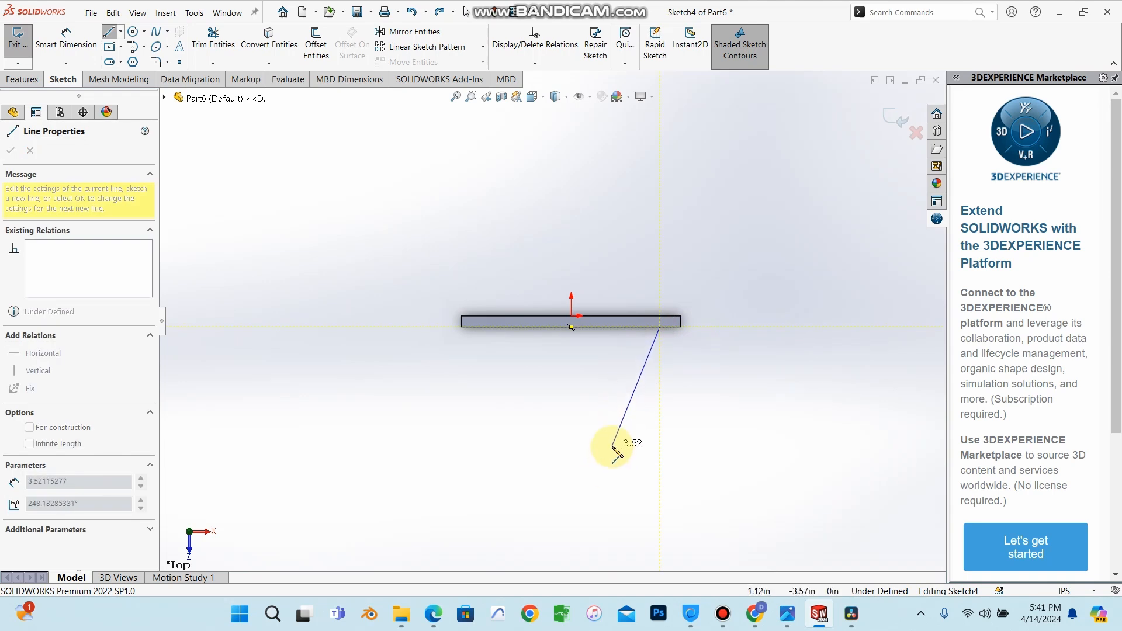
pyautogui.click(612, 448)
pyautogui.rightClick(613, 447)
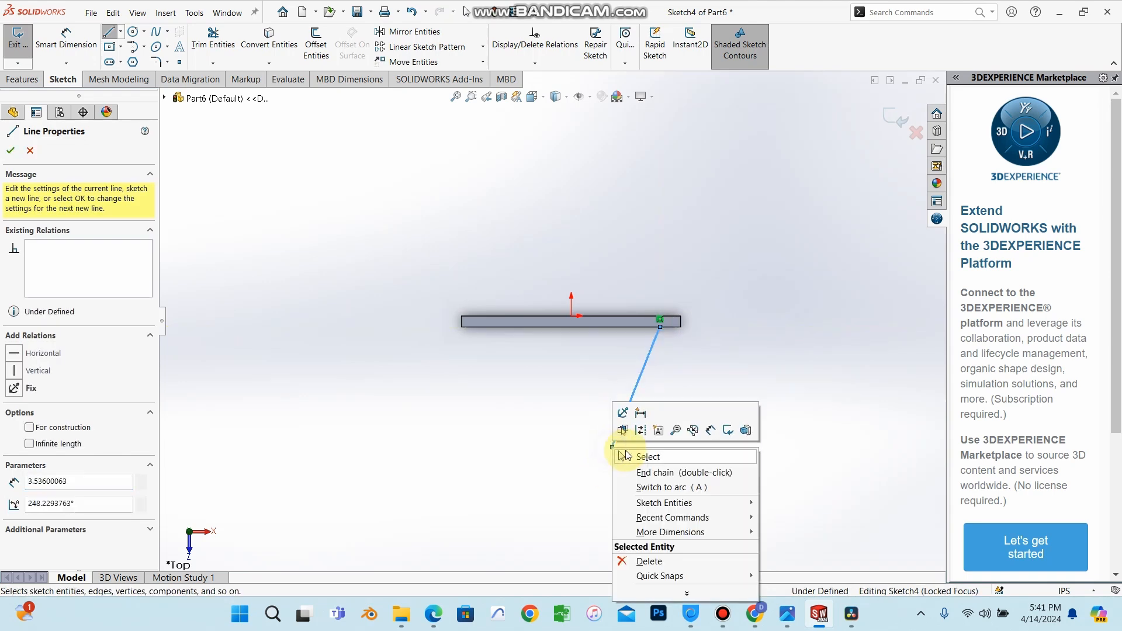
pyautogui.click(628, 454)
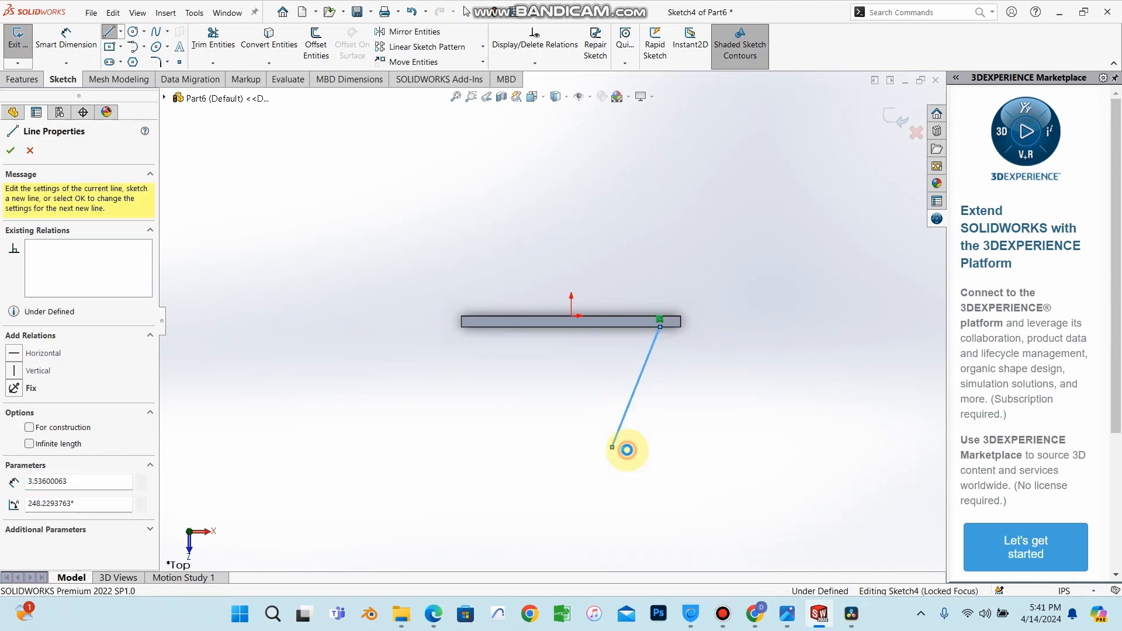
# Draw a vertical construction centerline about 4.66 in long downward from the origin.
pyautogui.click(121, 34)
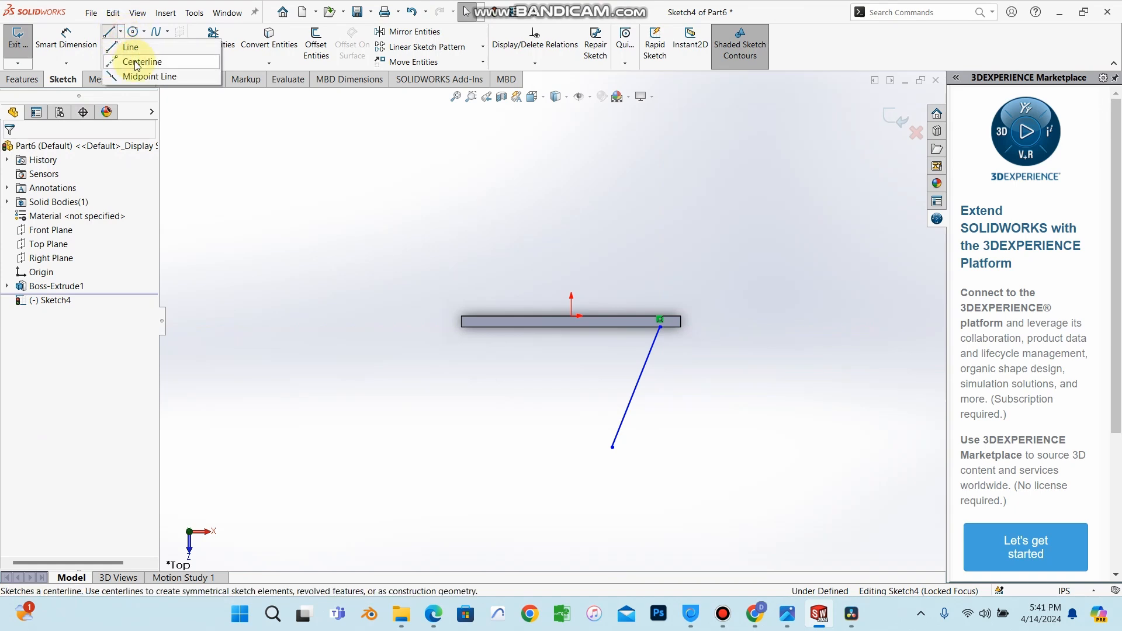
pyautogui.click(136, 62)
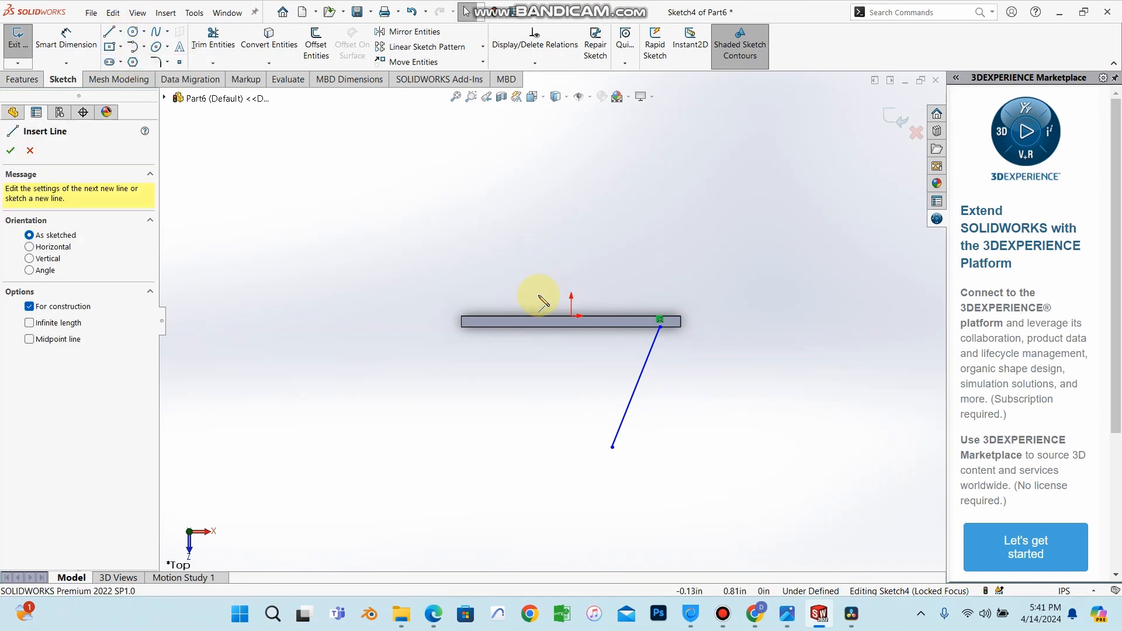
pyautogui.click(572, 317)
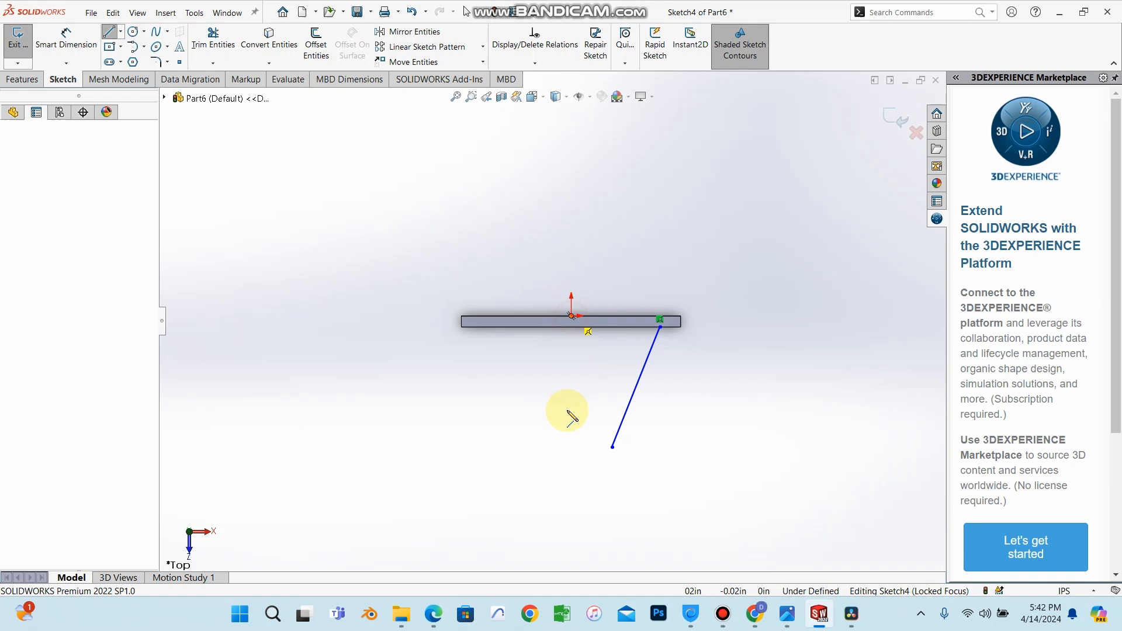
pyautogui.click(571, 487)
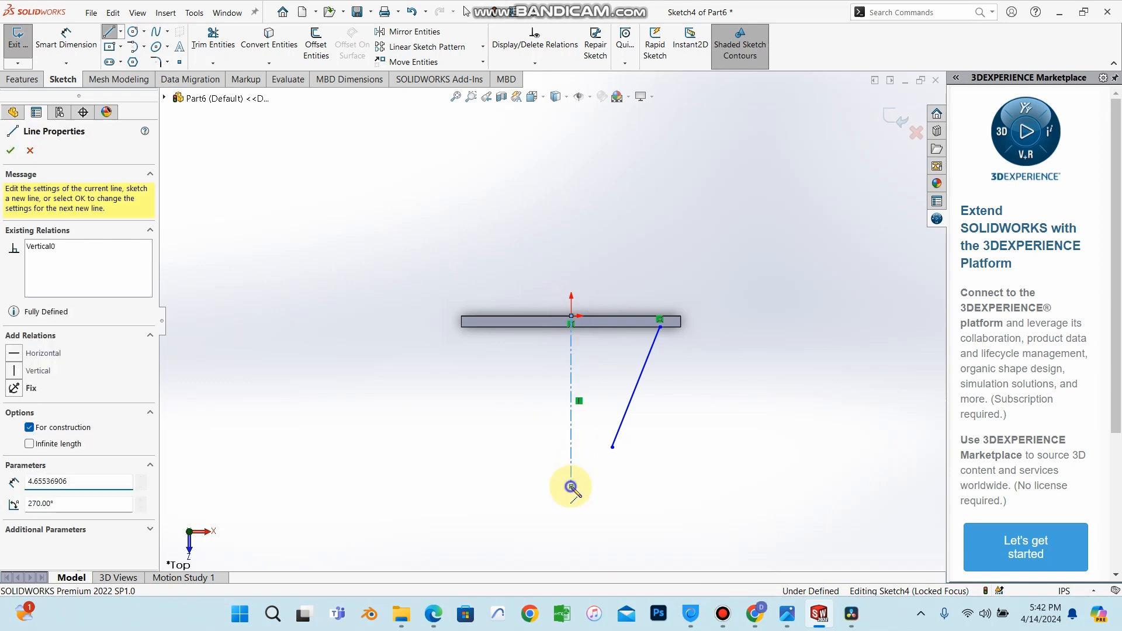
pyautogui.rightClick(573, 486)
pyautogui.click(589, 484)
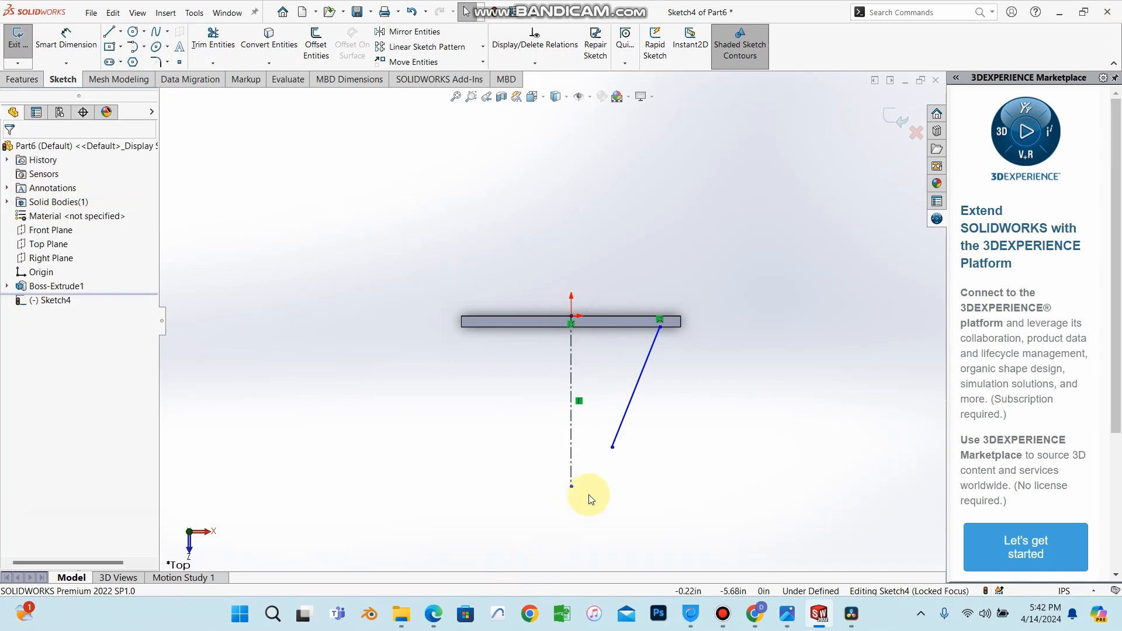
# Sketch a tangent arc from the angled line's lower end to the centerline's bottom endpoint.
pyautogui.scroll(-3, 591, 493)
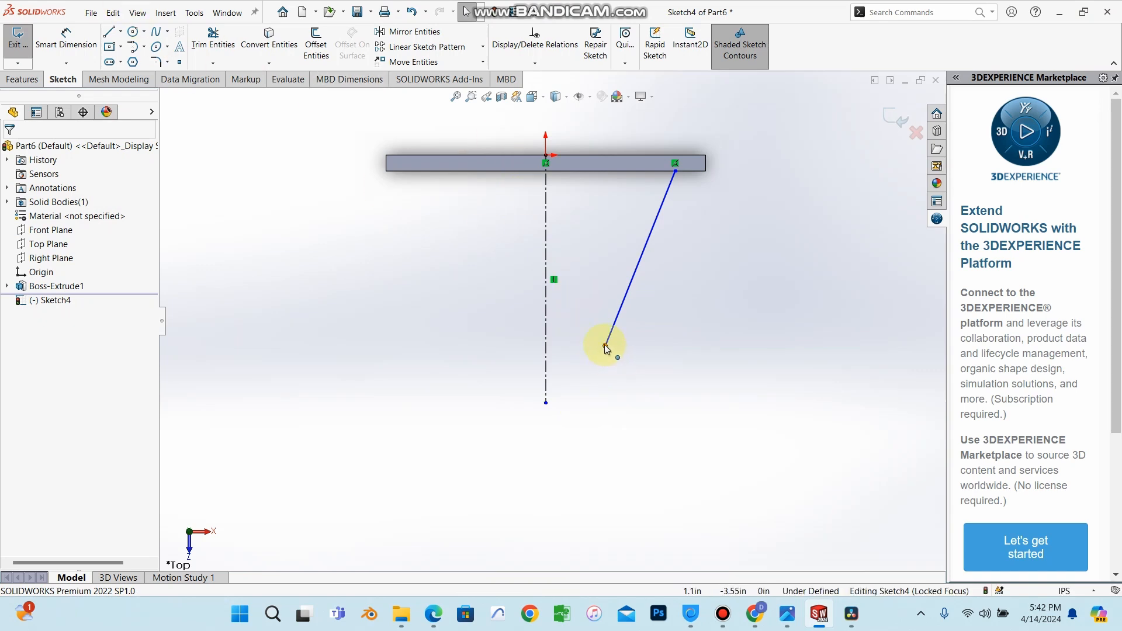
pyautogui.click(145, 47)
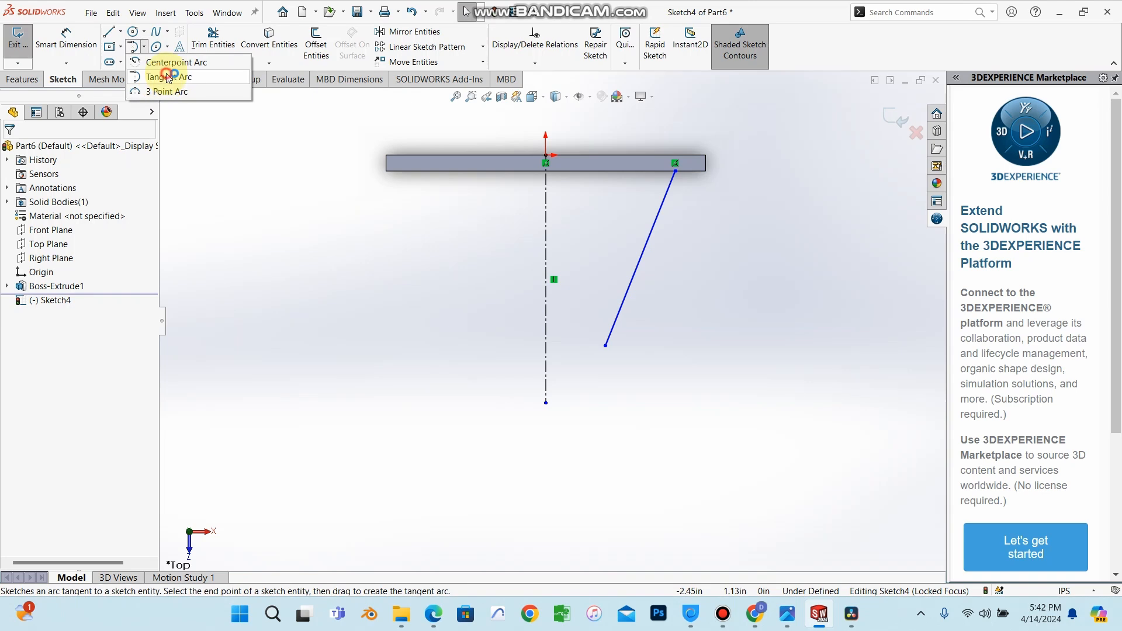
pyautogui.click(166, 76)
pyautogui.click(607, 347)
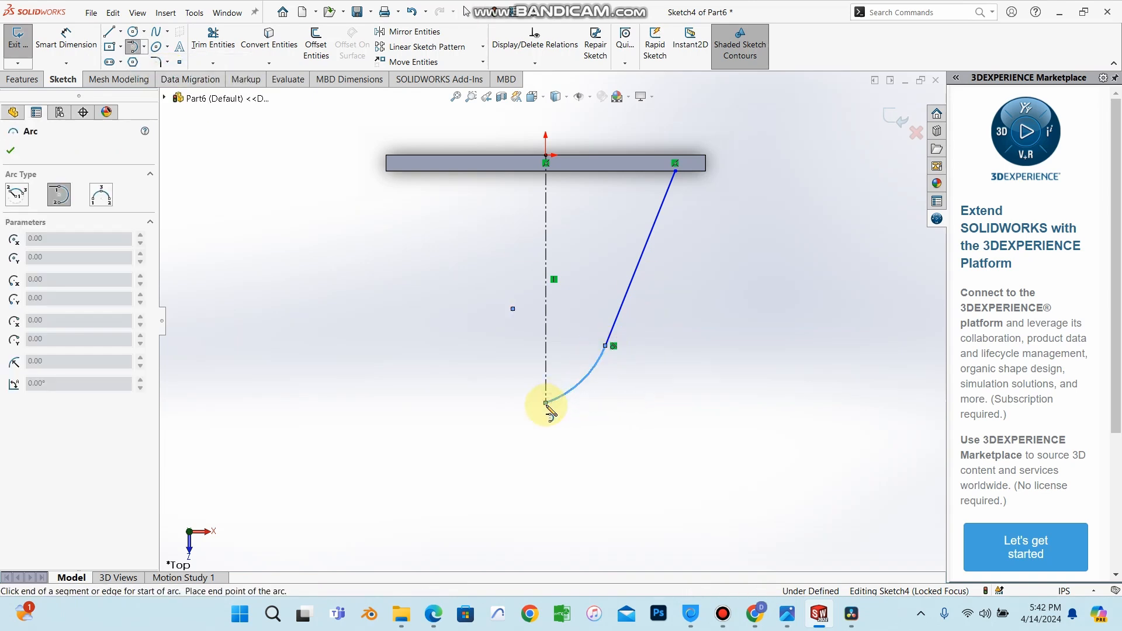
pyautogui.rightClick(547, 405)
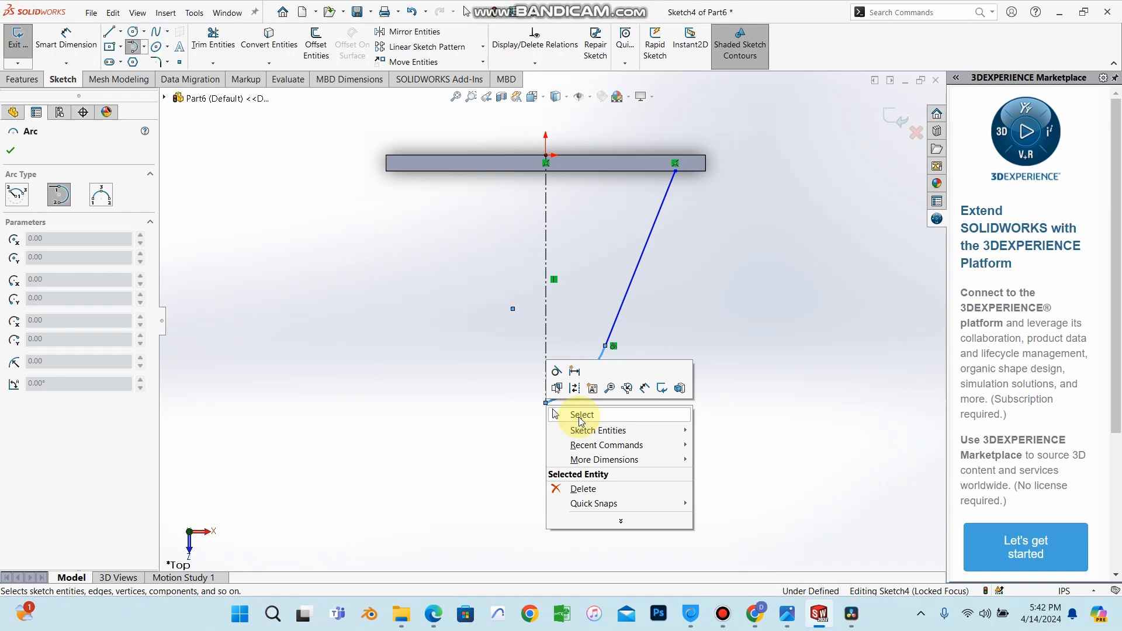
pyautogui.click(581, 415)
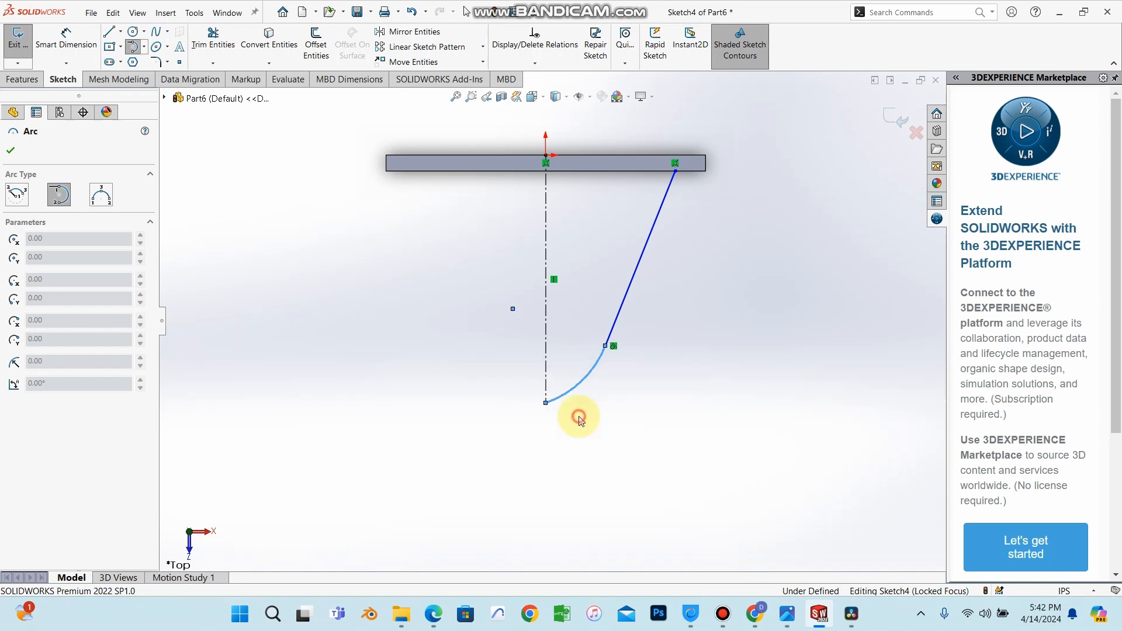
# Mirror the angled line and tangent arc about the vertical centerline.
pyautogui.scroll(2, 598, 349)
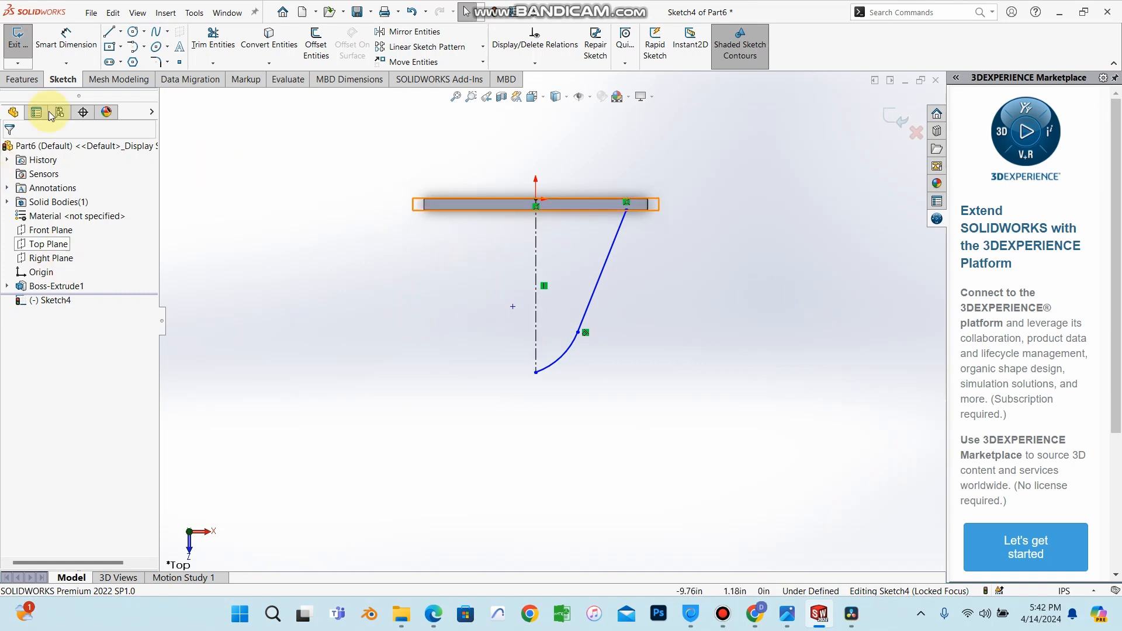
pyautogui.click(22, 78)
pyautogui.click(63, 79)
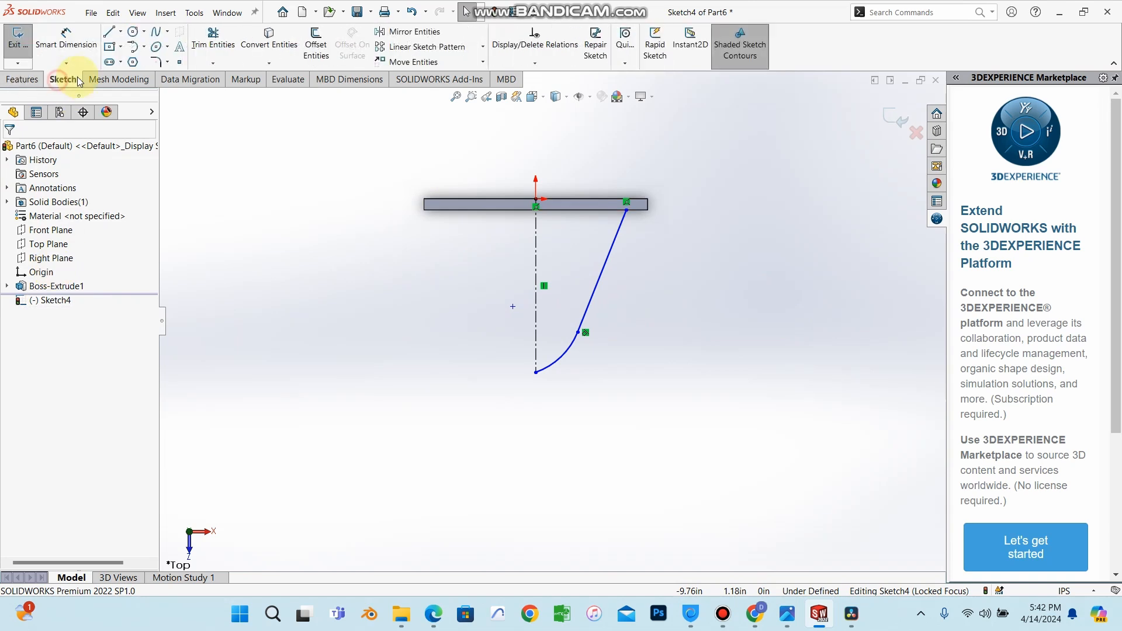
pyautogui.click(416, 30)
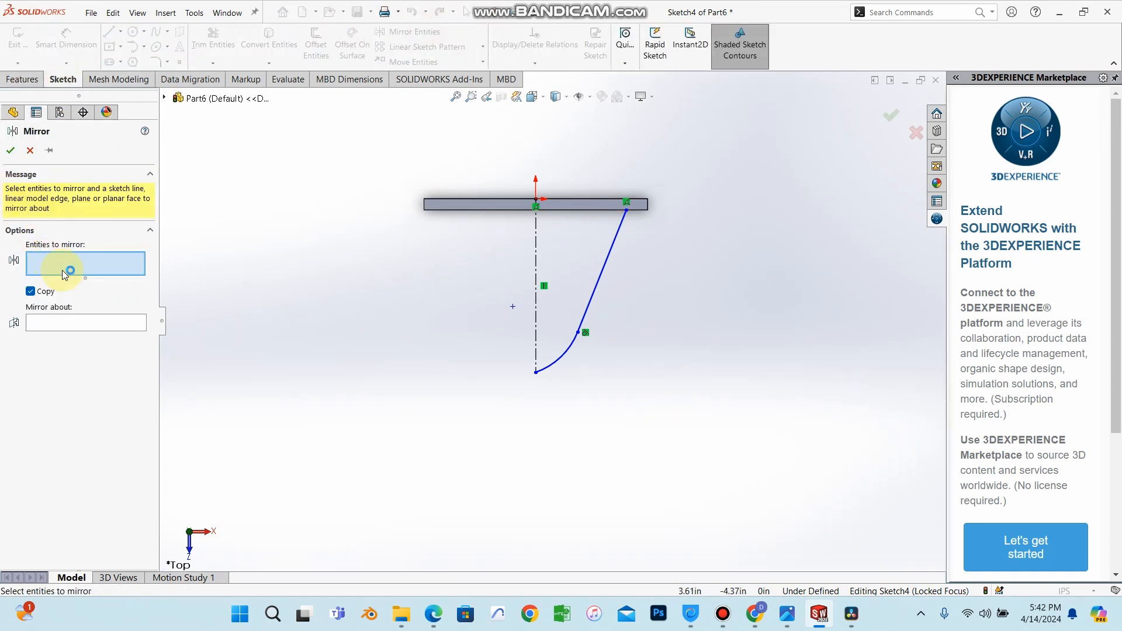
pyautogui.click(597, 281)
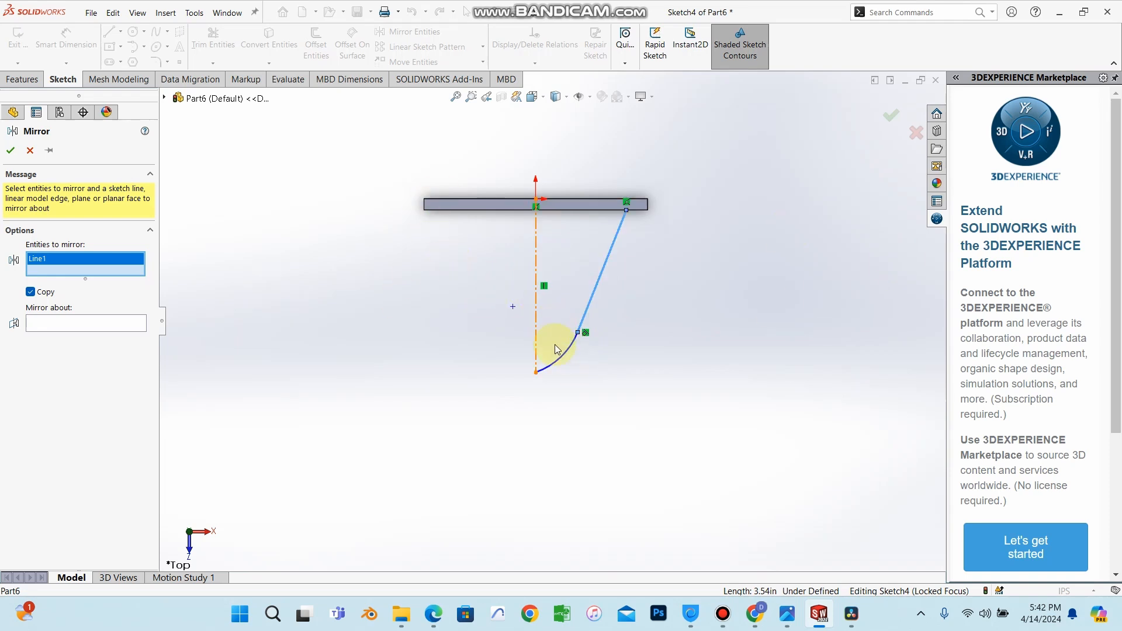
pyautogui.click(563, 356)
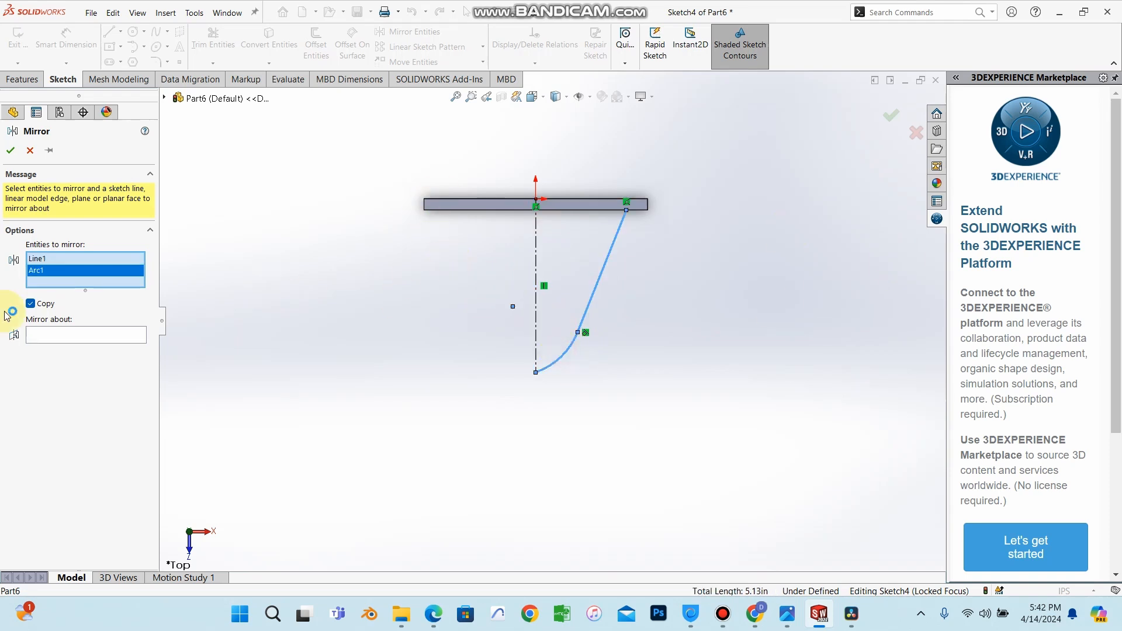
pyautogui.click(64, 335)
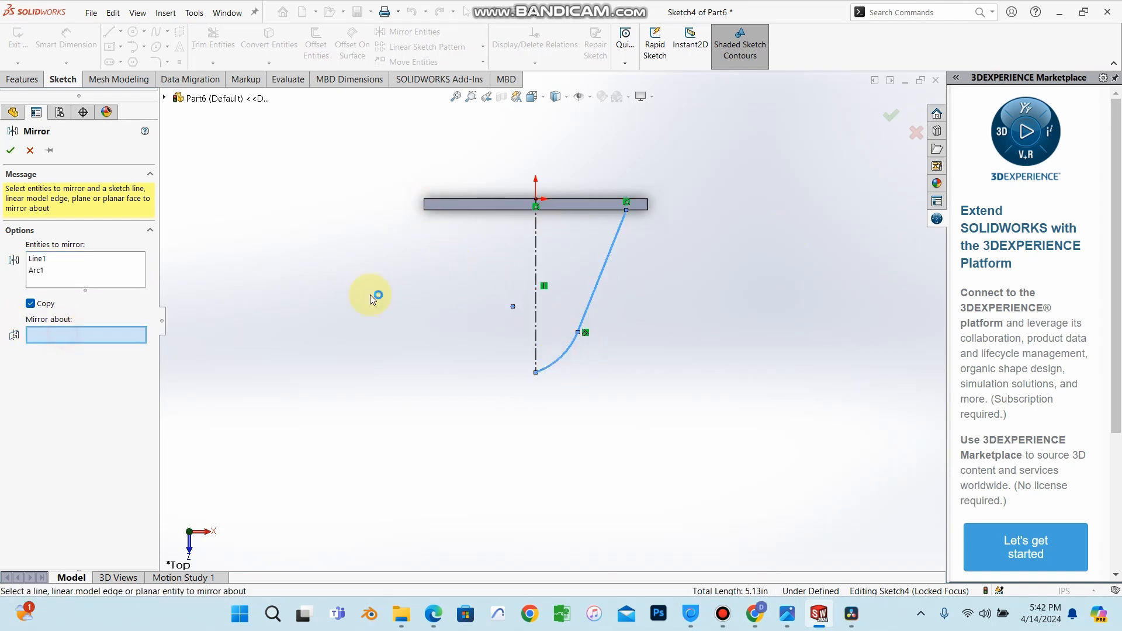
pyautogui.click(535, 270)
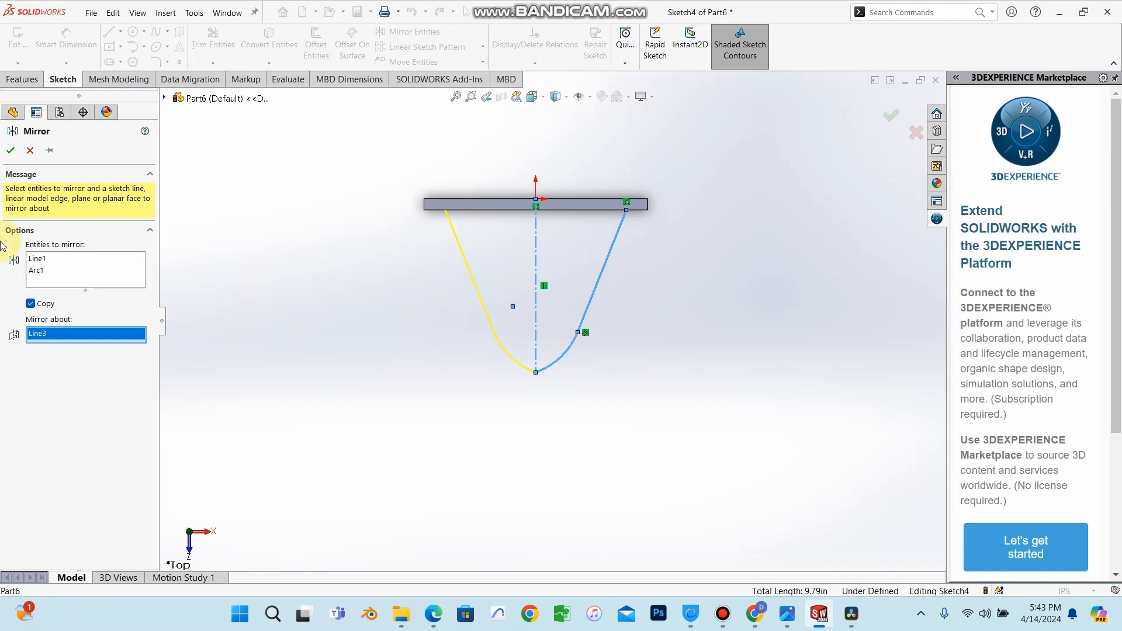
pyautogui.click(17, 151)
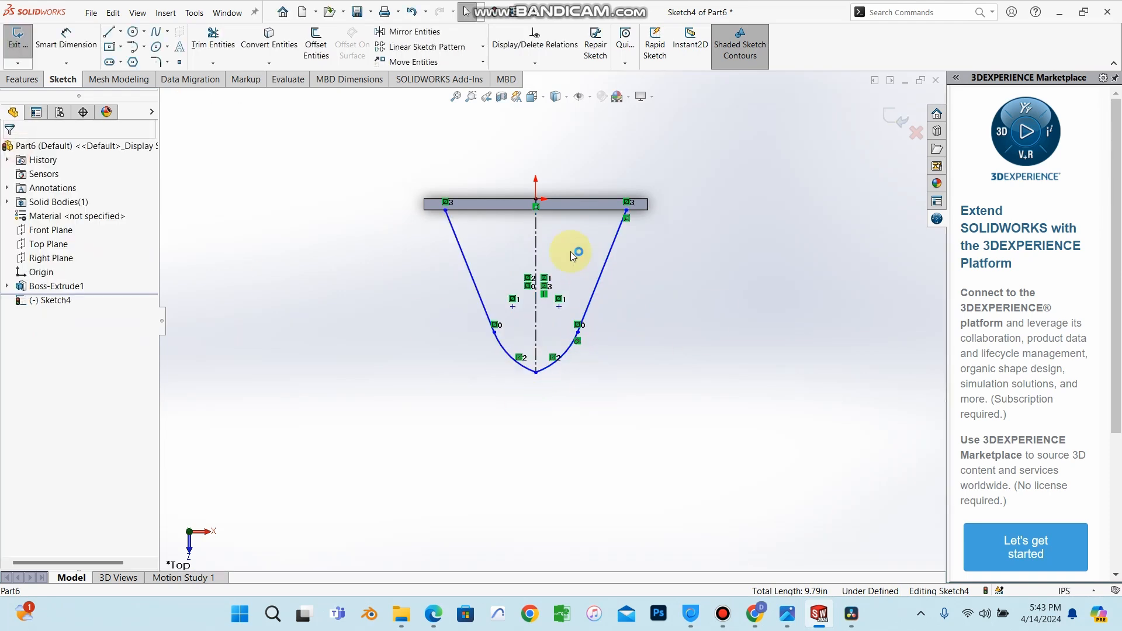
# Add a concentric relation between the two tangent arcs.
pyautogui.scroll(-4, 526, 268)
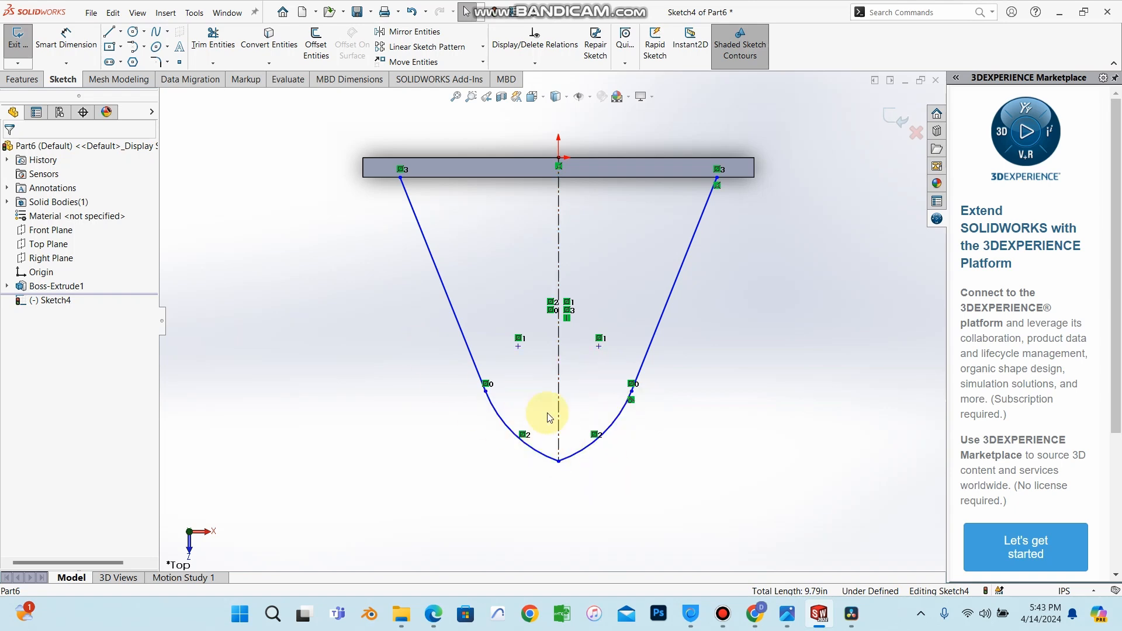
pyautogui.click(504, 430)
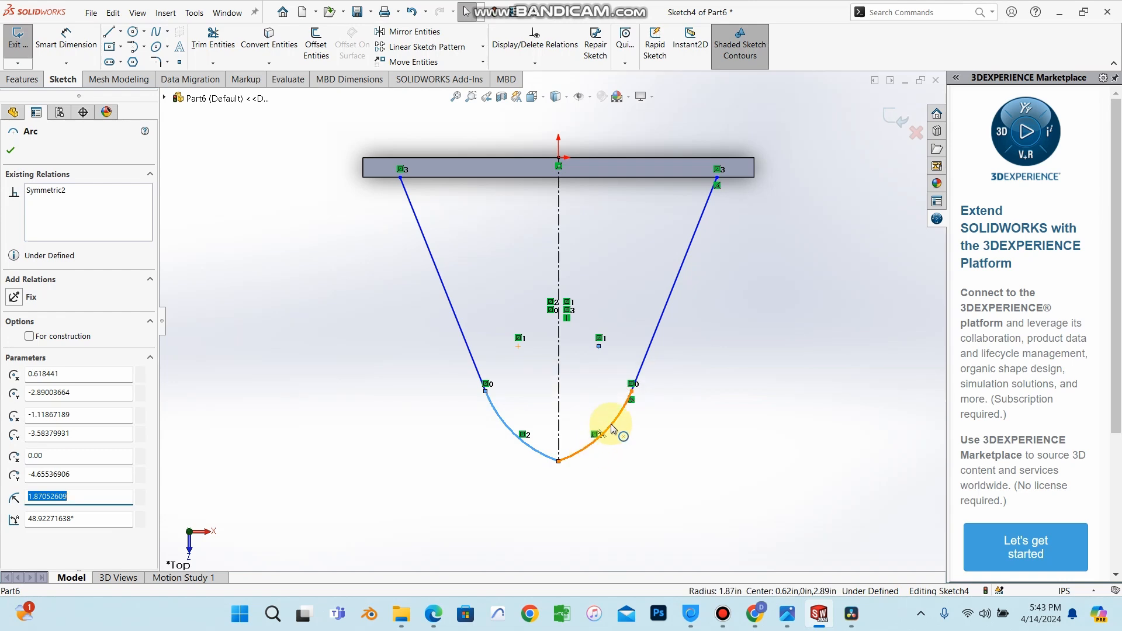
pyautogui.keyDown('ctrl'); pyautogui.click(612, 429); pyautogui.keyUp('ctrl')
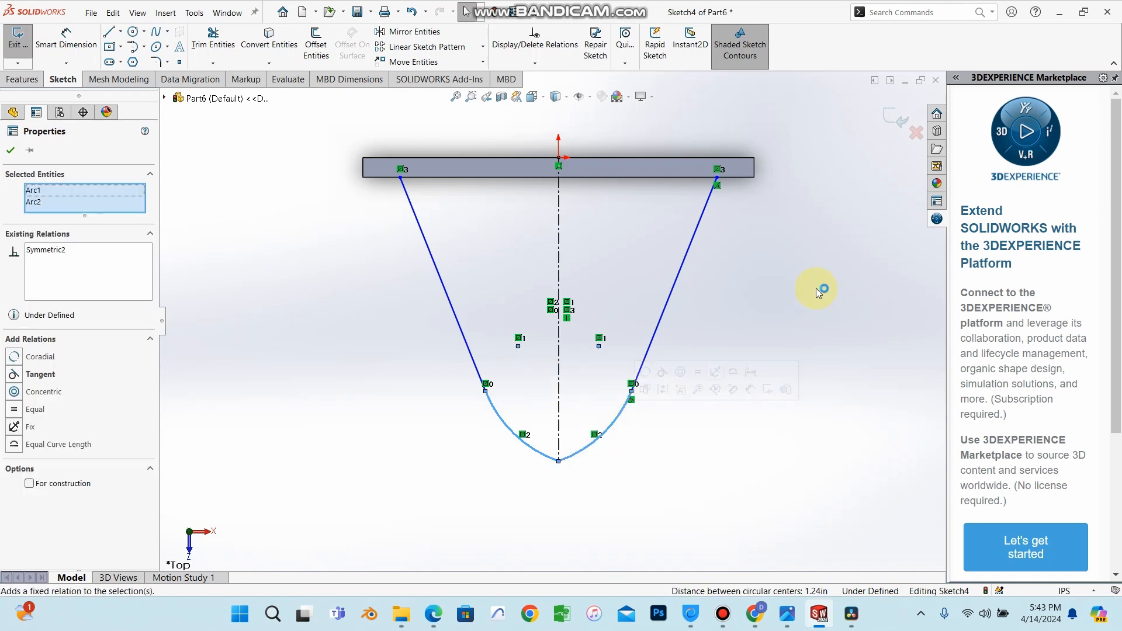
pyautogui.click(15, 393)
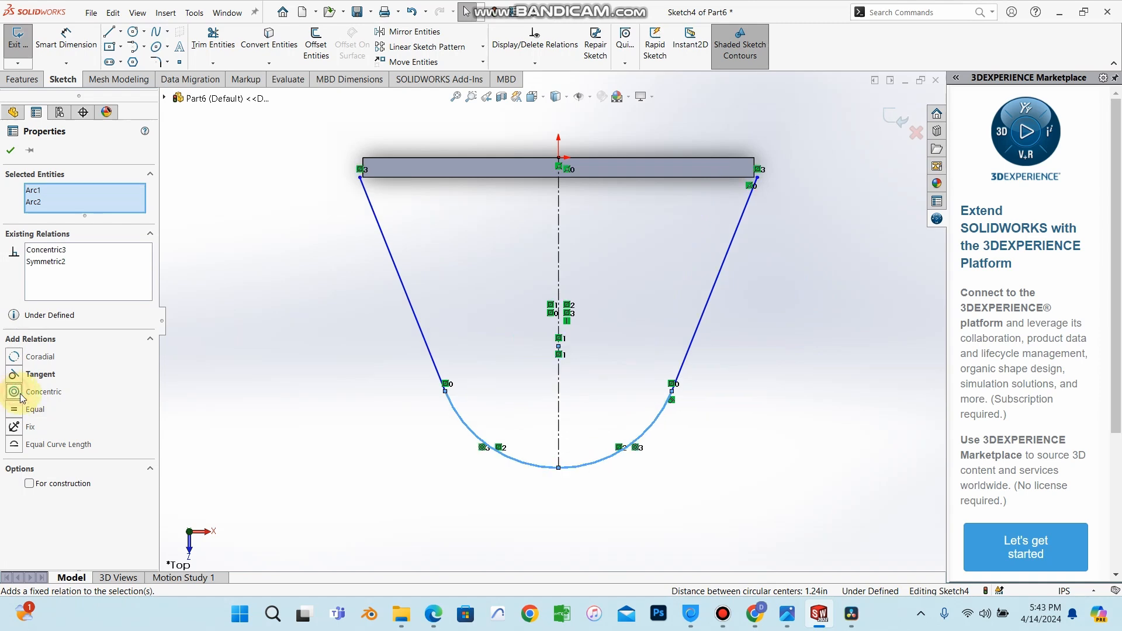
pyautogui.click(11, 150)
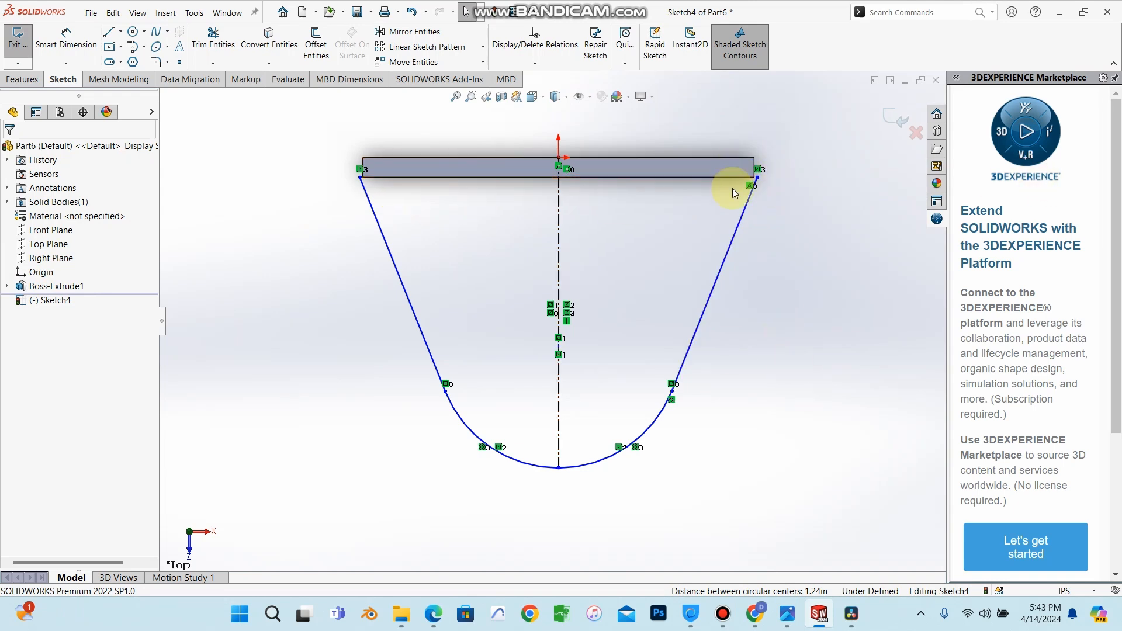
# Exit the bracket sketch and open Boss-Extrude1's Sketch1 for editing.
pyautogui.click(57, 285)
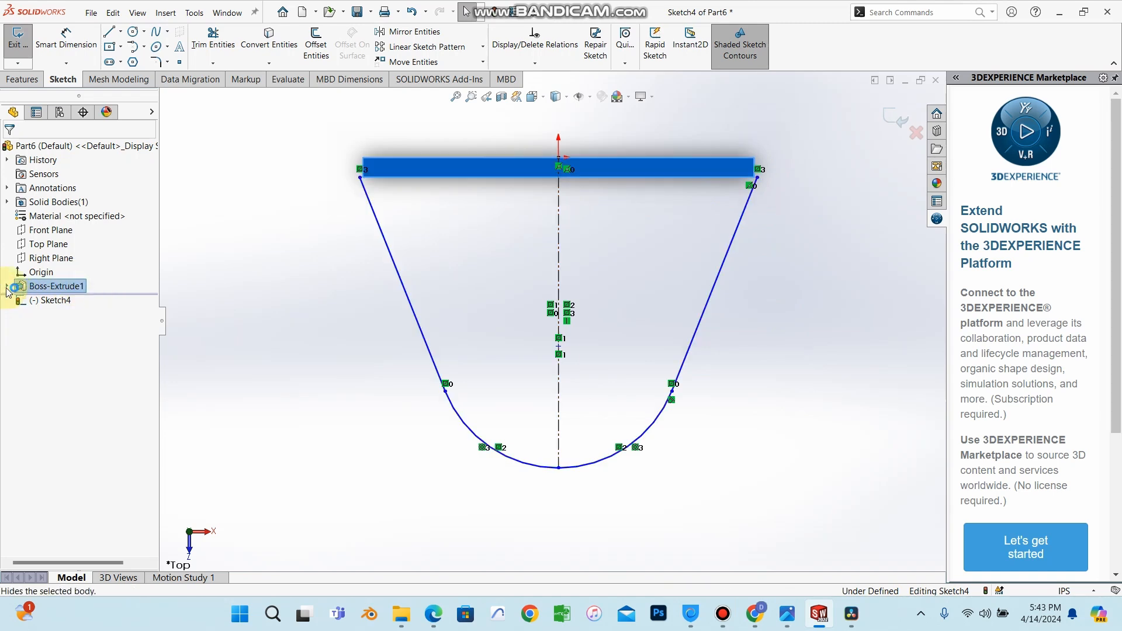
pyautogui.click(7, 287)
pyautogui.click(51, 301)
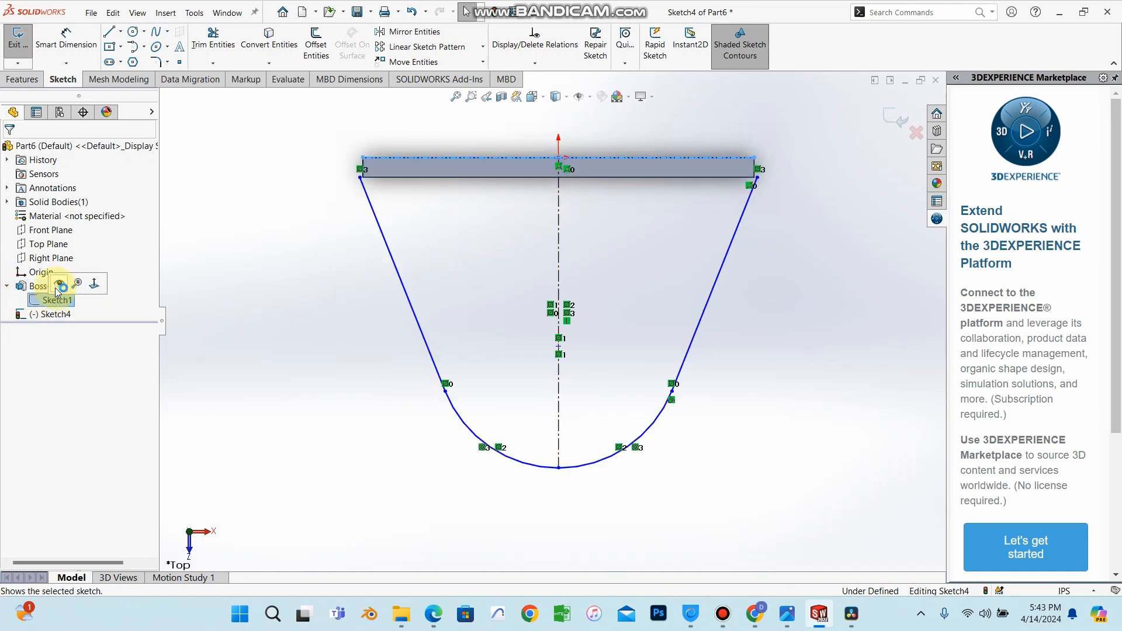
pyautogui.rightClick(51, 301)
pyautogui.click(877, 168)
pyautogui.click(902, 113)
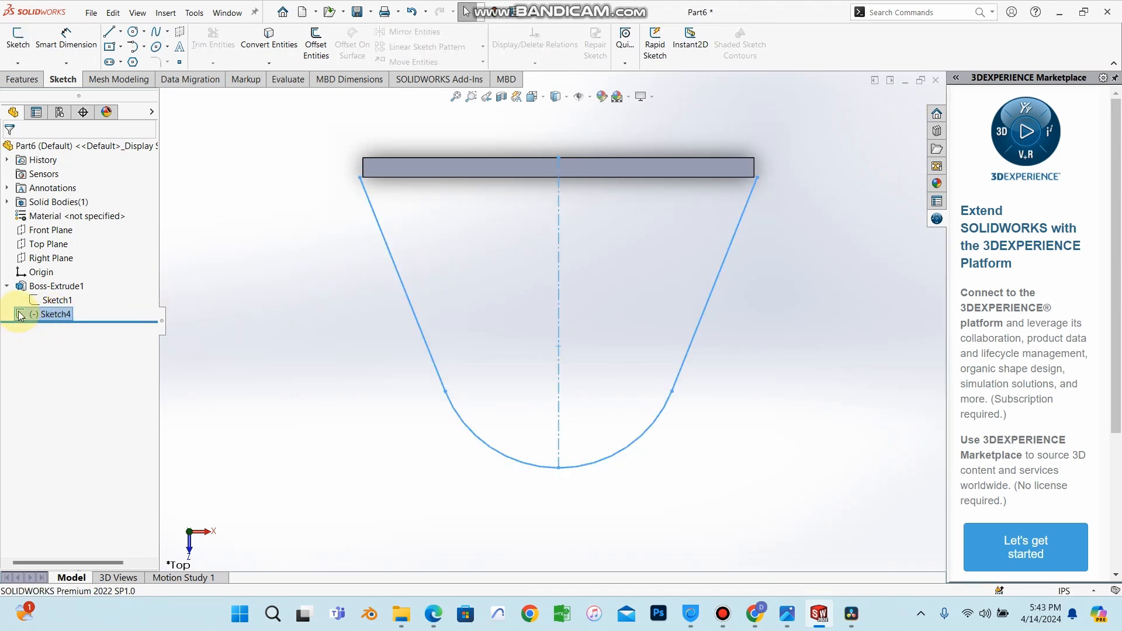
pyautogui.click(44, 300)
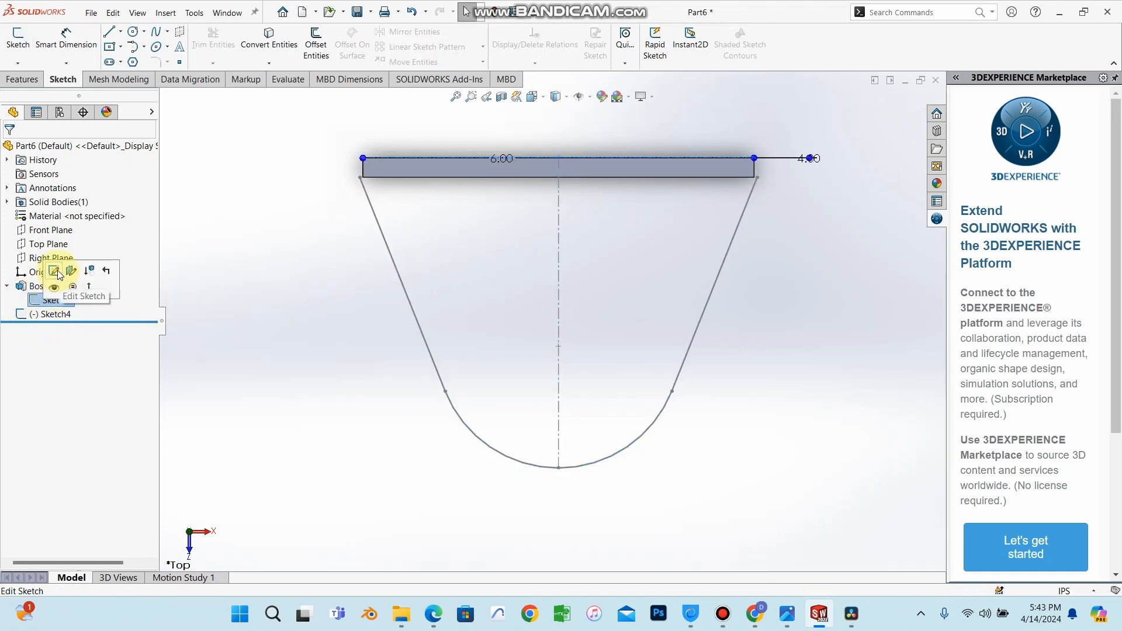
pyautogui.click(90, 270)
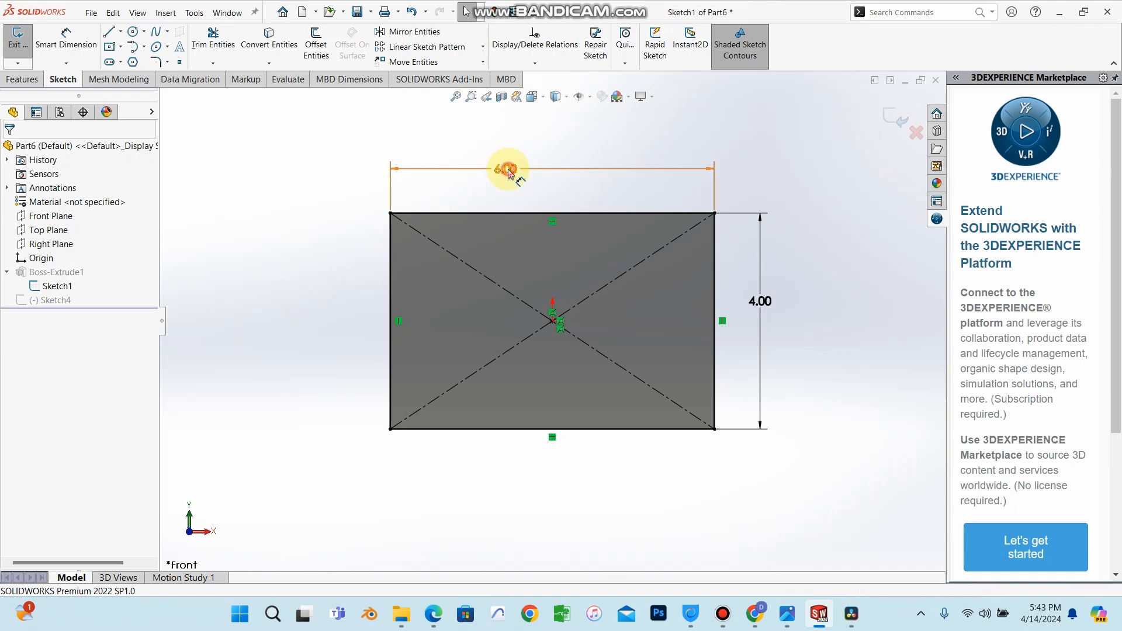
# Set the plate sketch's horizontal width dimension to 10 in and close the dimension.
pyautogui.doubleClick(507, 170)
pyautogui.press('BackSpace')
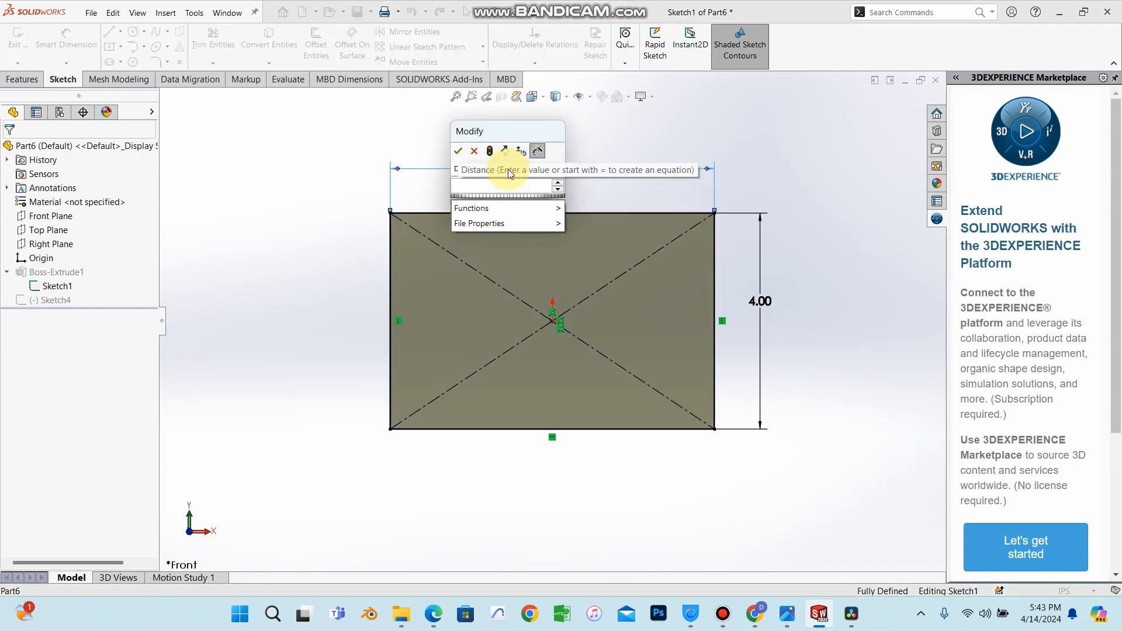
pyautogui.write('10')
pyautogui.press('Return')
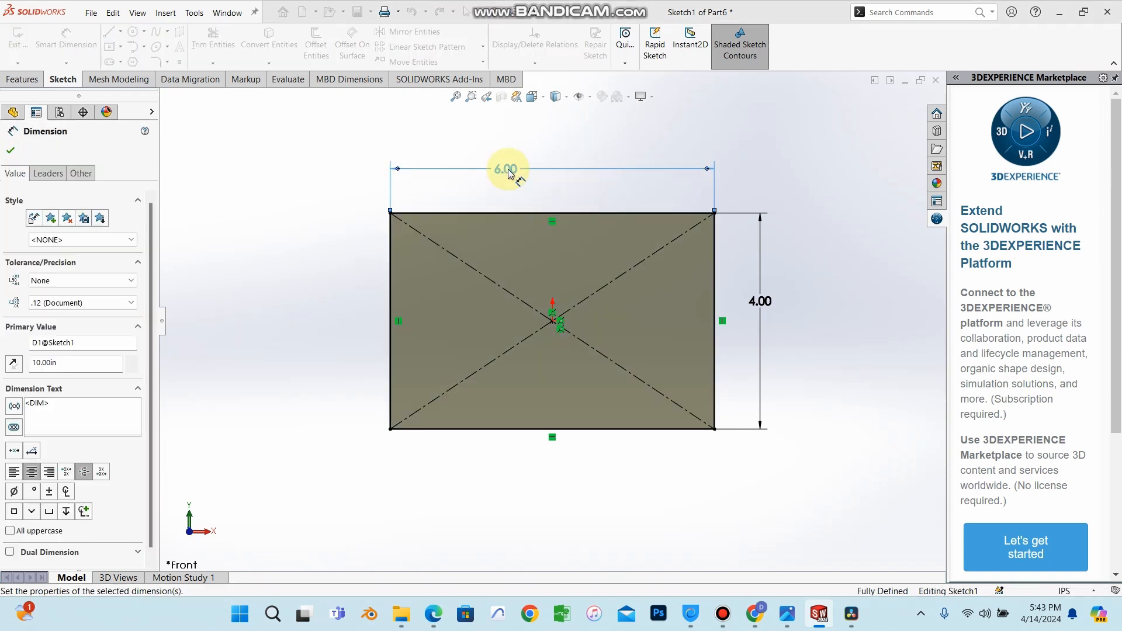
pyautogui.click(10, 150)
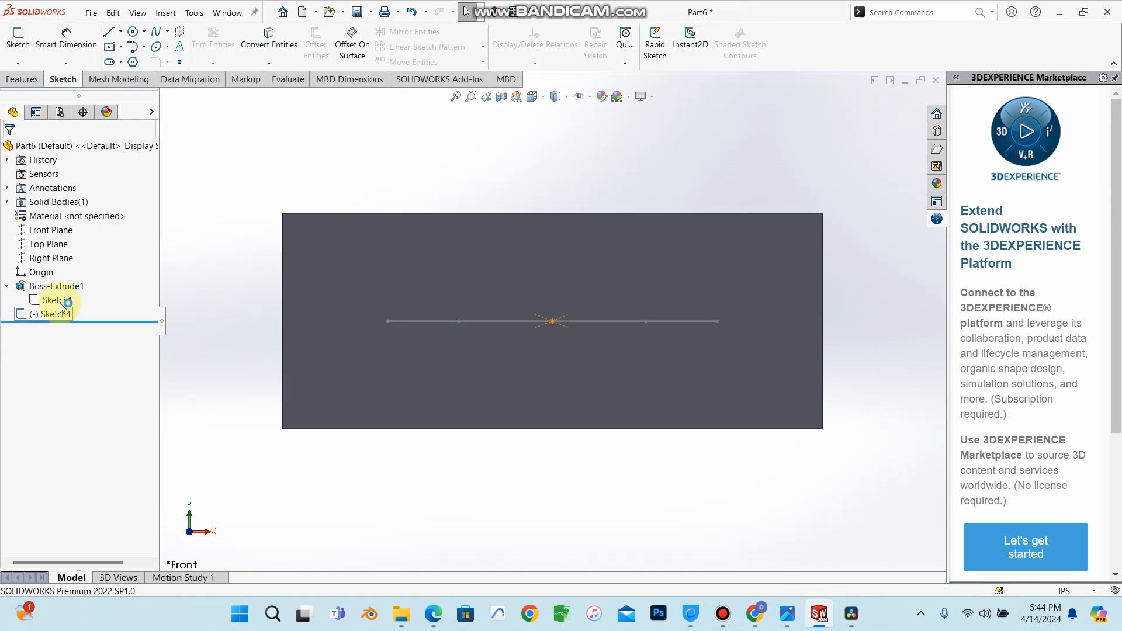
pyautogui.moveTo(170, 317)
pyautogui.mouseDown(button='middle')
pyautogui.moveTo(185, 468)
pyautogui.moveTo(183, 449)
pyautogui.moveTo(485, 366)
pyautogui.moveTo(701, 387)
pyautogui.moveTo(686, 341)
pyautogui.moveTo(630, 474)
pyautogui.moveTo(676, 409)
pyautogui.moveTo(658, 439)
pyautogui.moveTo(563, 327)
pyautogui.mouseUp(button='middle')
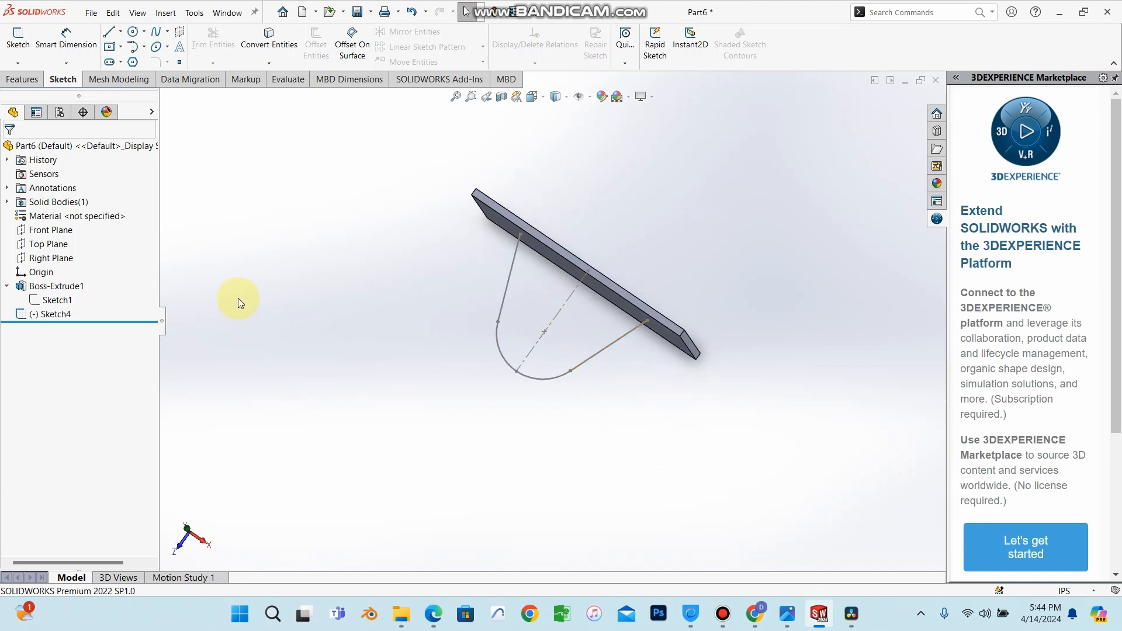
pyautogui.click(48, 244)
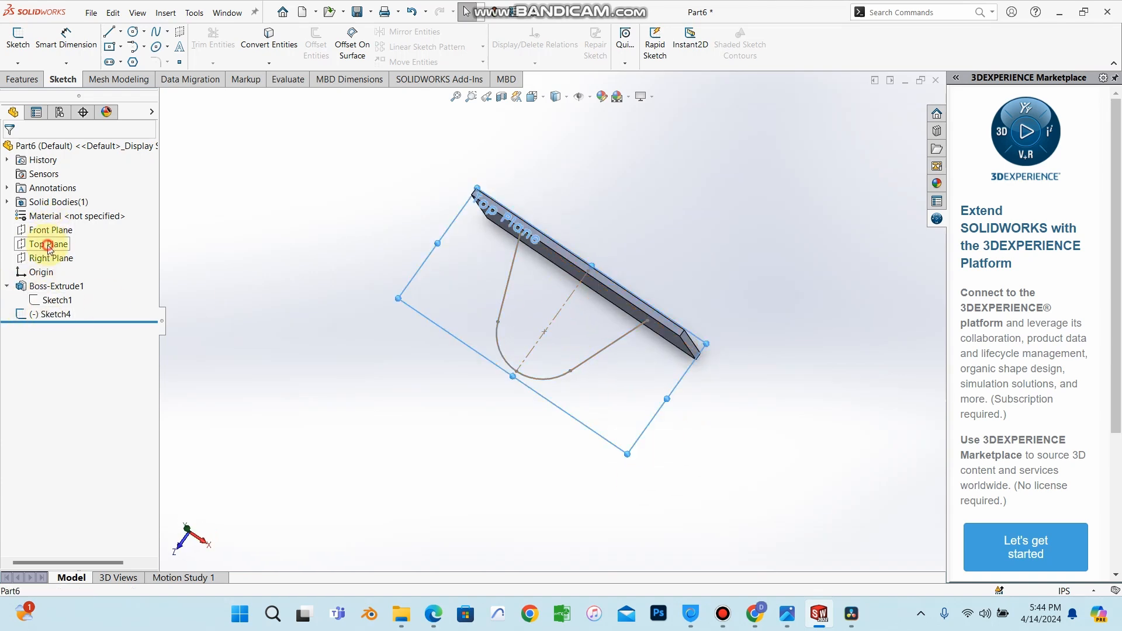
pyautogui.click(113, 229)
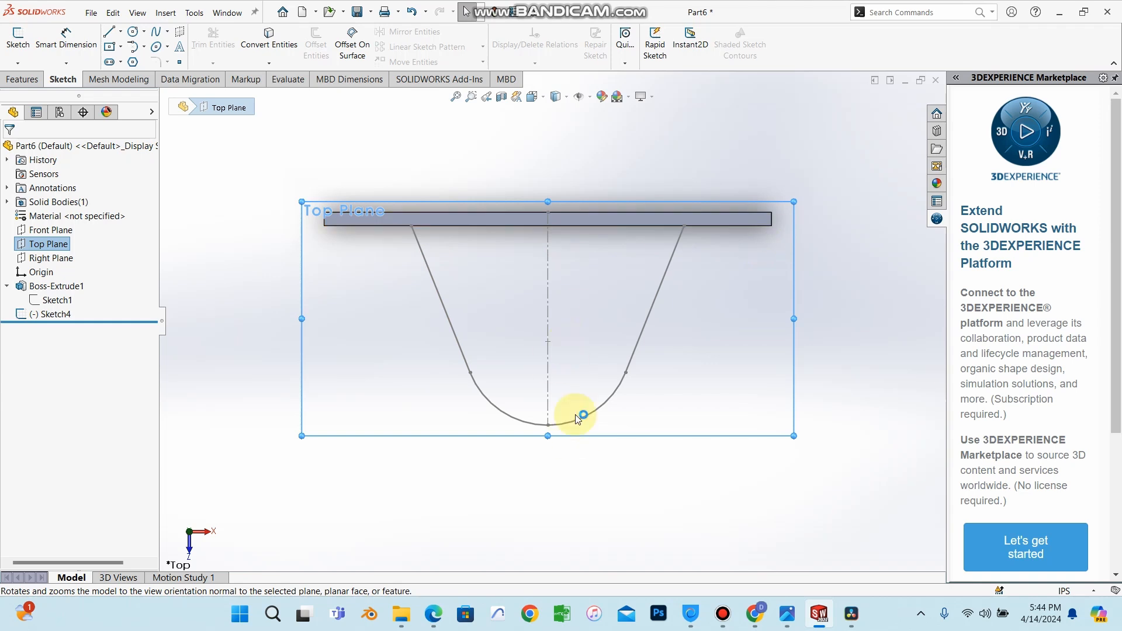
pyautogui.click(120, 31)
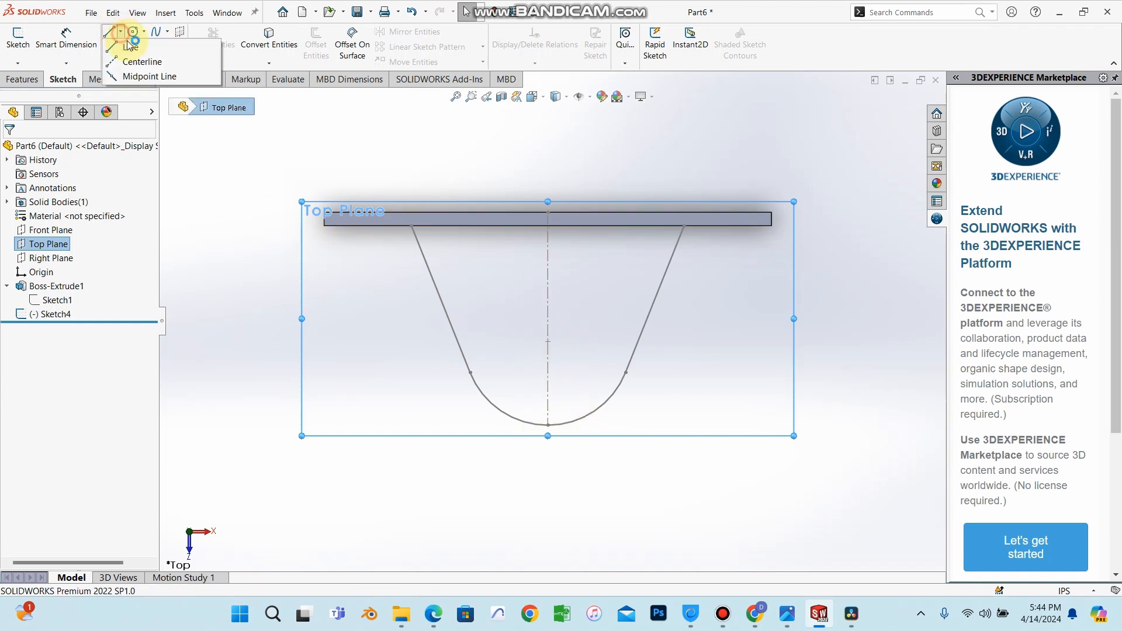
pyautogui.click(130, 46)
pyautogui.click(393, 218)
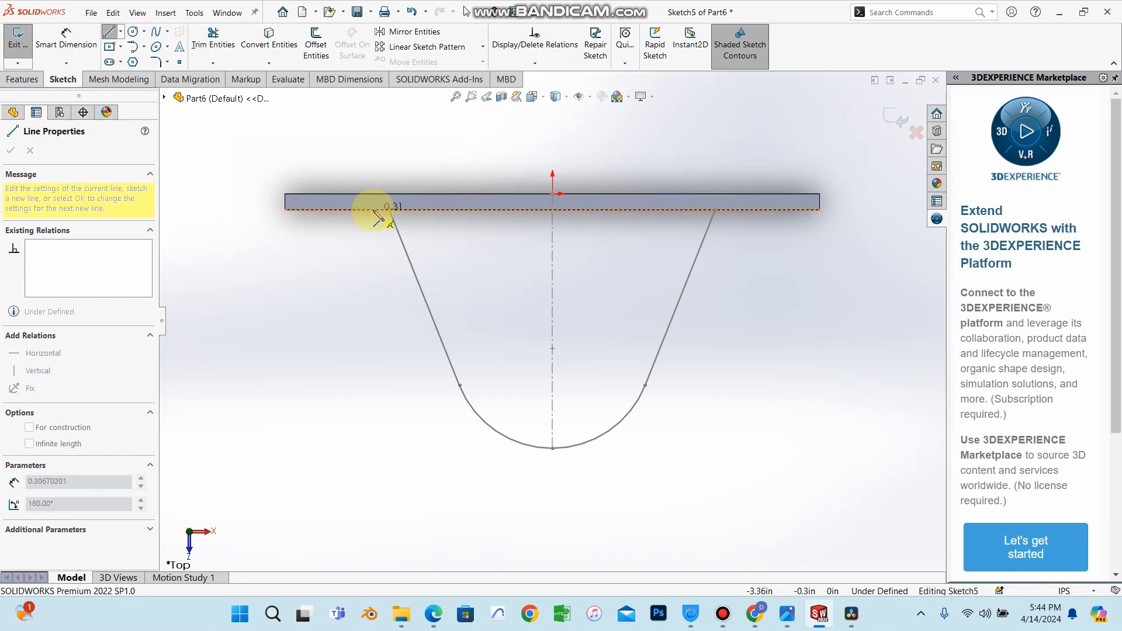
pyautogui.press('Escape')
pyautogui.click(82, 146)
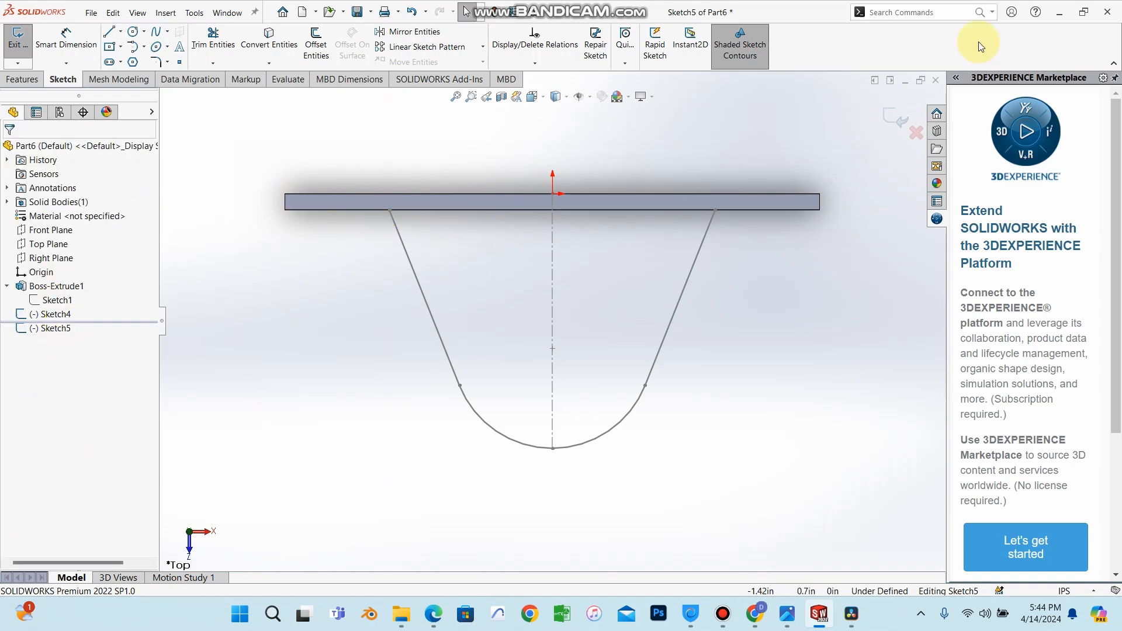
pyautogui.click(917, 133)
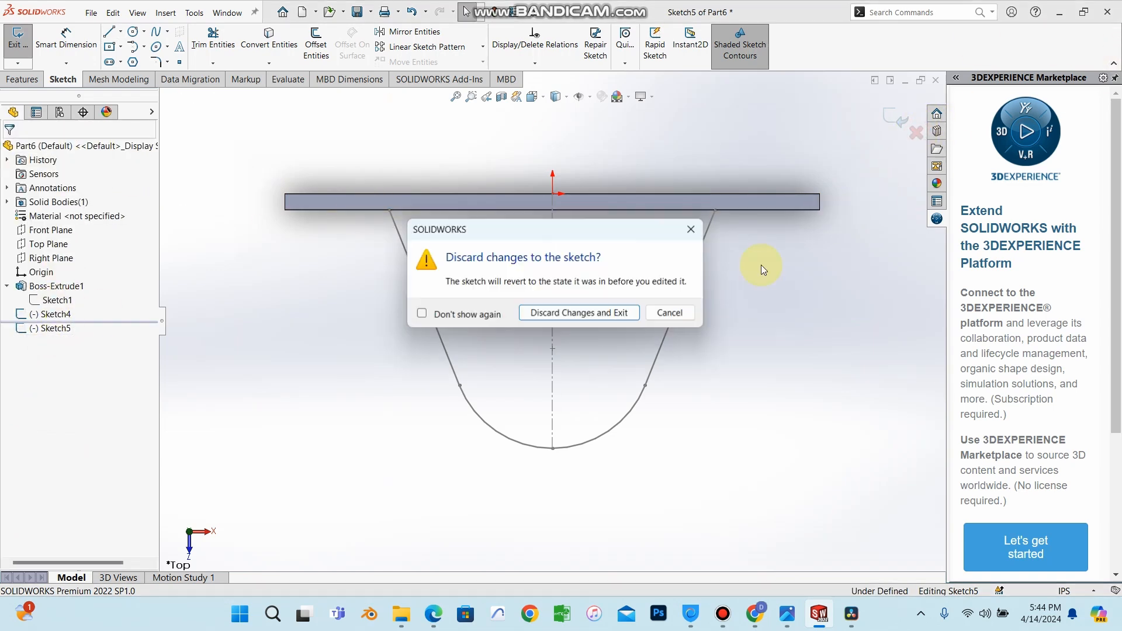
pyautogui.click(608, 316)
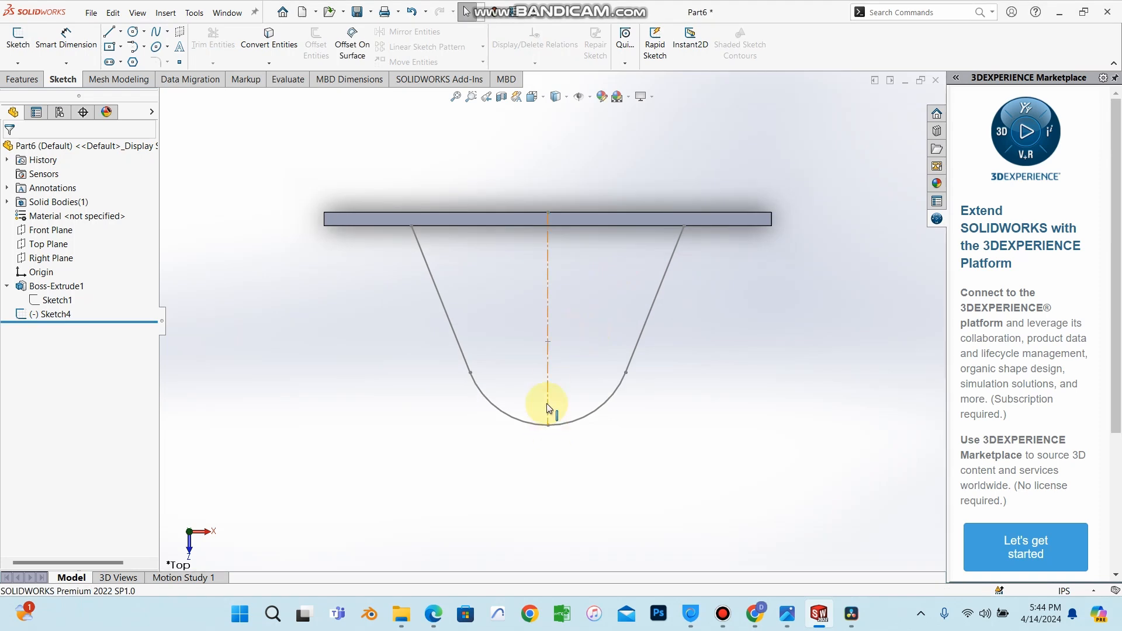
# Edit the bracket sketch and close its top with a line joining the two angled lines' upper endpoints.
pyautogui.scroll(-2, 489, 354)
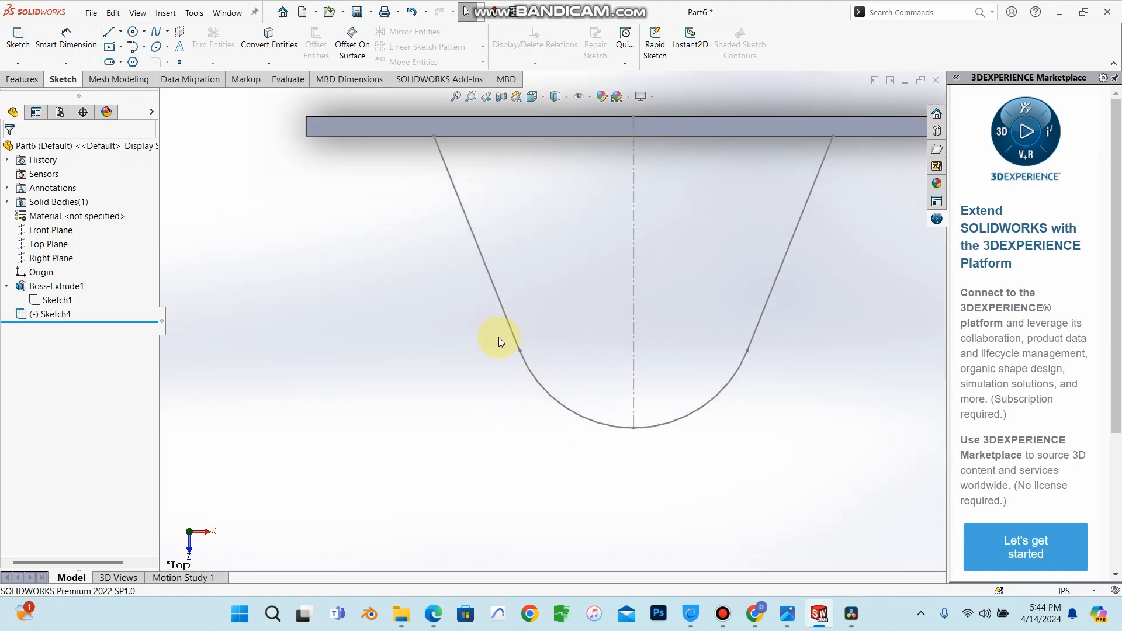
pyautogui.click(59, 315)
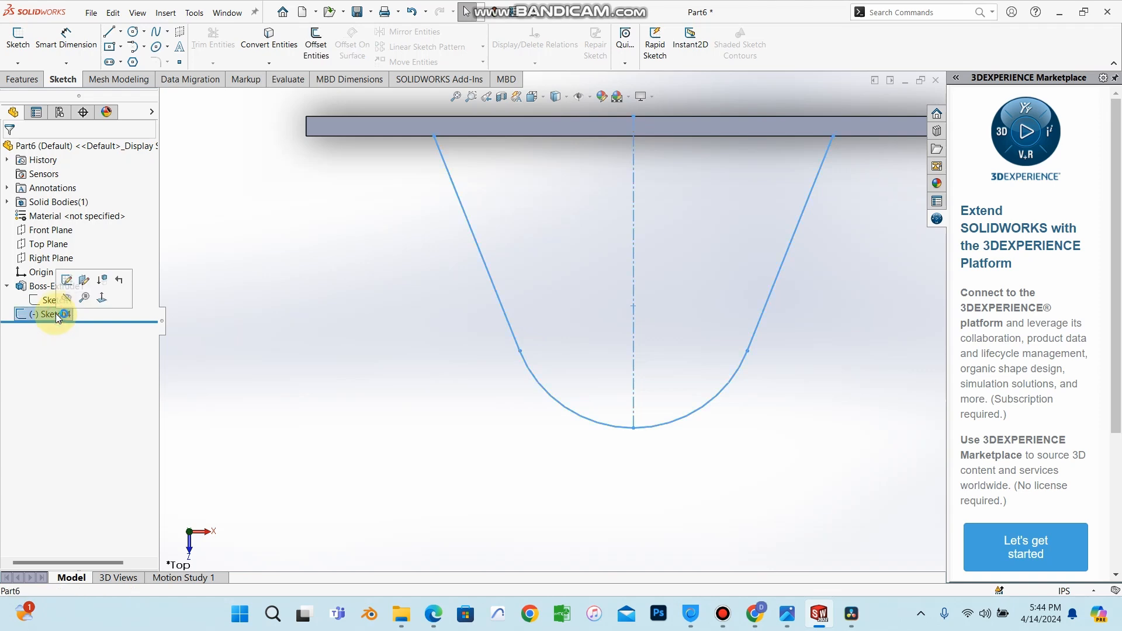
pyautogui.click(68, 284)
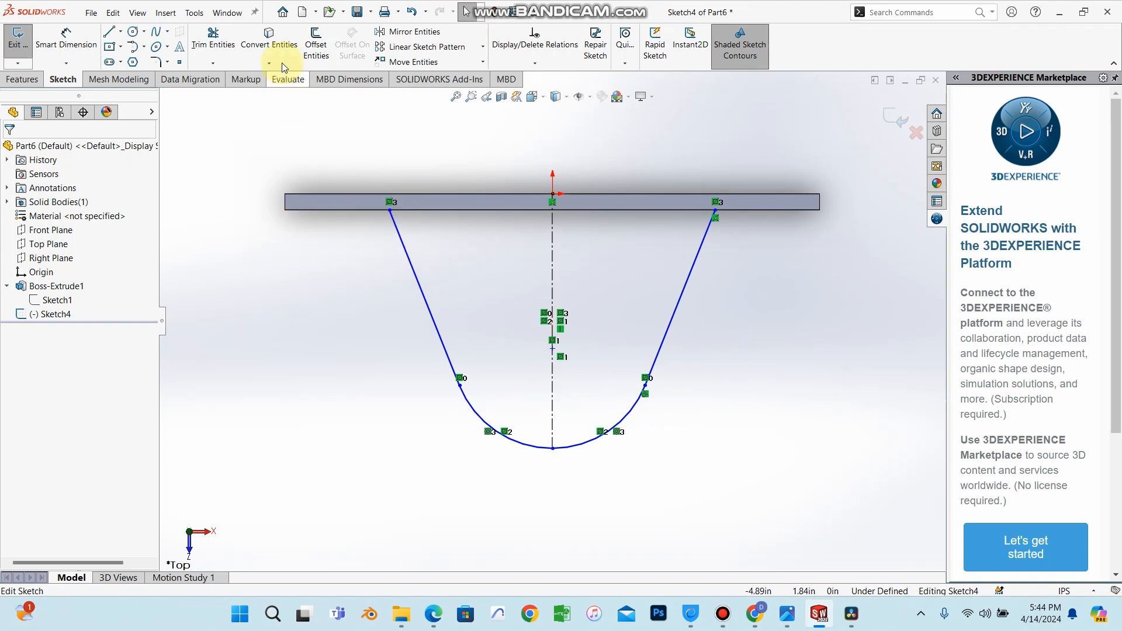
pyautogui.click(111, 33)
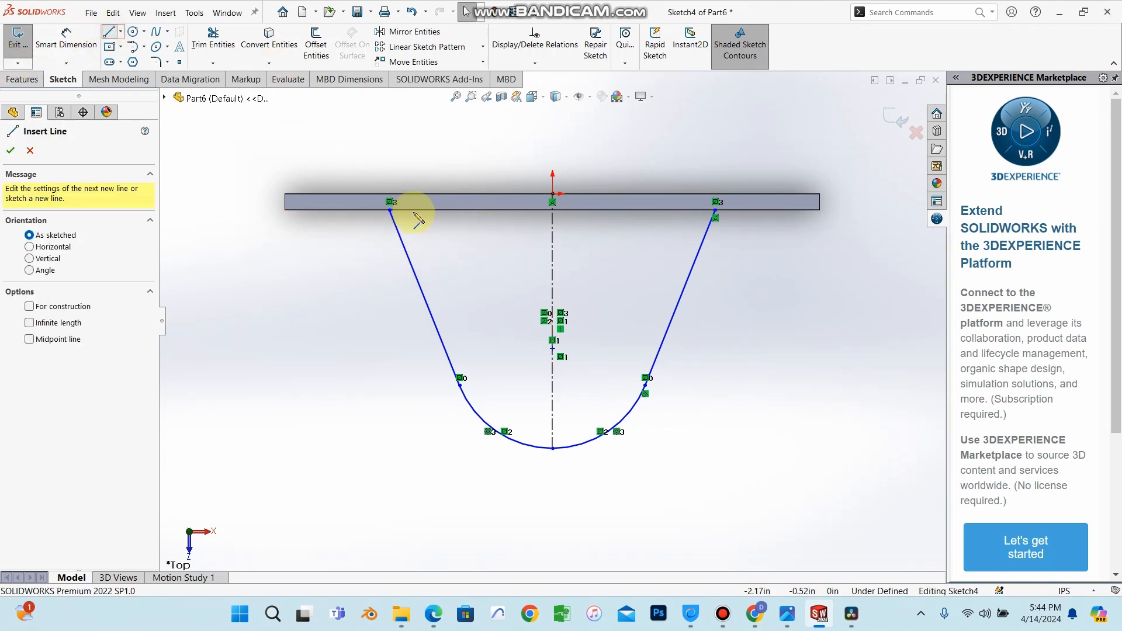
pyautogui.click(390, 209)
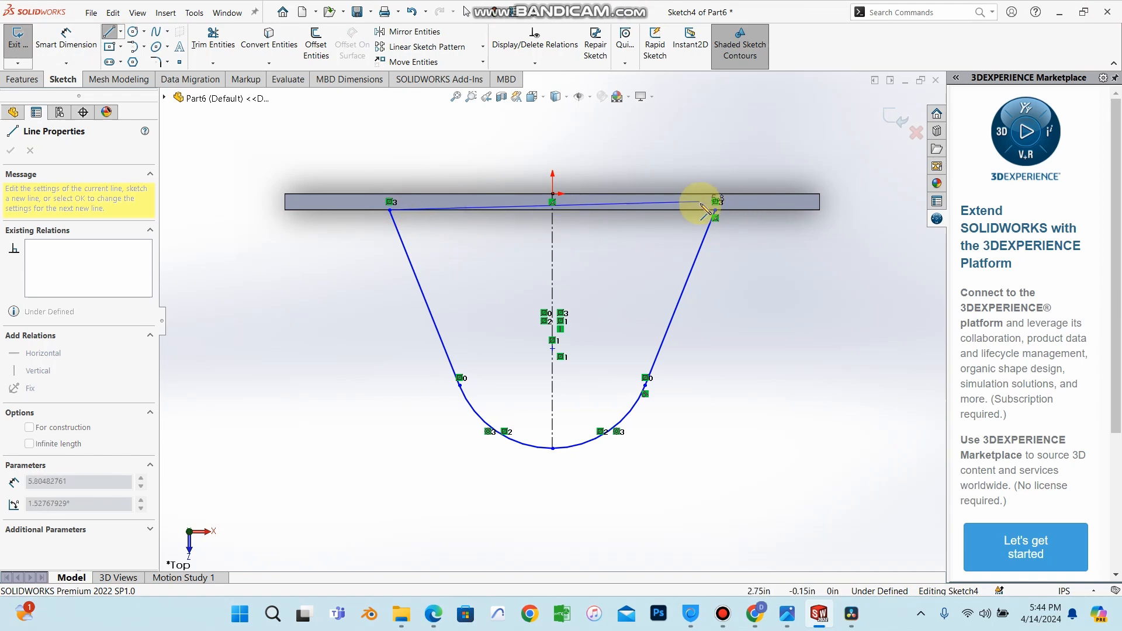
pyautogui.click(716, 211)
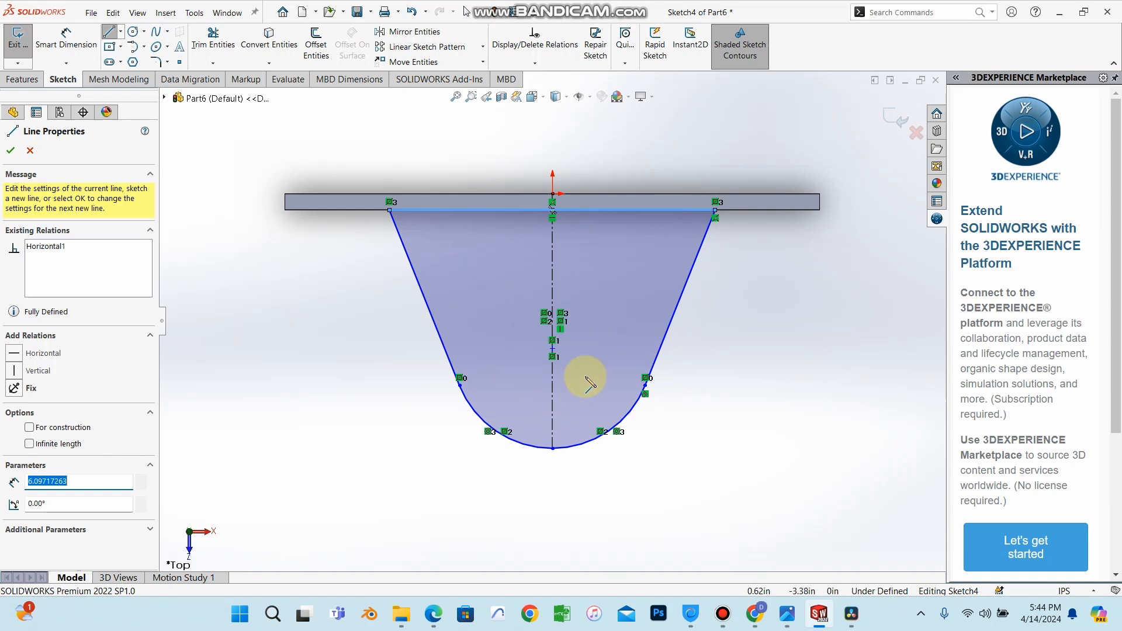
pyautogui.click(11, 152)
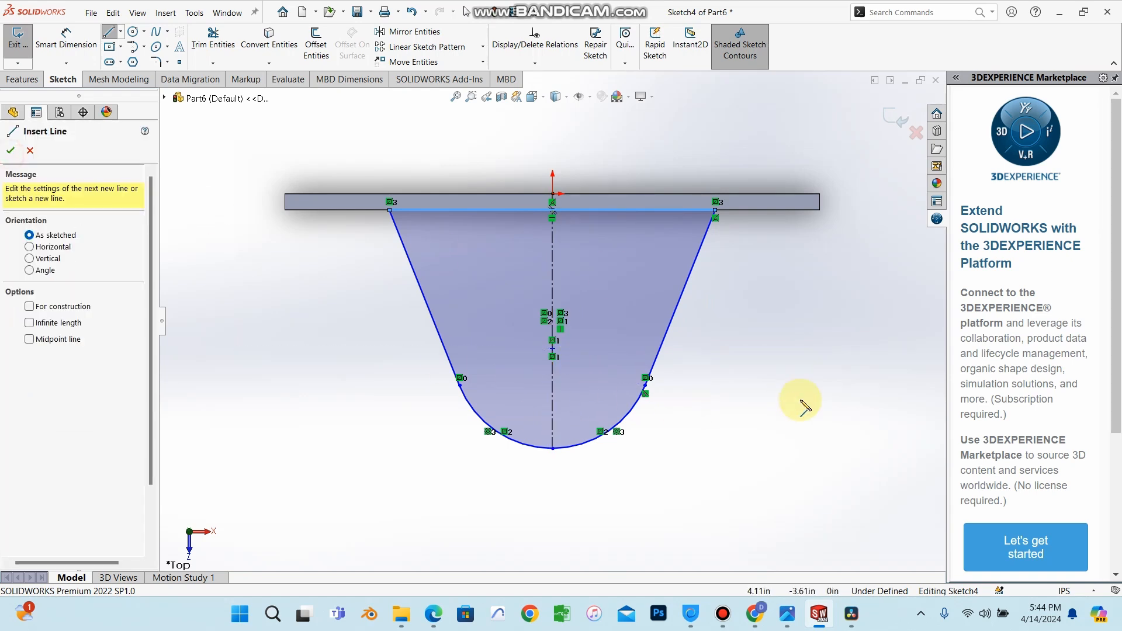
pyautogui.click(12, 150)
# Extrude the bracket sketch as a boss with Mid Plane end condition and 0.30 in depth.
pyautogui.moveTo(887, 223); pyautogui.dragTo(809, 170, button='middle')
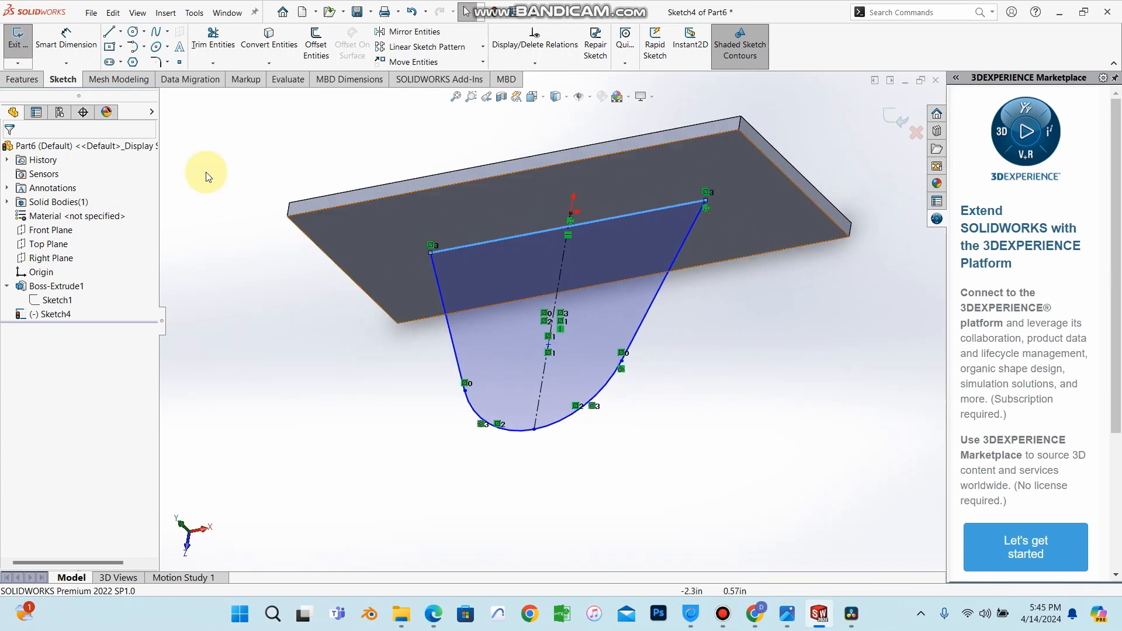
pyautogui.click(31, 80)
pyautogui.click(23, 44)
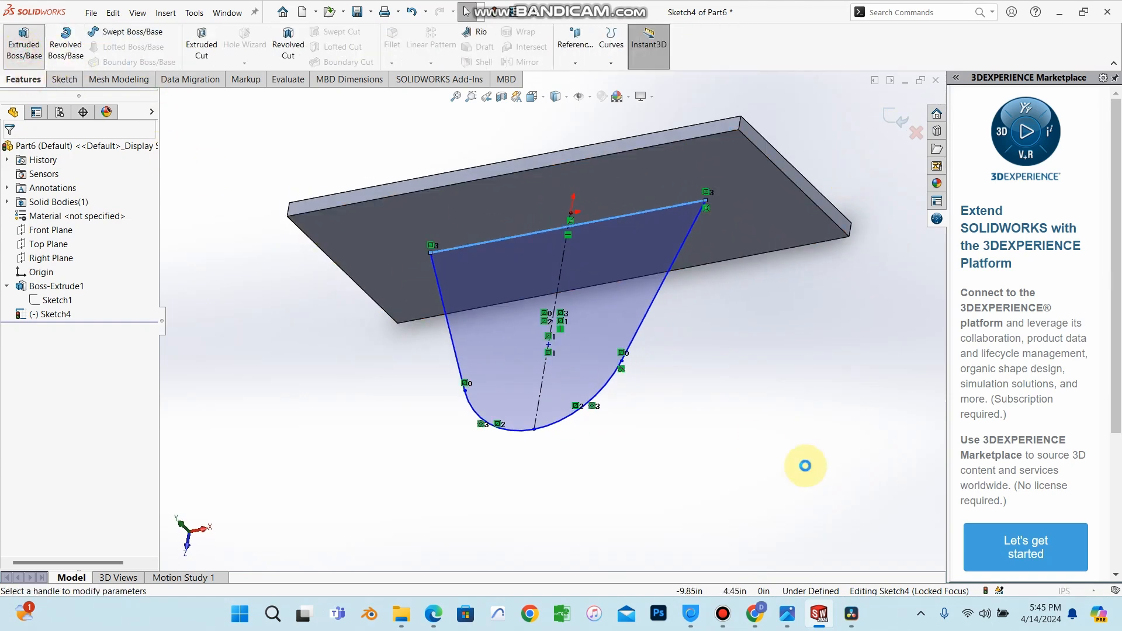
pyautogui.moveTo(804, 463); pyautogui.dragTo(629, 514, button='middle')
pyautogui.moveTo(618, 461); pyautogui.dragTo(557, 345, button='middle')
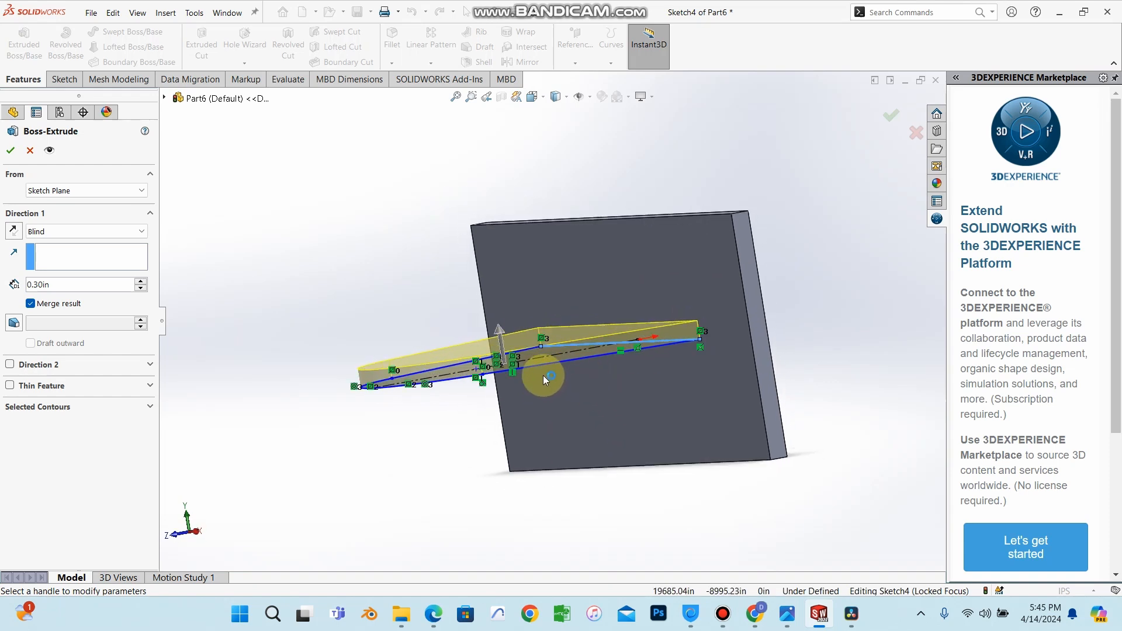
pyautogui.click(68, 232)
pyautogui.click(49, 302)
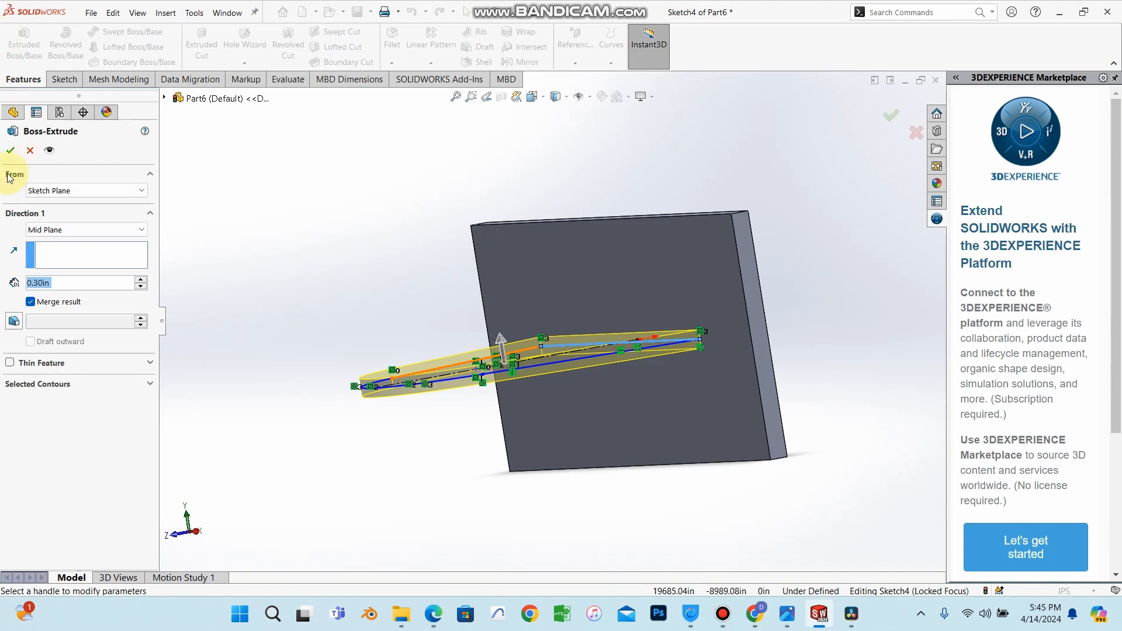
pyautogui.click(10, 150)
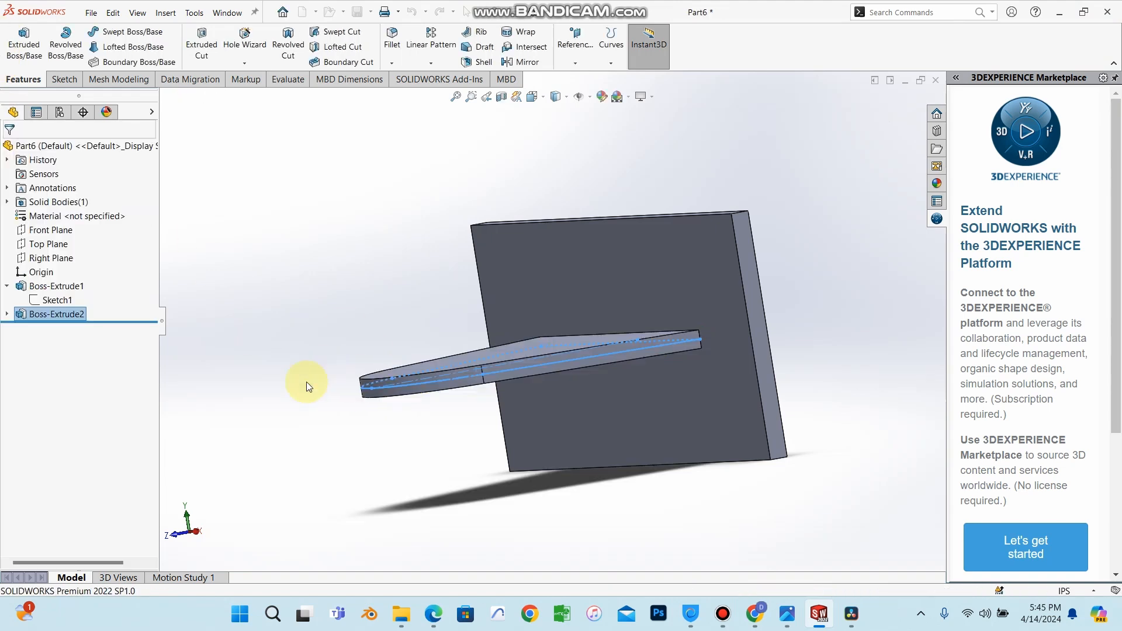
# Orbit the part and view it normal to the Front Plane and the Top Plane.
pyautogui.moveTo(306, 381); pyautogui.dragTo(373, 518, button='middle')
pyautogui.click(307, 349)
pyautogui.scroll(3, 531, 505)
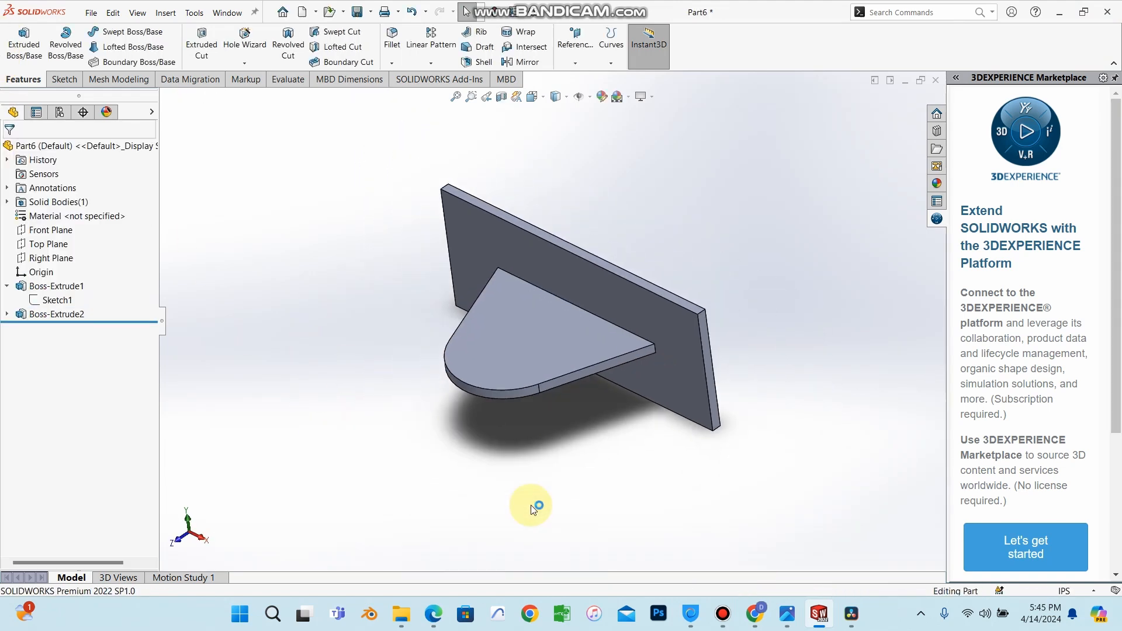
pyautogui.moveTo(530, 505); pyautogui.dragTo(554, 305, button='middle')
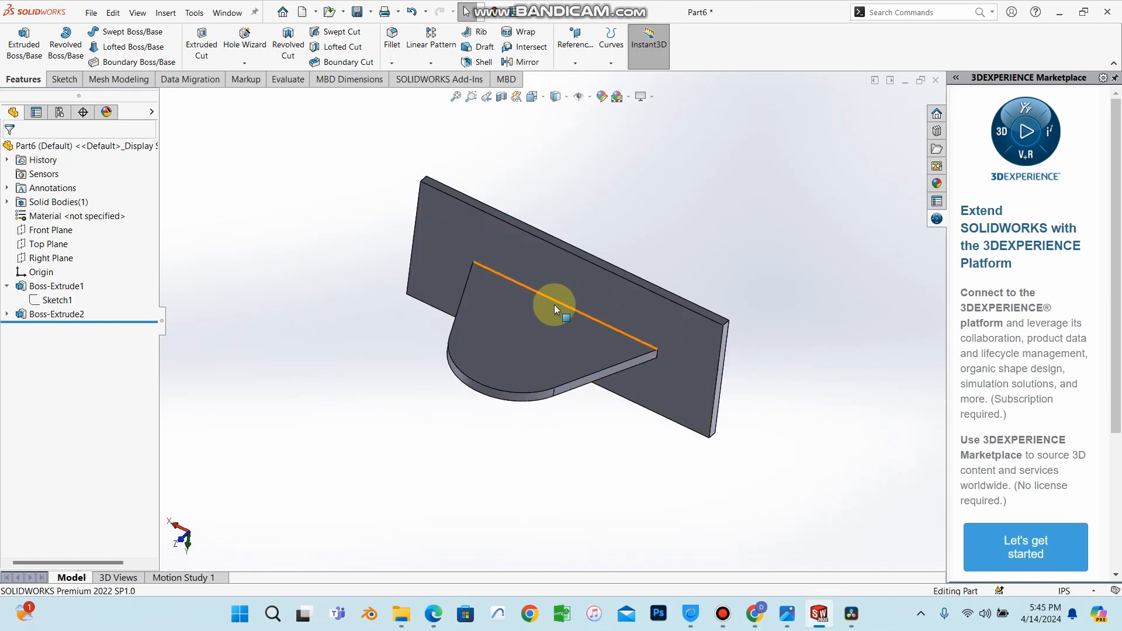
pyautogui.click(51, 230)
pyautogui.click(114, 216)
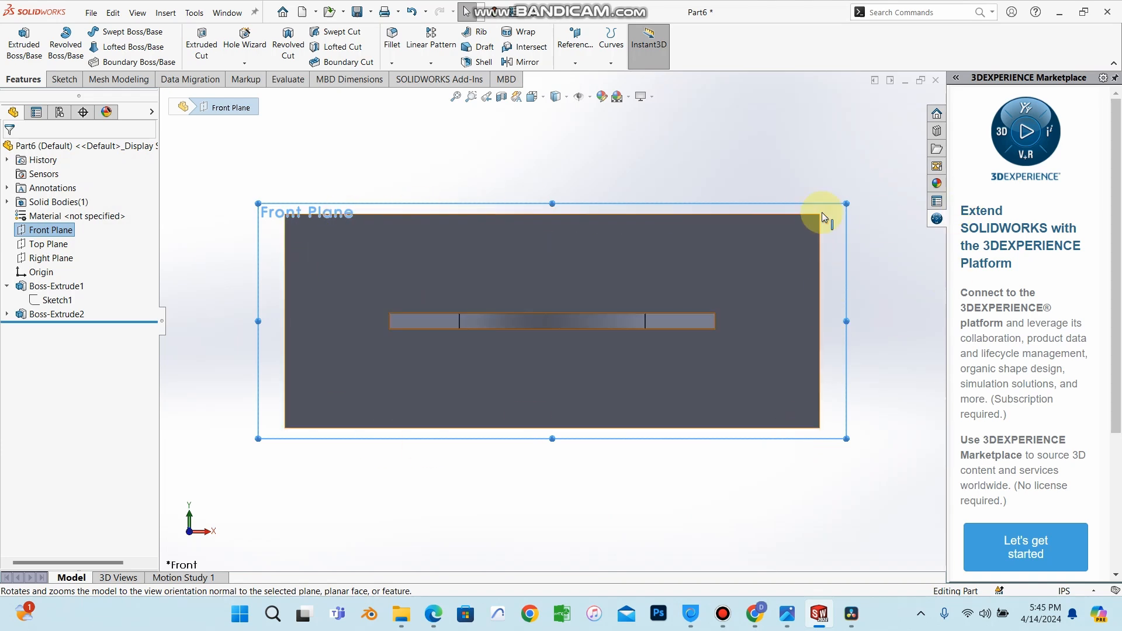
pyautogui.moveTo(822, 217); pyautogui.dragTo(790, 256, button='middle')
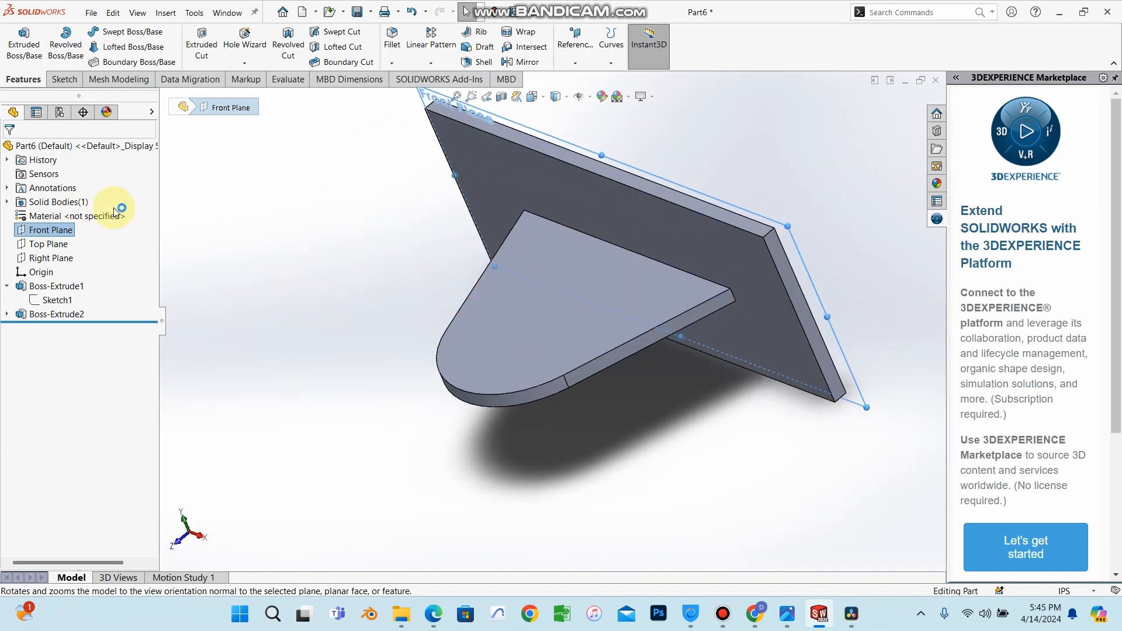
pyautogui.click(49, 244)
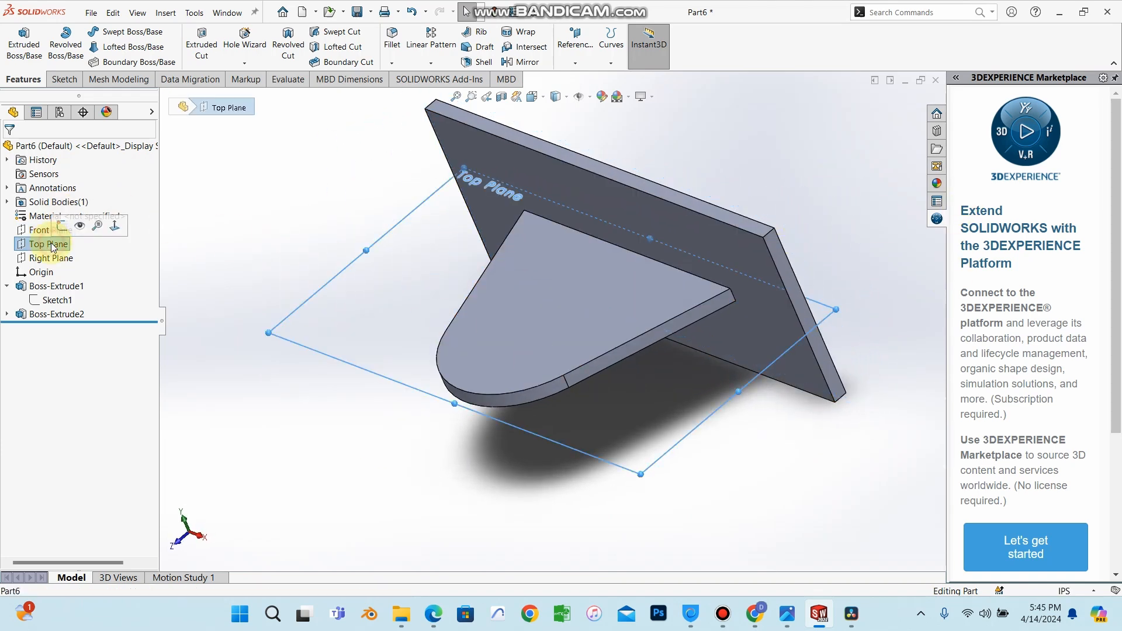
pyautogui.click(117, 226)
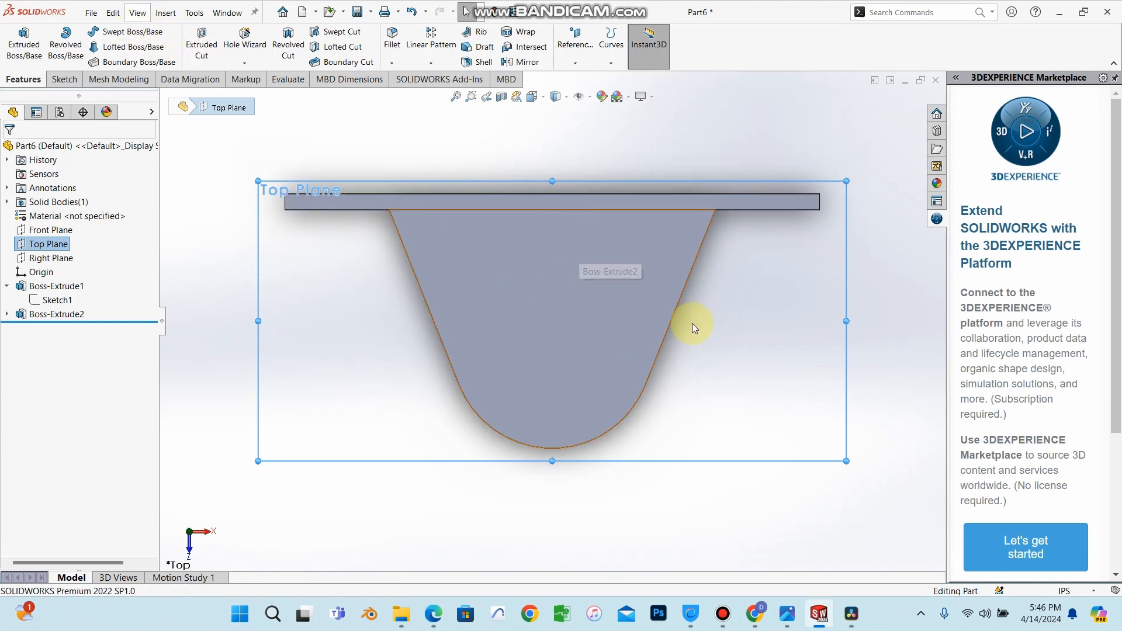
# Show the plate's Sketch1 and select Boss-Extrude2's bracket sketch in the design tree.
pyautogui.click(78, 78)
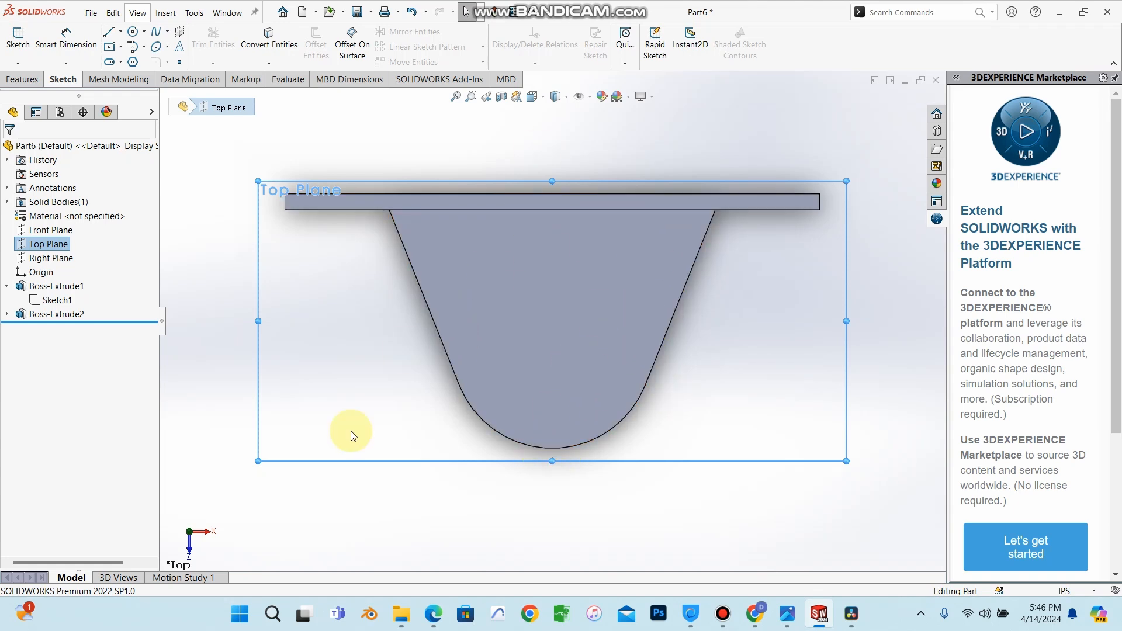
pyautogui.click(47, 305)
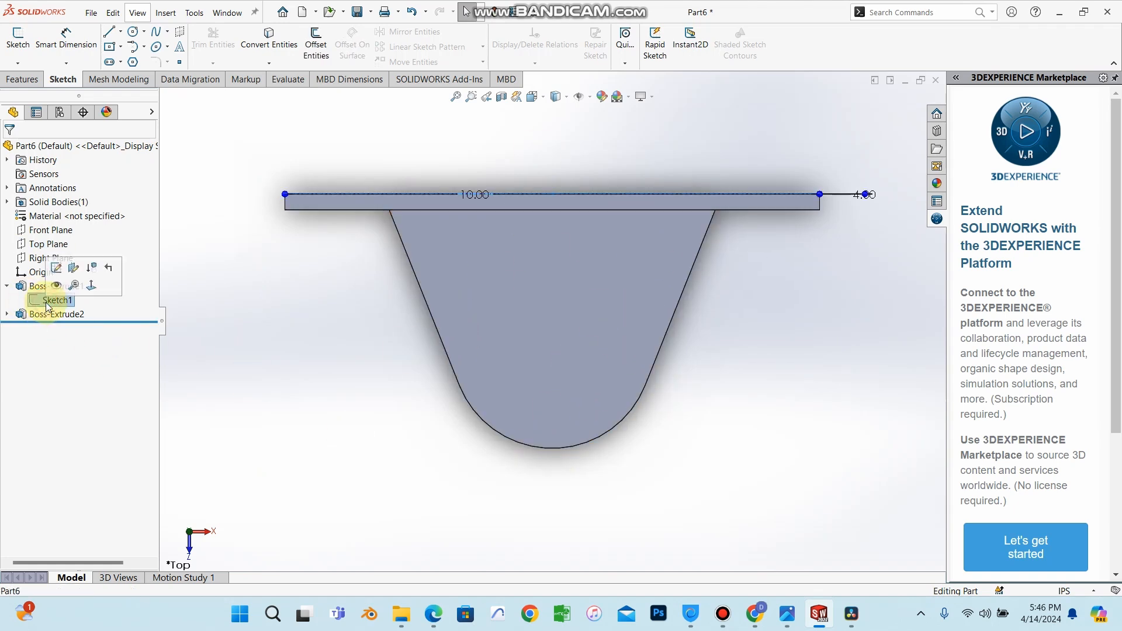
pyautogui.click(51, 288)
pyautogui.click(7, 314)
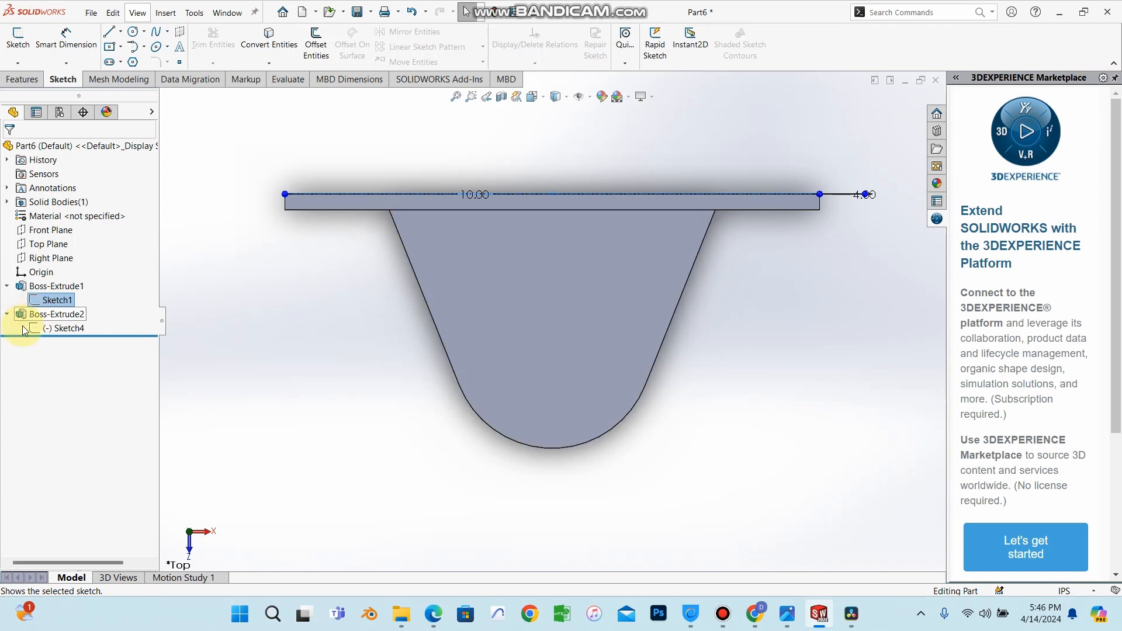
pyautogui.click(35, 329)
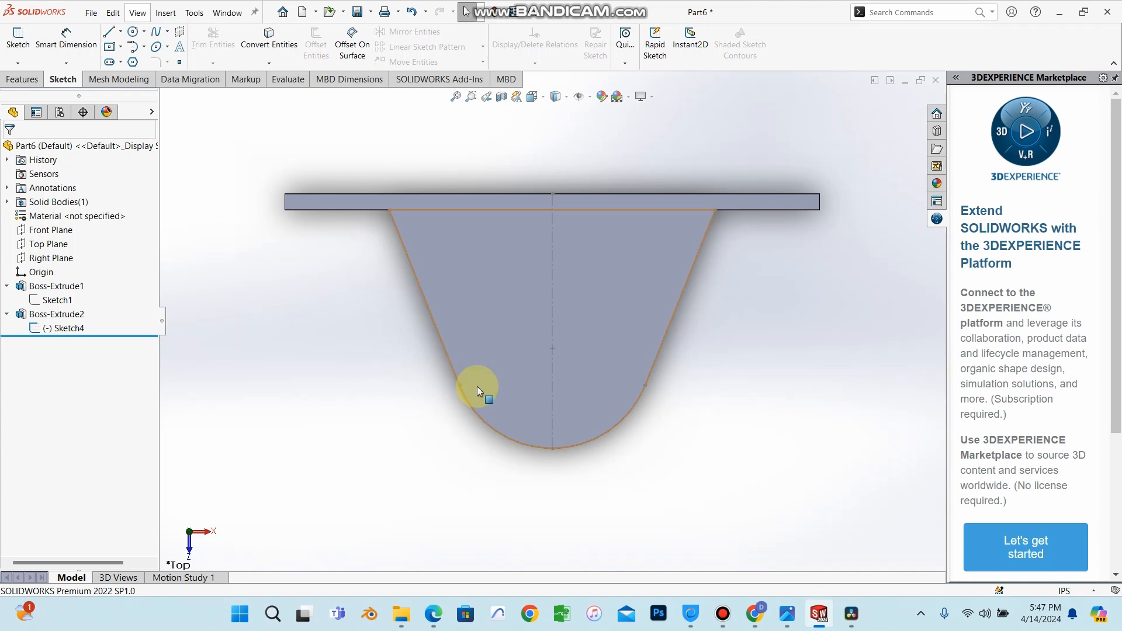
pyautogui.click(70, 331)
pyautogui.moveTo(814, 320)
pyautogui.mouseDown(button='middle')
pyautogui.moveTo(802, 133)
pyautogui.moveTo(736, 263)
pyautogui.moveTo(608, 328)
pyautogui.moveTo(799, 396)
pyautogui.moveTo(661, 417)
pyautogui.moveTo(701, 561)
pyautogui.mouseUp(button='middle')
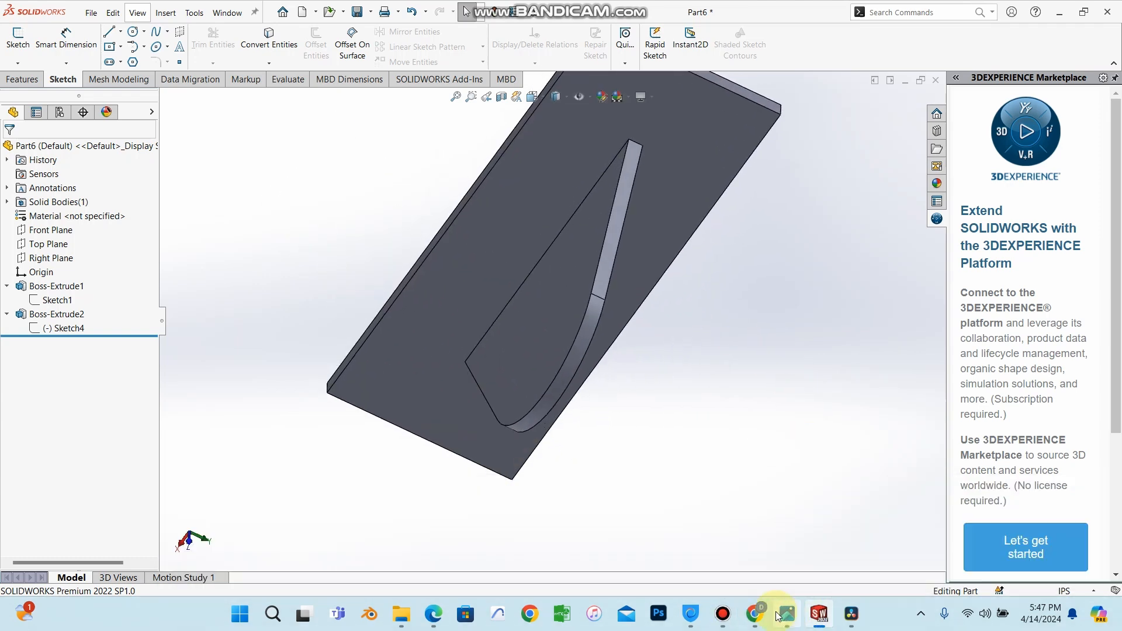
# Switch to the textbook PDF in the browser to read the next tutorial instructions.
pyautogui.click(433, 613)
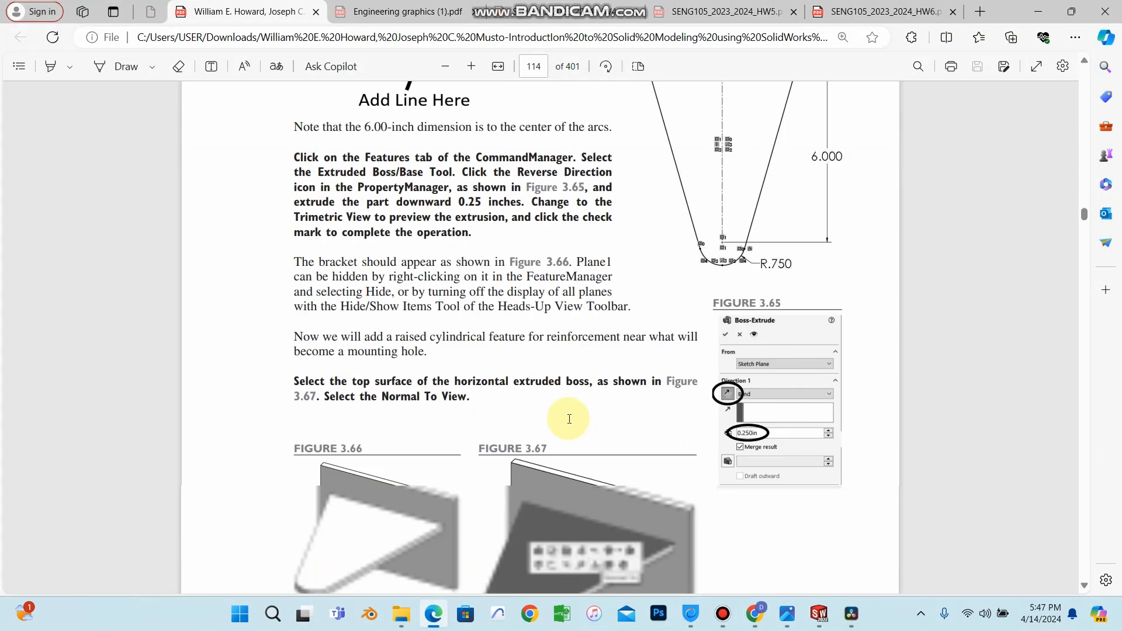
# Read the textbook's next instructions on the raised cylindrical feature and the rib, then return to the part.
pyautogui.scroll(-15, 569, 419)
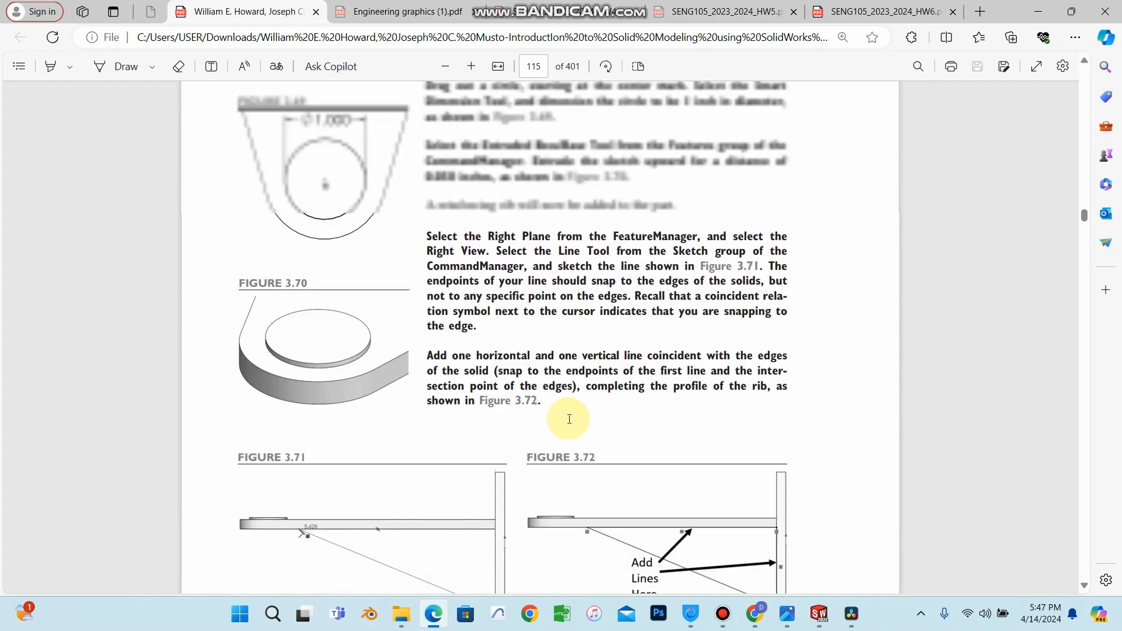
pyautogui.scroll(1, 569, 419)
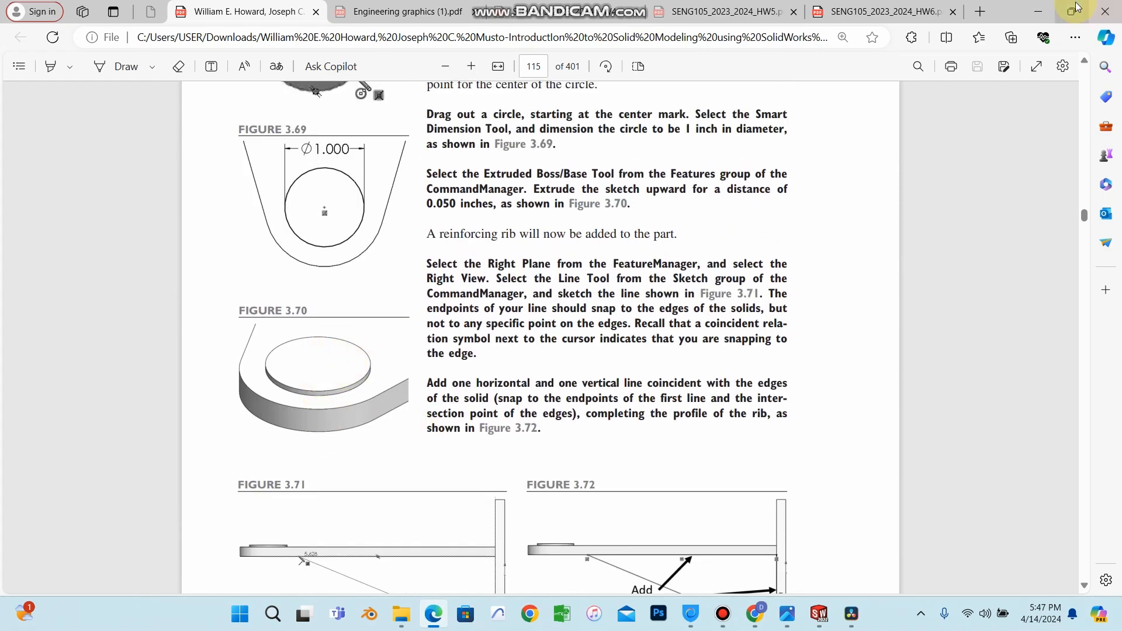
pyautogui.click(1037, 11)
# Open a sketch on the bracket's face and draw a circle centered near the bracket's arc end.
pyautogui.moveTo(636, 311); pyautogui.dragTo(759, 475, button='middle')
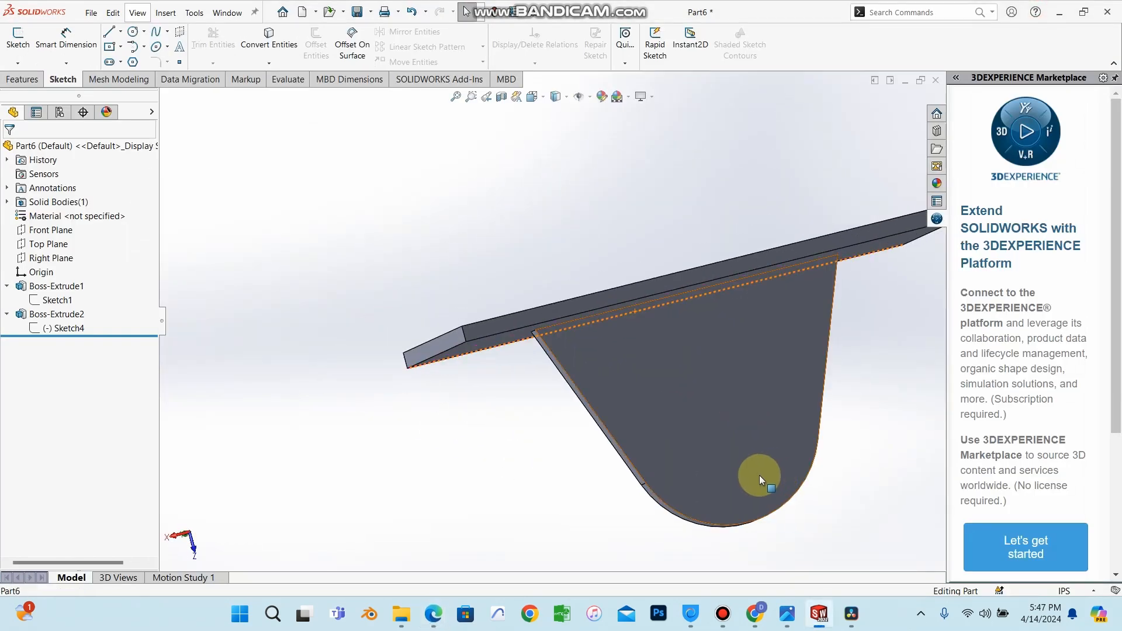
pyautogui.click(757, 474)
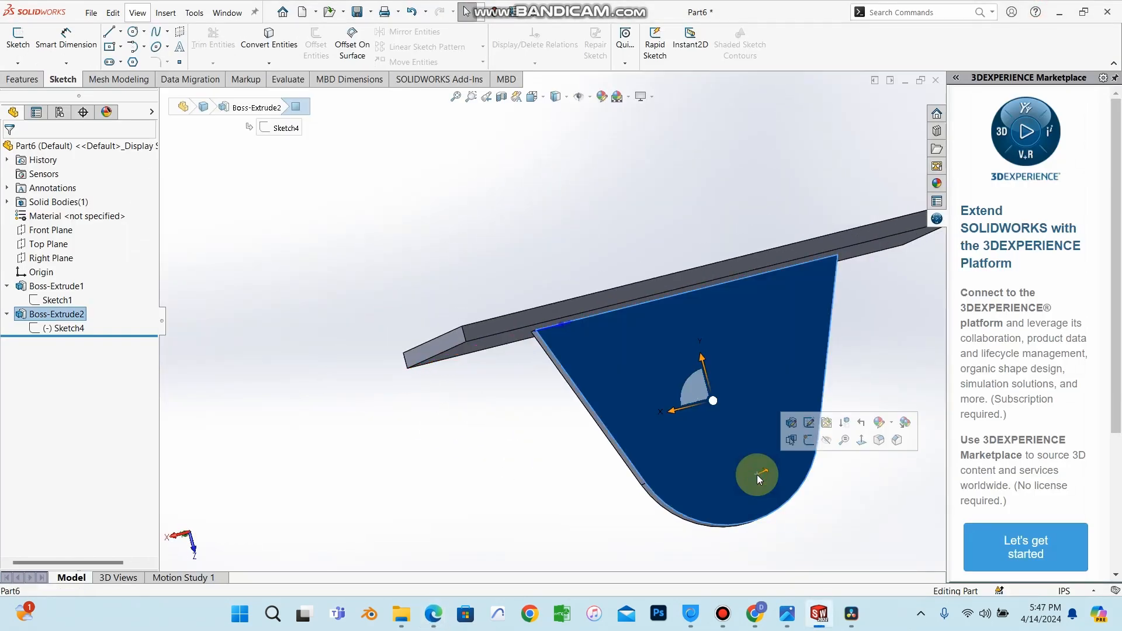
pyautogui.click(807, 441)
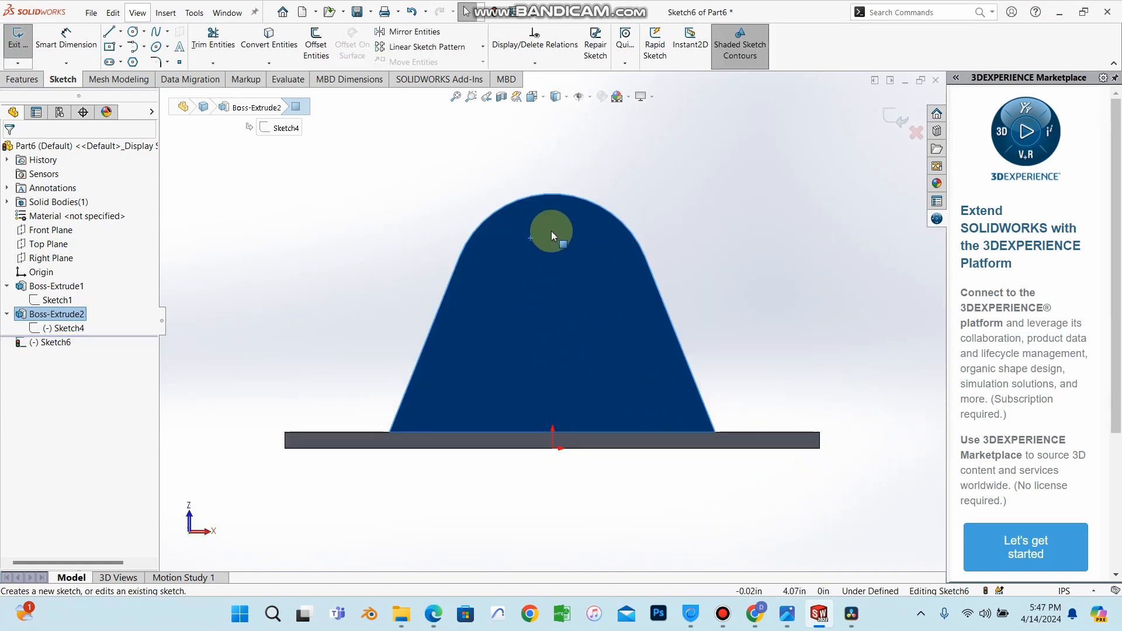
pyautogui.scroll(2, 555, 285)
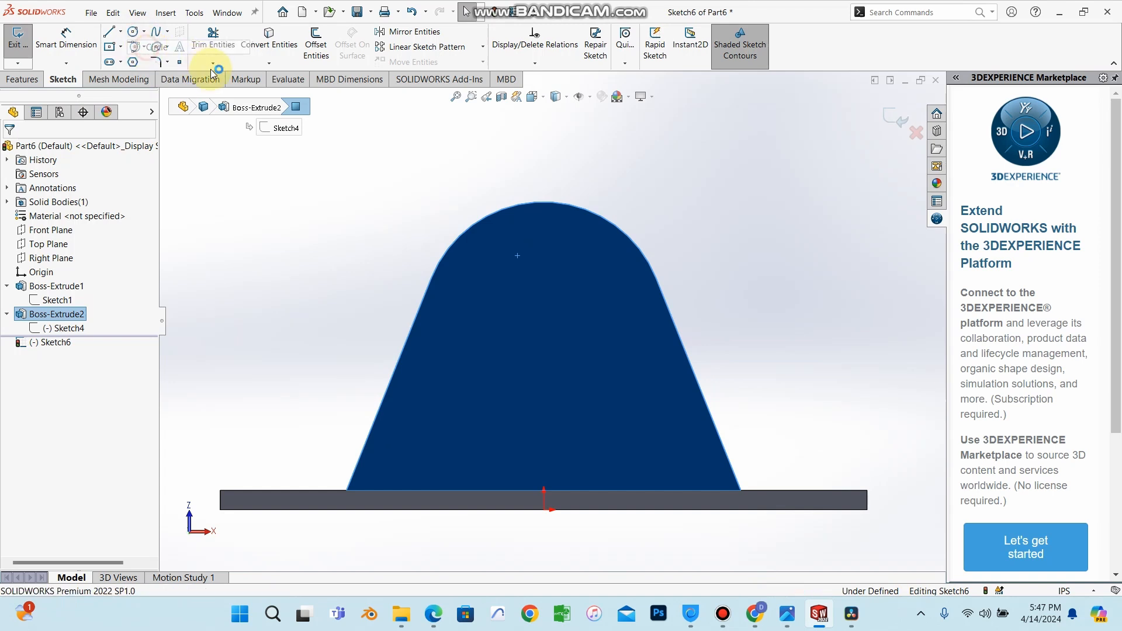
pyautogui.click(140, 34)
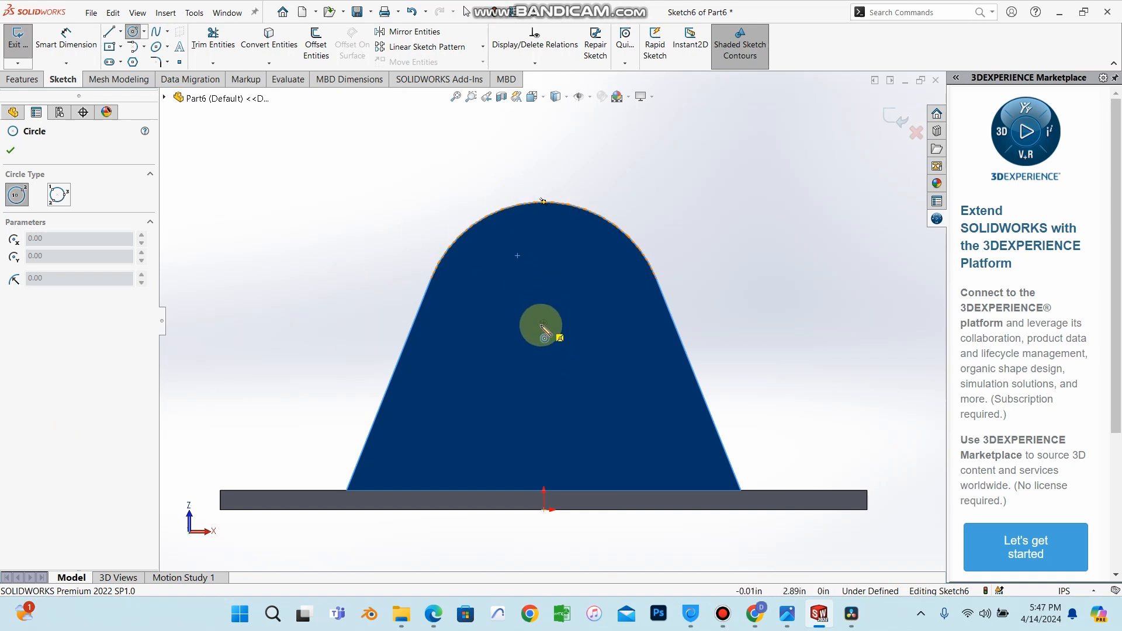
pyautogui.moveTo(544, 325); pyautogui.dragTo(573, 356)
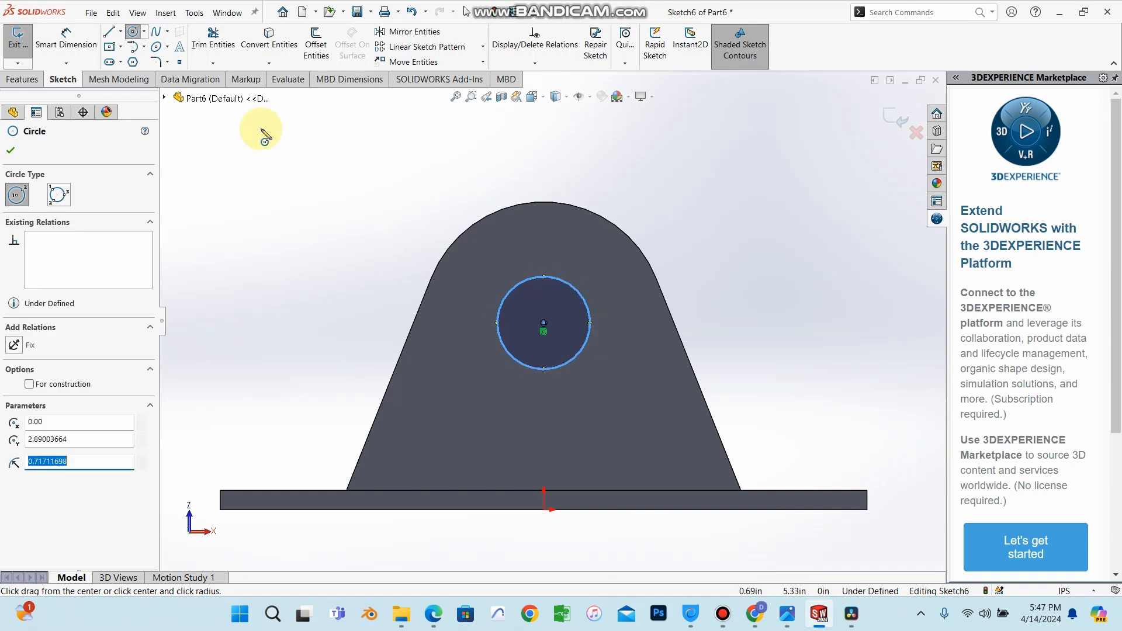
pyautogui.click(12, 151)
# Extrude the circle as a boss with Mid Plane end condition and 0.30 in depth.
pyautogui.click(25, 80)
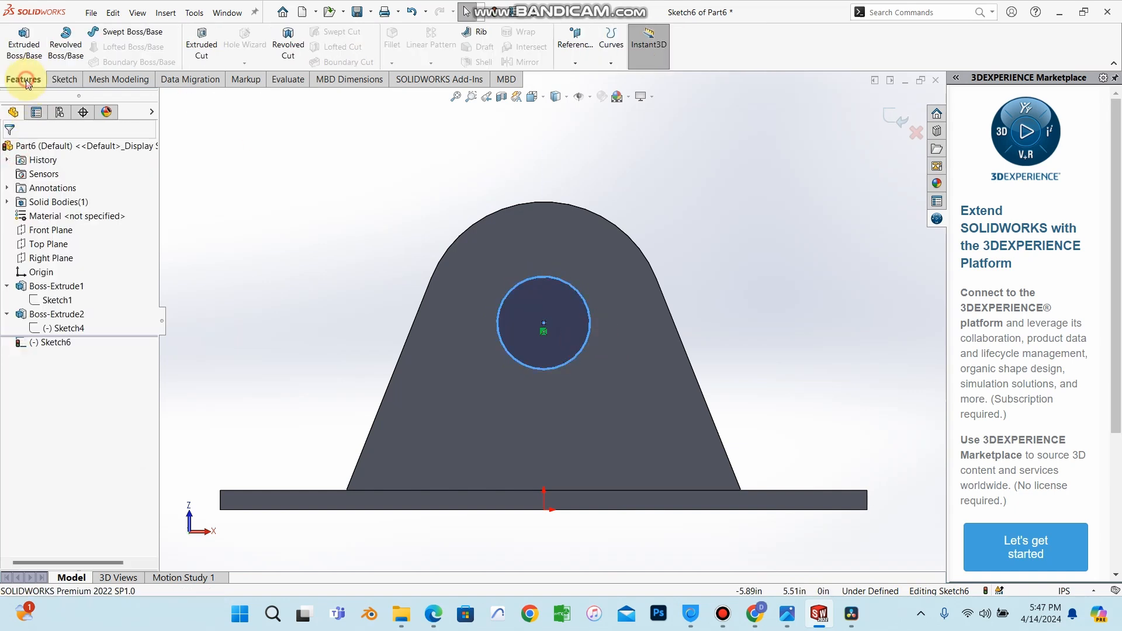
pyautogui.click(24, 45)
pyautogui.moveTo(793, 323); pyautogui.dragTo(772, 442, button='middle')
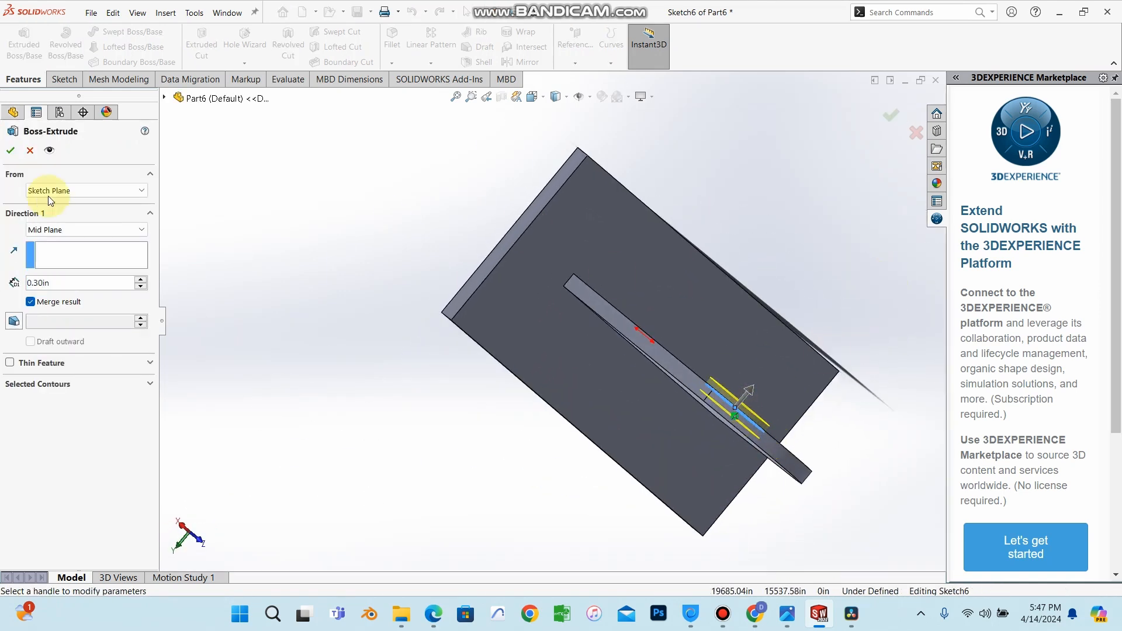
pyautogui.click(8, 149)
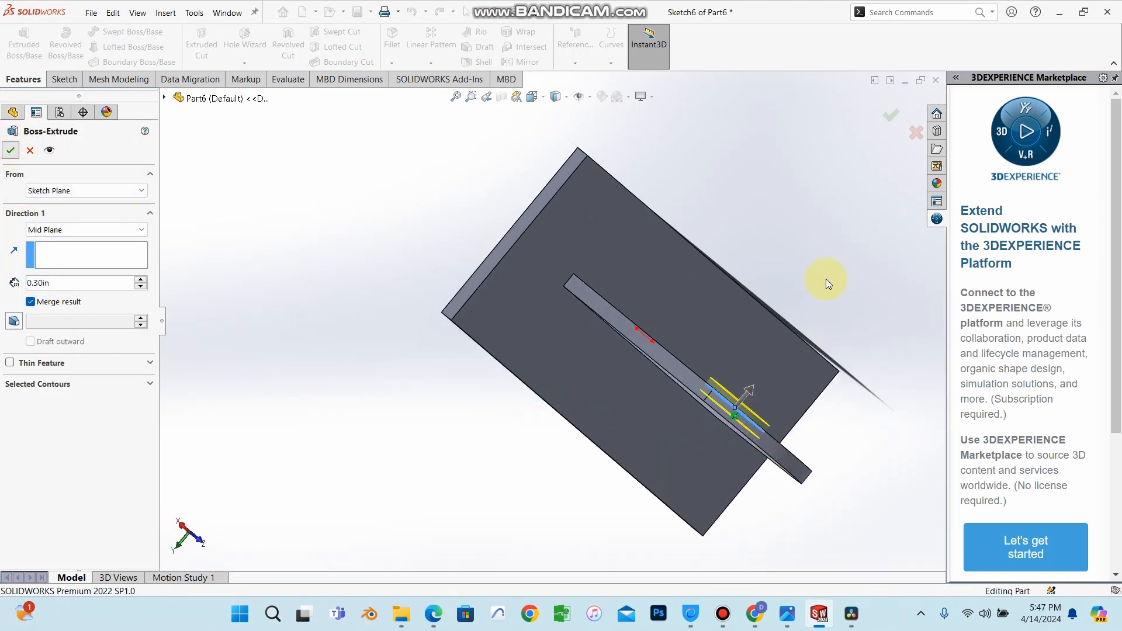
pyautogui.moveTo(839, 285); pyautogui.dragTo(811, 315, button='middle')
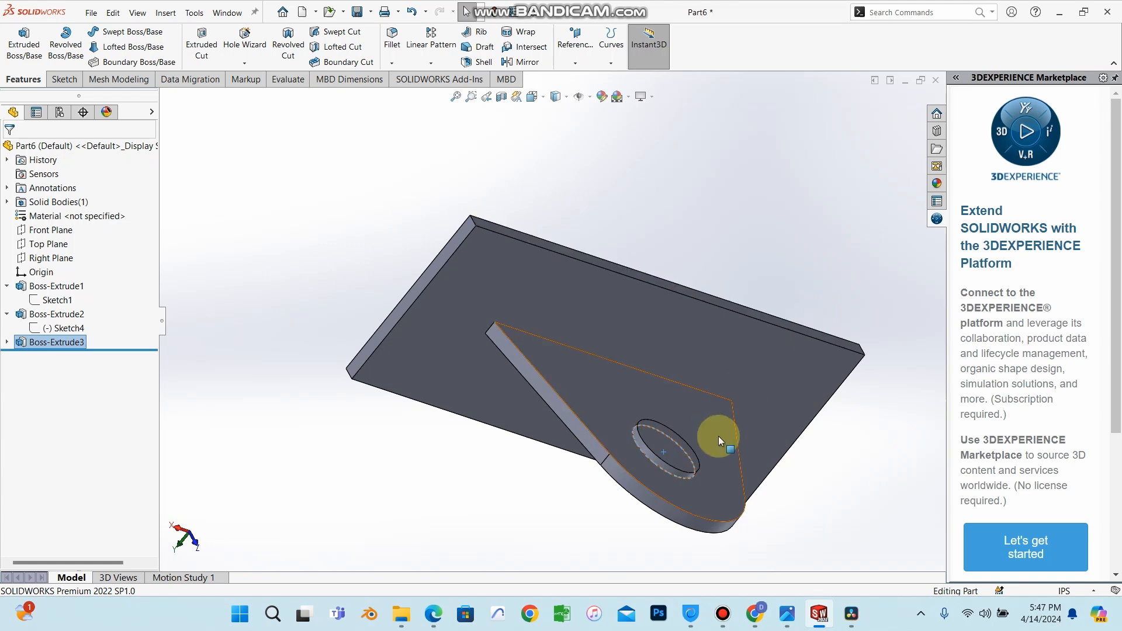
pyautogui.click(787, 208)
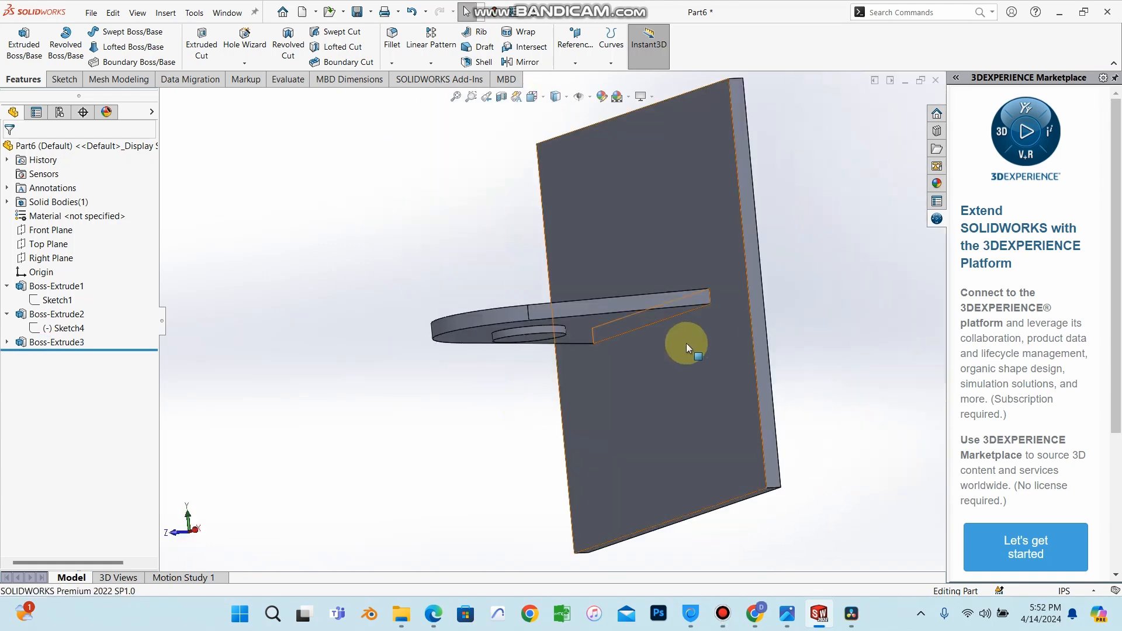
pyautogui.moveTo(695, 343); pyautogui.dragTo(657, 446, button='middle')
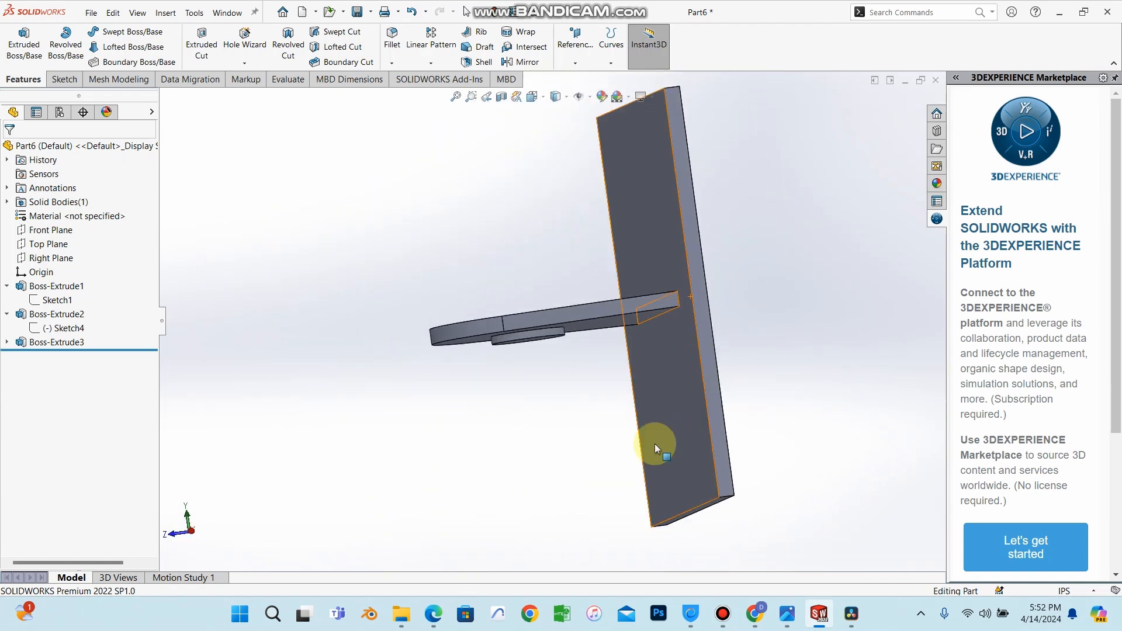
# Switch to the textbook PDF to read the rib instructions, then return to the part.
pyautogui.click(433, 618)
pyautogui.scroll(-10, 685, 236)
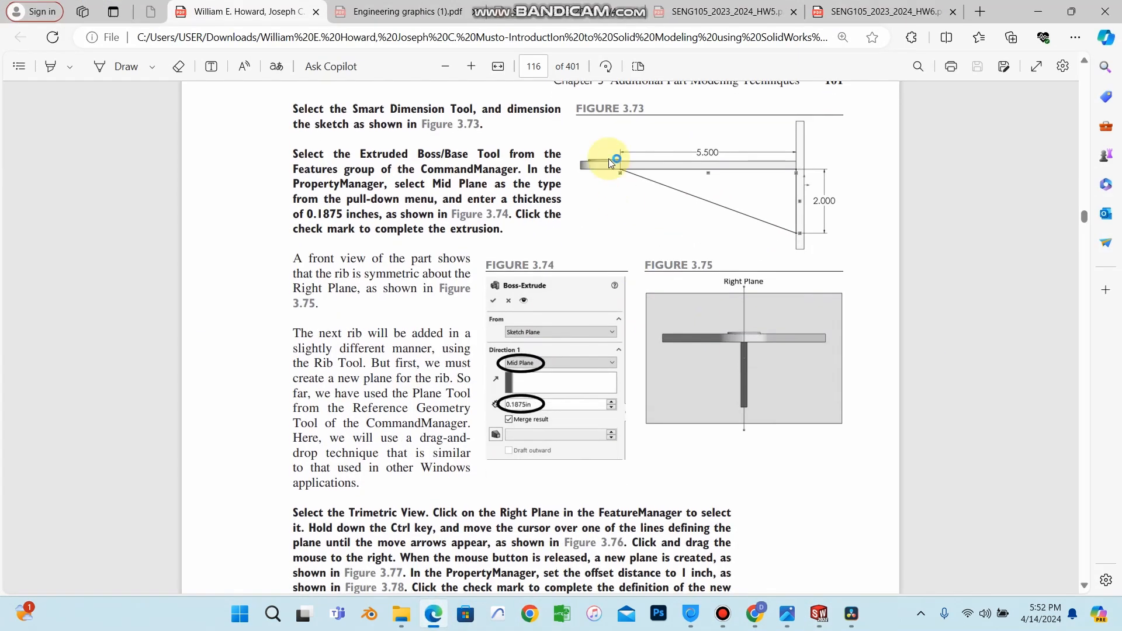
pyautogui.scroll(-12, 462, 374)
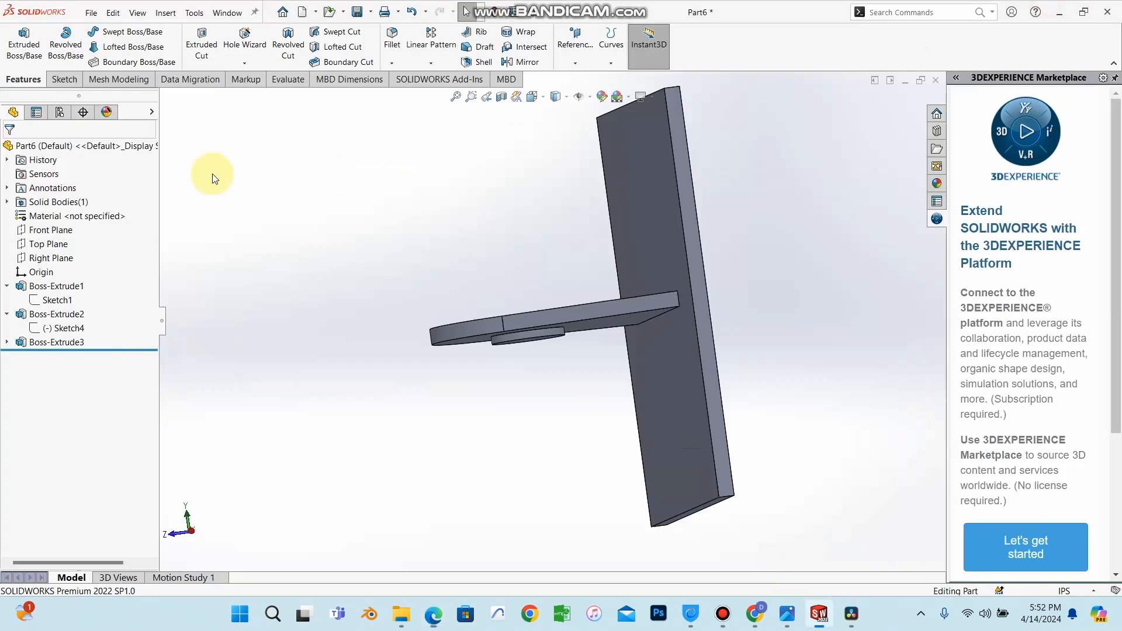
pyautogui.click(1038, 11)
# Open a new sketch on the Right Plane, viewed normal to it.
pyautogui.click(48, 258)
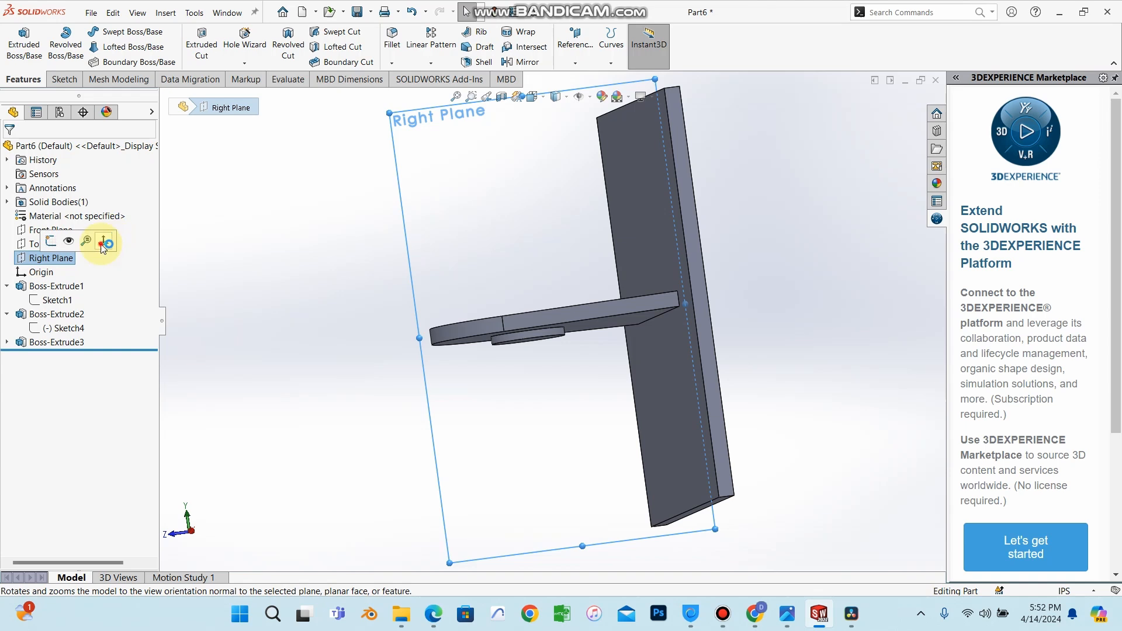
pyautogui.click(104, 243)
pyautogui.scroll(-2, 624, 403)
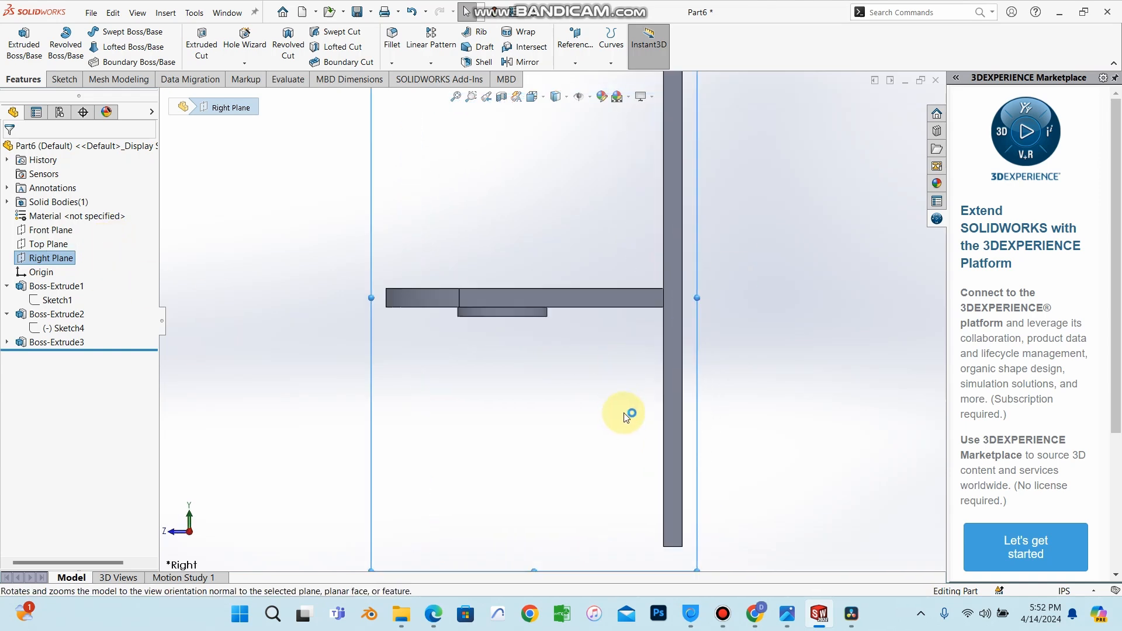
pyautogui.rightClick(58, 263)
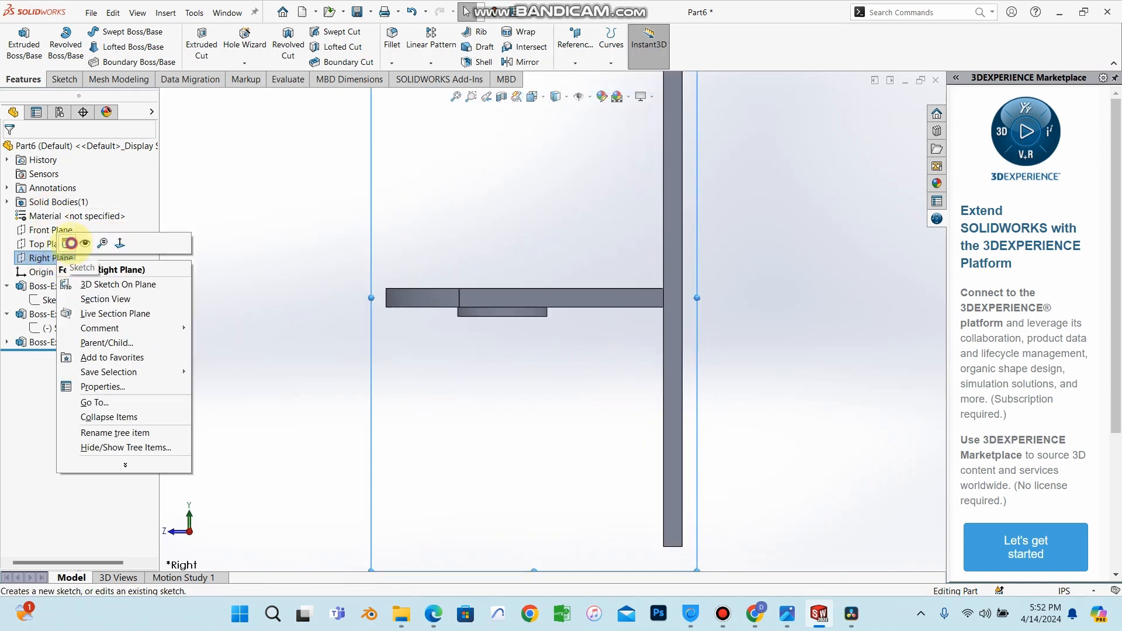
pyautogui.click(67, 243)
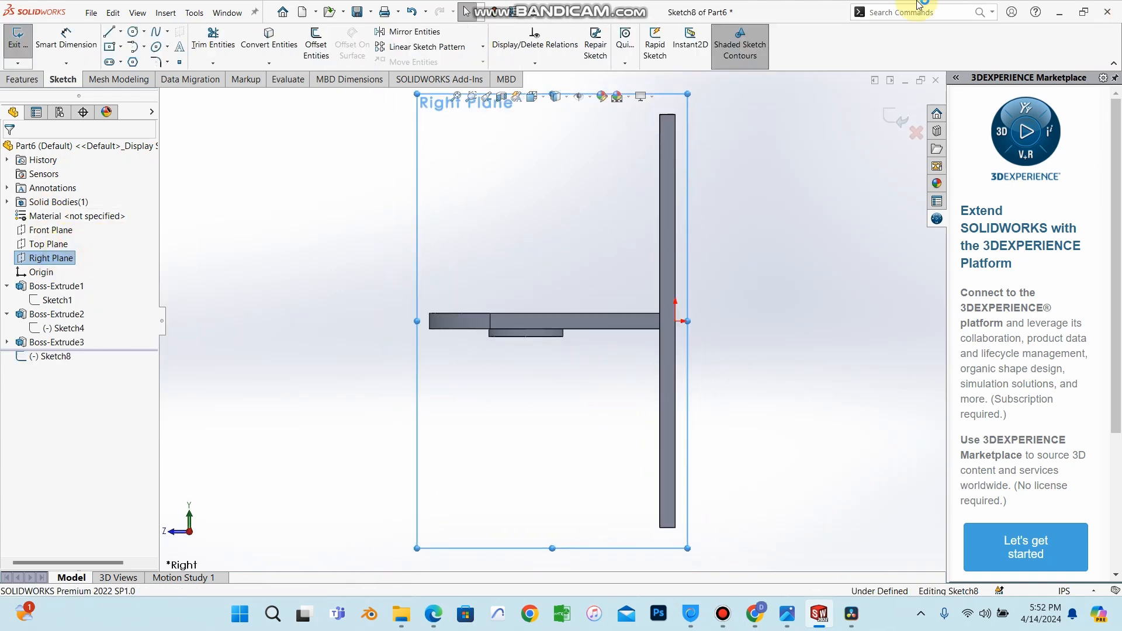
# Draw a diagonal line from the bracket's underside near the boss down to the plate's face.
pyautogui.click(121, 33)
pyautogui.click(135, 45)
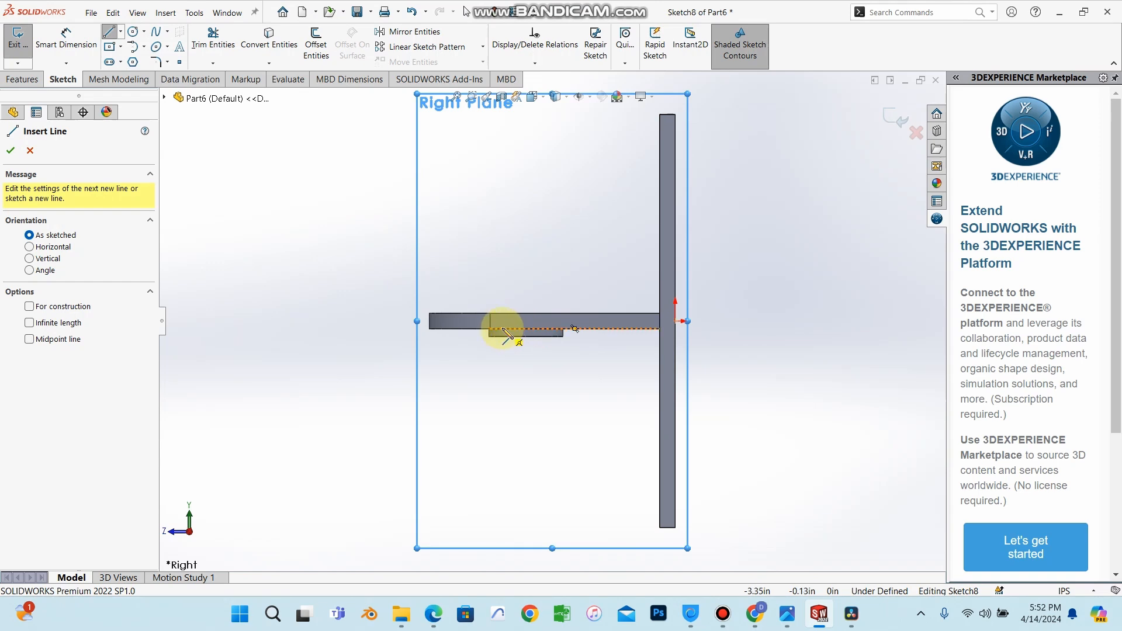
pyautogui.click(502, 330)
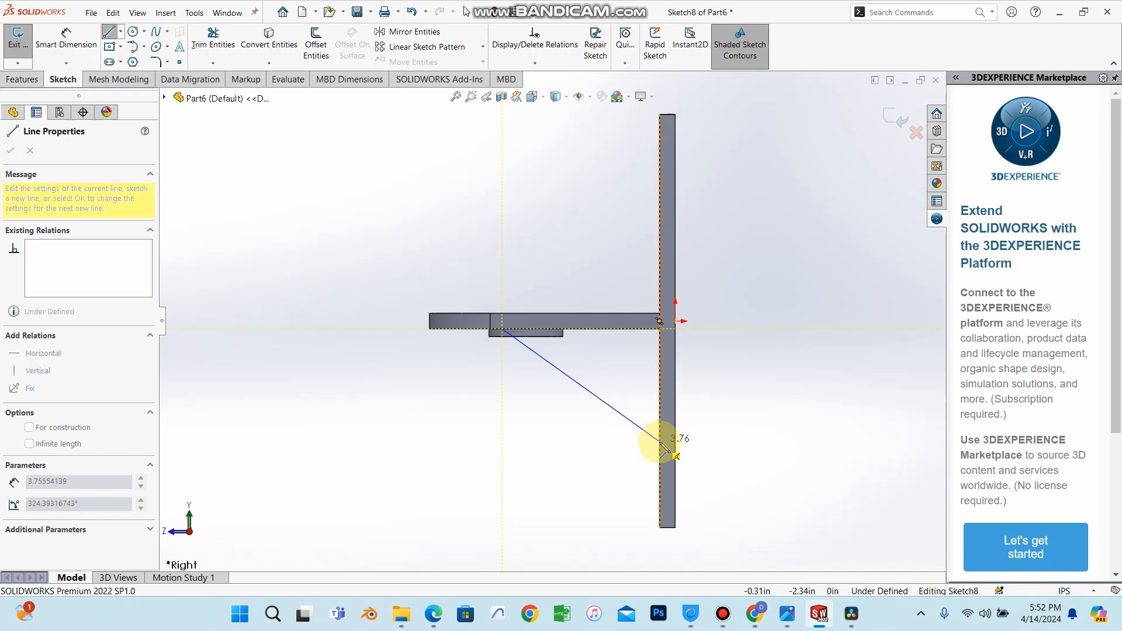
pyautogui.click(660, 442)
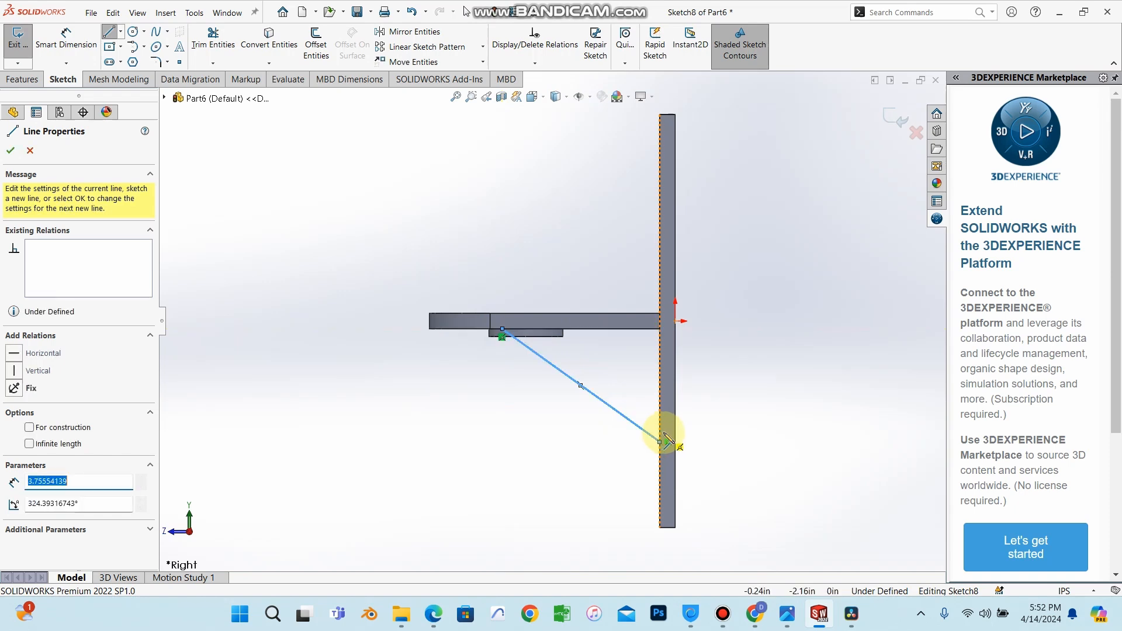
pyautogui.rightClick(708, 438)
pyautogui.click(725, 445)
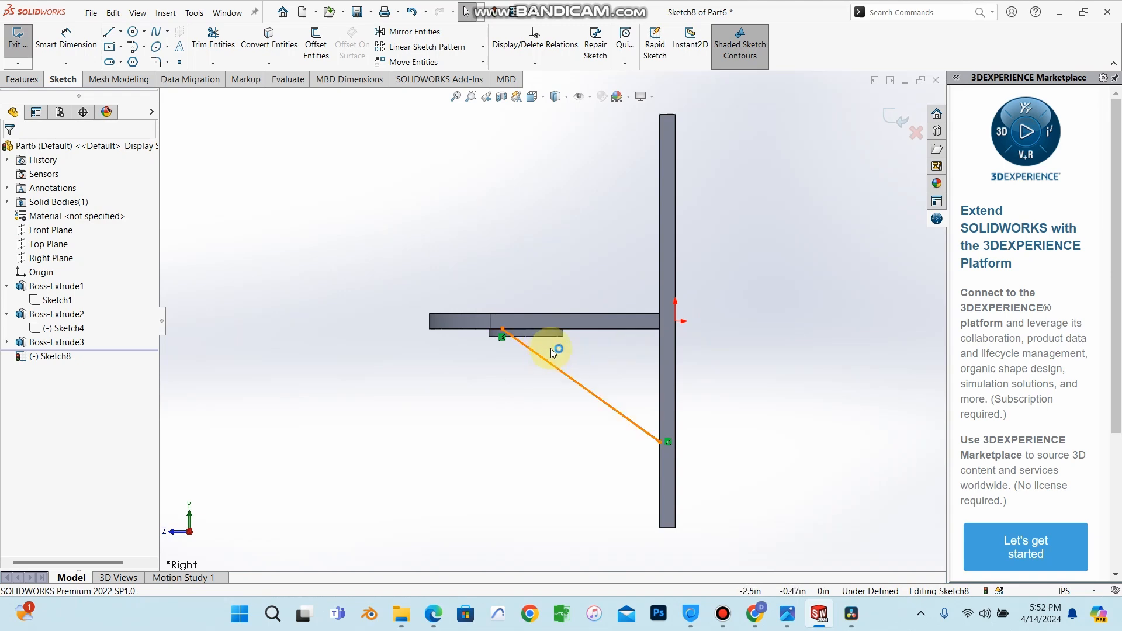
# Dimension the horizontal distance from the line's upper endpoint to the plate's face.
pyautogui.moveTo(618, 397)
pyautogui.mouseDown(button='middle')
pyautogui.moveTo(664, 293)
pyautogui.moveTo(403, 388)
pyautogui.moveTo(555, 251)
pyautogui.moveTo(503, 279)
pyautogui.mouseUp(button='middle')
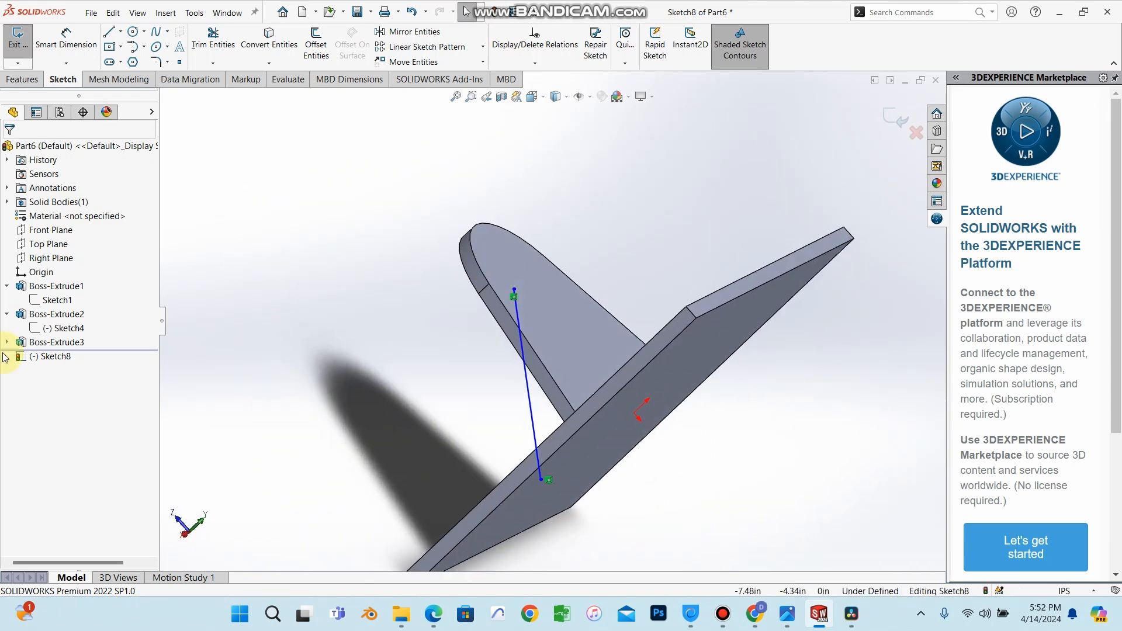
pyautogui.click(54, 357)
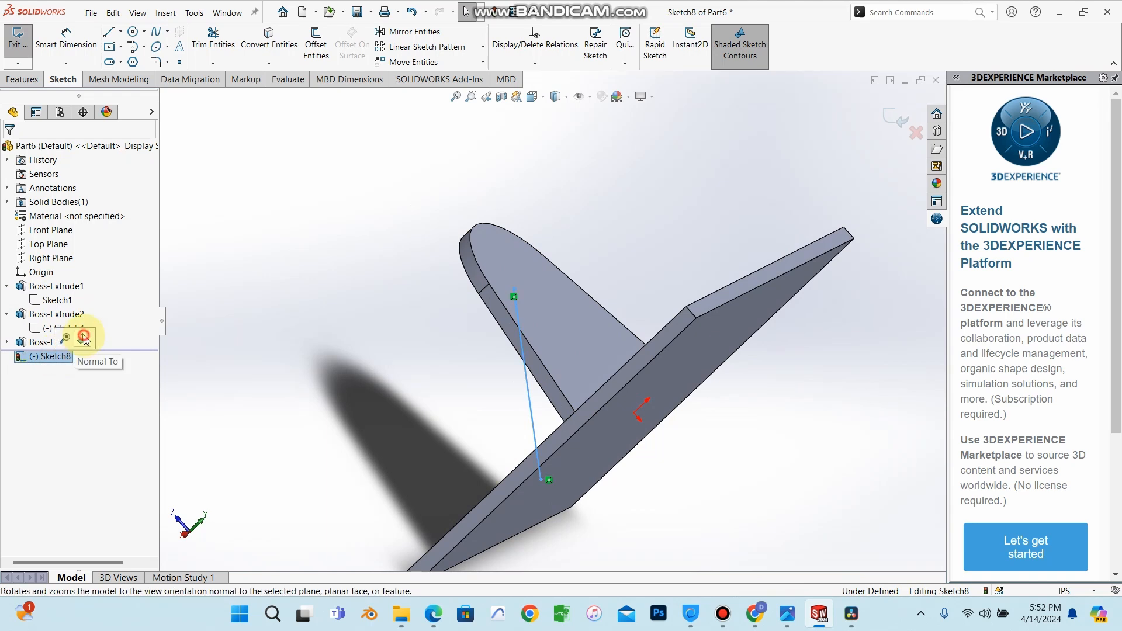
pyautogui.click(82, 339)
pyautogui.click(66, 39)
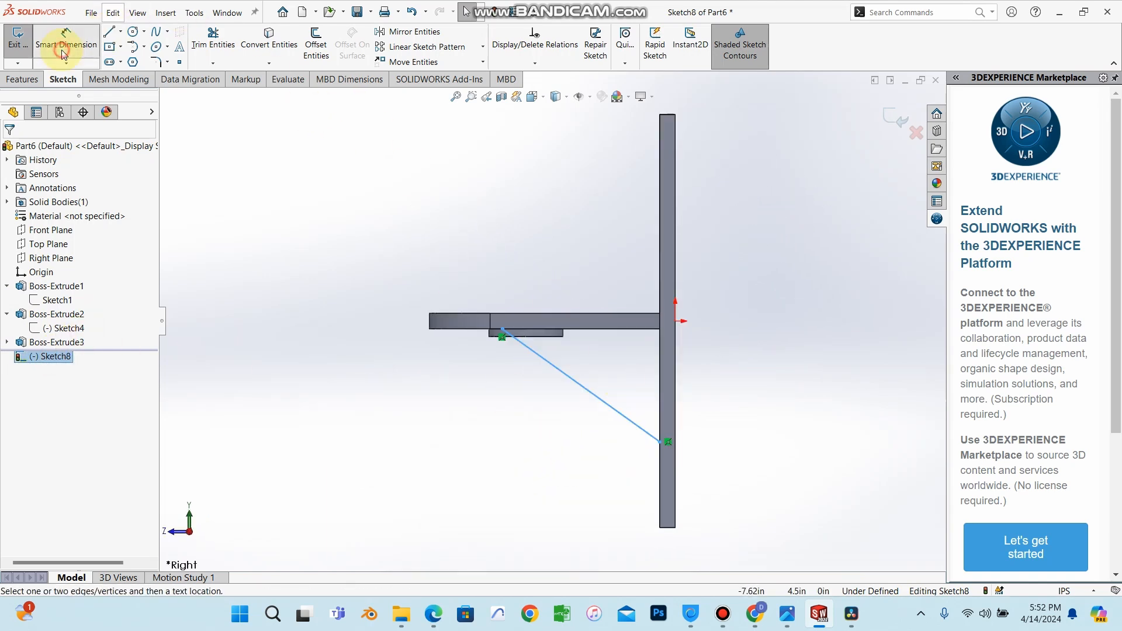
pyautogui.click(500, 329)
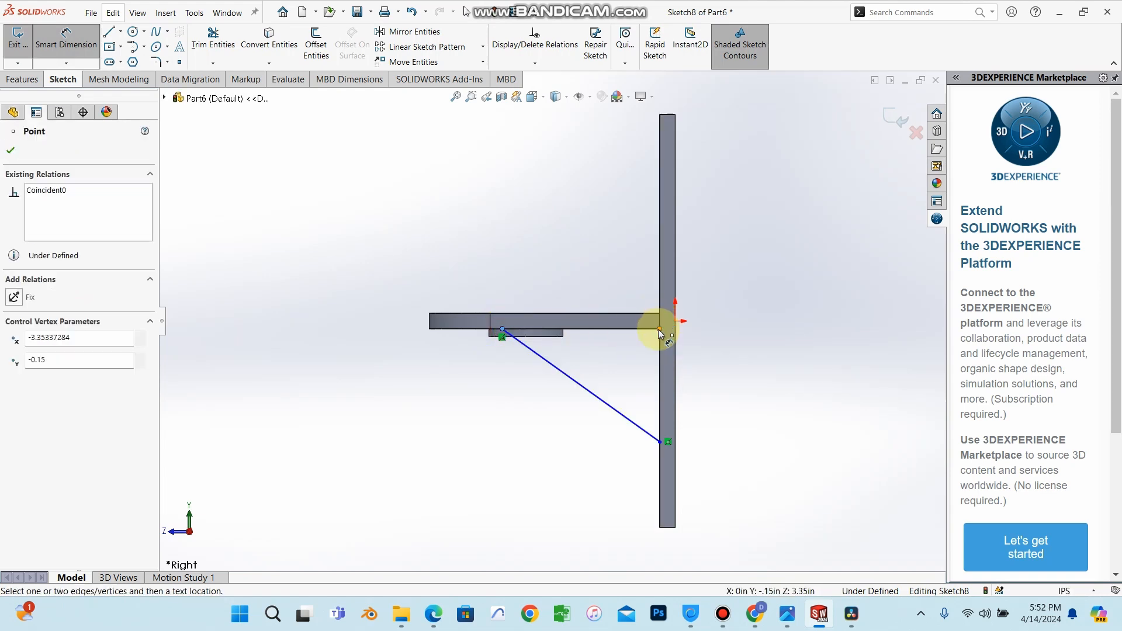
pyautogui.click(659, 331)
pyautogui.click(654, 249)
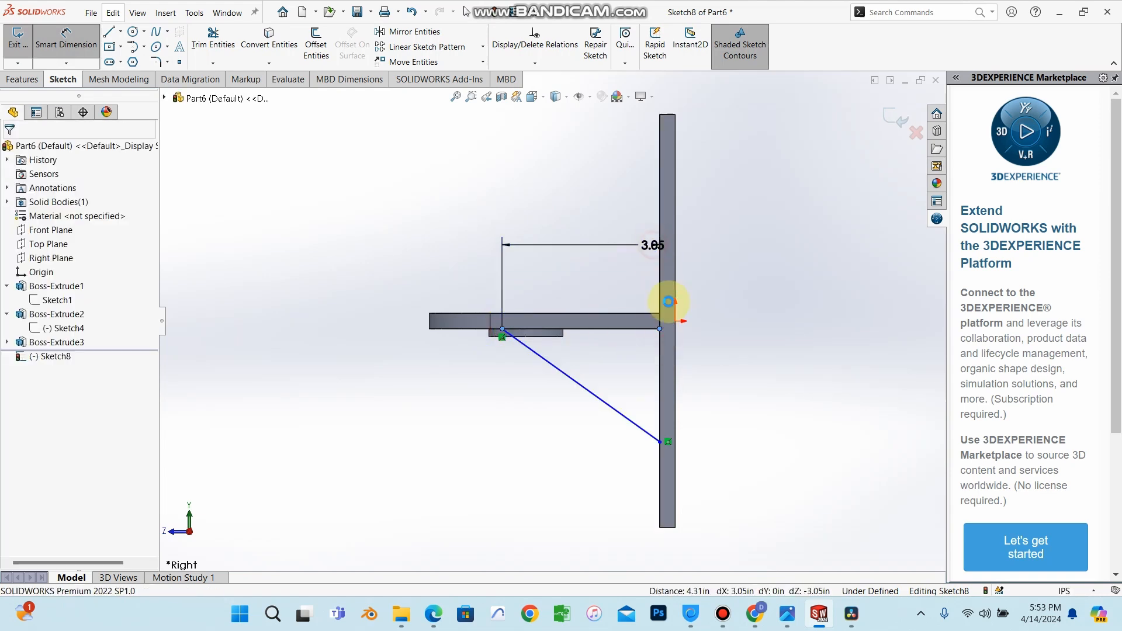
pyautogui.click(604, 227)
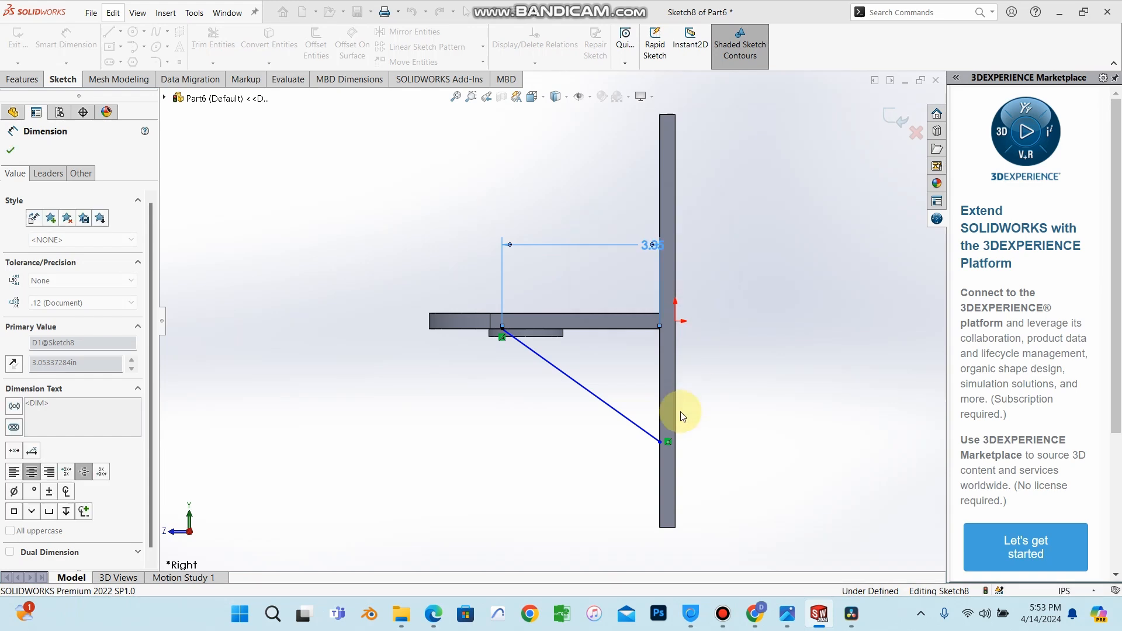
# Dimension the line's lower endpoint vertically from the origin and set it to 2.2 in.
pyautogui.click(661, 443)
pyautogui.click(676, 323)
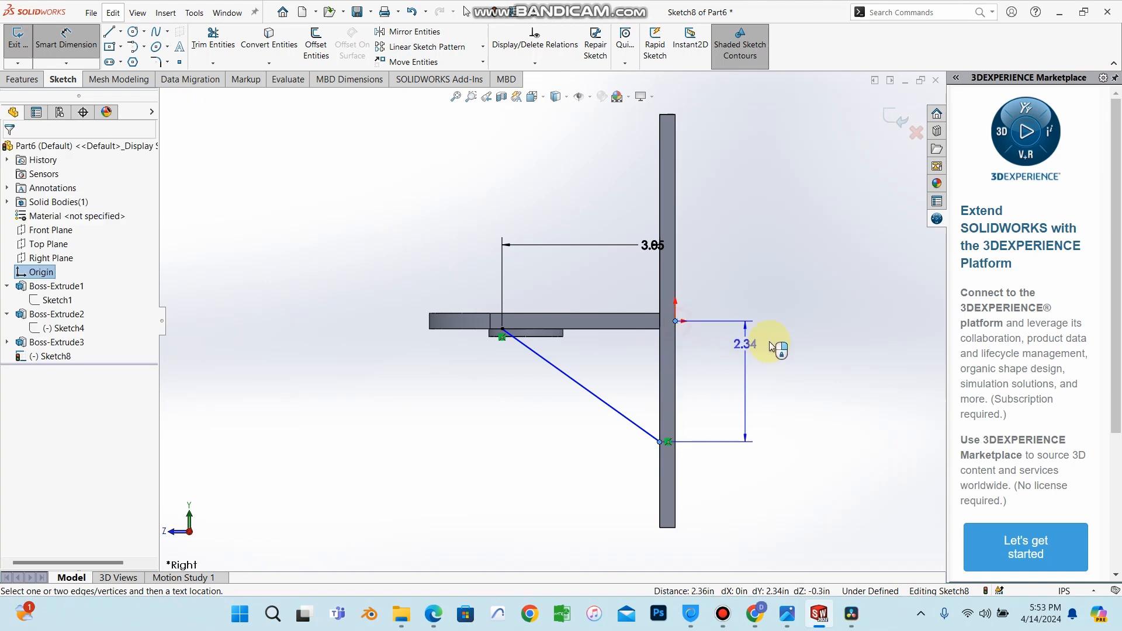
pyautogui.click(786, 348)
pyautogui.press('BackSpace')
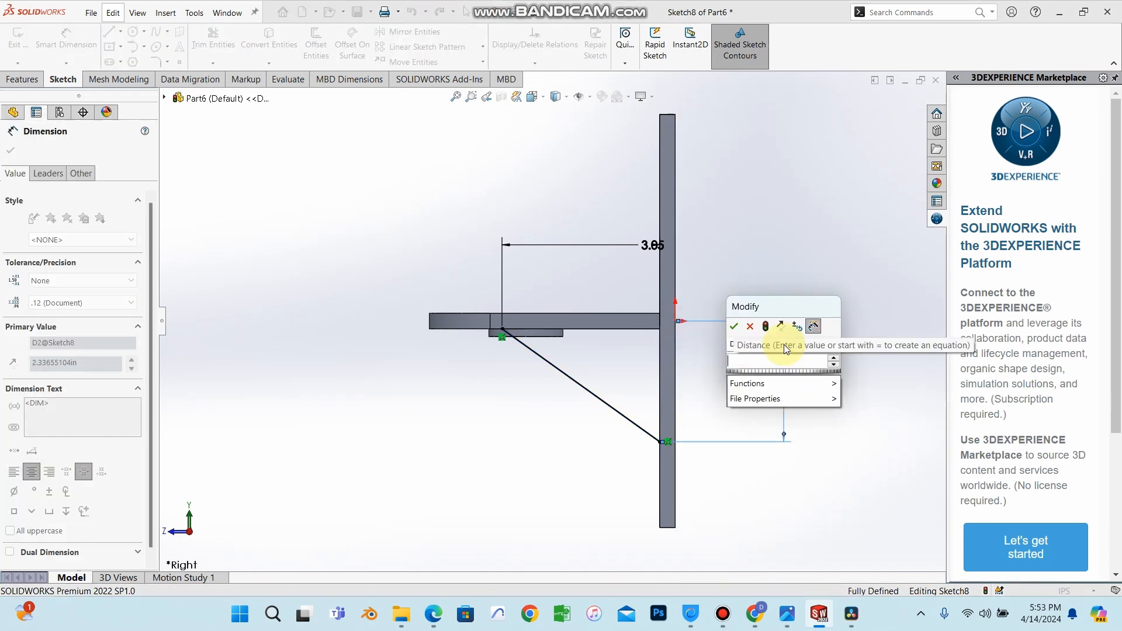
pyautogui.write('2.2')
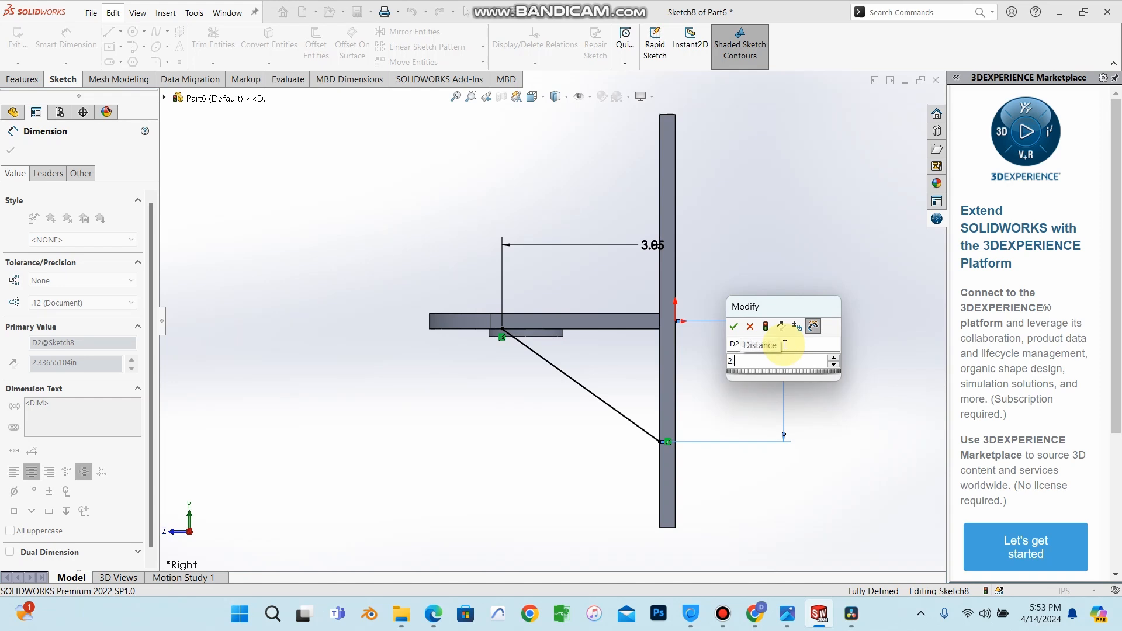
pyautogui.press('Return')
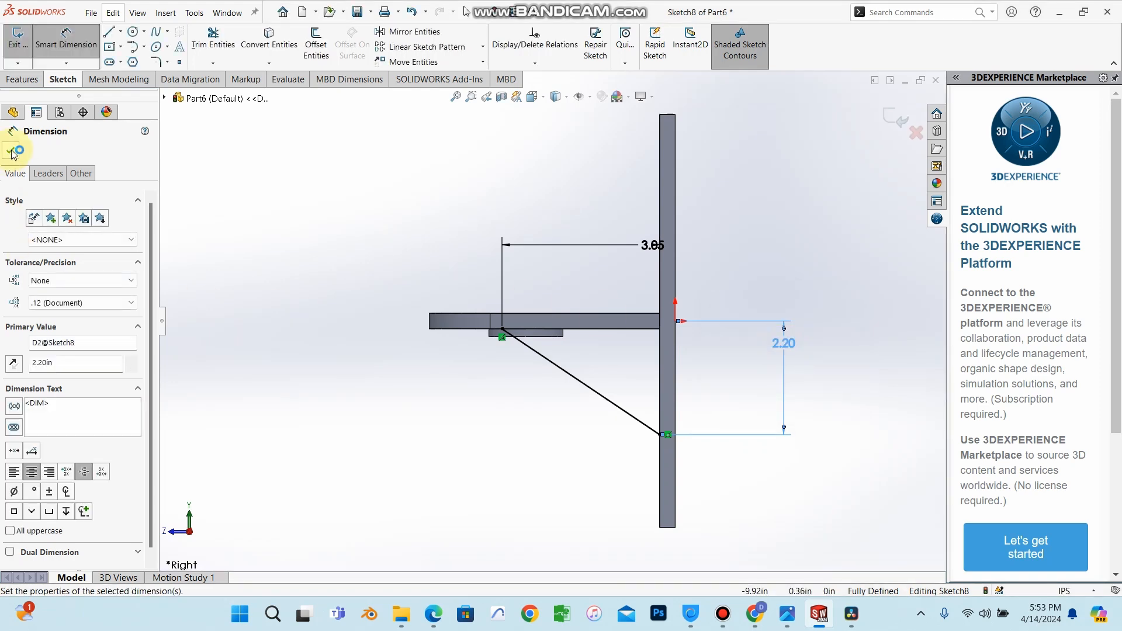
pyautogui.click(13, 151)
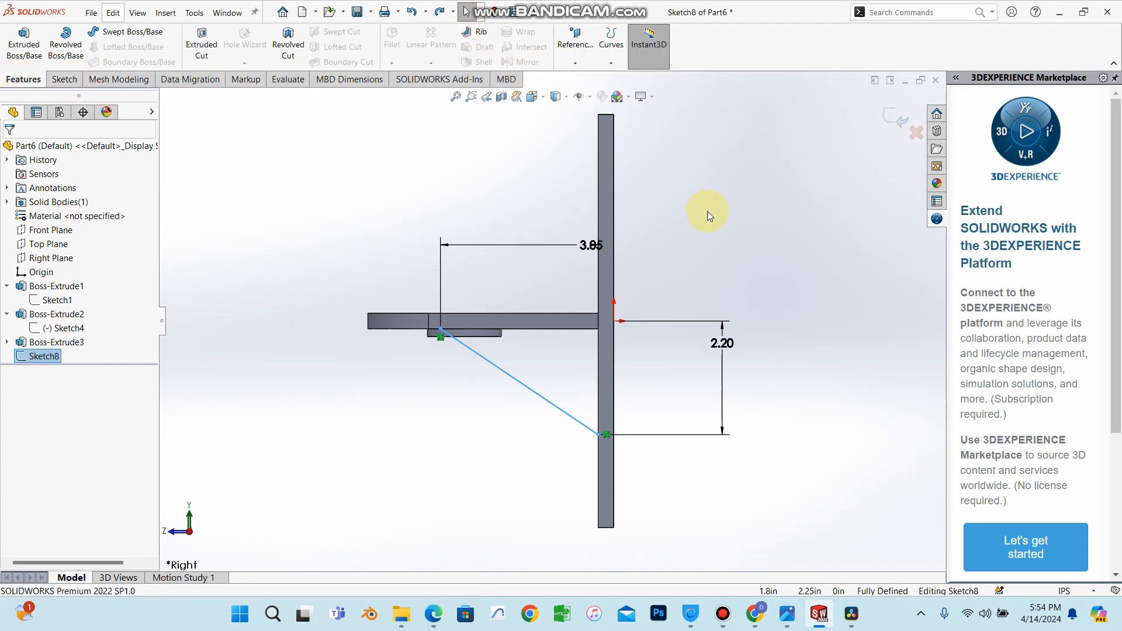
# Start a Rib from the sketched line and flip the material side toward the part.
pyautogui.moveTo(707, 212); pyautogui.dragTo(734, 235, button='middle')
pyautogui.click(481, 31)
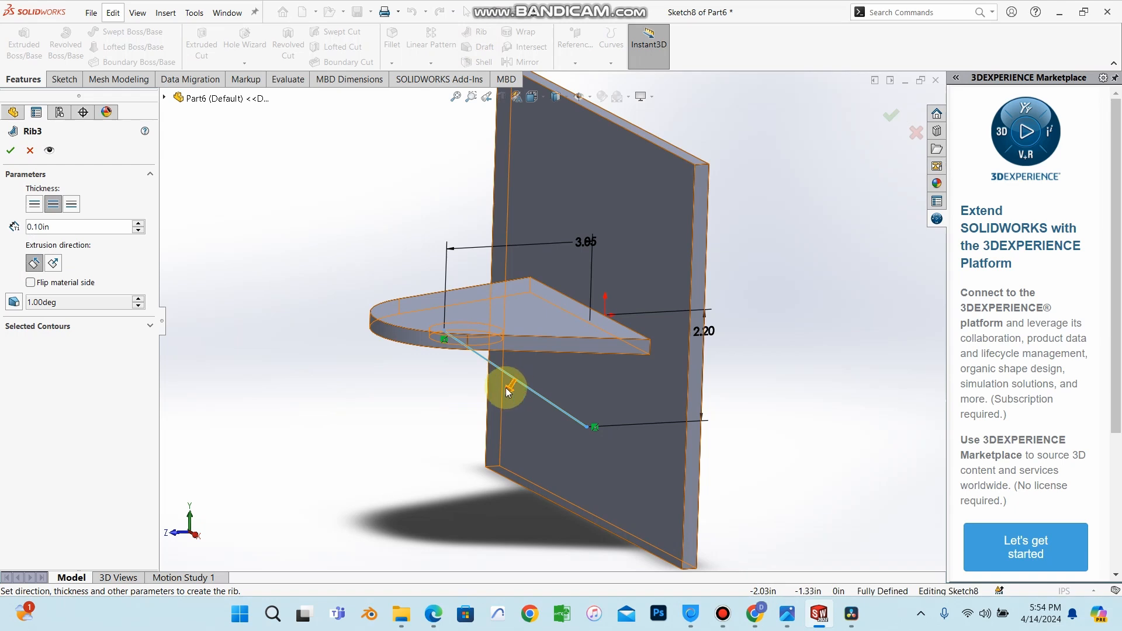
pyautogui.scroll(-2, 504, 402)
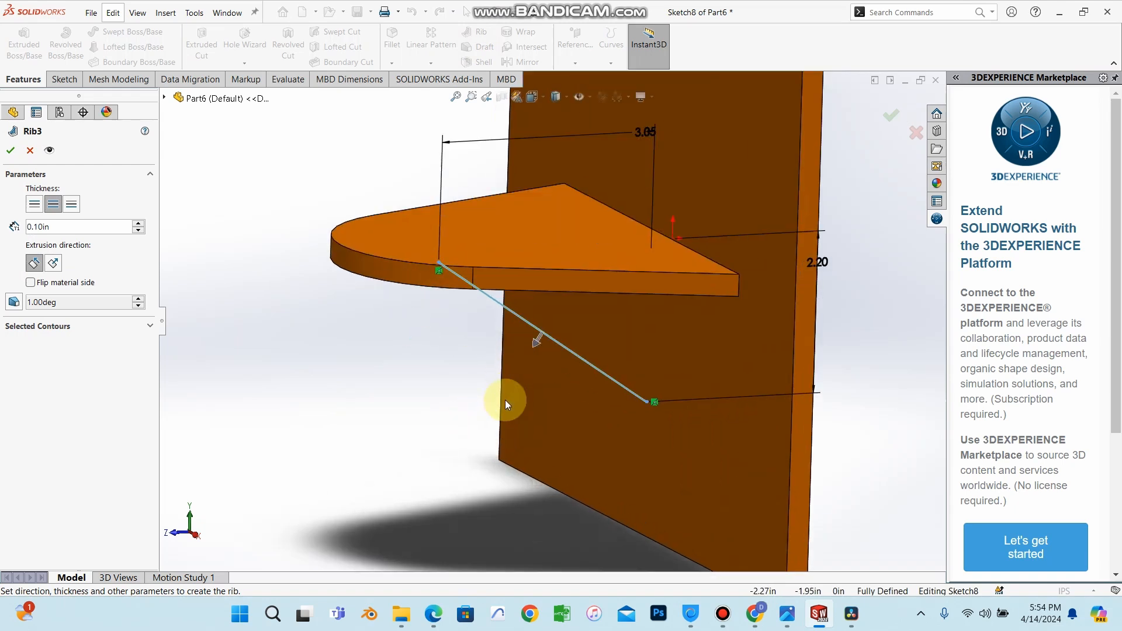
pyautogui.click(32, 284)
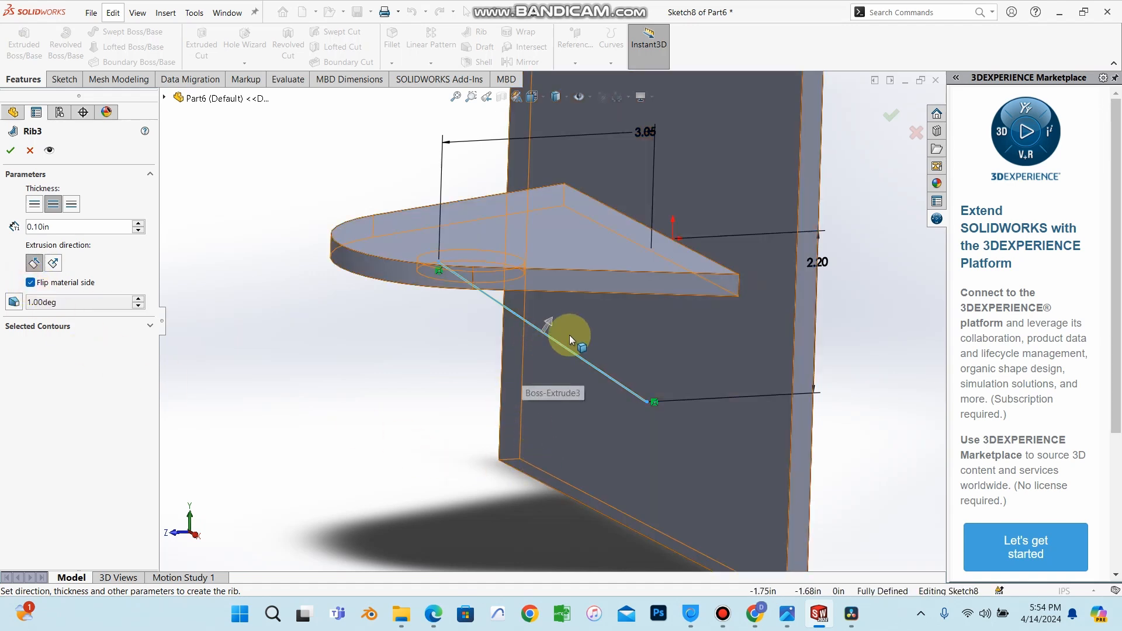
pyautogui.moveTo(569, 334); pyautogui.dragTo(631, 251, button='middle')
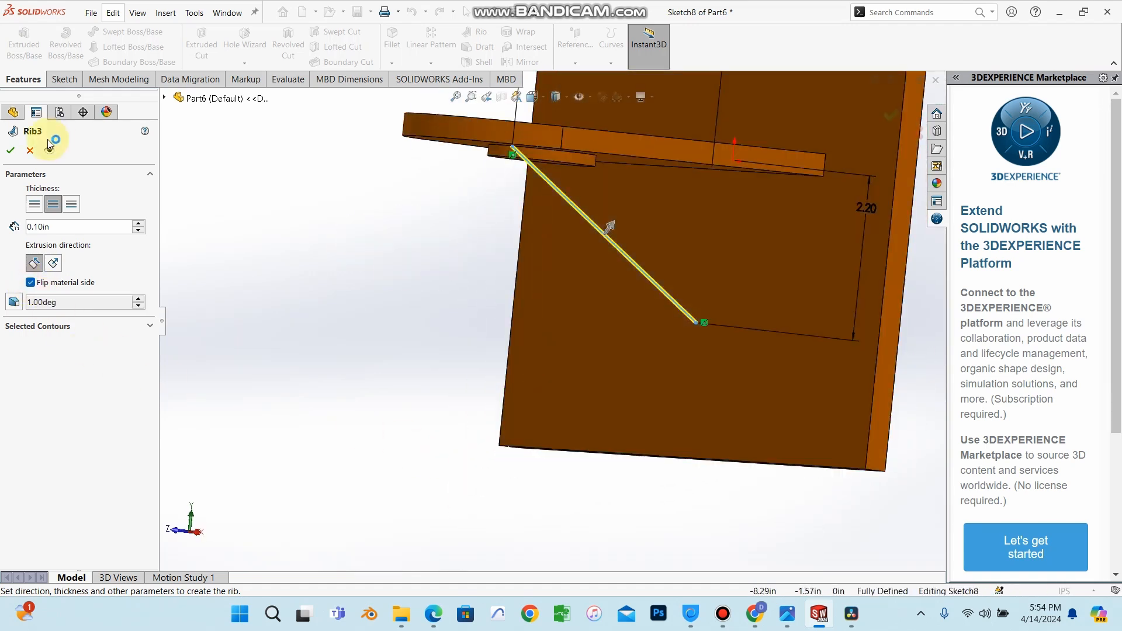
# Set the rib thickness to 0.25 in and confirm the rib.
pyautogui.doubleClick(56, 231)
pyautogui.press('BackSpace')
pyautogui.write('0')
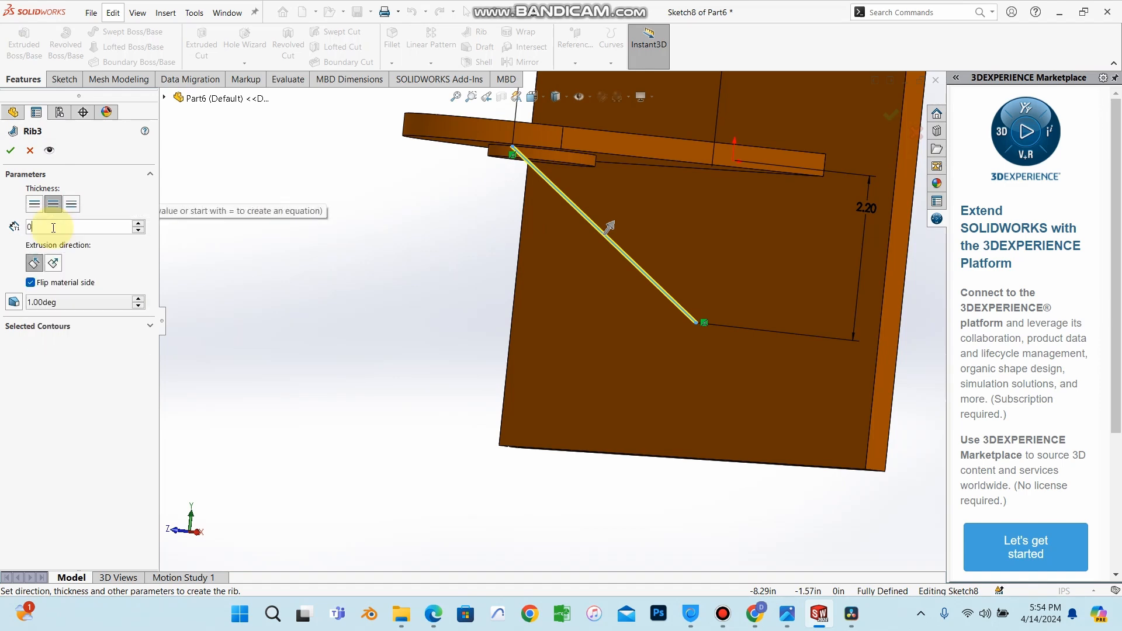
pyautogui.write('.20in')
pyautogui.moveTo(295, 267); pyautogui.dragTo(560, 245, button='middle')
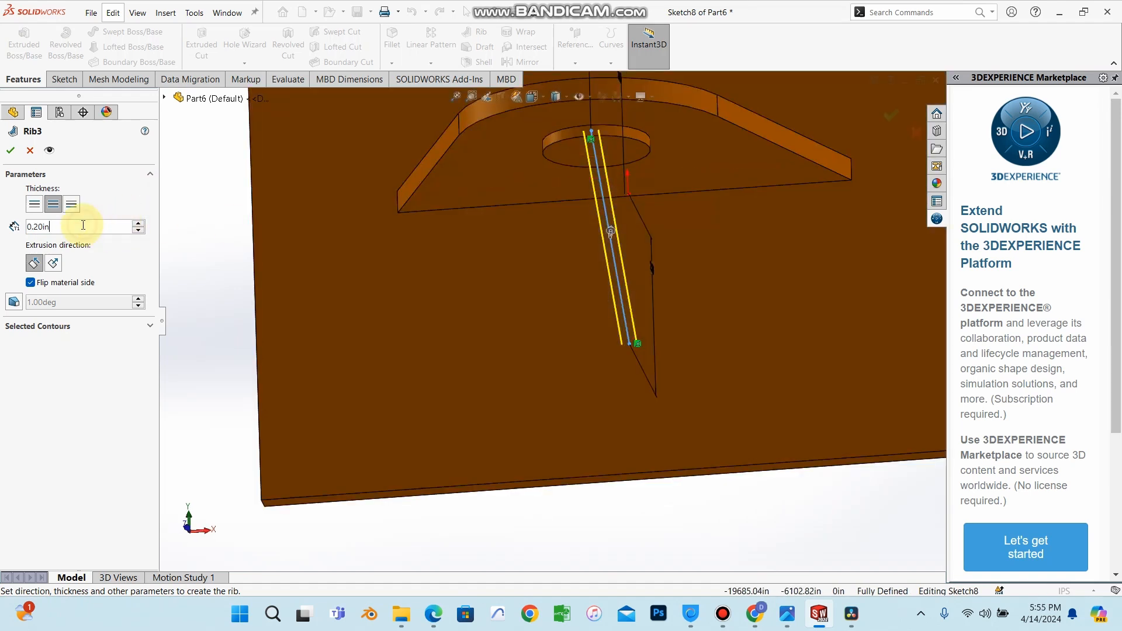
pyautogui.press('BackSpace')
pyautogui.press('BackSpace')
pyautogui.press('BackSpace')
pyautogui.press('BackSpace')
pyautogui.write('25')
pyautogui.press('Return')
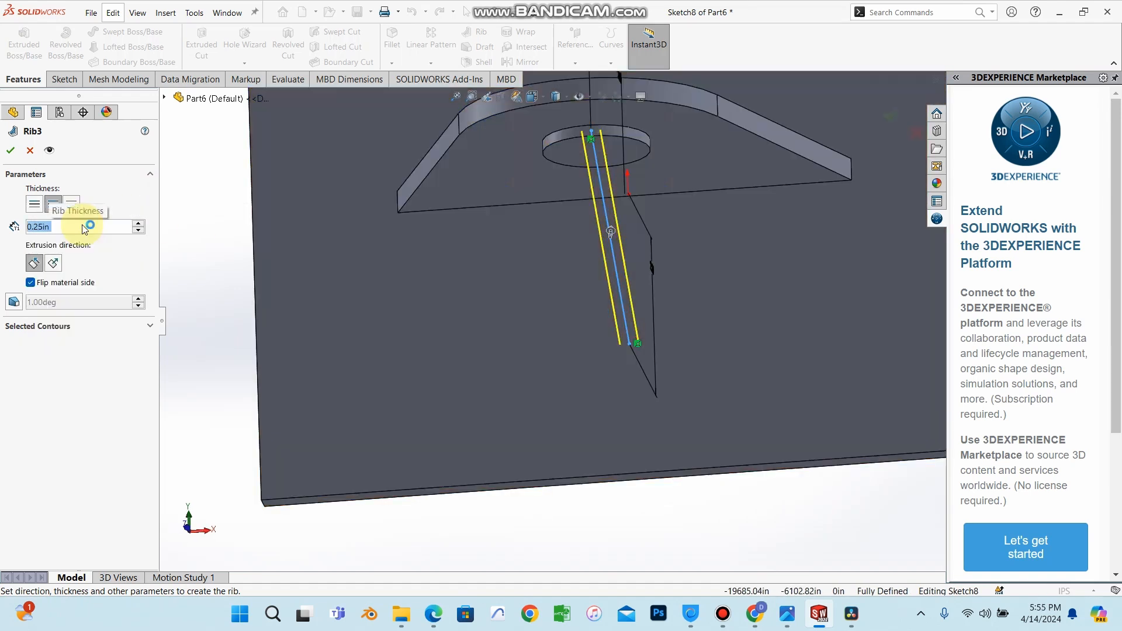
pyautogui.click(11, 151)
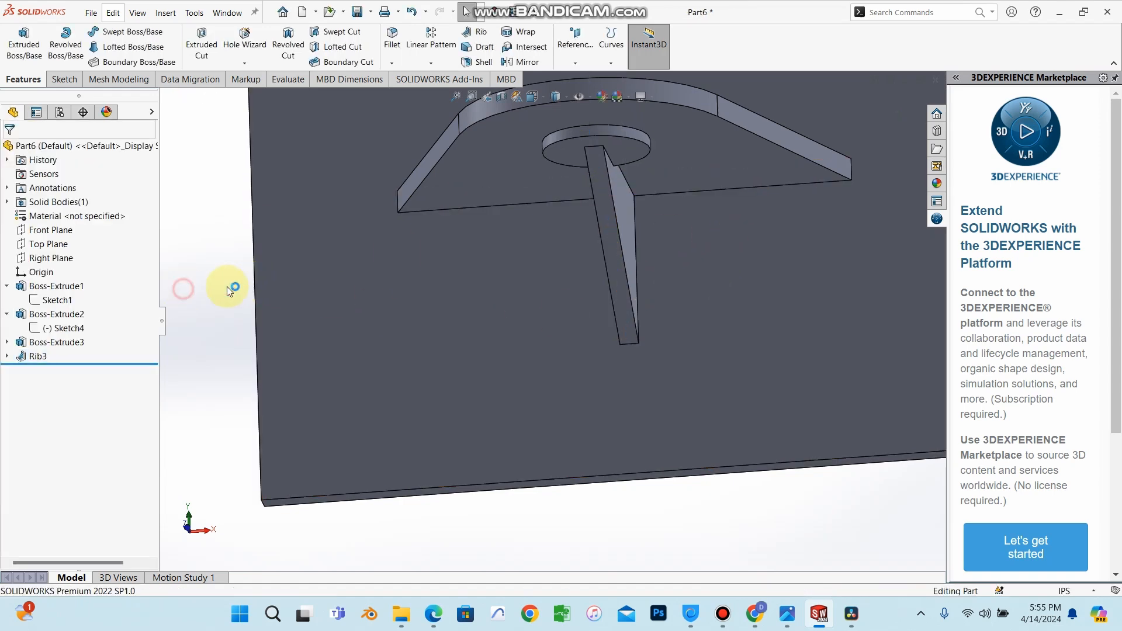
# Orbit and zoom around the part to inspect the finished rib.
pyautogui.scroll(7, 567, 310)
pyautogui.moveTo(833, 241); pyautogui.dragTo(745, 238, button='middle')
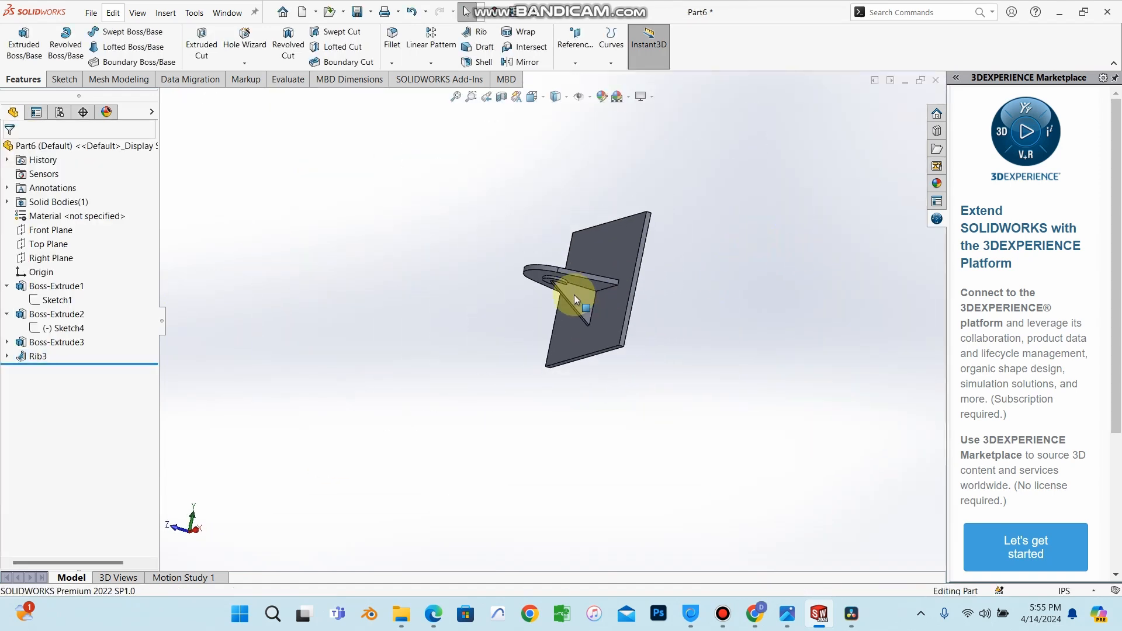
pyautogui.scroll(-5, 608, 322)
pyautogui.moveTo(608, 323); pyautogui.dragTo(505, 264, button='middle')
pyautogui.click(526, 178)
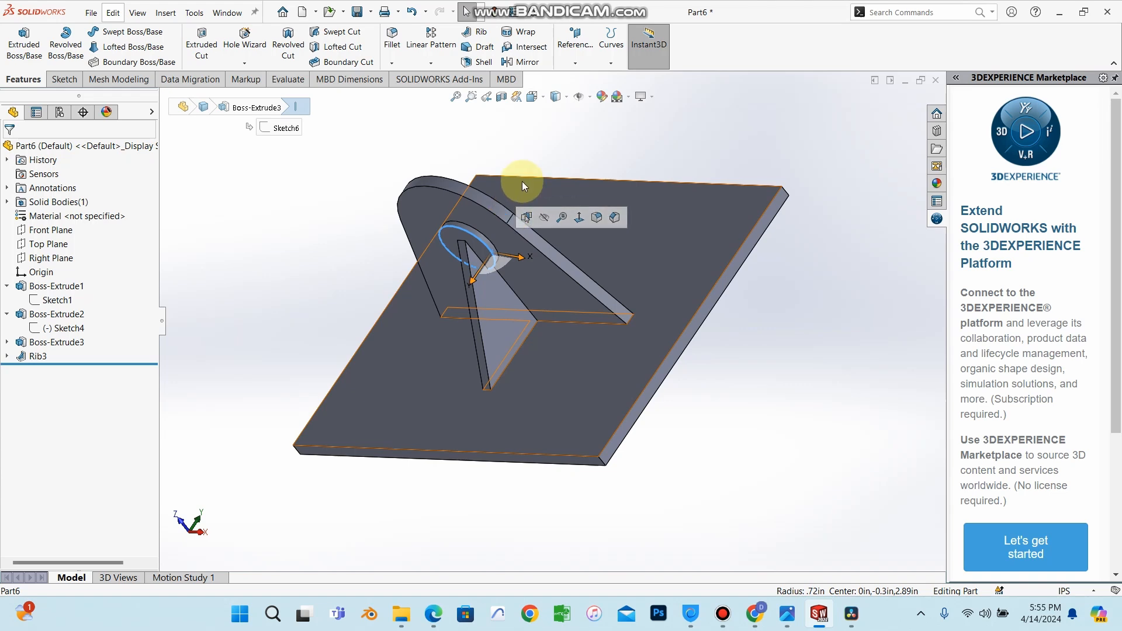
pyautogui.moveTo(521, 181); pyautogui.dragTo(482, 269, button='middle')
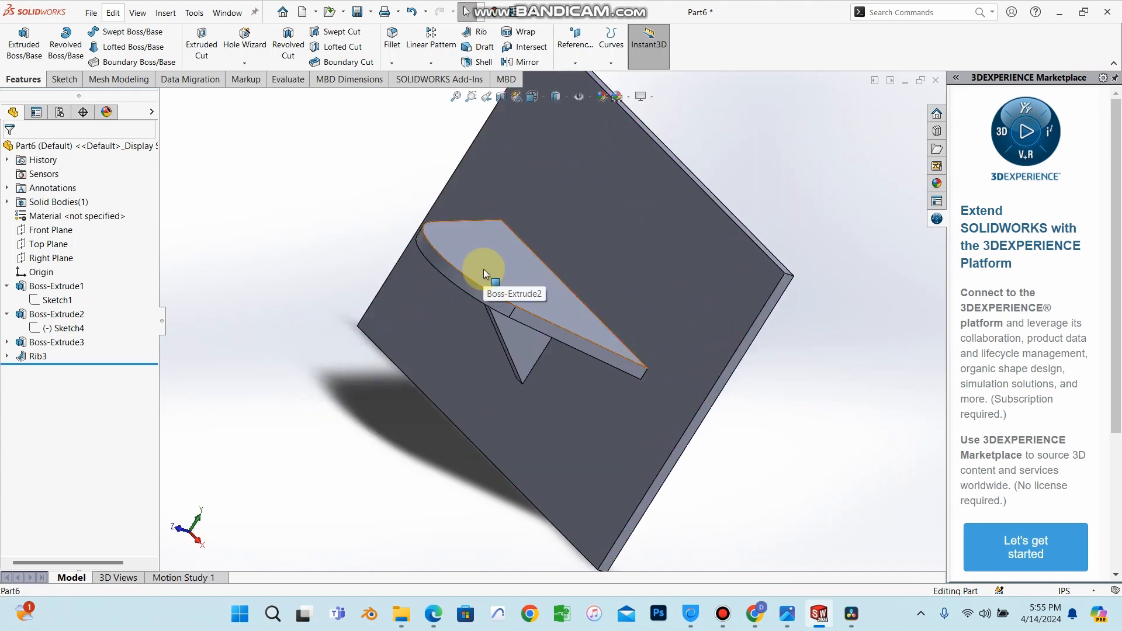
pyautogui.moveTo(514, 258); pyautogui.dragTo(469, 307, button='middle')
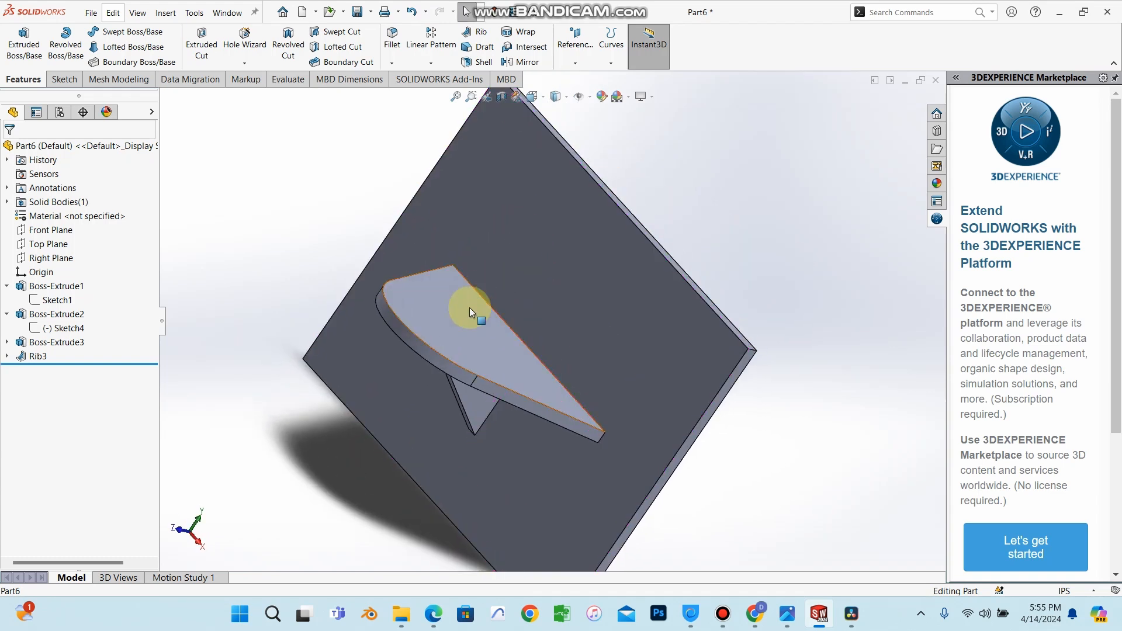
pyautogui.moveTo(482, 377); pyautogui.dragTo(526, 300, button='middle')
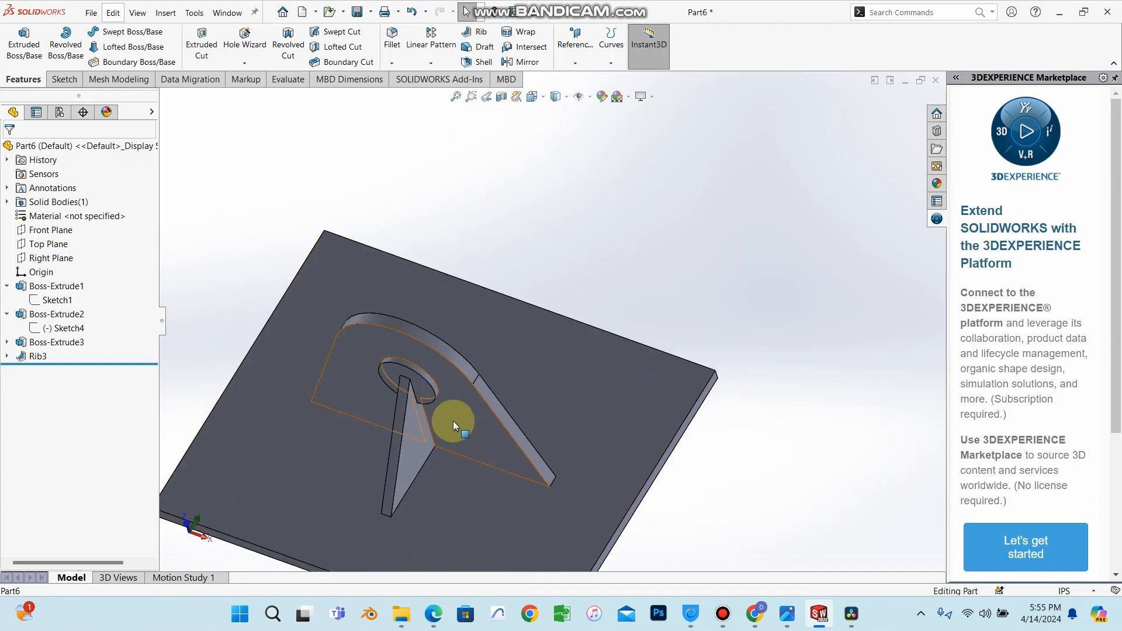
pyautogui.scroll(3, 433, 466)
pyautogui.scroll(-5, 432, 466)
pyautogui.scroll(3, 575, 287)
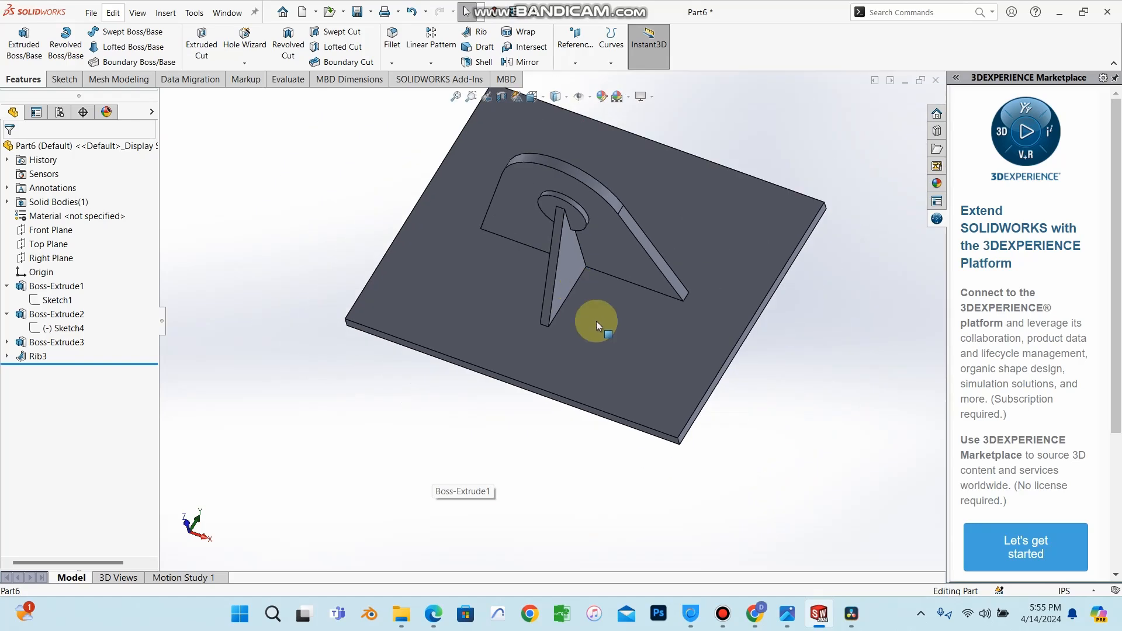
pyautogui.scroll(3, 596, 319)
pyautogui.moveTo(596, 317)
pyautogui.mouseDown(button='middle')
pyautogui.moveTo(562, 290)
pyautogui.moveTo(581, 324)
pyautogui.moveTo(581, 385)
pyautogui.moveTo(604, 290)
pyautogui.moveTo(606, 324)
pyautogui.moveTo(591, 329)
pyautogui.mouseUp(button='middle')
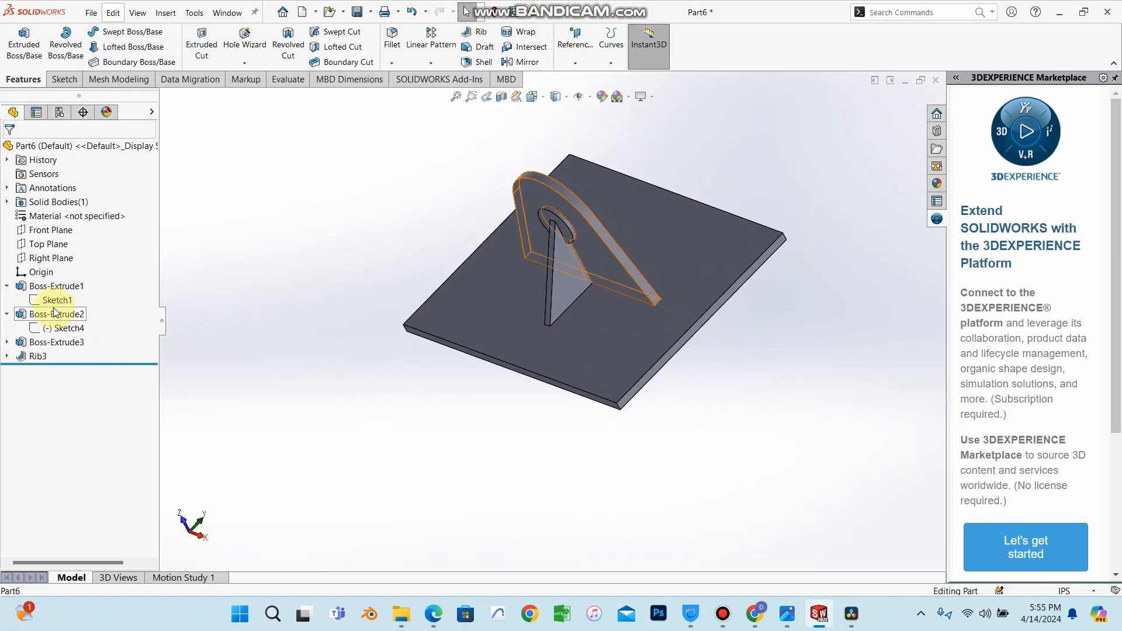
# Open a new sketch on the Right Plane and draw a line about 1.64 in long from the bracket's underside to the plate's face.
pyautogui.click(46, 258)
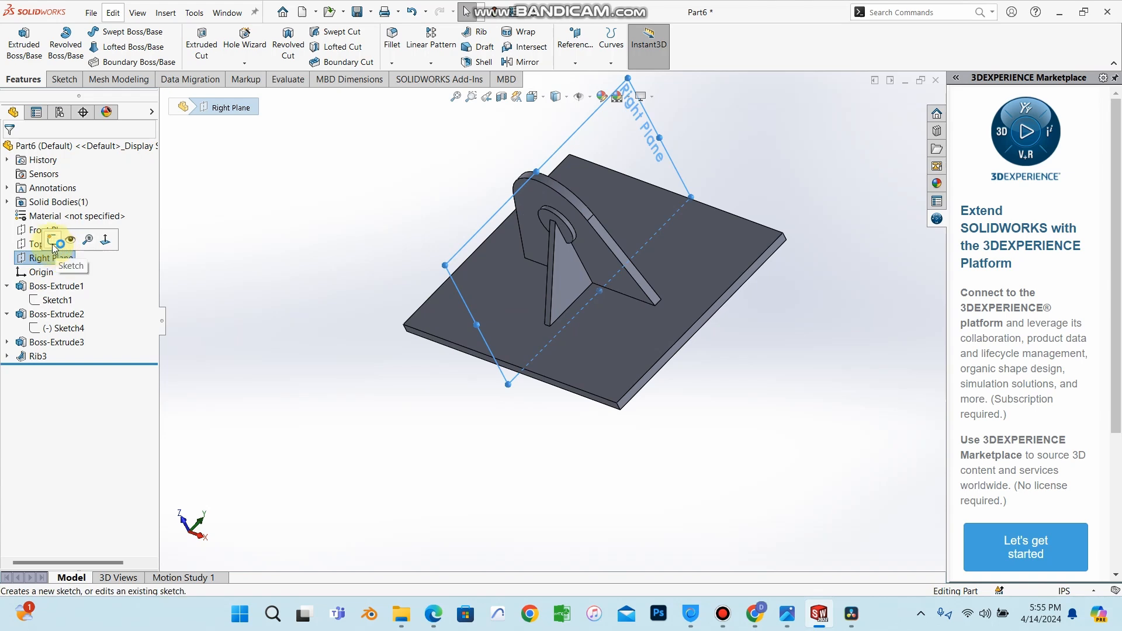
pyautogui.click(52, 237)
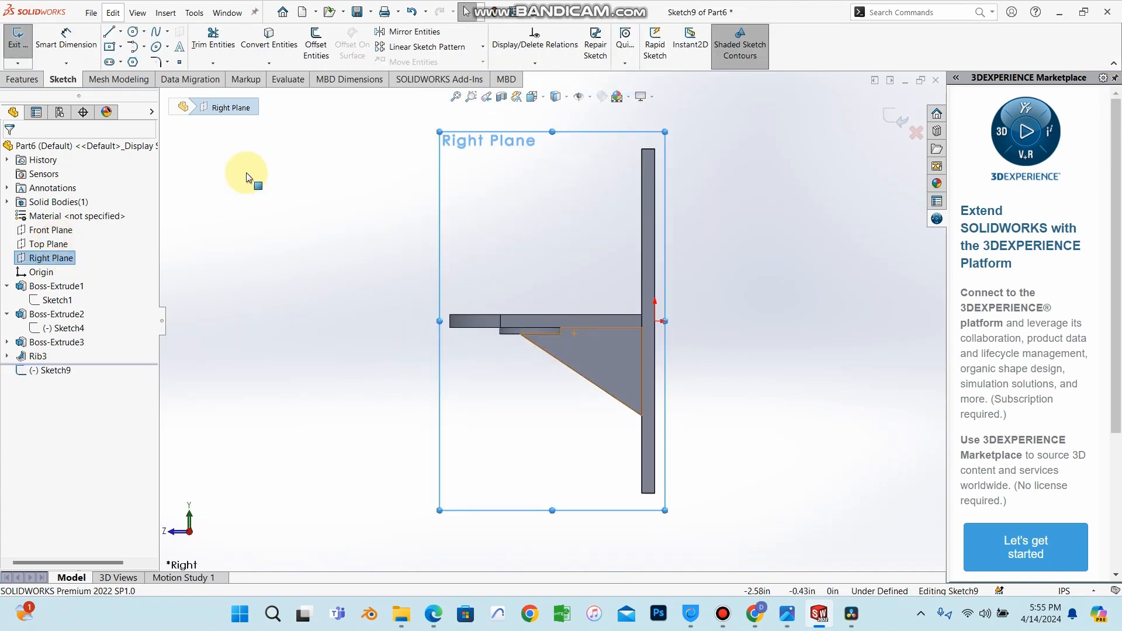
pyautogui.click(122, 33)
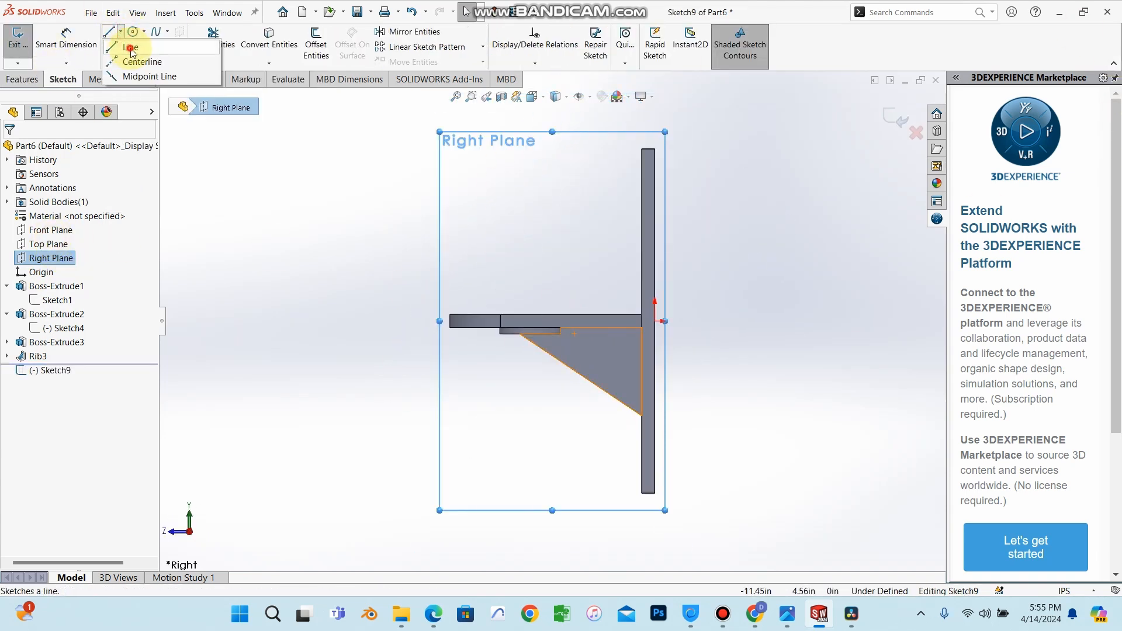
pyautogui.click(130, 49)
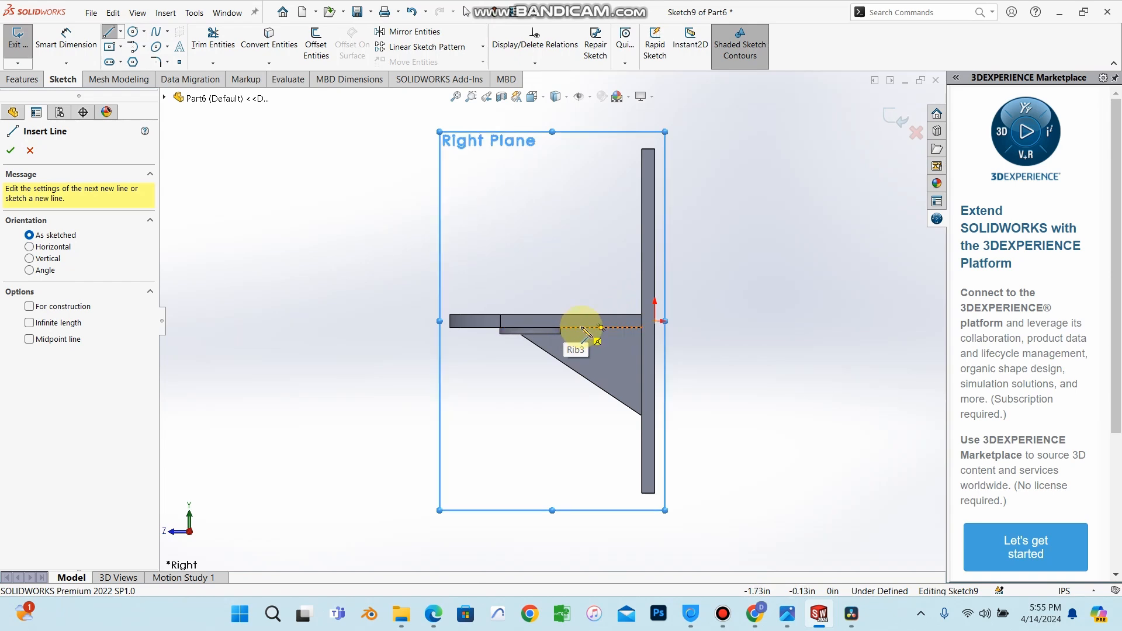
pyautogui.click(583, 327)
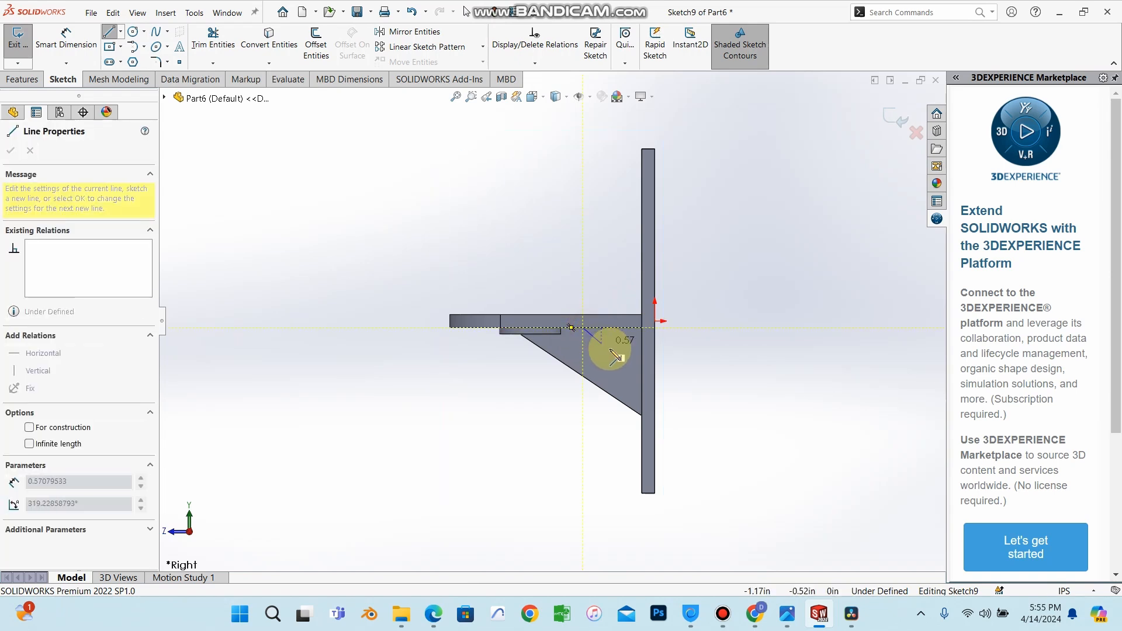
pyautogui.click(642, 366)
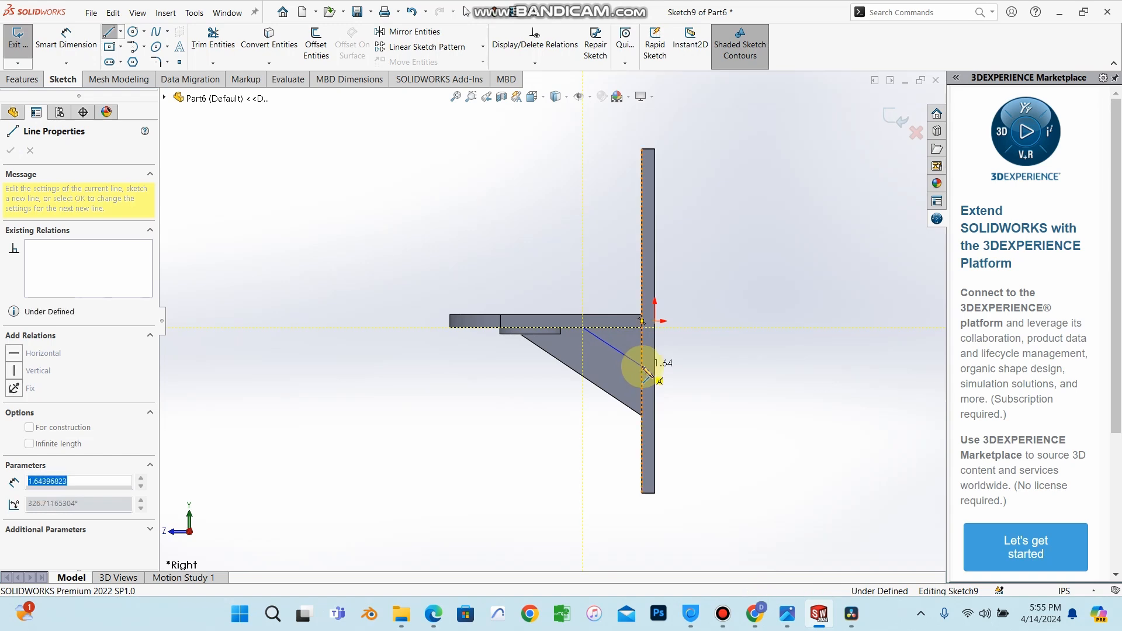
pyautogui.rightClick(693, 348)
pyautogui.click(695, 350)
# Dimension the horizontal distance from the line's upper endpoint to the plate's face and set it to 1.3 in.
pyautogui.click(70, 36)
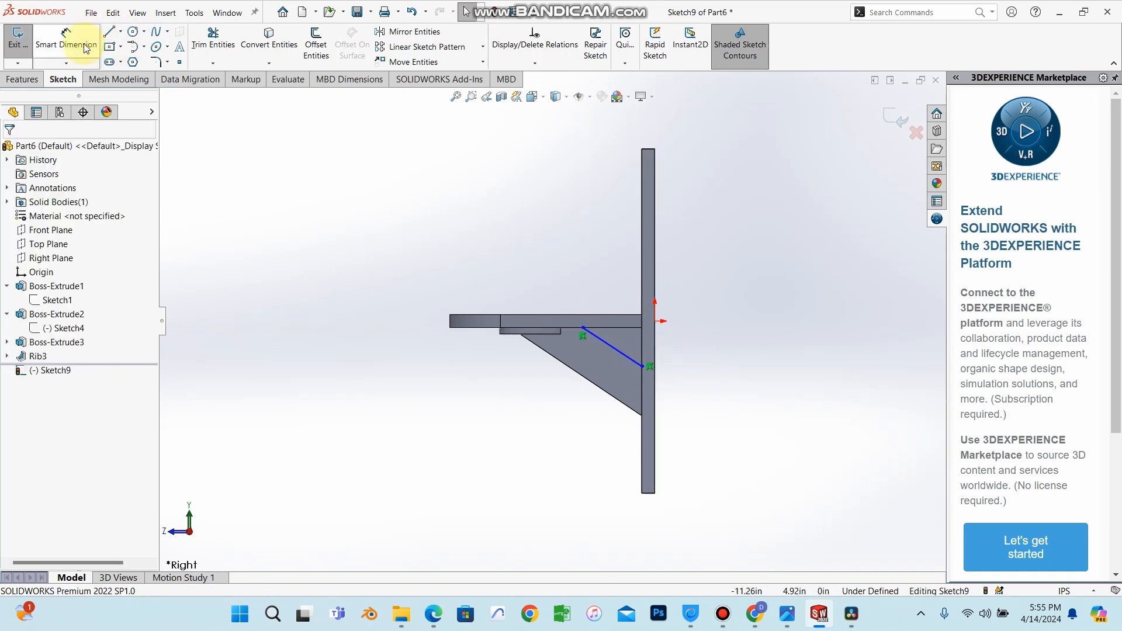
pyautogui.click(583, 328)
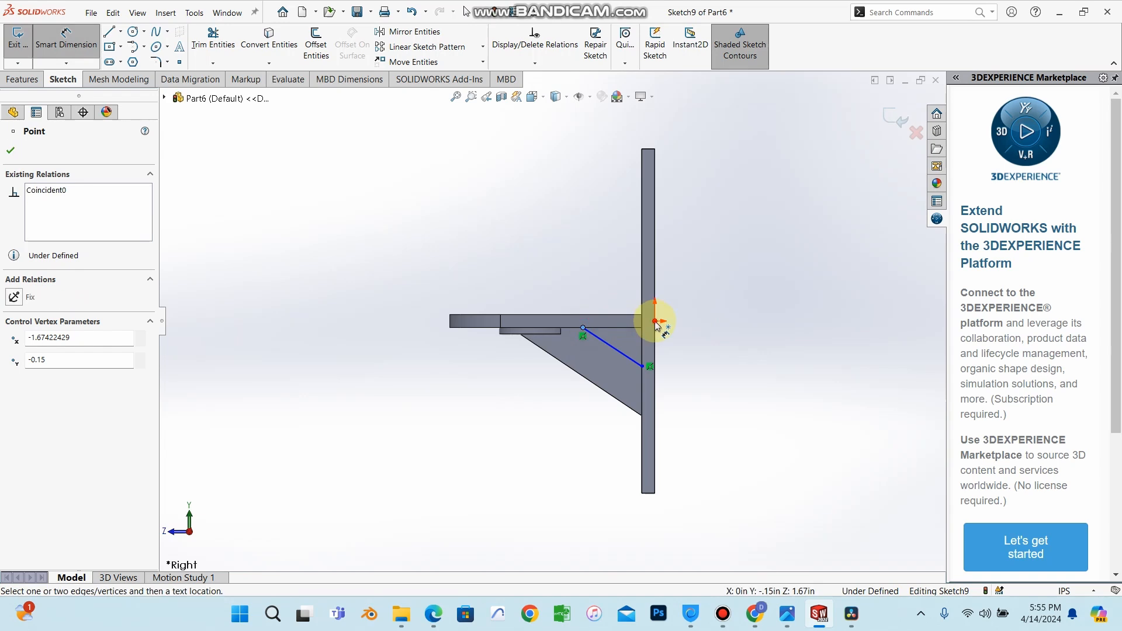
pyautogui.click(657, 325)
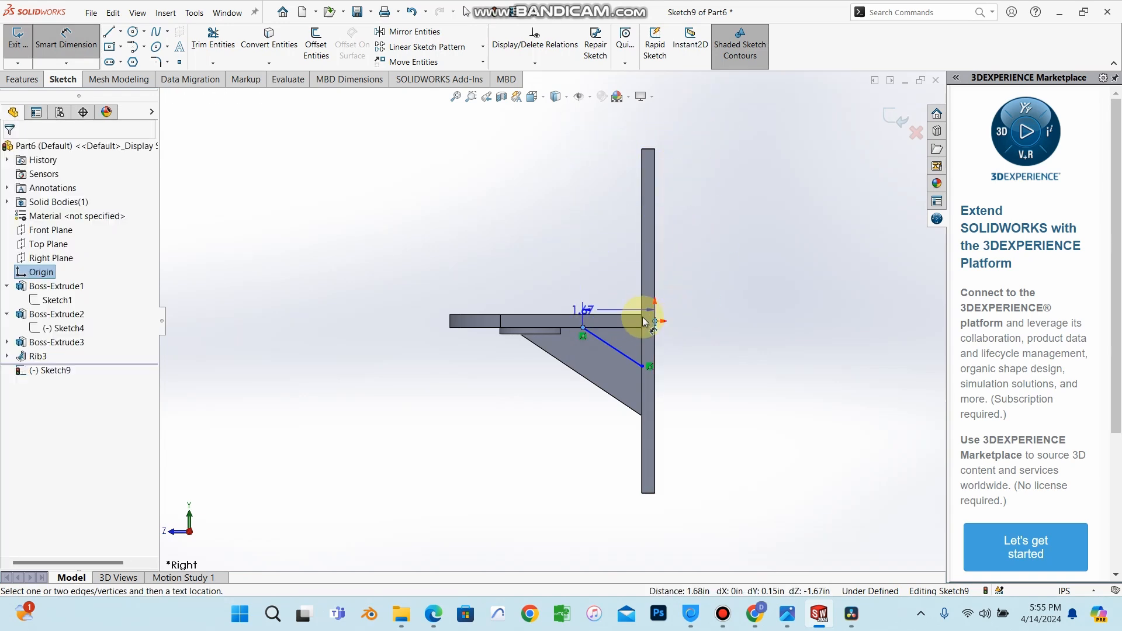
pyautogui.click(588, 331)
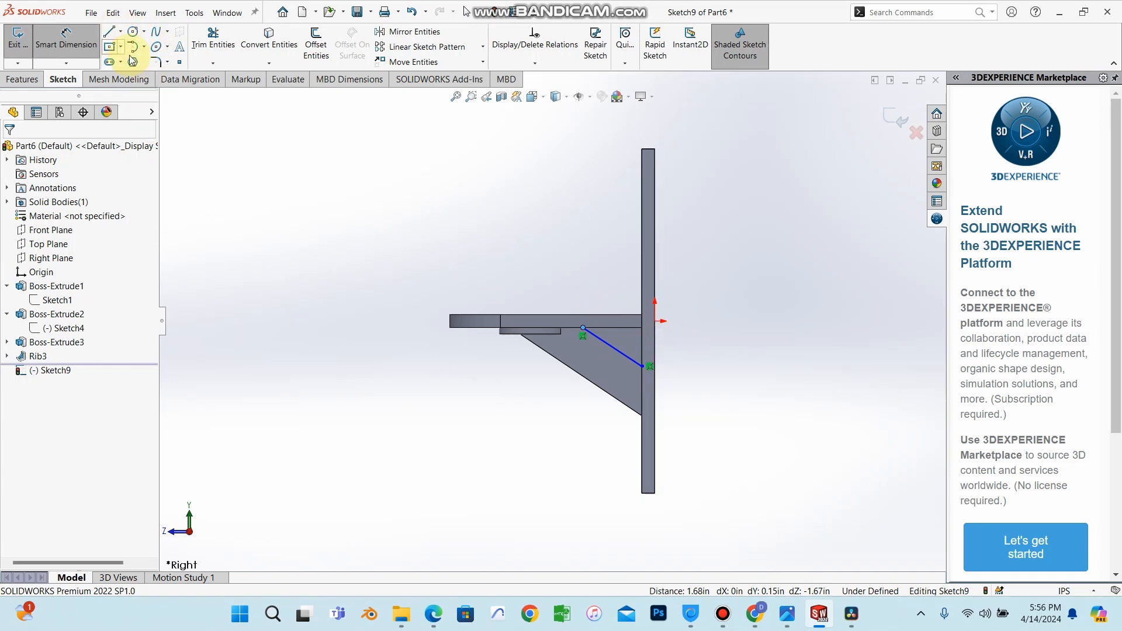
pyautogui.click(642, 329)
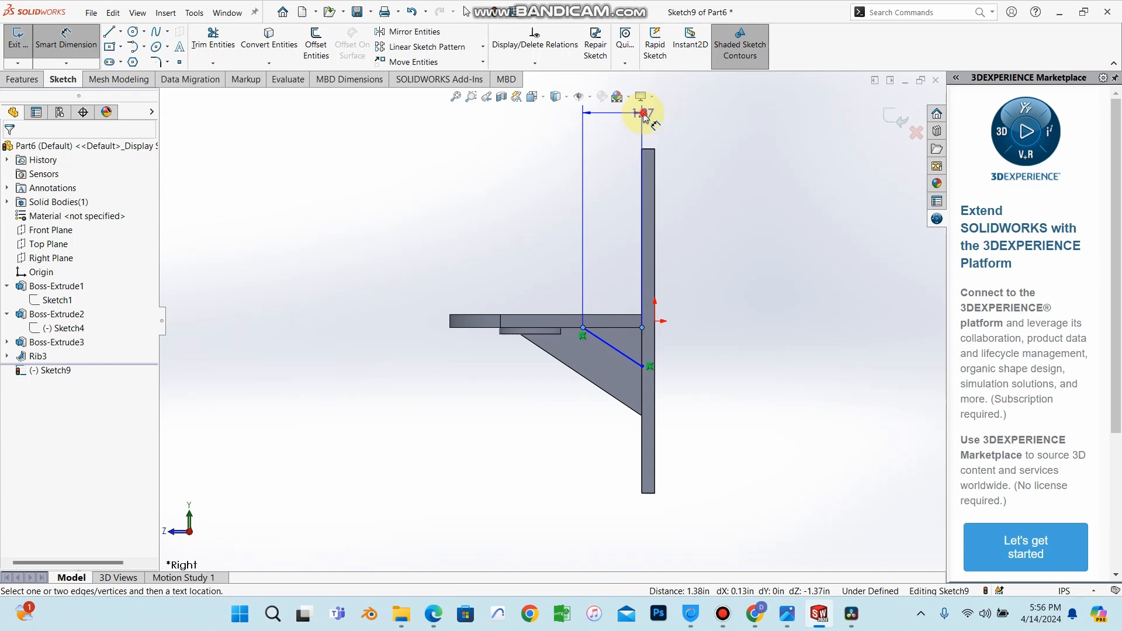
pyautogui.click(643, 115)
pyautogui.press('BackSpace')
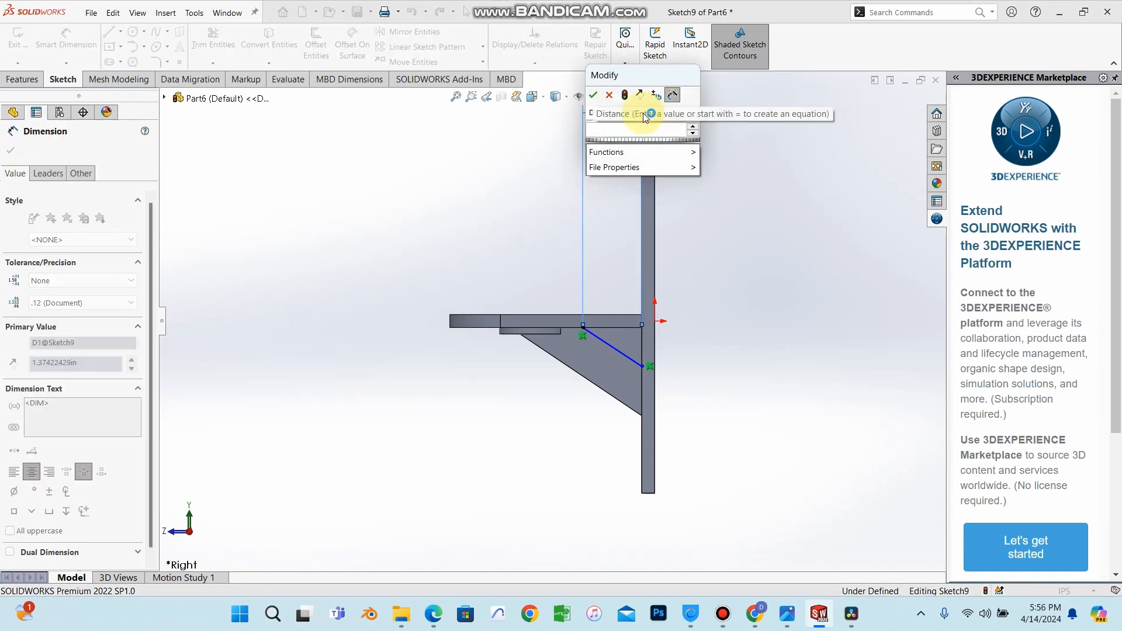
pyautogui.write('1.3')
pyautogui.press('Return')
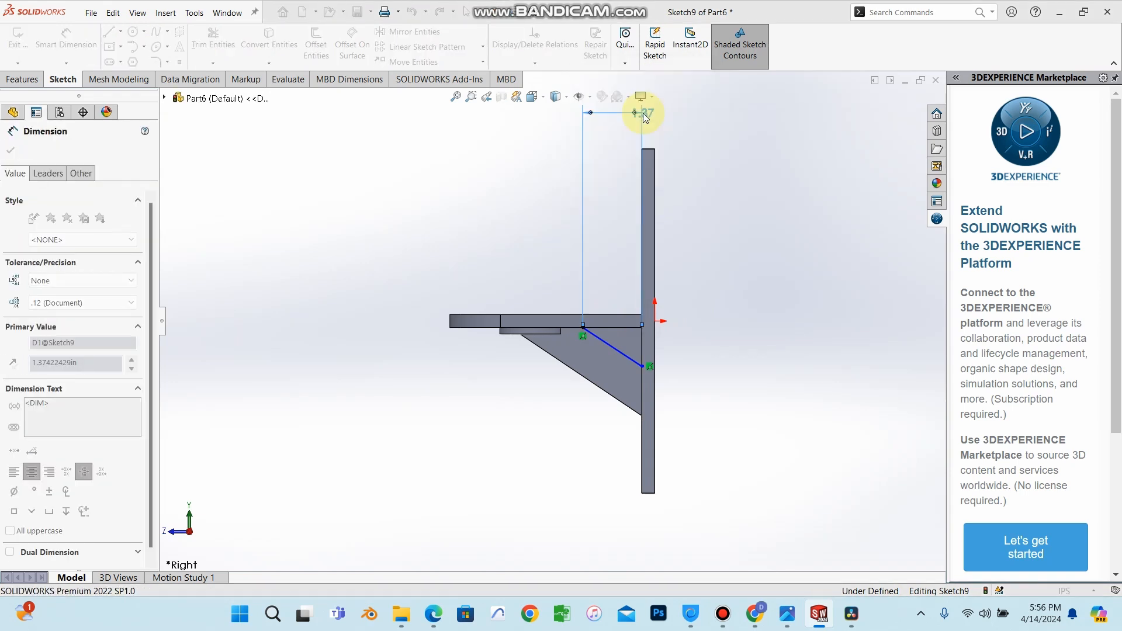
# Dimension the line's lower endpoint vertically from the origin, set it to 1.05 in, and close the dimension.
pyautogui.click(642, 365)
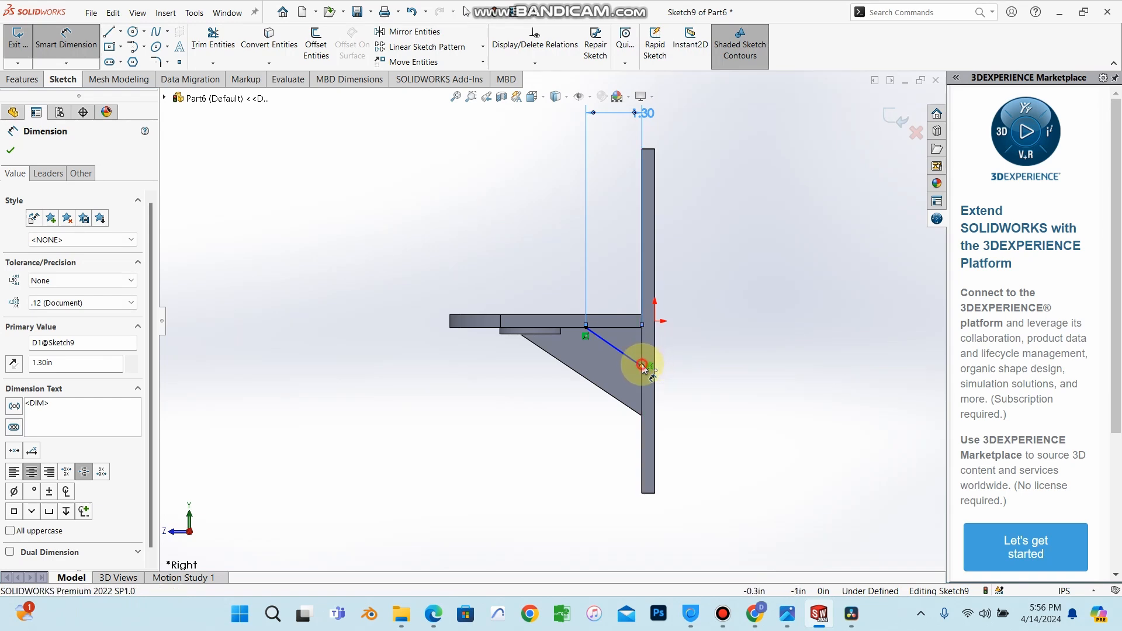
pyautogui.click(655, 321)
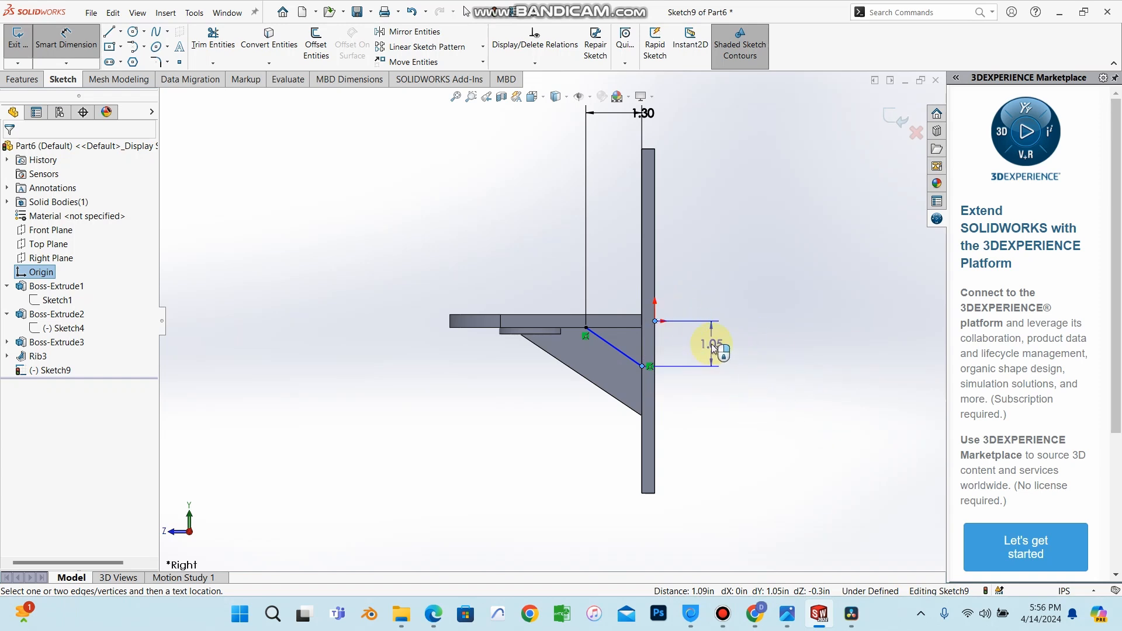
pyautogui.click(705, 340)
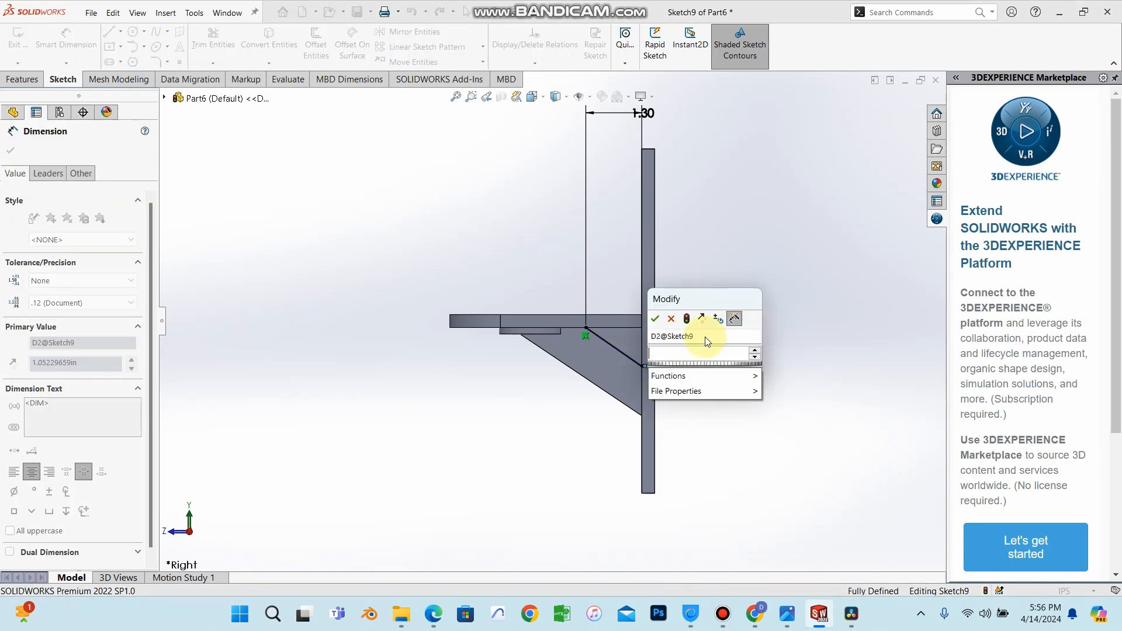
pyautogui.write('1.05')
pyautogui.press('Return')
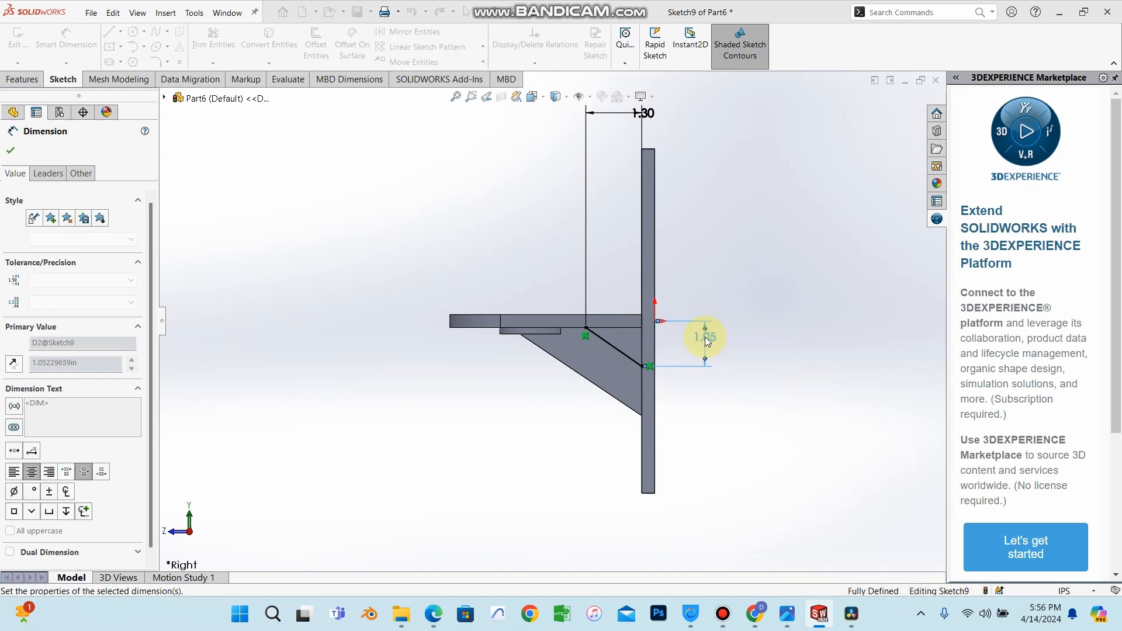
pyautogui.click(10, 151)
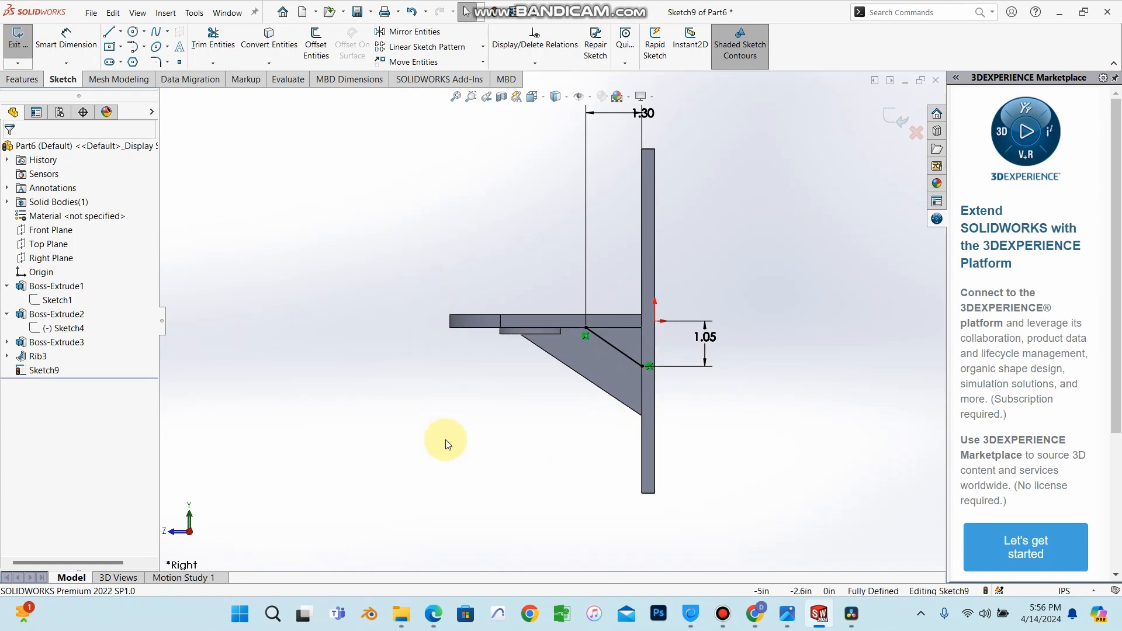
pyautogui.moveTo(446, 444); pyautogui.dragTo(493, 393, button='middle')
pyautogui.moveTo(500, 452)
pyautogui.mouseDown(button='middle')
pyautogui.moveTo(556, 396)
pyautogui.moveTo(526, 439)
pyautogui.moveTo(622, 225)
pyautogui.mouseUp(button='middle')
pyautogui.scroll(-4, 581, 361)
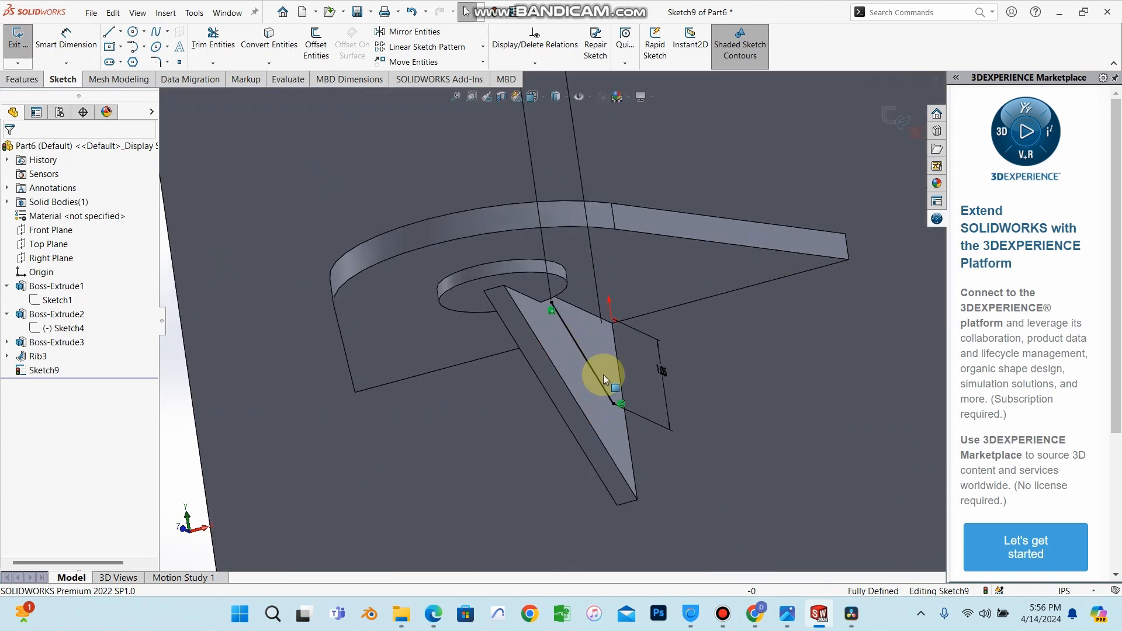
pyautogui.scroll(4, 602, 374)
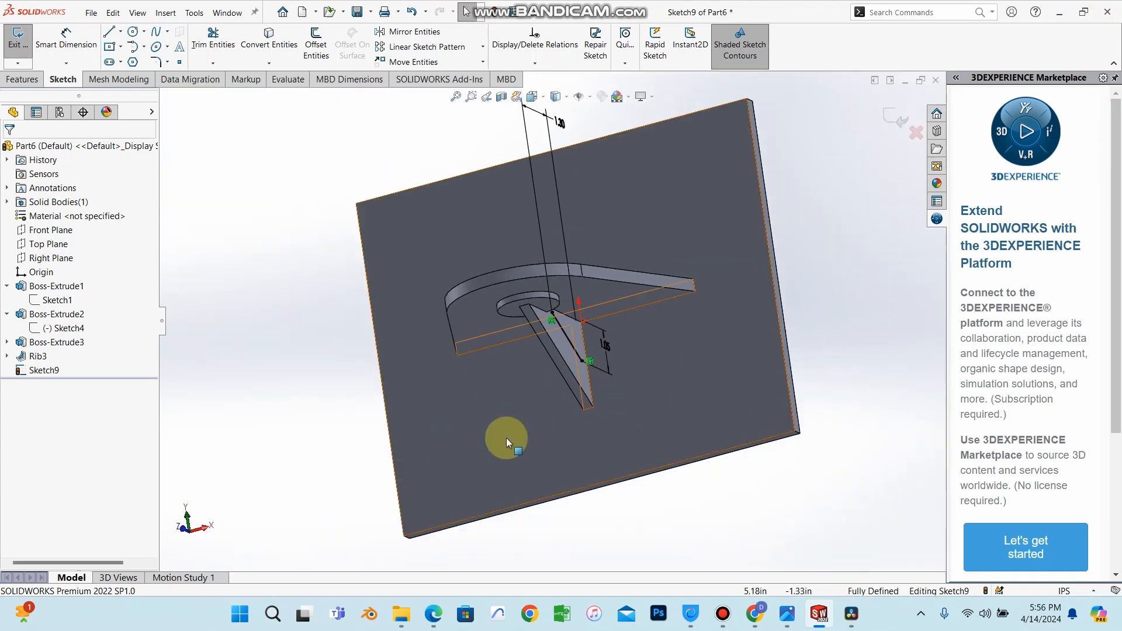
# Exit the rib sketch on the Right Plane, discarding its changes.
pyautogui.scroll(-4, 585, 352)
pyautogui.scroll(4, 555, 333)
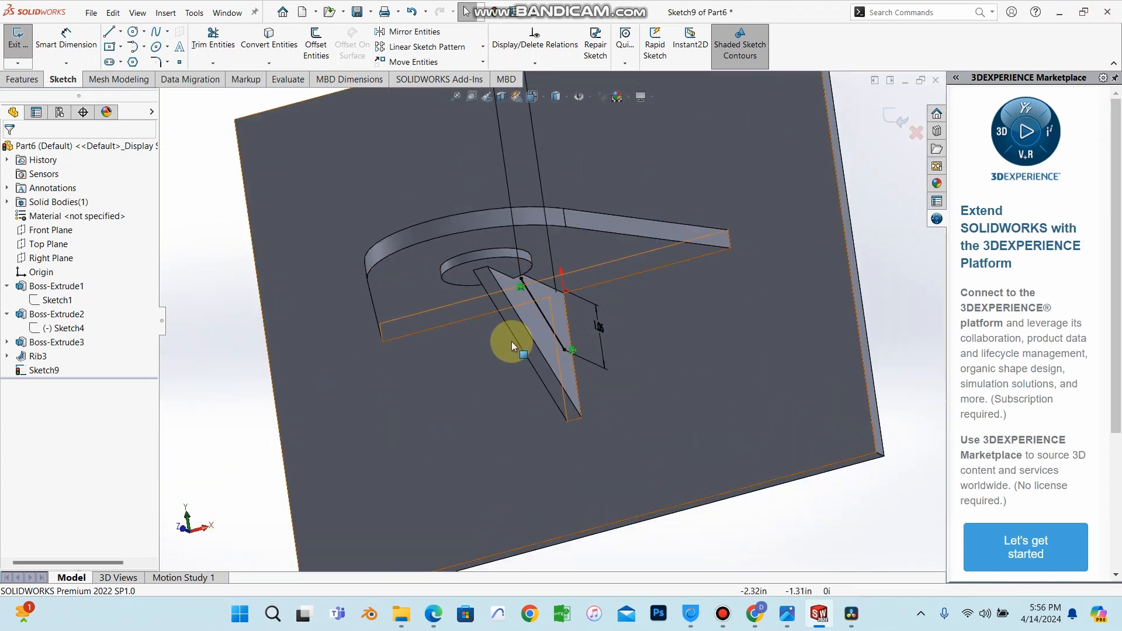
pyautogui.click(51, 257)
pyautogui.moveTo(449, 346)
pyautogui.mouseDown(button='middle')
pyautogui.moveTo(575, 250)
pyautogui.moveTo(596, 286)
pyautogui.moveTo(580, 312)
pyautogui.moveTo(560, 312)
pyautogui.mouseUp(button='middle')
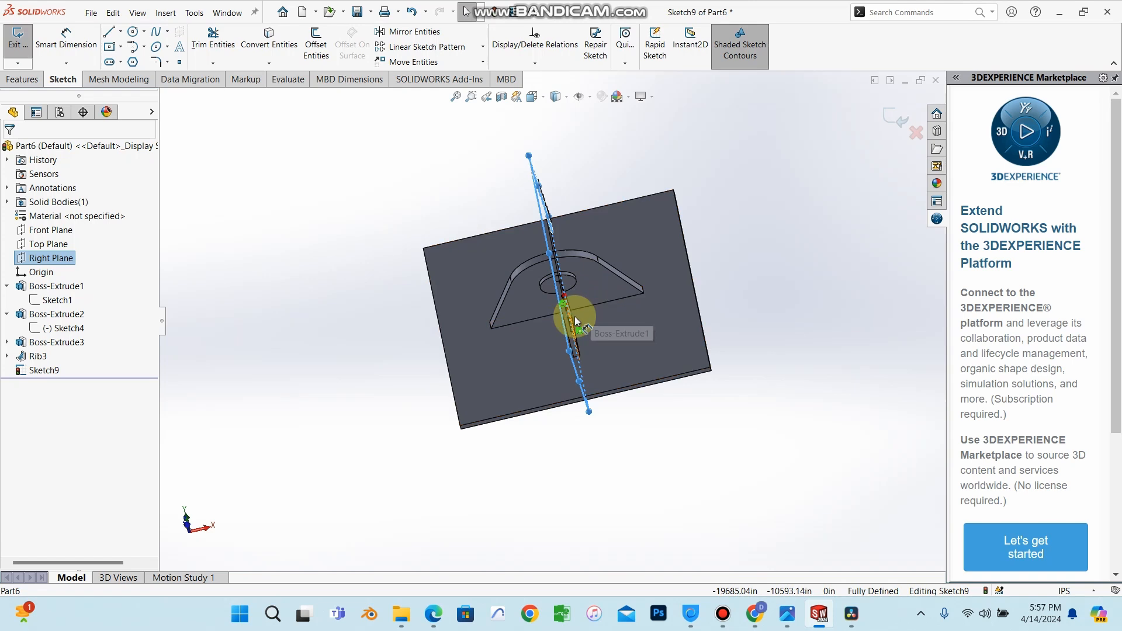
pyautogui.moveTo(596, 300)
pyautogui.mouseDown(button='middle')
pyautogui.moveTo(494, 326)
pyautogui.moveTo(571, 356)
pyautogui.moveTo(552, 372)
pyautogui.moveTo(563, 481)
pyautogui.moveTo(581, 347)
pyautogui.moveTo(564, 220)
pyautogui.moveTo(531, 383)
pyautogui.moveTo(569, 250)
pyautogui.moveTo(558, 301)
pyautogui.mouseUp(button='middle')
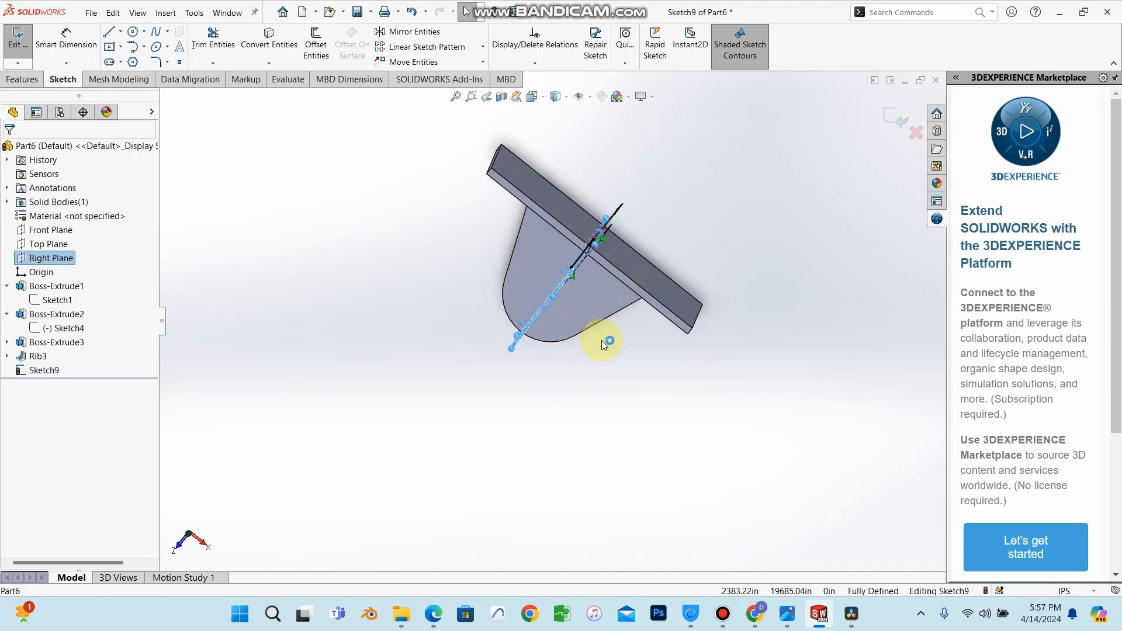
pyautogui.moveTo(602, 340)
pyautogui.mouseDown(button='middle')
pyautogui.moveTo(596, 166)
pyautogui.moveTo(576, 306)
pyautogui.mouseUp(button='middle')
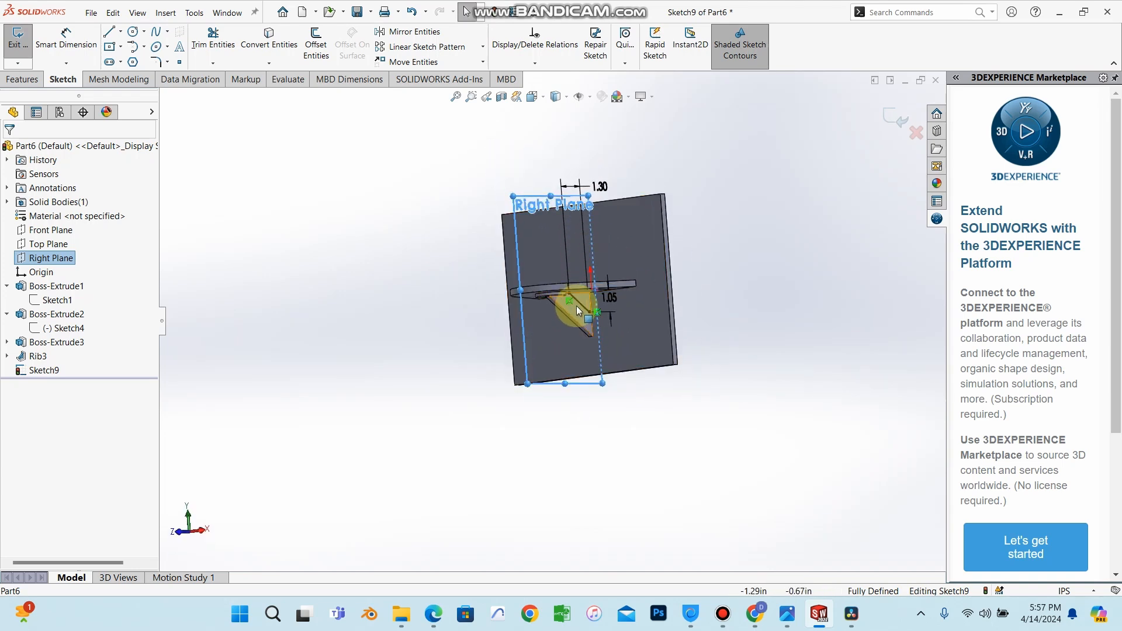
pyautogui.click(58, 371)
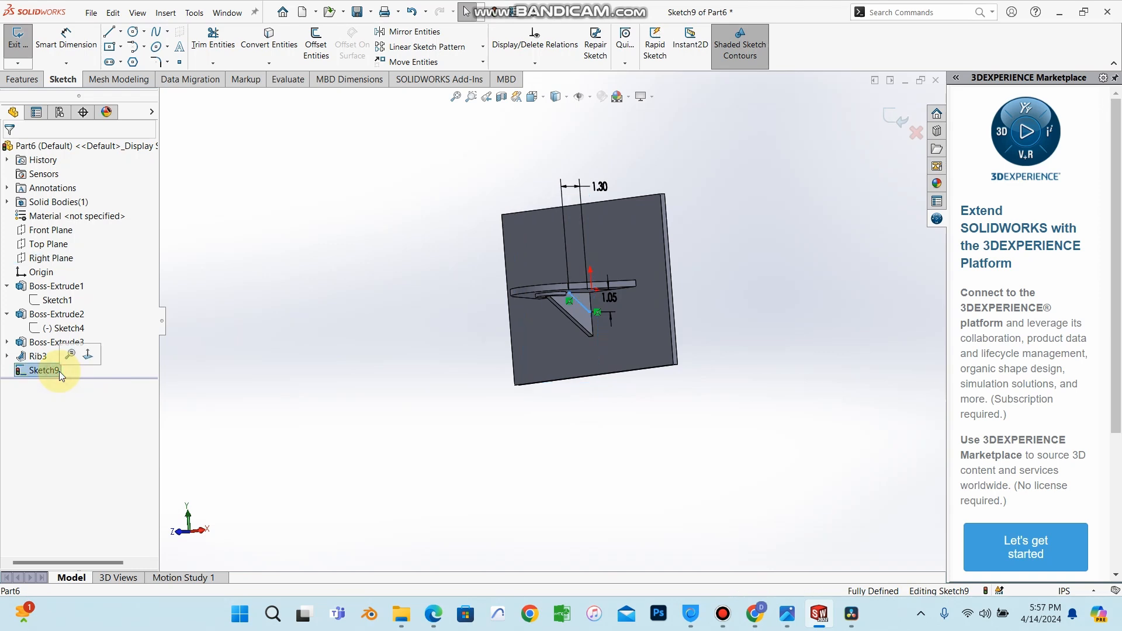
pyautogui.rightClick(58, 370)
pyautogui.click(369, 174)
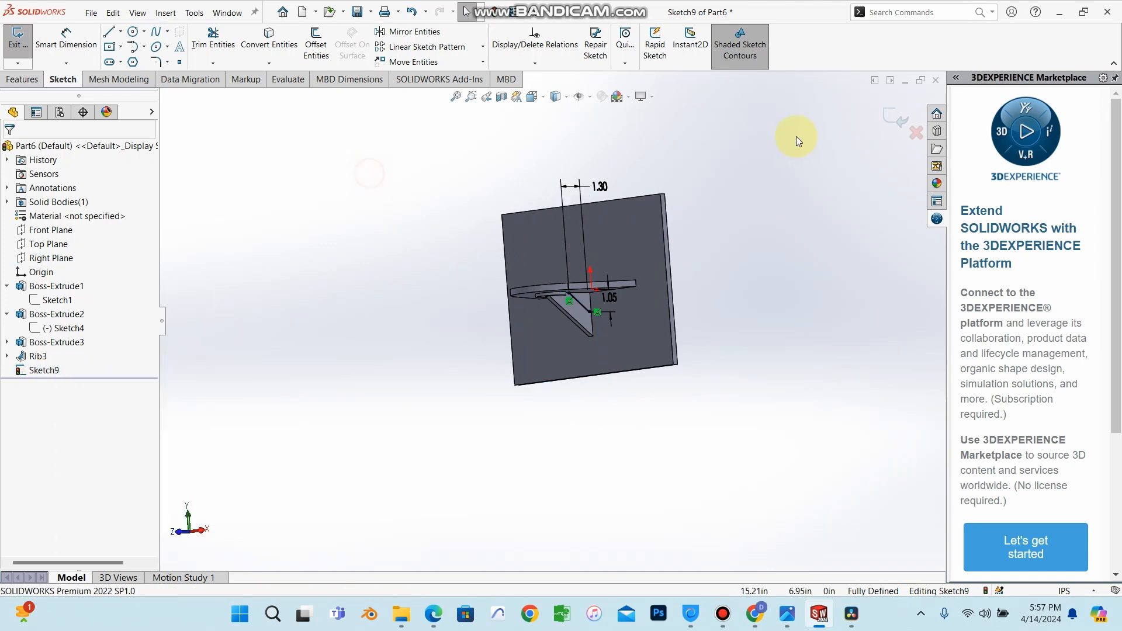
pyautogui.click(919, 138)
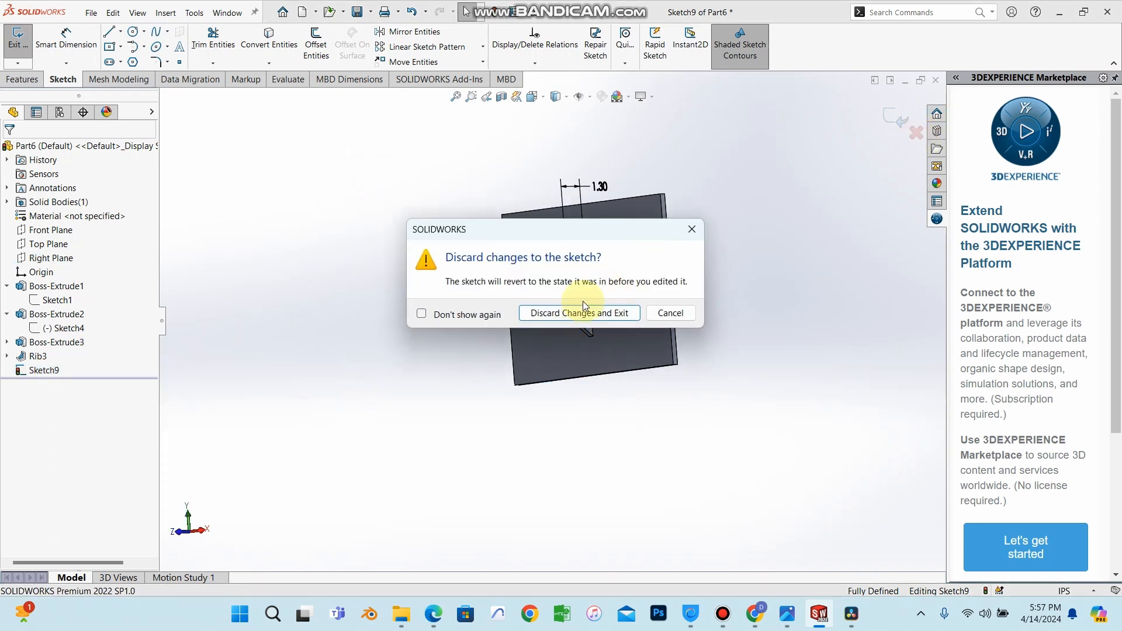
pyautogui.click(570, 315)
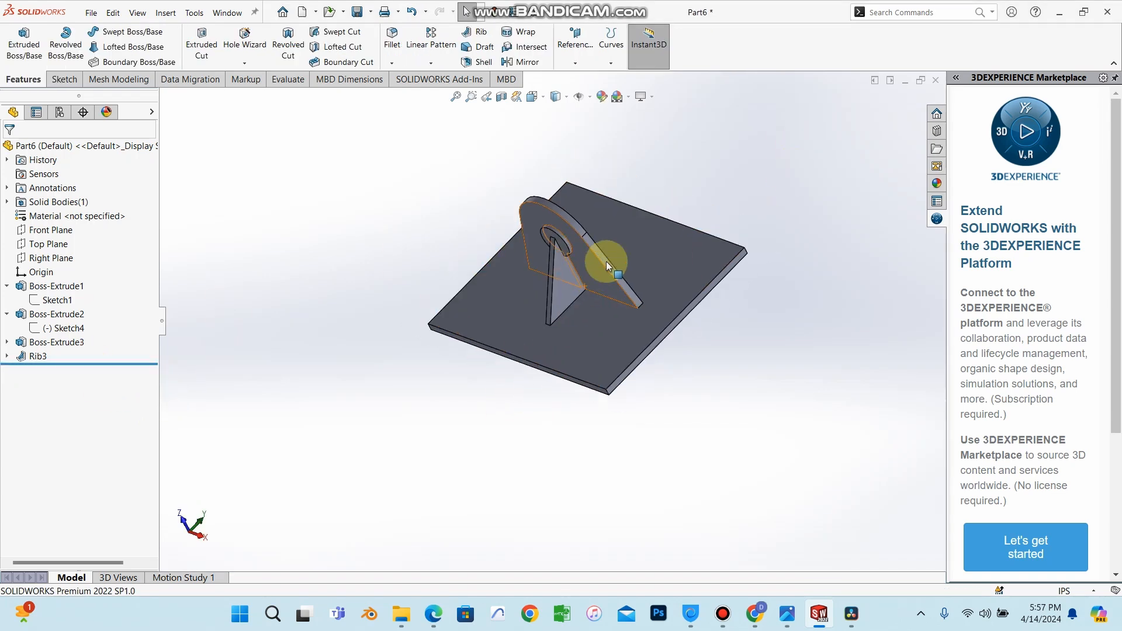
# Create a reference plane parallel to the Right Plane at an offset distance of 1.40 in.
pyautogui.scroll(-5, 502, 325)
pyautogui.scroll(5, 501, 333)
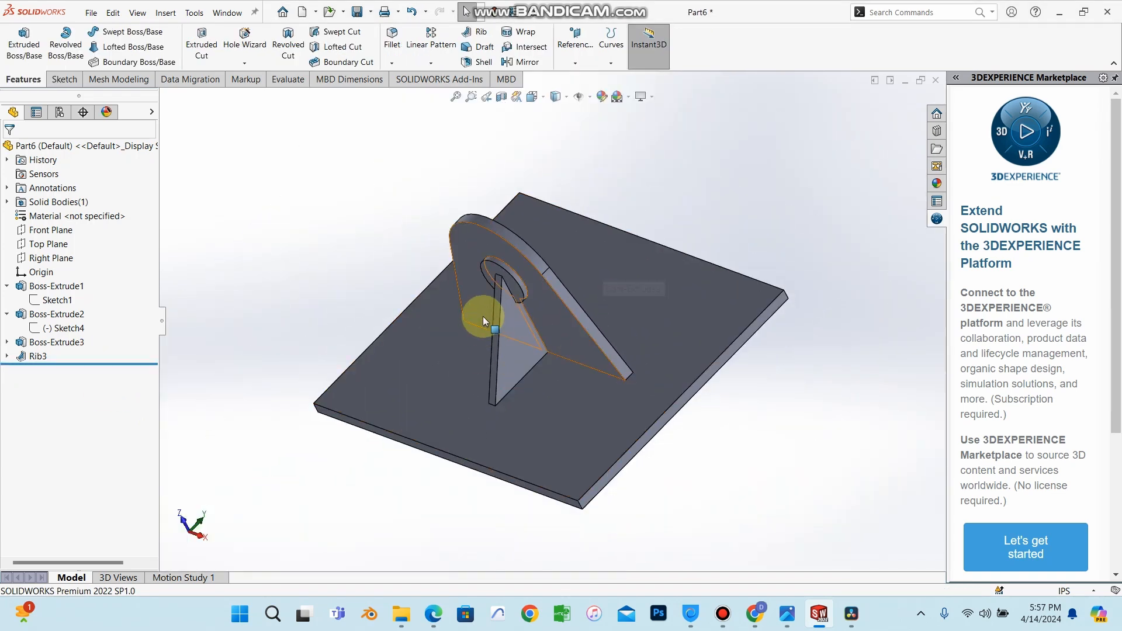
pyautogui.click(50, 259)
pyautogui.moveTo(408, 183); pyautogui.dragTo(697, 304, button='middle')
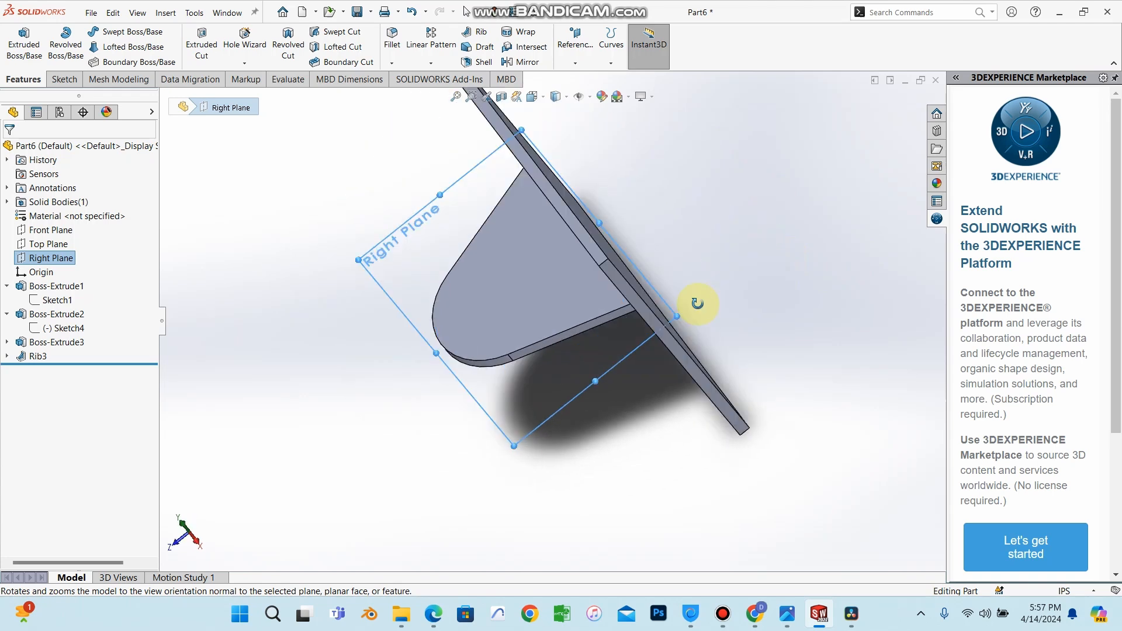
pyautogui.moveTo(286, 283); pyautogui.dragTo(130, 205, button='middle')
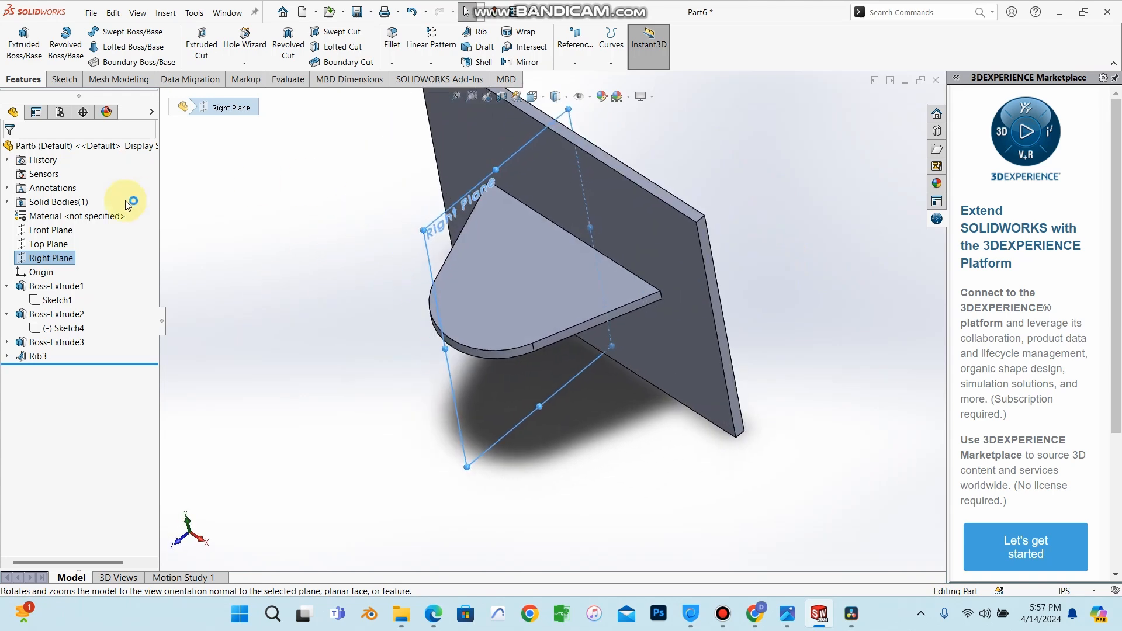
pyautogui.click(573, 63)
pyautogui.click(578, 78)
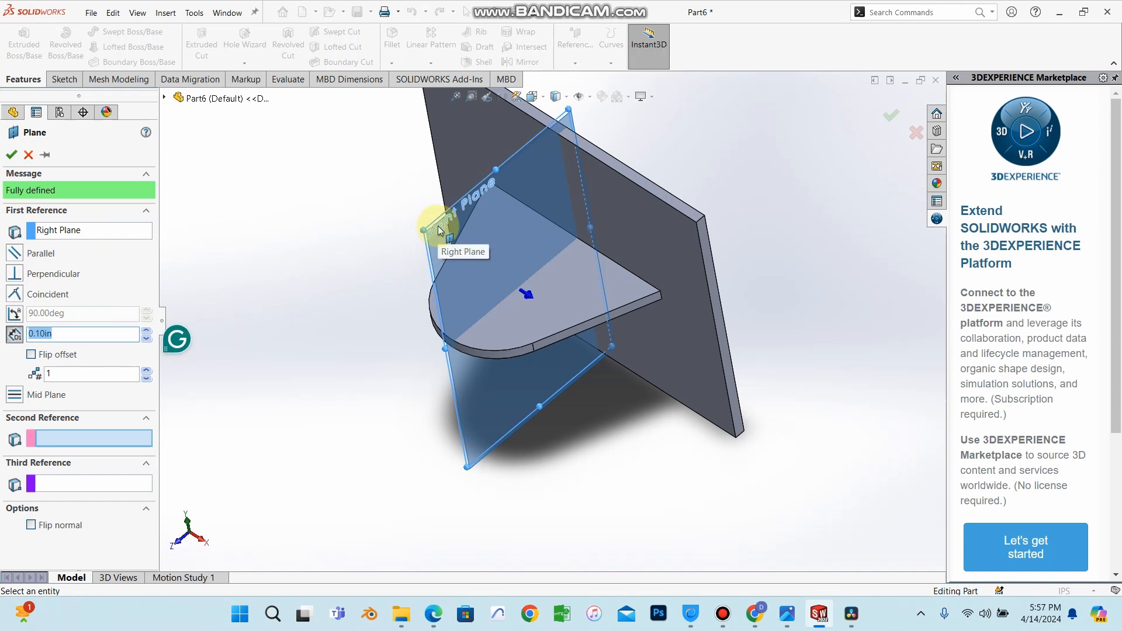
pyautogui.click(164, 98)
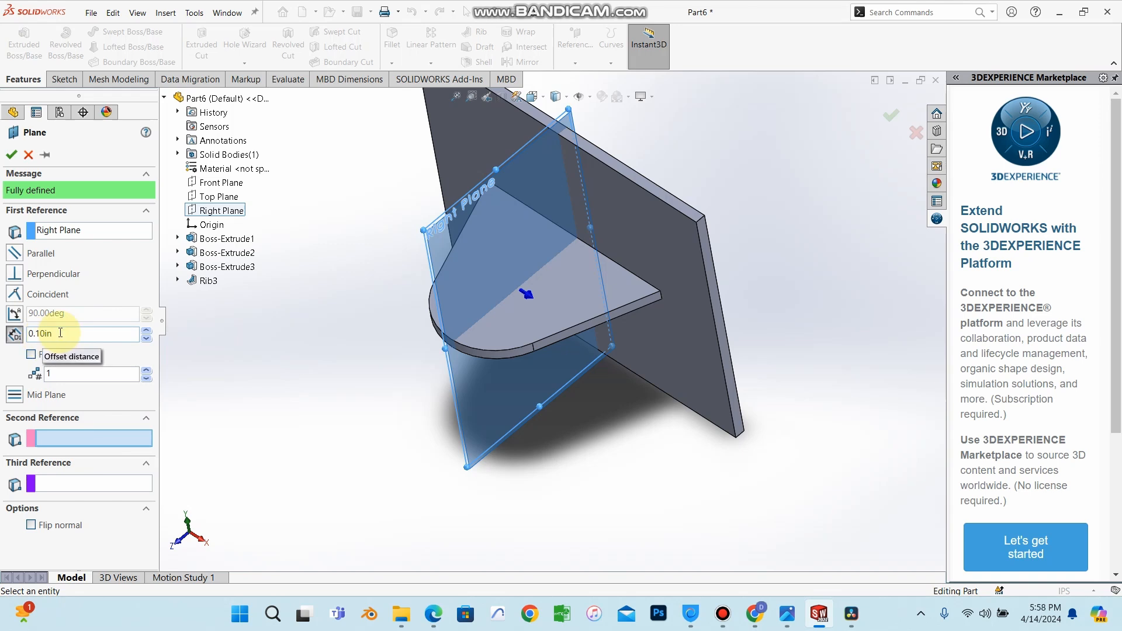
pyautogui.moveTo(295, 381); pyautogui.dragTo(338, 413, button='middle')
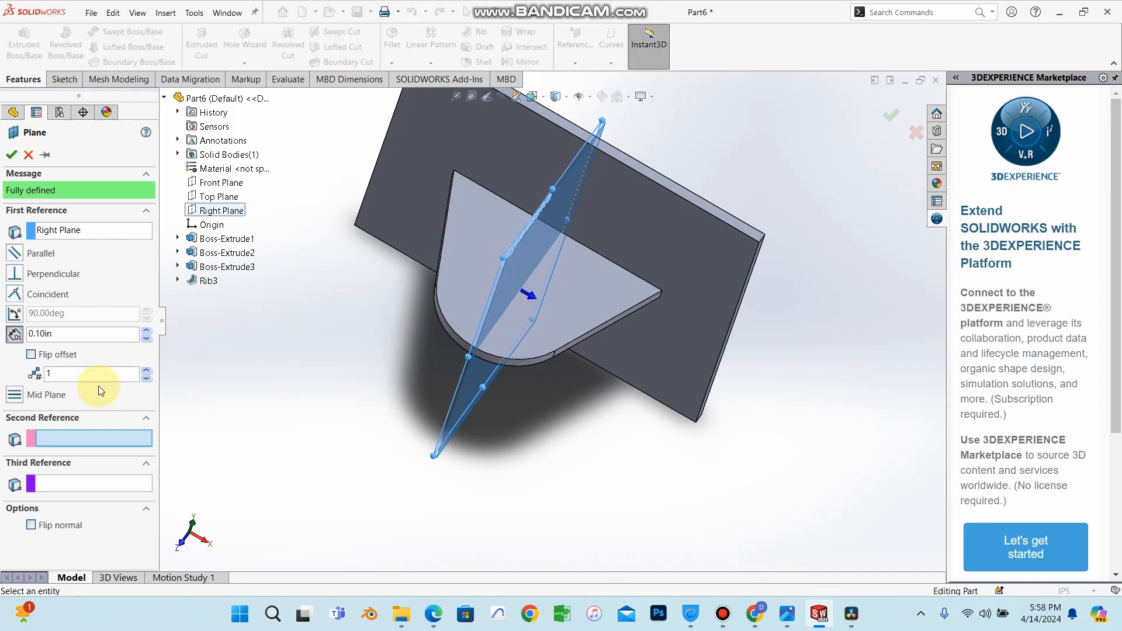
pyautogui.click(75, 338)
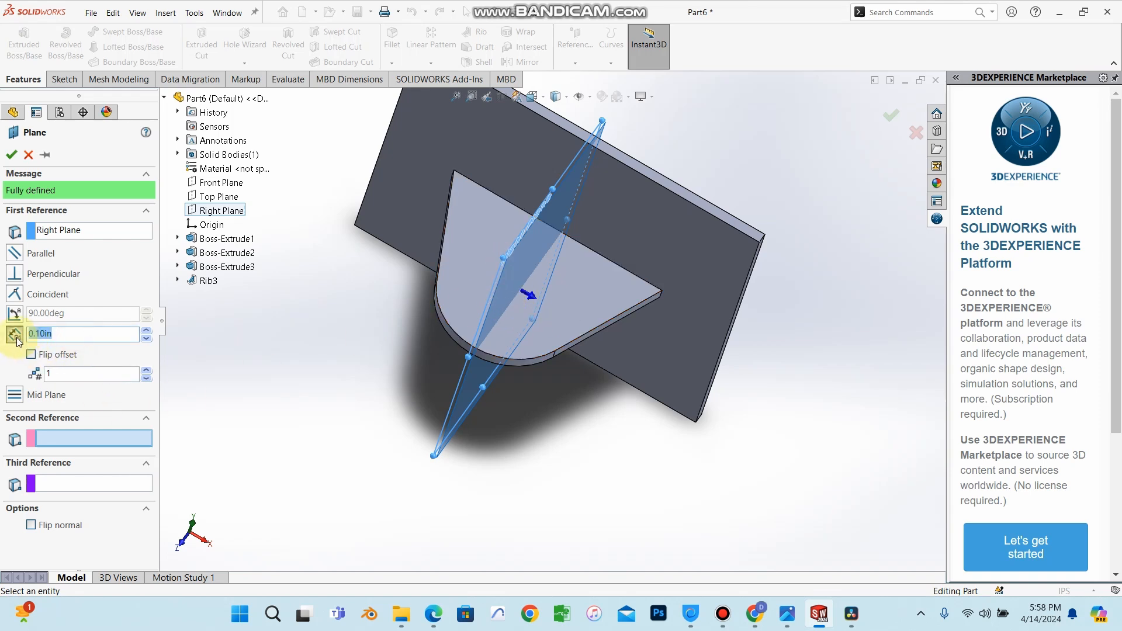
pyautogui.write('1')
pyautogui.press('Return')
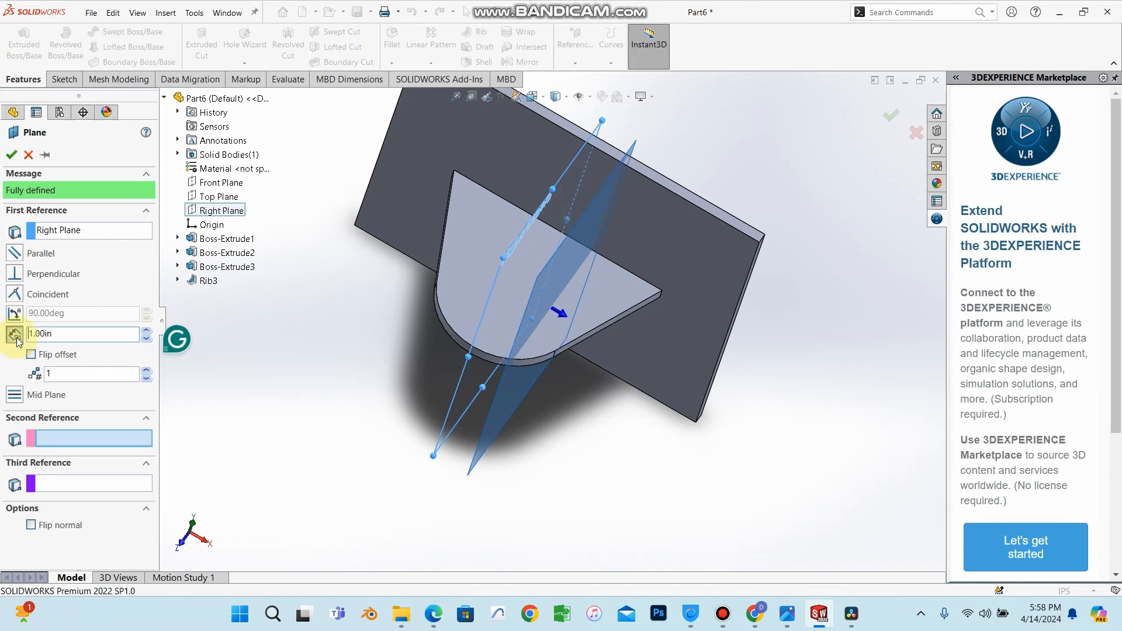
pyautogui.moveTo(317, 412); pyautogui.dragTo(351, 325, button='middle')
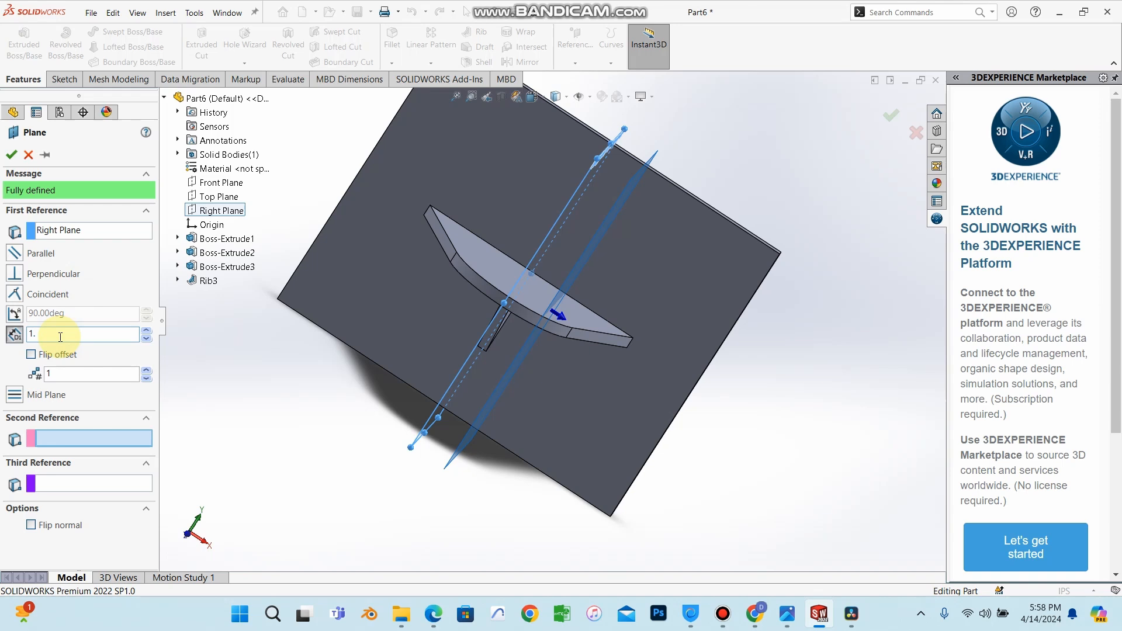
pyautogui.press('Return')
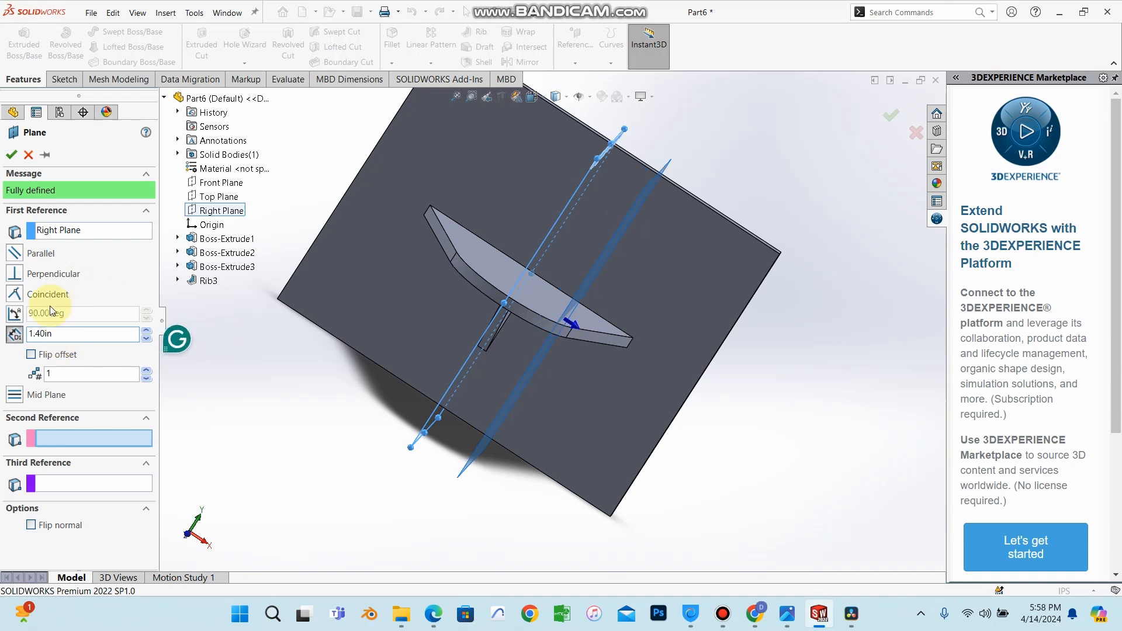
pyautogui.click(13, 155)
# Open a sketch on Plane1 and draw a line about 1.69 in long from the bracket's underside to the plate's face.
pyautogui.moveTo(622, 317); pyautogui.dragTo(646, 253, button='middle')
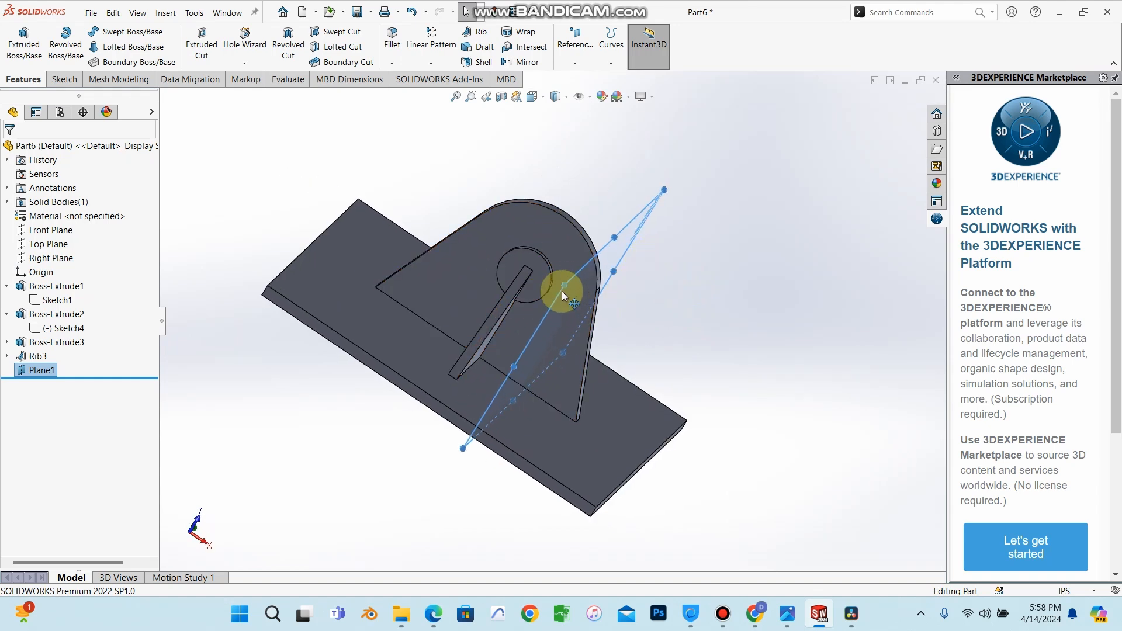
pyautogui.moveTo(619, 298); pyautogui.dragTo(565, 237, button='middle')
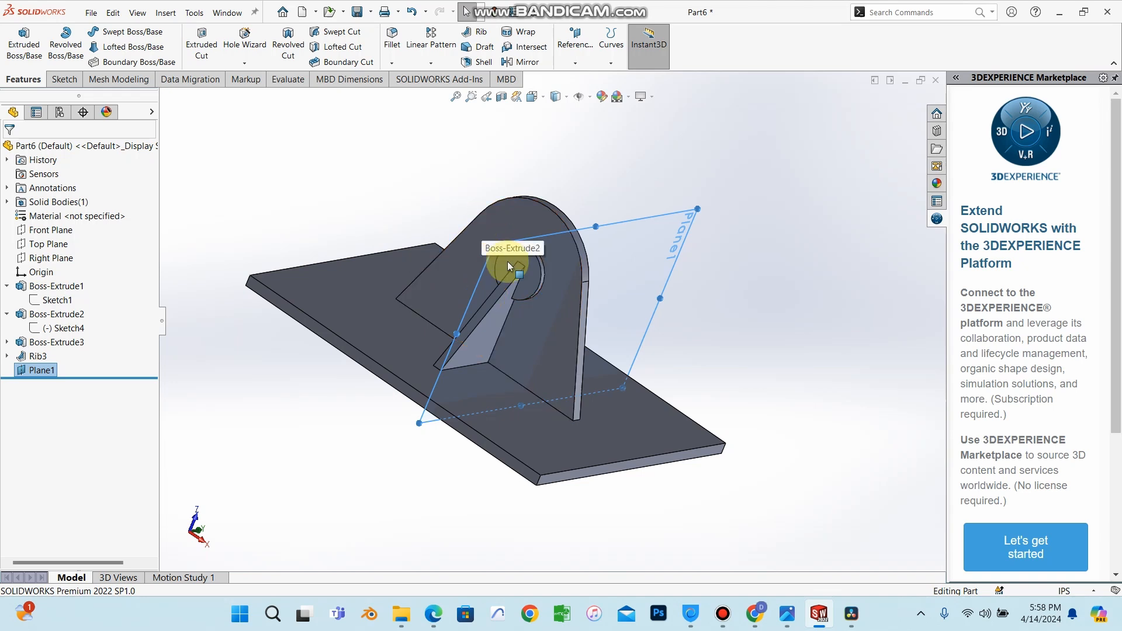
pyautogui.moveTo(510, 267); pyautogui.dragTo(586, 365, button='middle')
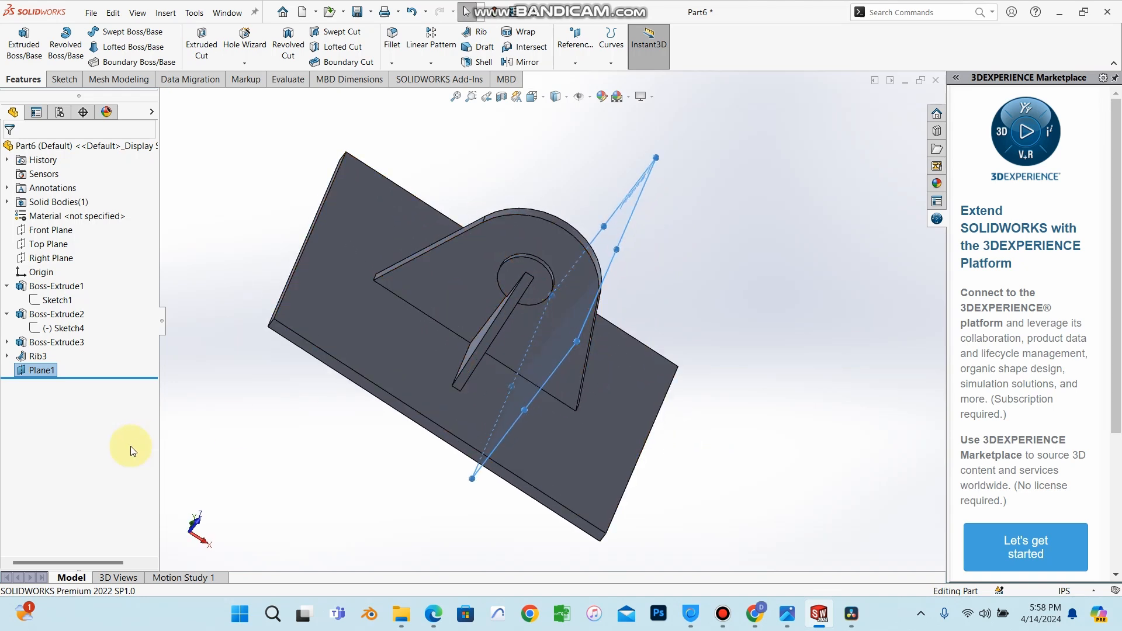
pyautogui.rightClick(52, 370)
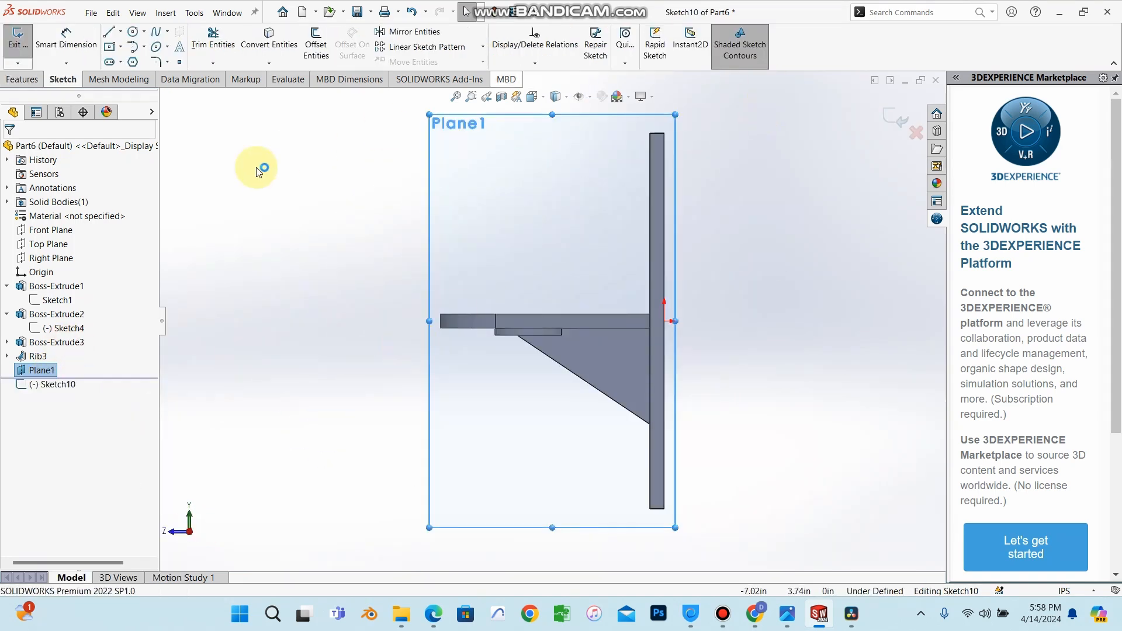
pyautogui.click(121, 32)
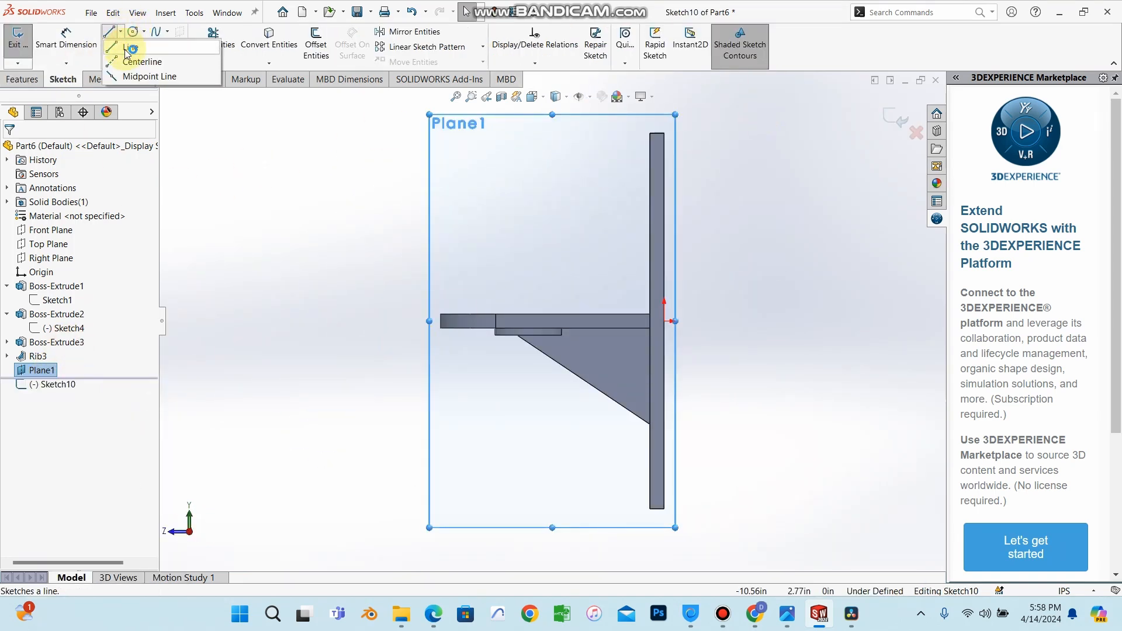
pyautogui.click(128, 49)
pyautogui.moveTo(581, 328); pyautogui.dragTo(650, 368)
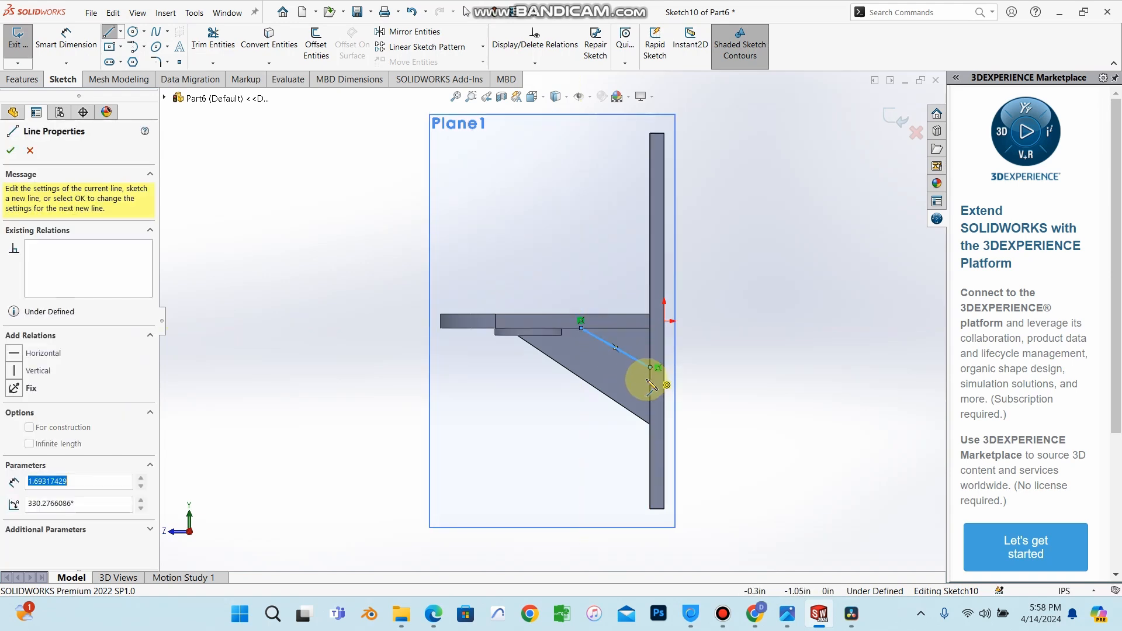
pyautogui.click(12, 151)
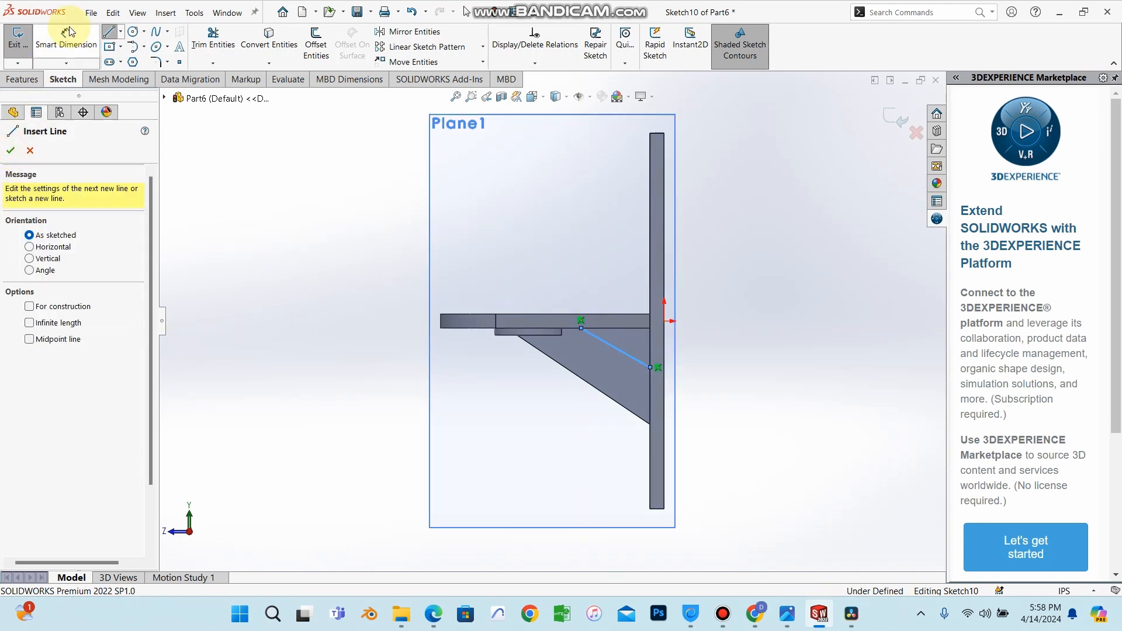
# Dimension the horizontal distance from the line's upper endpoint to the plate's face.
pyautogui.click(66, 36)
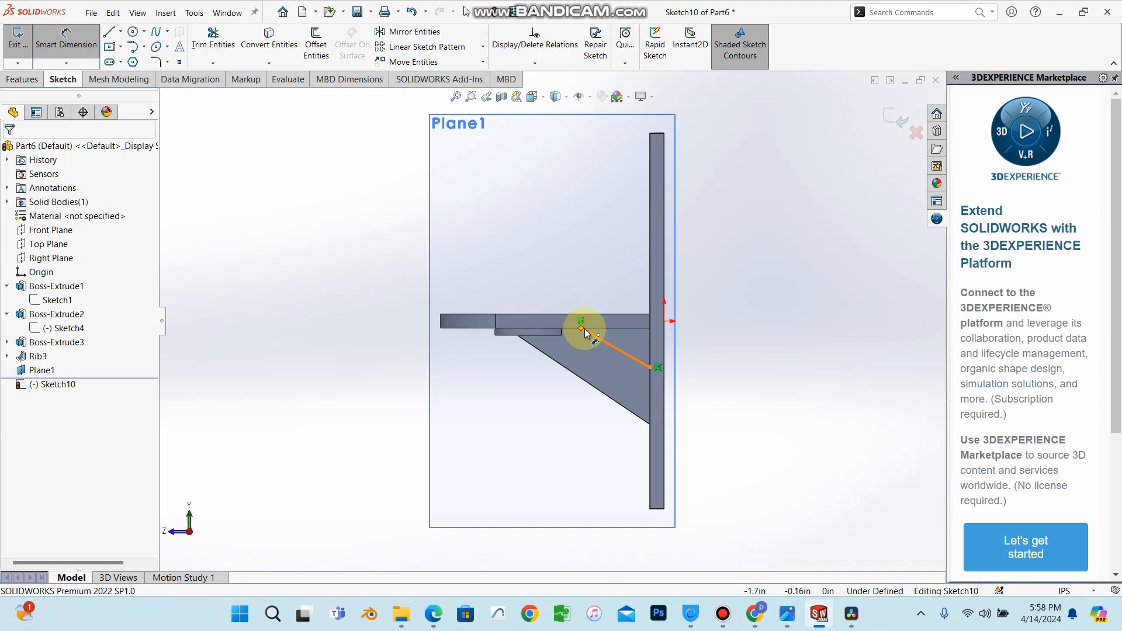
pyautogui.click(583, 329)
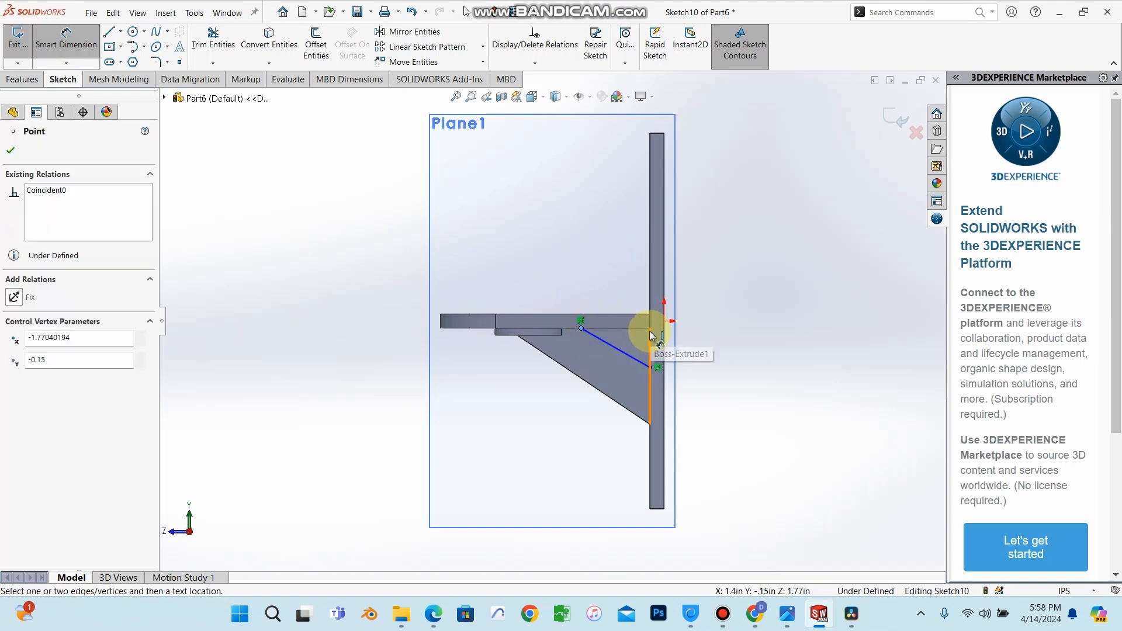
pyautogui.click(650, 329)
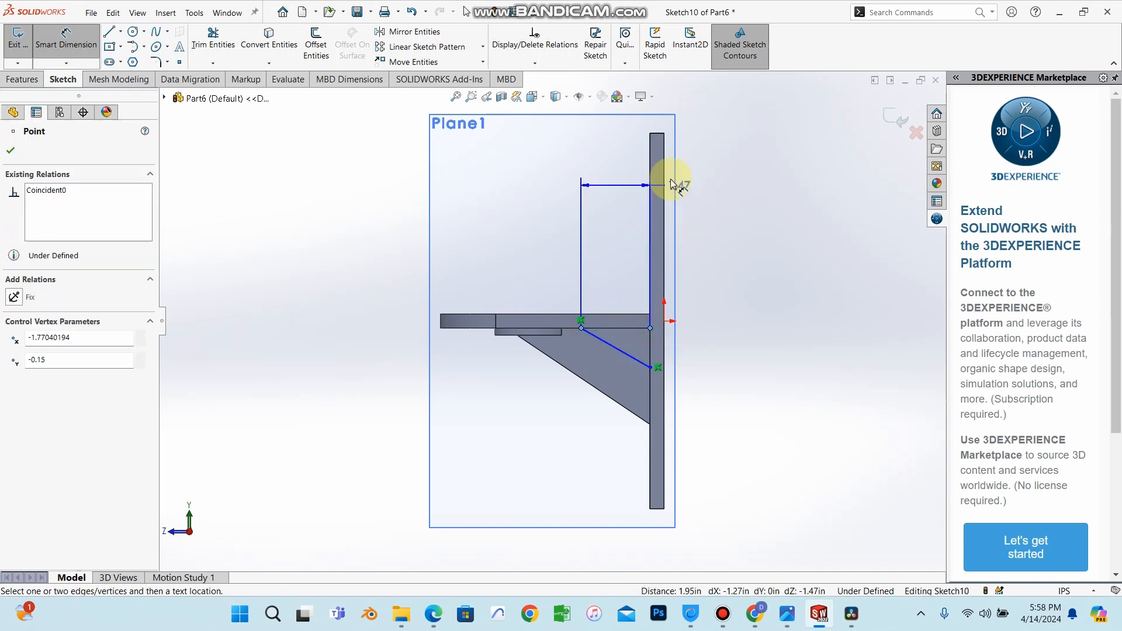
pyautogui.click(648, 196)
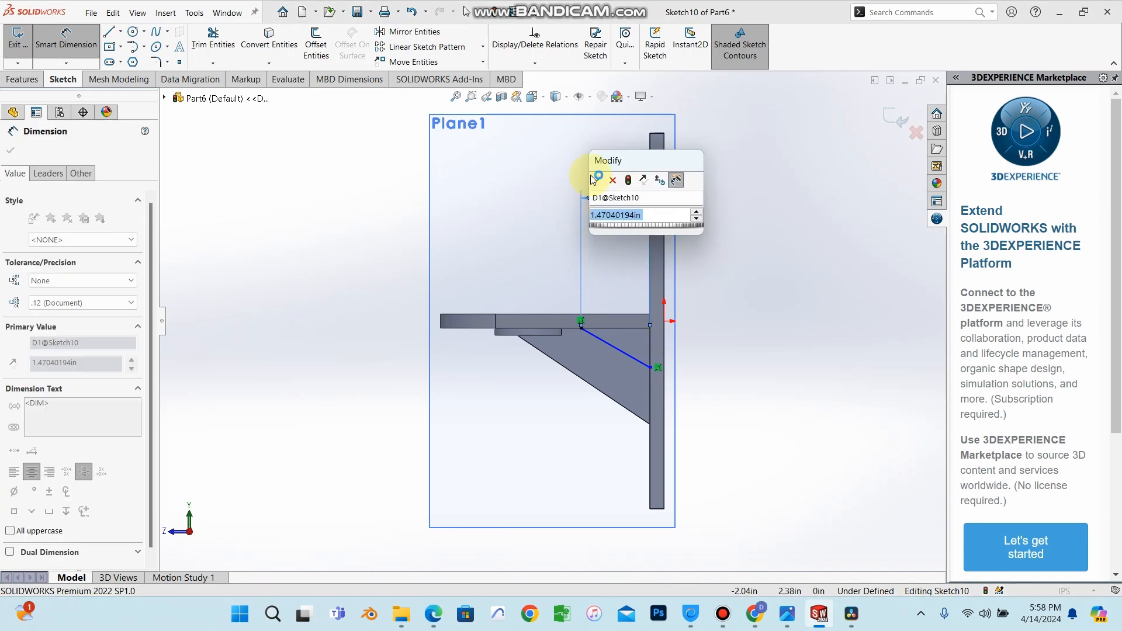
pyautogui.click(594, 178)
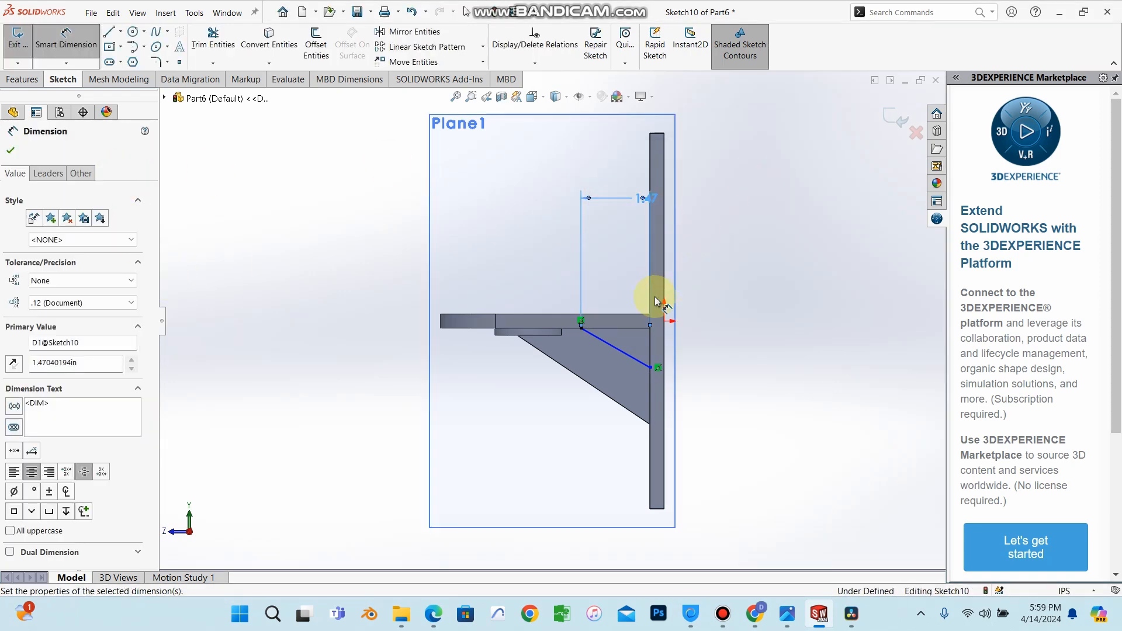
# Dimension the line's lower endpoint vertically from the origin and close the dimension.
pyautogui.click(651, 370)
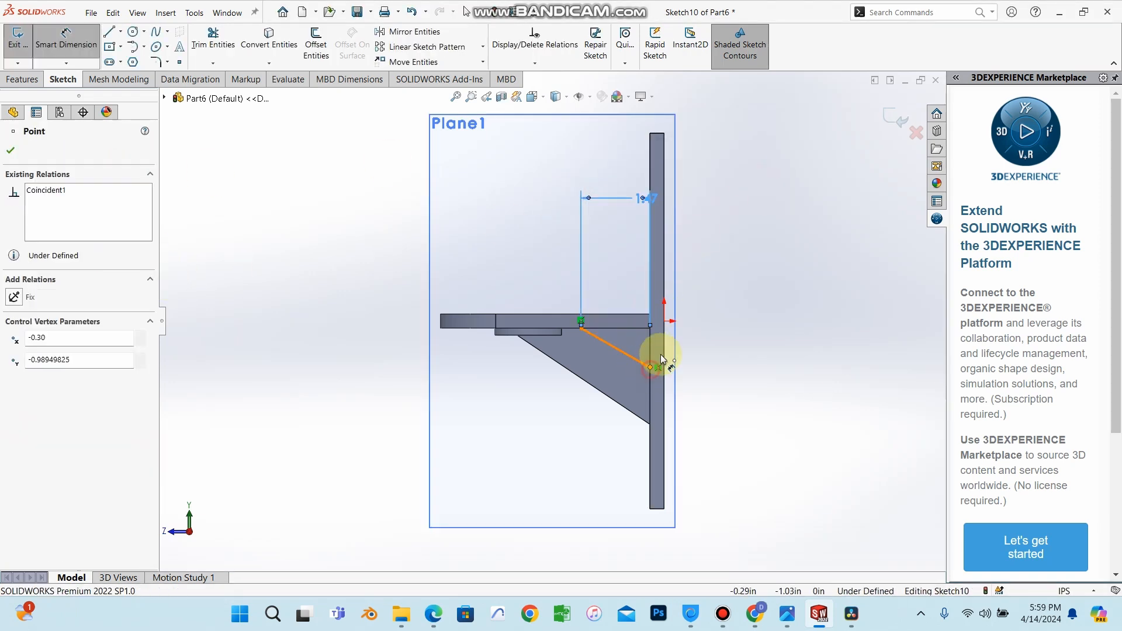
pyautogui.click(664, 321)
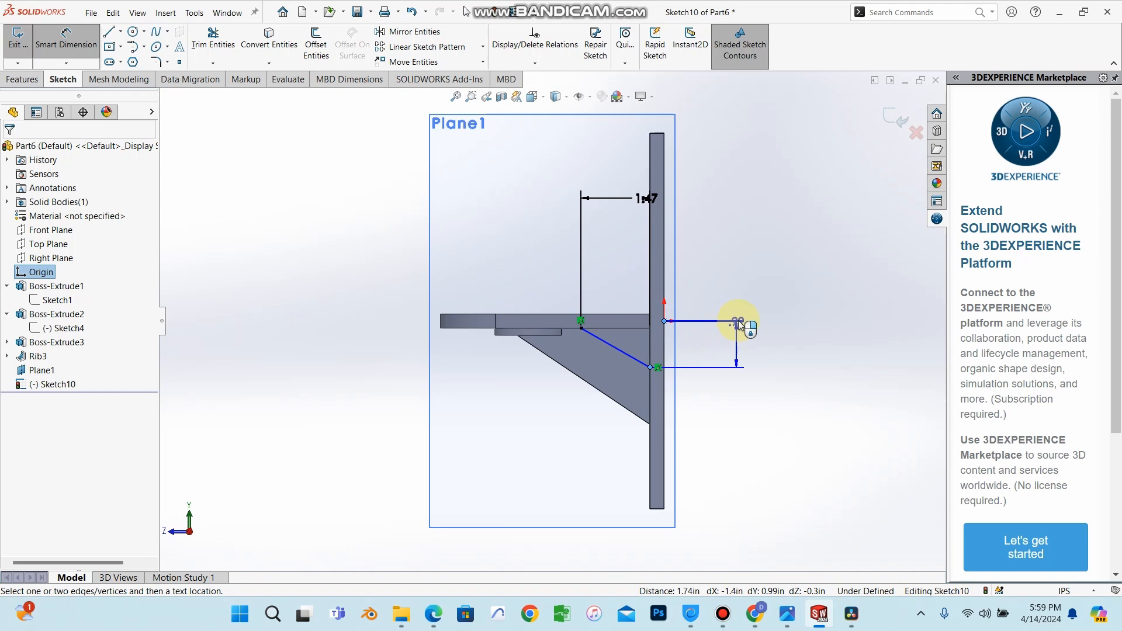
pyautogui.click(800, 347)
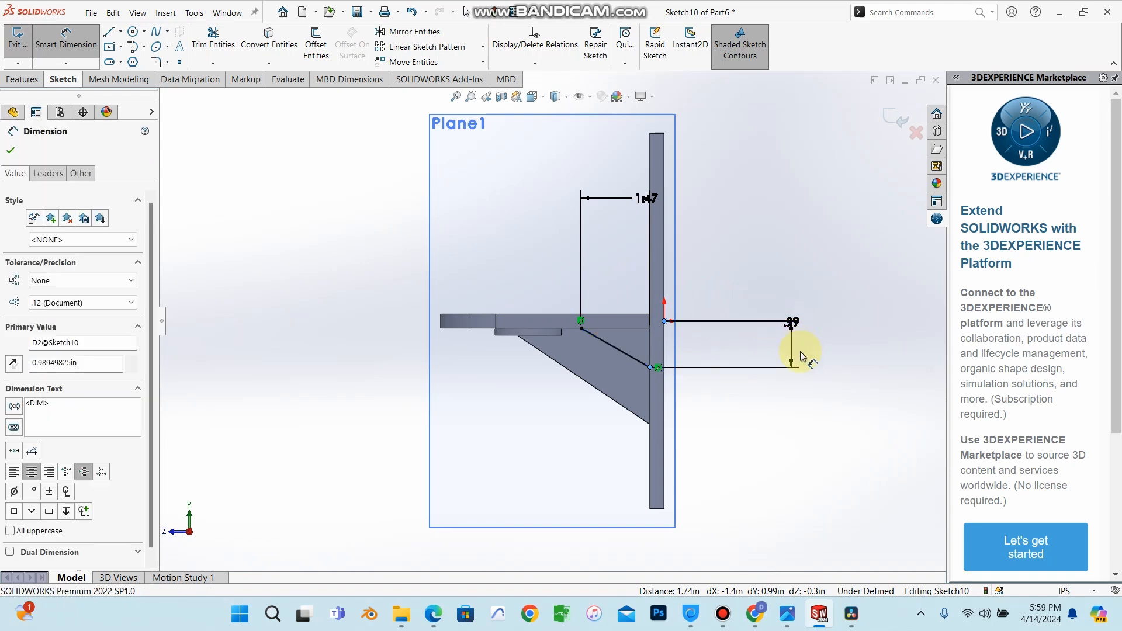
pyautogui.click(745, 305)
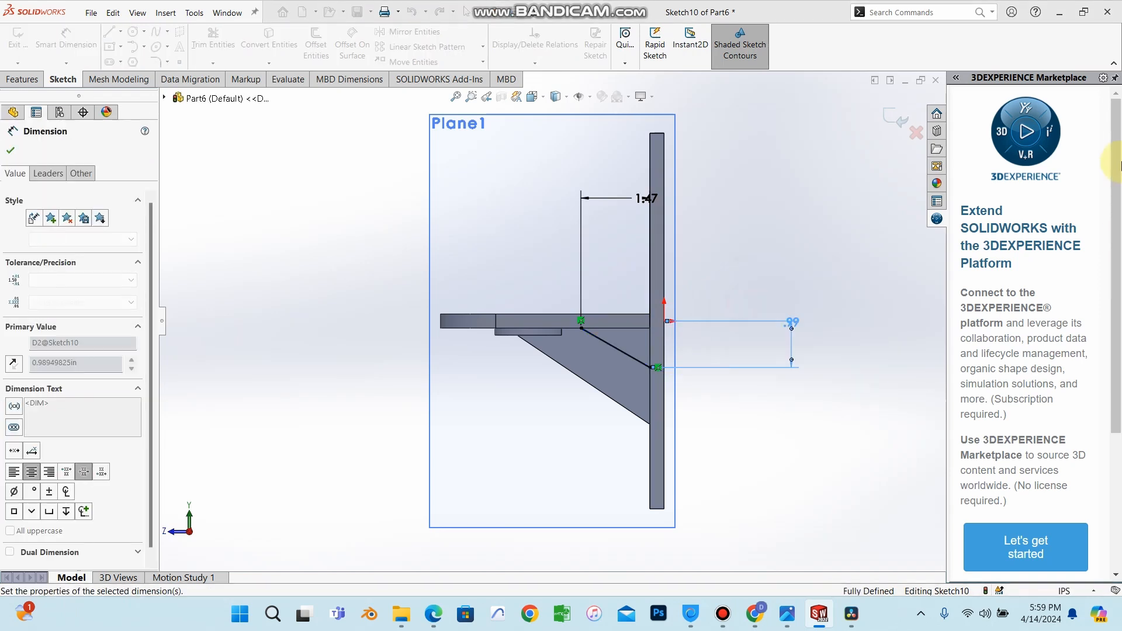
pyautogui.click(10, 153)
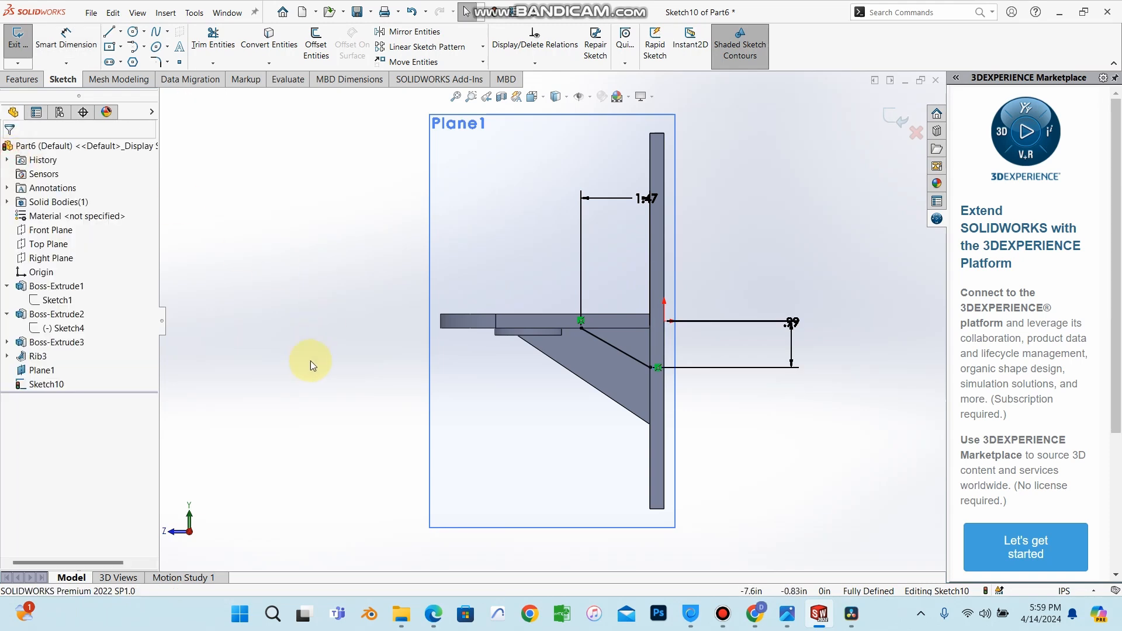
# Hide reference plane Plane1.
pyautogui.moveTo(311, 363)
pyautogui.mouseDown(button='middle')
pyautogui.moveTo(383, 381)
pyautogui.moveTo(472, 270)
pyautogui.moveTo(426, 226)
pyautogui.moveTo(409, 378)
pyautogui.moveTo(418, 264)
pyautogui.moveTo(498, 215)
pyautogui.moveTo(444, 201)
pyautogui.moveTo(541, 376)
pyautogui.moveTo(551, 439)
pyautogui.moveTo(541, 526)
pyautogui.moveTo(583, 395)
pyautogui.moveTo(583, 409)
pyautogui.moveTo(536, 388)
pyautogui.moveTo(574, 393)
pyautogui.mouseUp(button='middle')
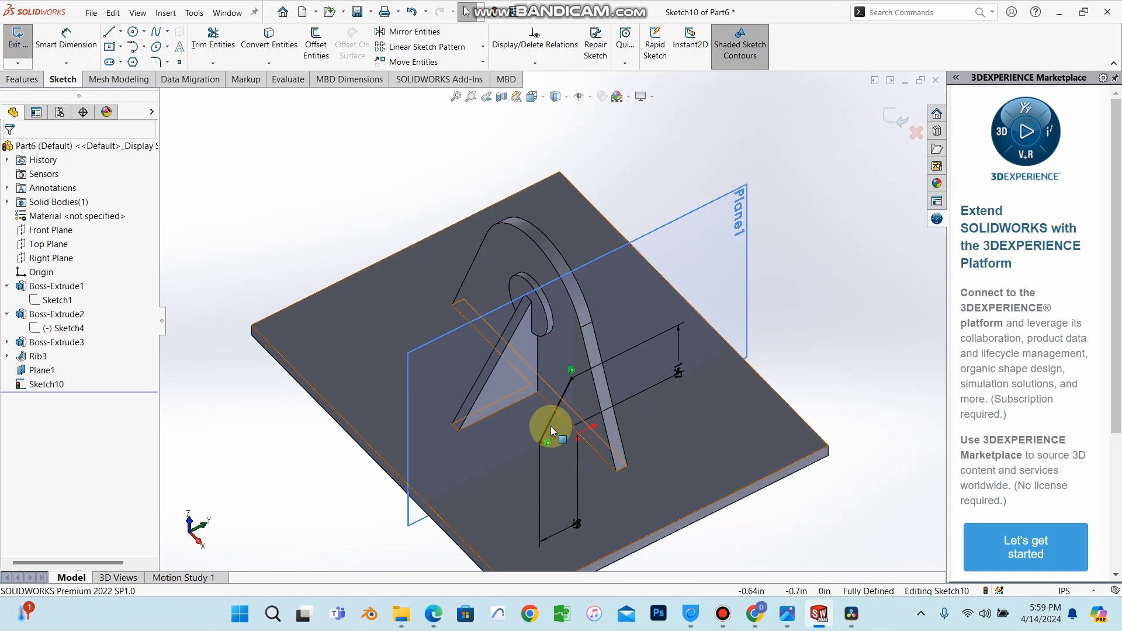
pyautogui.click(26, 80)
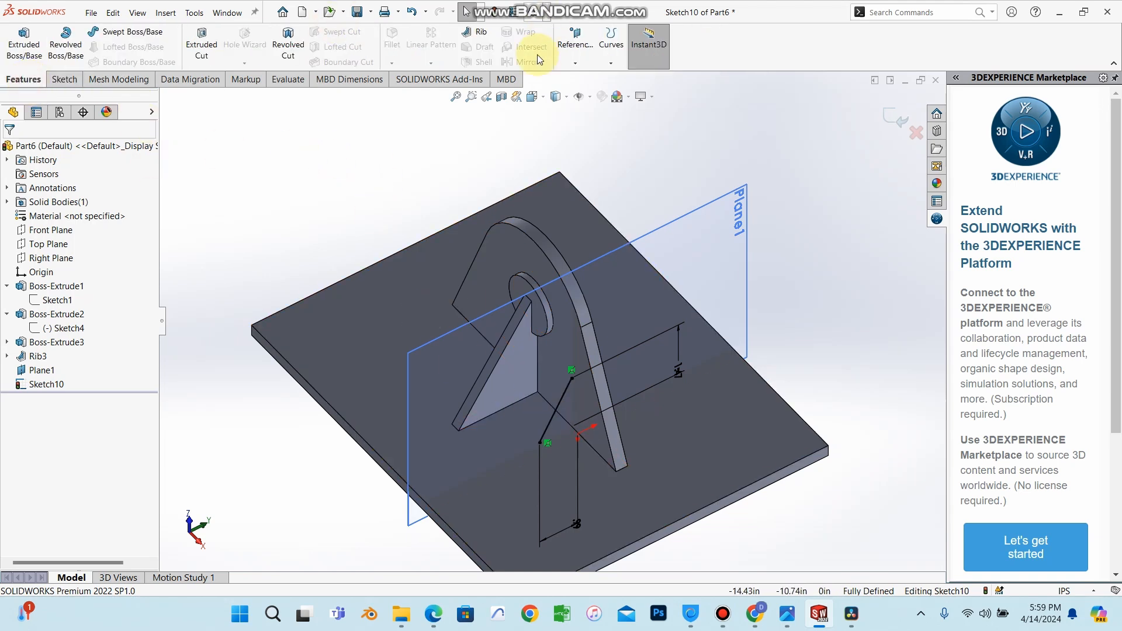
pyautogui.click(48, 374)
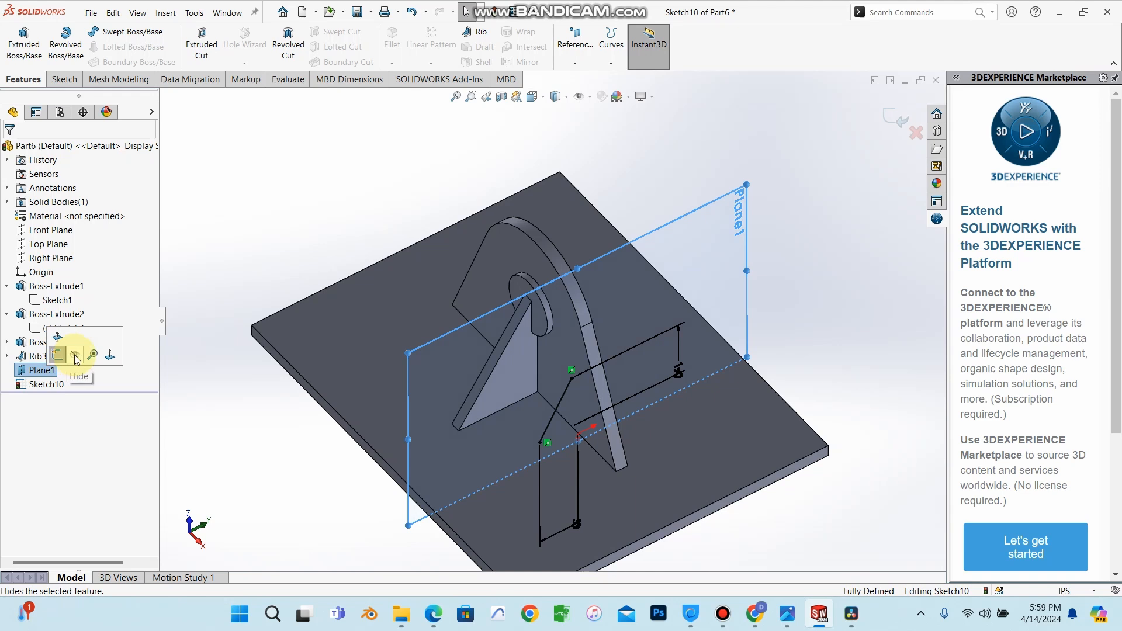
pyautogui.click(76, 360)
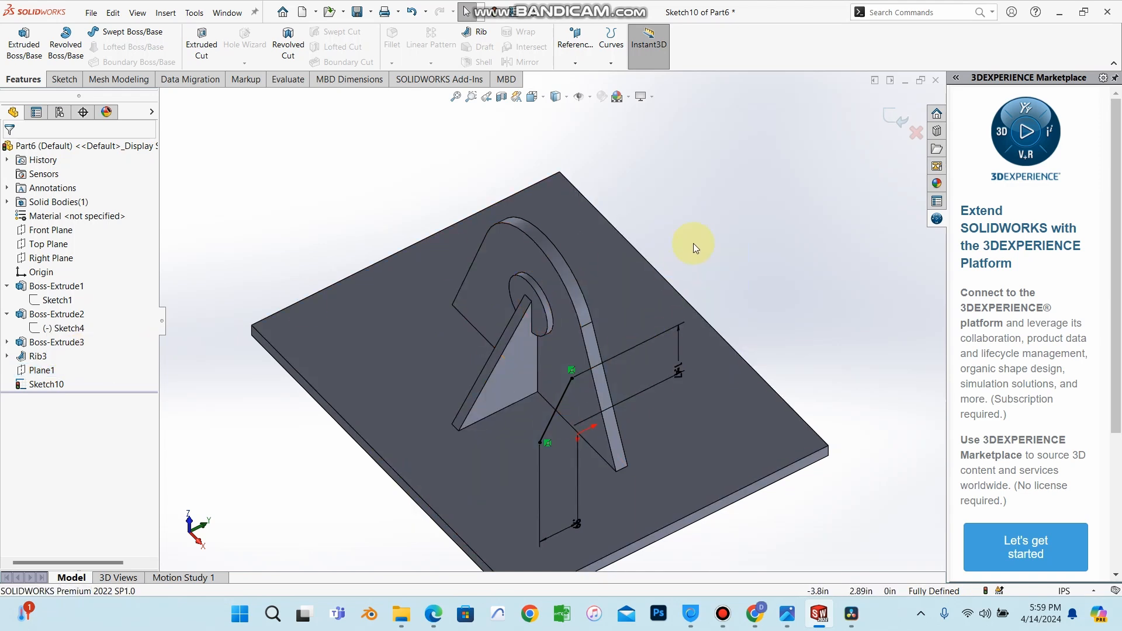
# Create a Rib from the sketched line with 0.25 in thickness, flipping the material side toward the bracket.
pyautogui.moveTo(689, 243); pyautogui.dragTo(188, 143, button='middle')
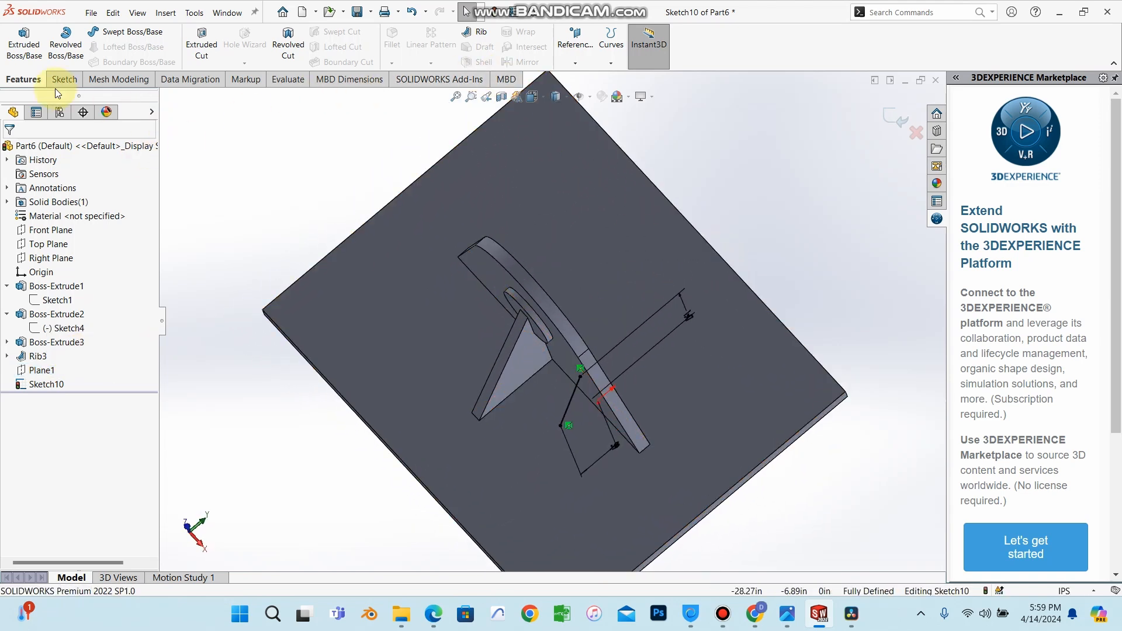
pyautogui.click(479, 36)
pyautogui.moveTo(463, 296); pyautogui.dragTo(489, 378, button='middle')
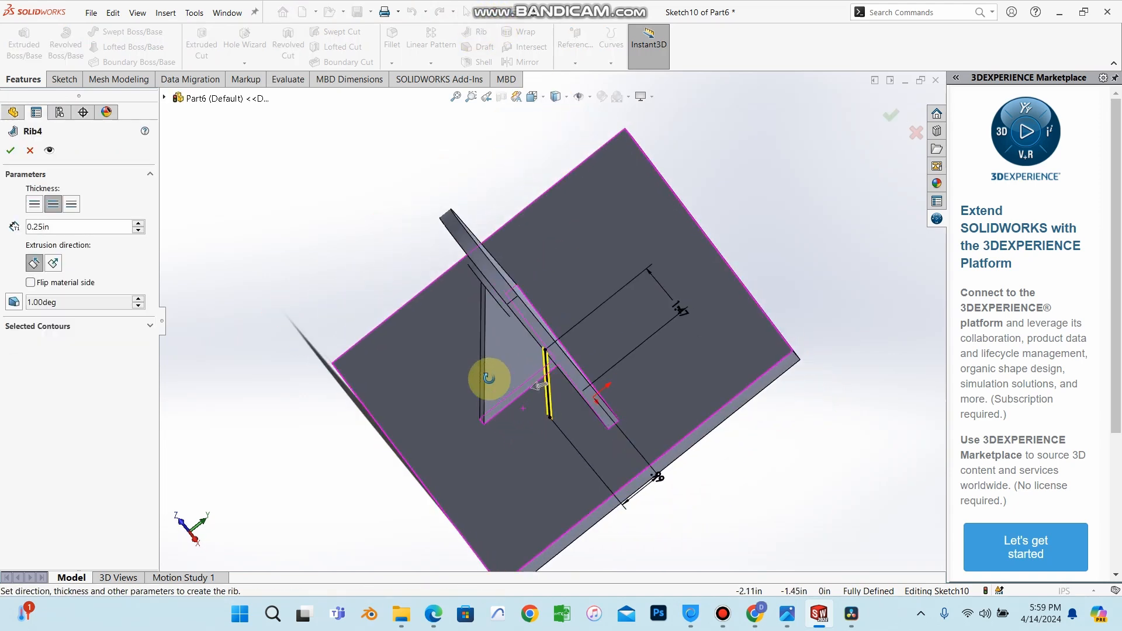
pyautogui.click(31, 283)
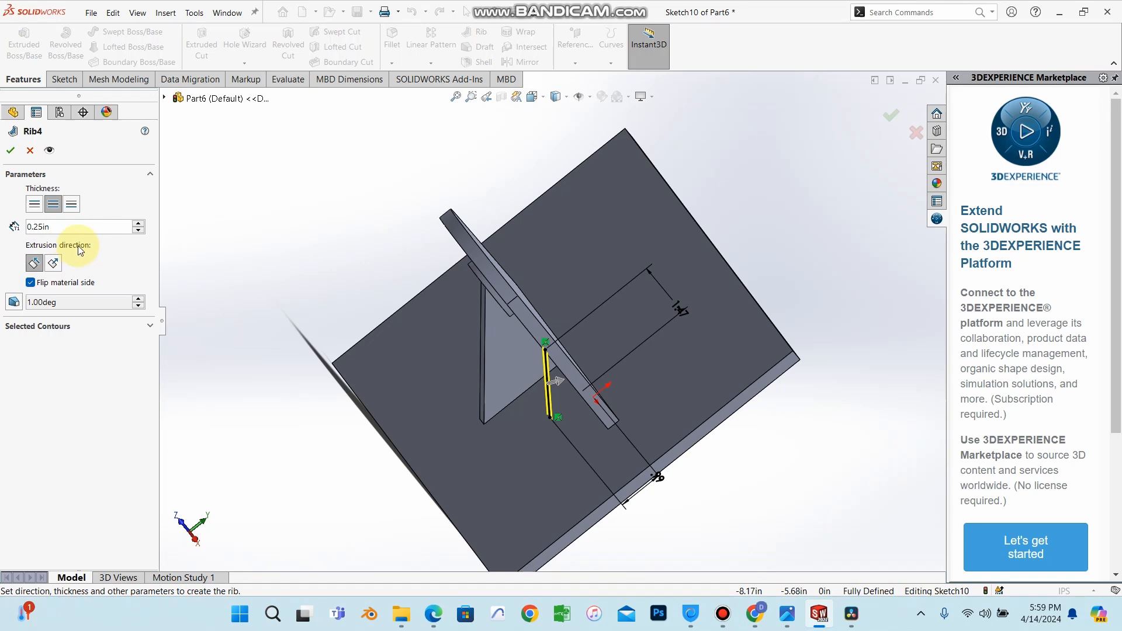
pyautogui.moveTo(515, 351); pyautogui.dragTo(577, 380, button='middle')
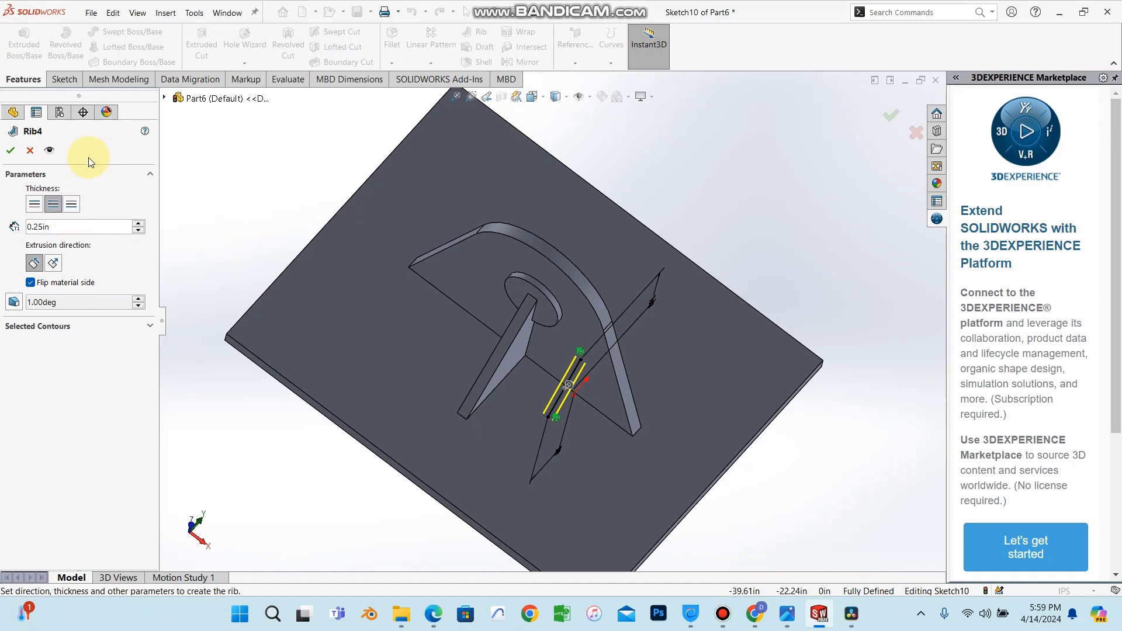
pyautogui.click(10, 153)
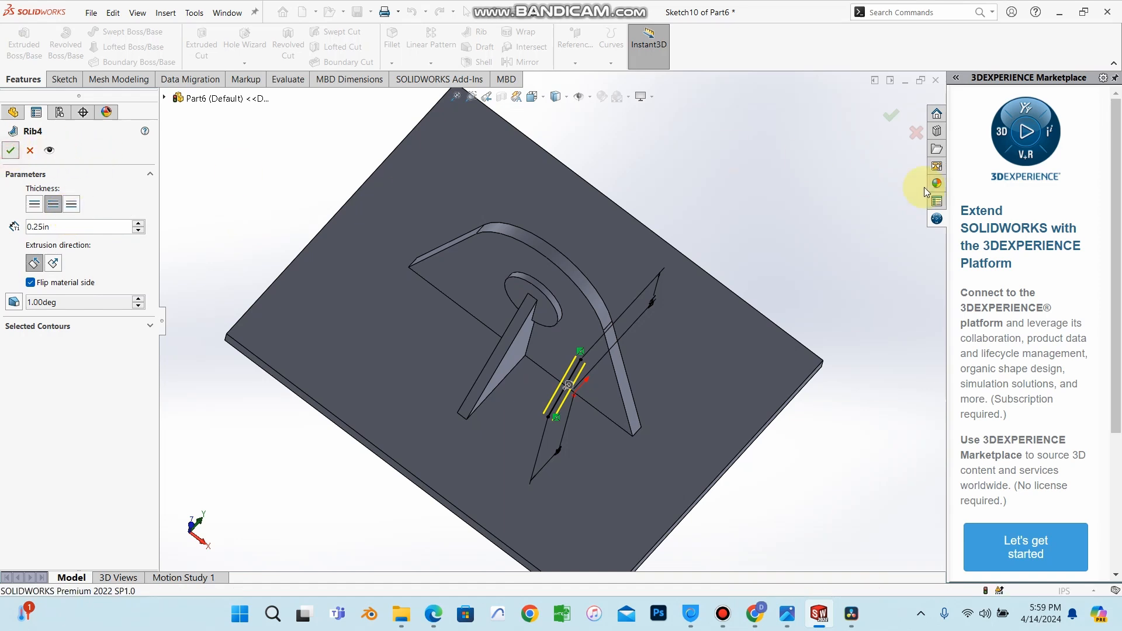
# Orbit and zoom around the model to inspect the new rib.
pyautogui.moveTo(710, 220); pyautogui.dragTo(609, 226, button='middle')
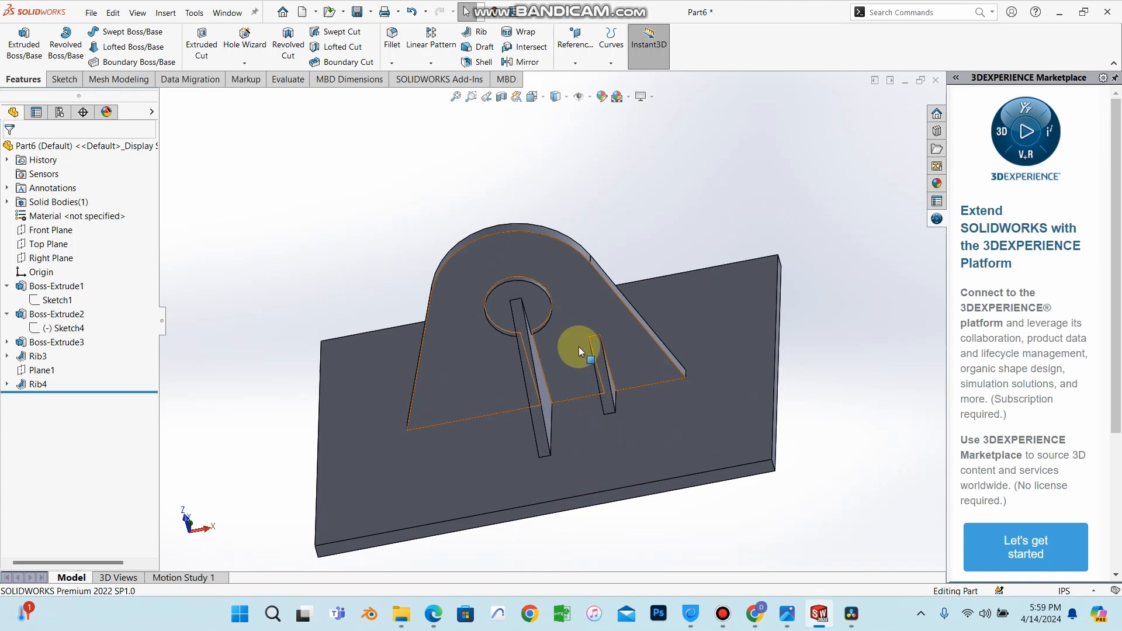
pyautogui.scroll(-3, 568, 394)
pyautogui.scroll(5, 569, 394)
pyautogui.moveTo(571, 394); pyautogui.dragTo(545, 469, button='middle')
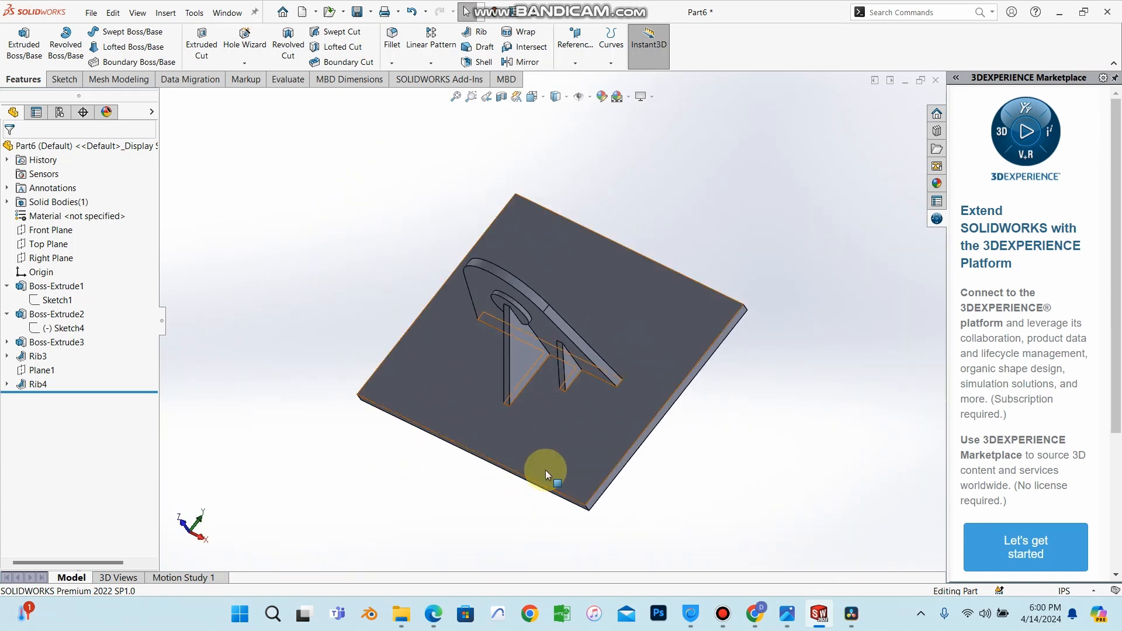
pyautogui.scroll(-4, 527, 386)
pyautogui.scroll(3, 553, 406)
pyautogui.moveTo(569, 337); pyautogui.dragTo(530, 264, button='middle')
pyautogui.scroll(-2, 575, 307)
pyautogui.moveTo(583, 321); pyautogui.dragTo(491, 270, button='middle')
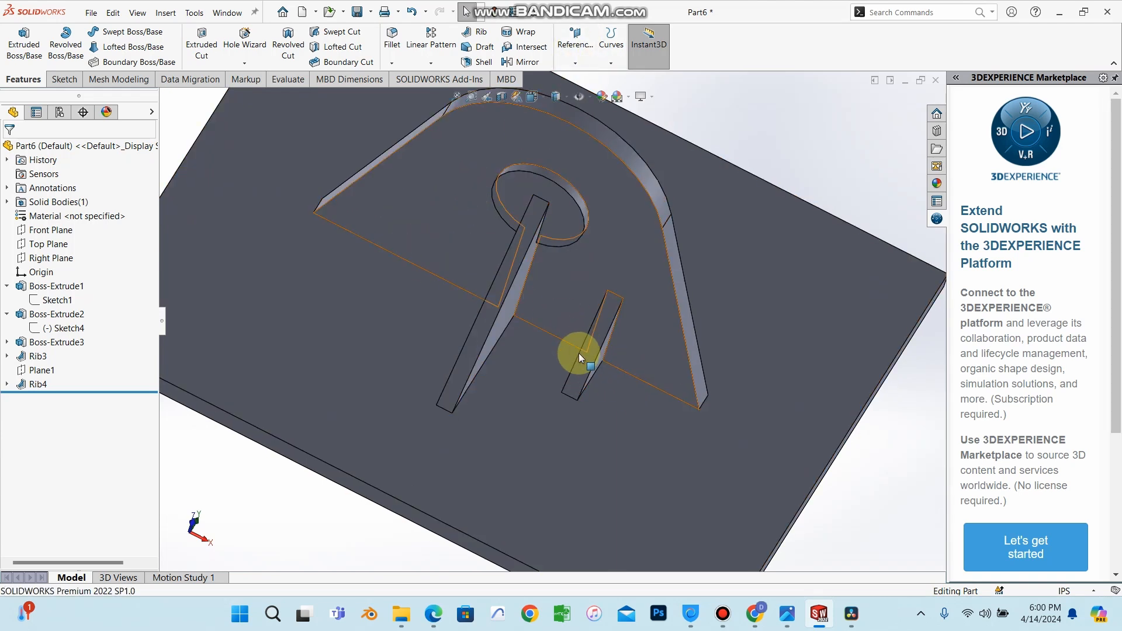
pyautogui.moveTo(579, 353); pyautogui.dragTo(600, 300, button='middle')
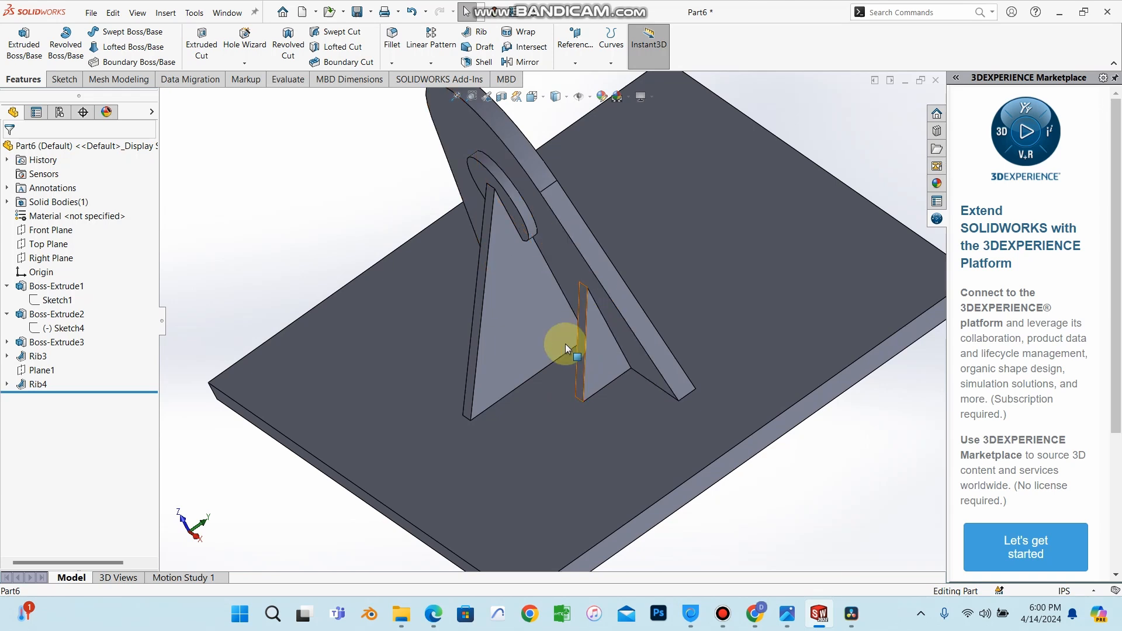
pyautogui.scroll(3, 507, 290)
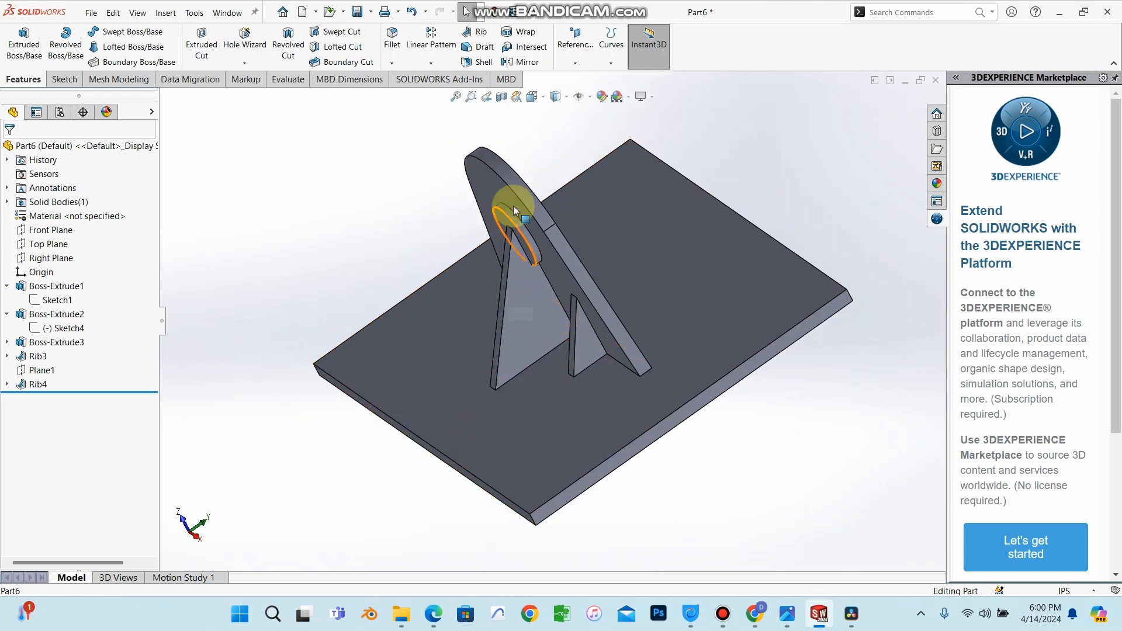
pyautogui.moveTo(405, 266); pyautogui.dragTo(452, 312, button='middle')
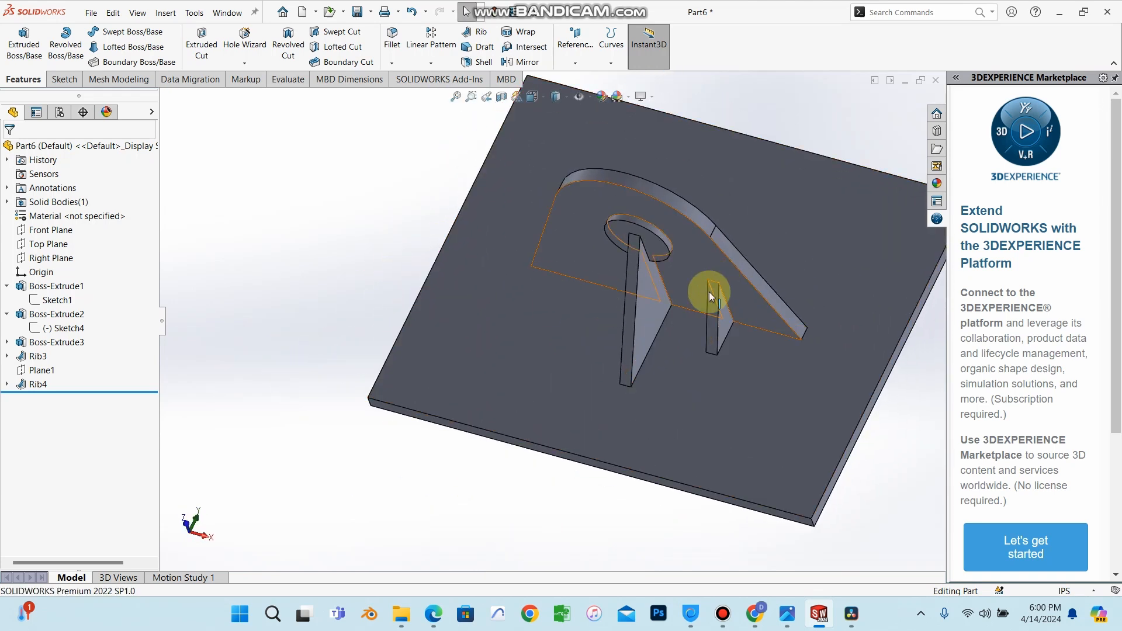
pyautogui.moveTo(721, 328)
pyautogui.mouseDown(button='middle')
pyautogui.moveTo(741, 350)
pyautogui.moveTo(722, 326)
pyautogui.mouseUp(button='middle')
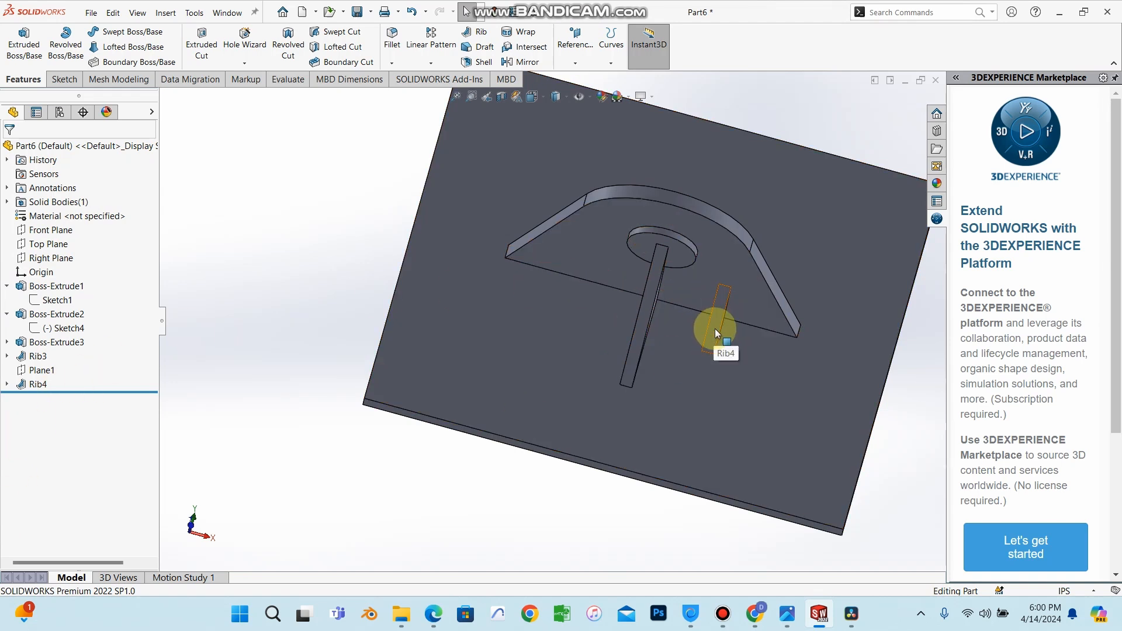
# Mirror Rib4 about the Right Plane to create a matching rib on the other side.
pyautogui.click(35, 384)
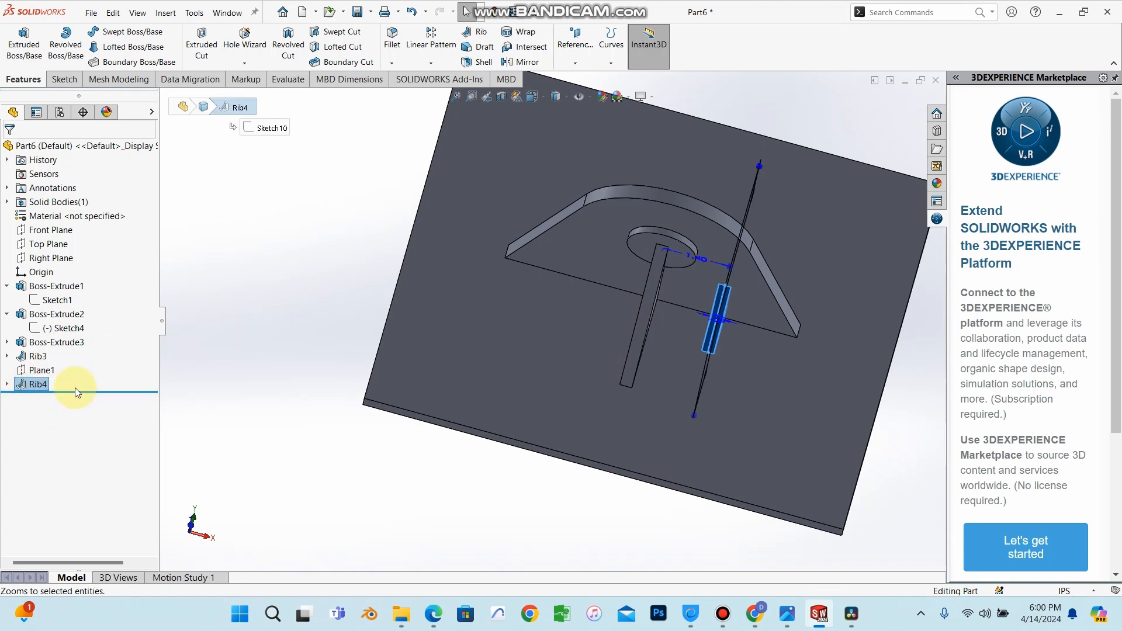
pyautogui.moveTo(615, 357); pyautogui.dragTo(1114, 10, button='middle')
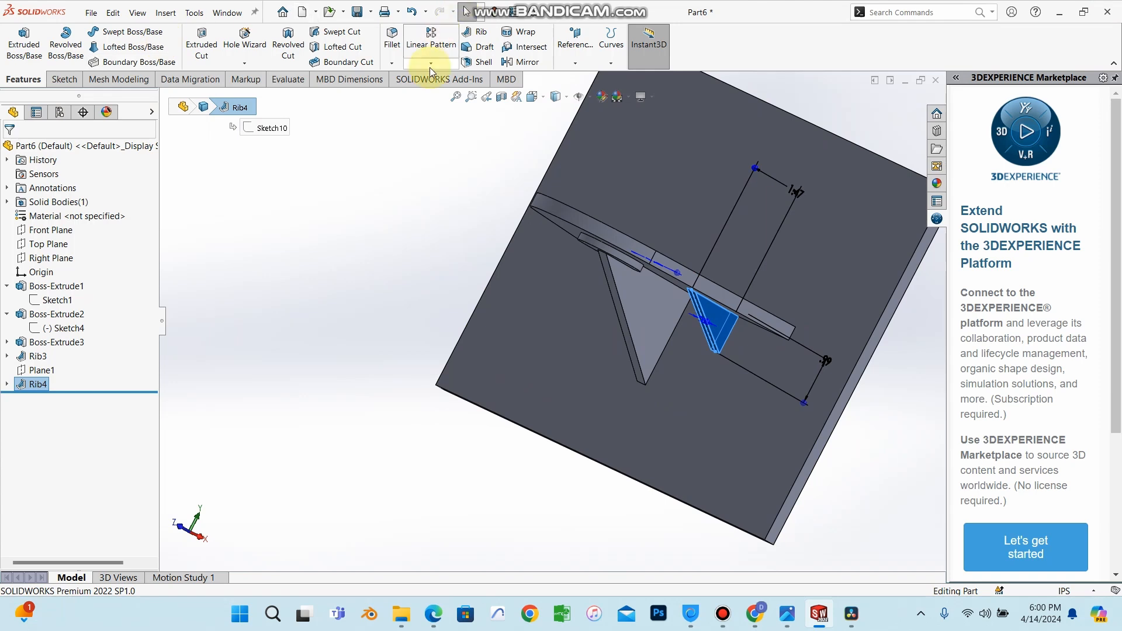
pyautogui.click(527, 63)
pyautogui.moveTo(566, 329); pyautogui.dragTo(188, 295, button='middle')
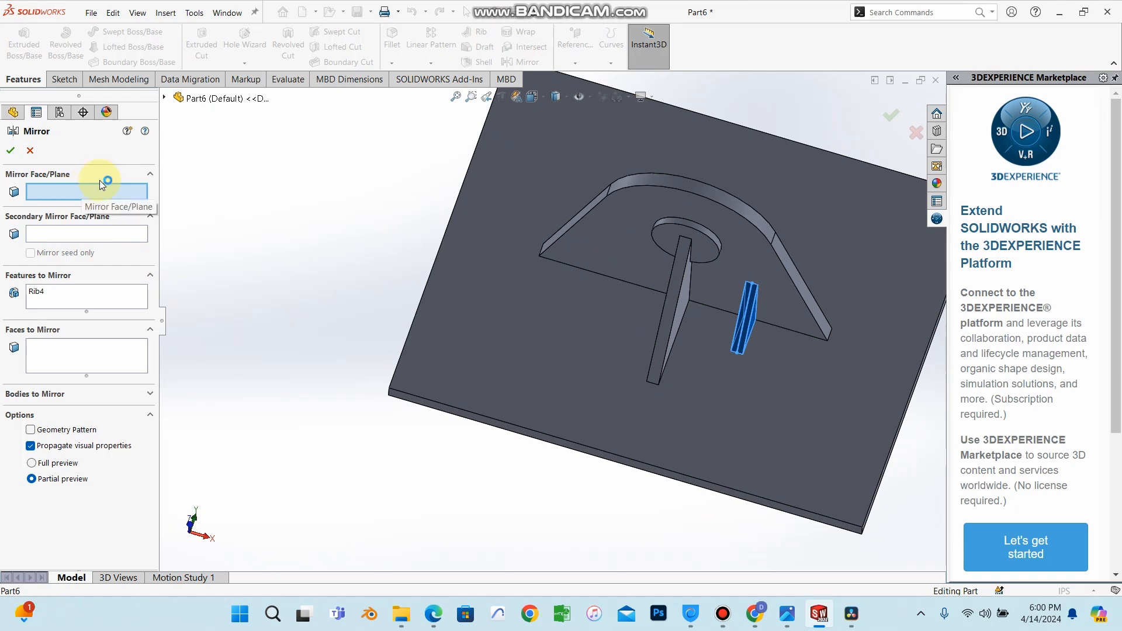
pyautogui.click(165, 99)
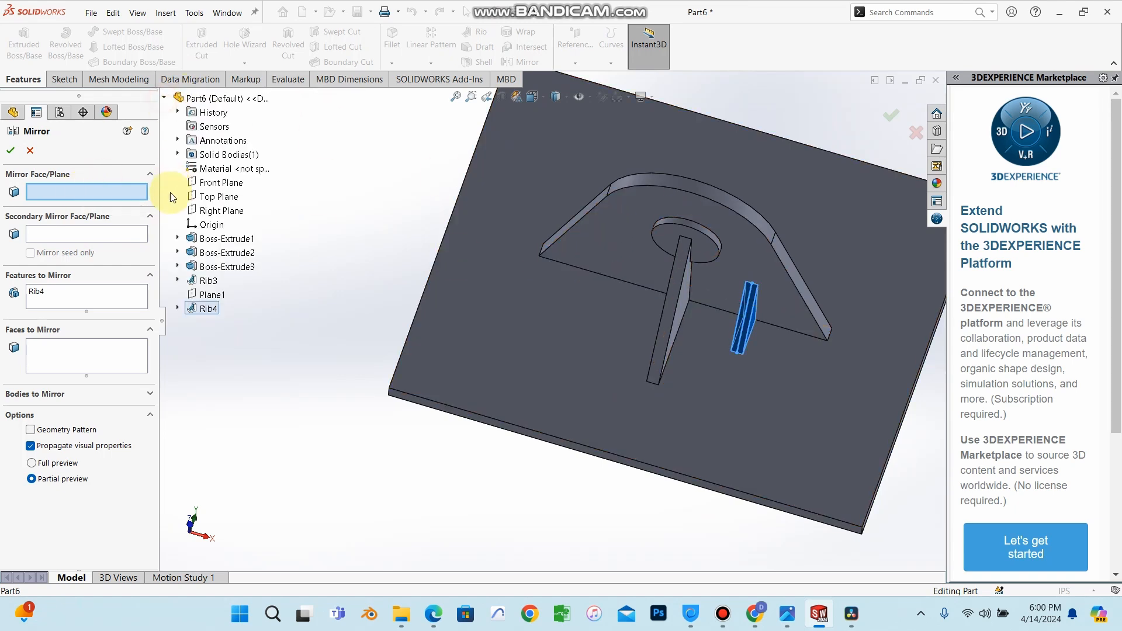
pyautogui.click(208, 212)
pyautogui.moveTo(664, 250); pyautogui.dragTo(679, 318, button='middle')
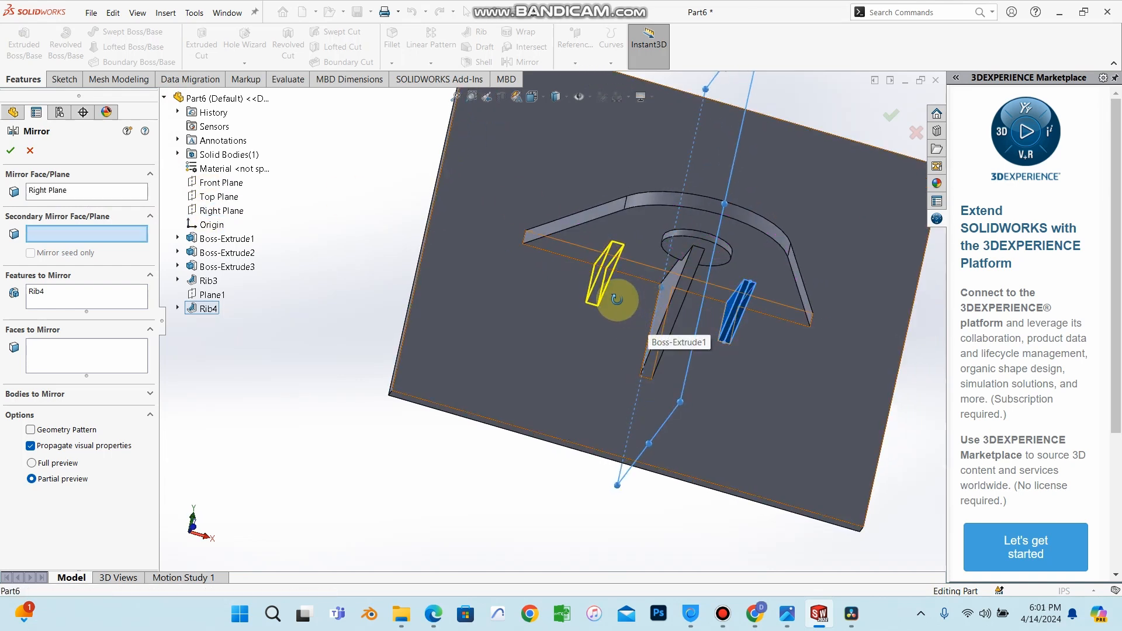
pyautogui.moveTo(616, 299); pyautogui.dragTo(566, 279, button='middle')
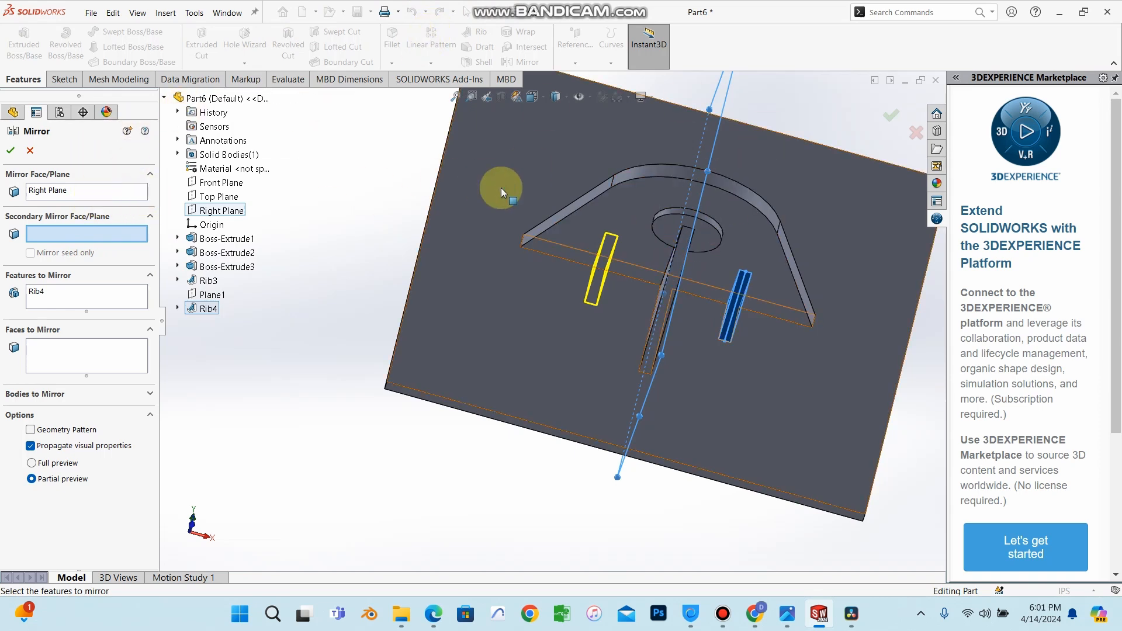
pyautogui.rightClick(499, 328)
# Orbit and zoom around the model to inspect the mirrored ribs.
pyautogui.moveTo(639, 328); pyautogui.dragTo(598, 268, button='middle')
pyautogui.scroll(-3, 734, 304)
pyautogui.scroll(3, 734, 304)
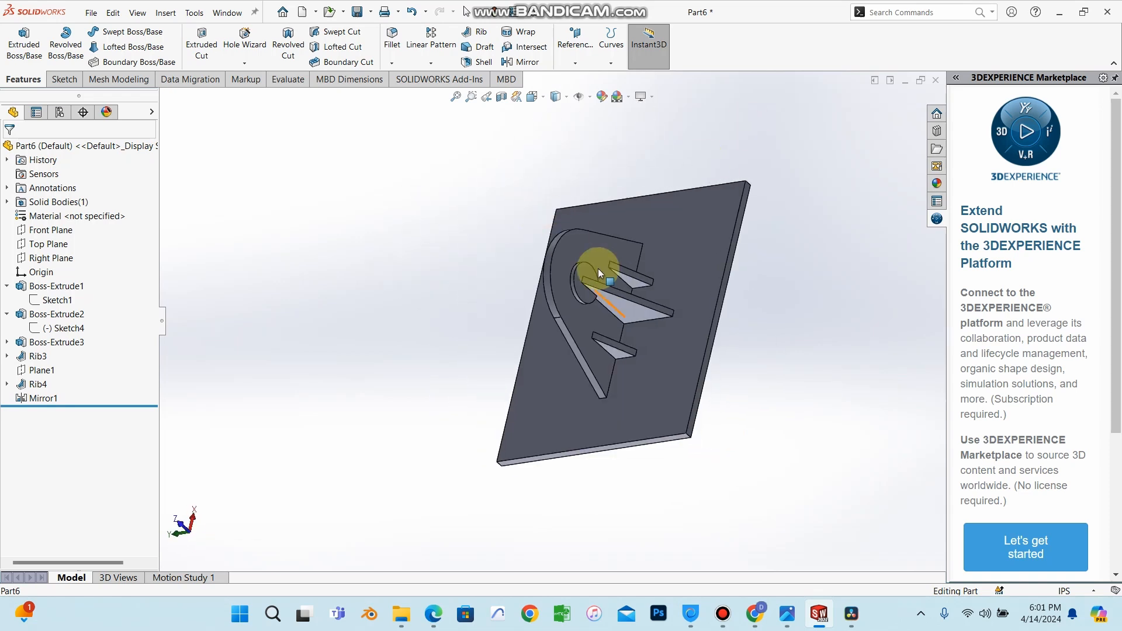
pyautogui.scroll(-3, 633, 367)
pyautogui.scroll(6, 647, 313)
pyautogui.scroll(-4, 579, 308)
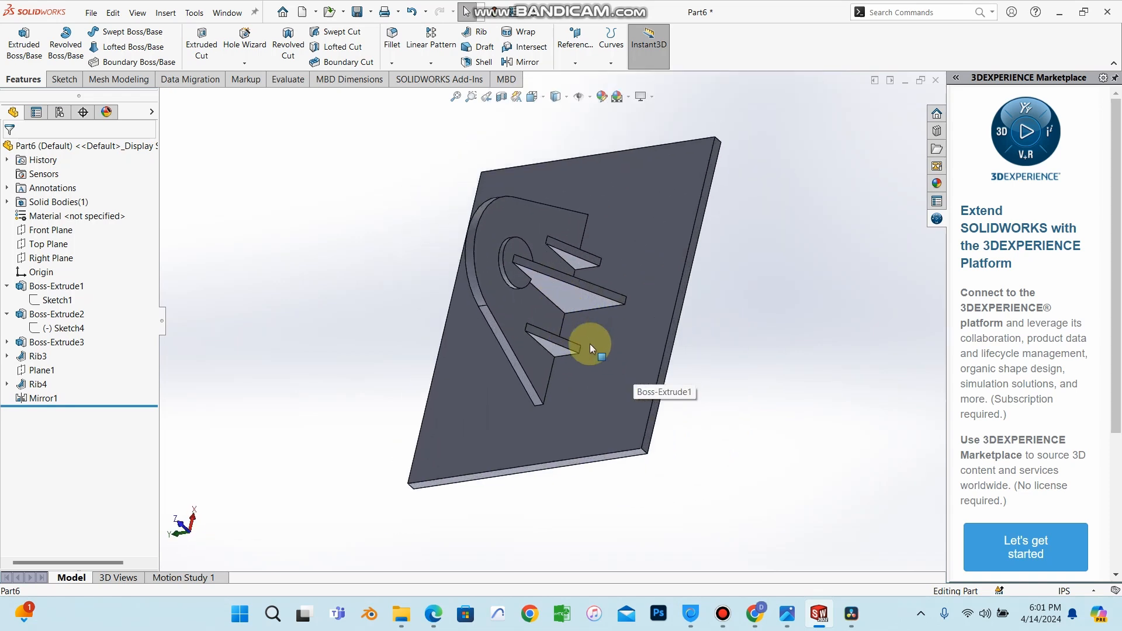
pyautogui.moveTo(590, 344); pyautogui.dragTo(637, 188, button='middle')
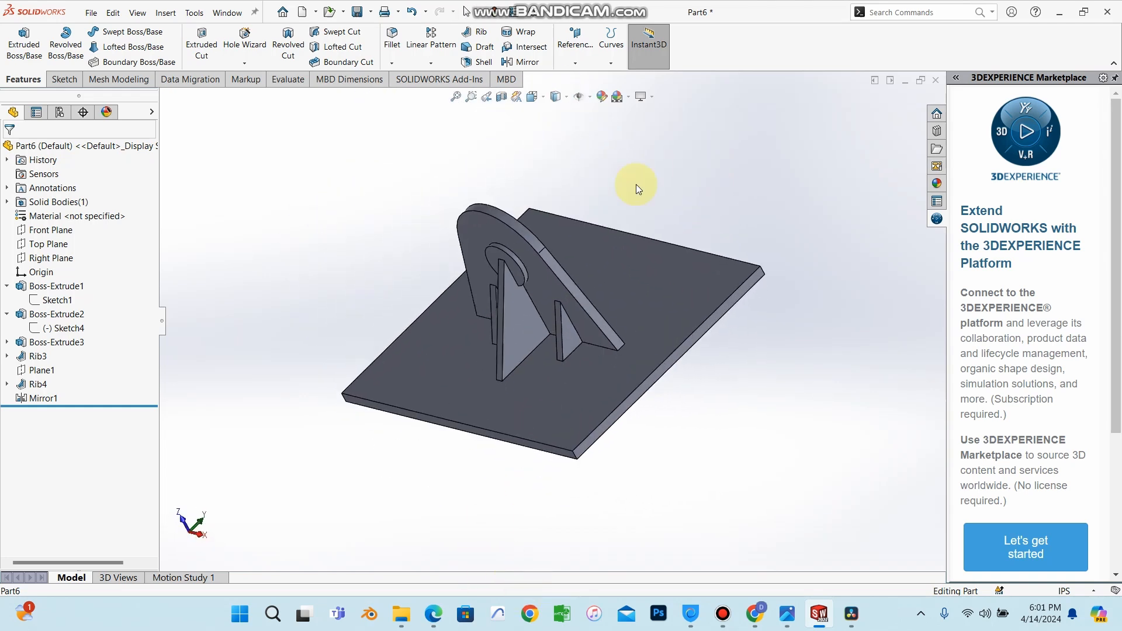
pyautogui.scroll(-3, 741, 300)
pyautogui.scroll(2, 750, 281)
pyautogui.scroll(-4, 701, 290)
pyautogui.moveTo(585, 325); pyautogui.dragTo(605, 270, button='middle')
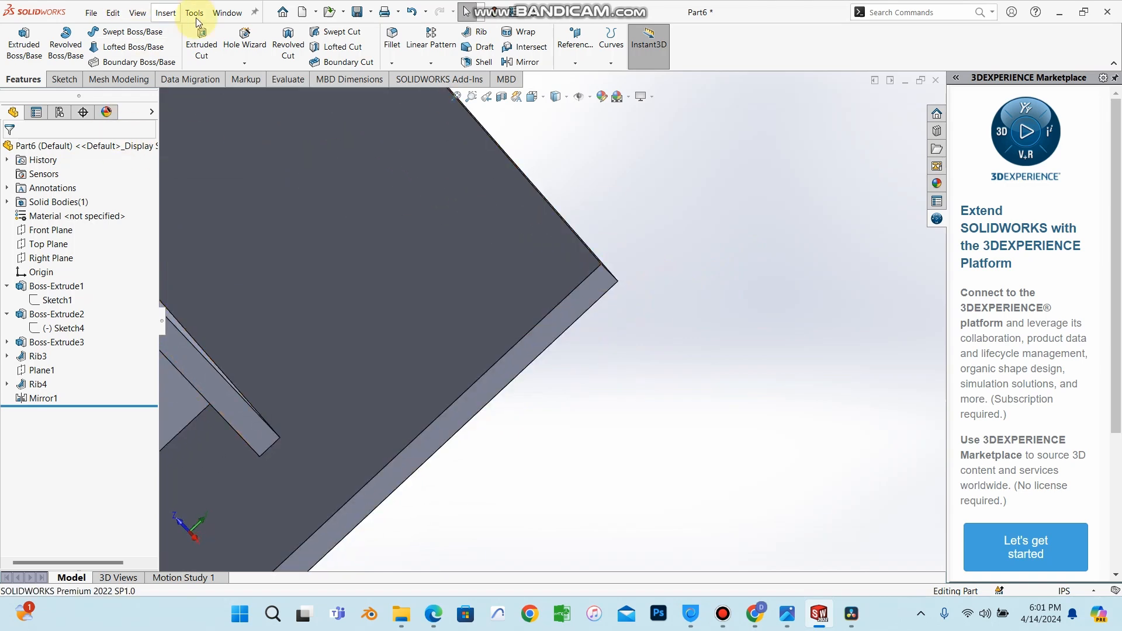
# Chamfer the plate's four vertical corner edges with a 0.3 in distance at 45°.
pyautogui.click(392, 63)
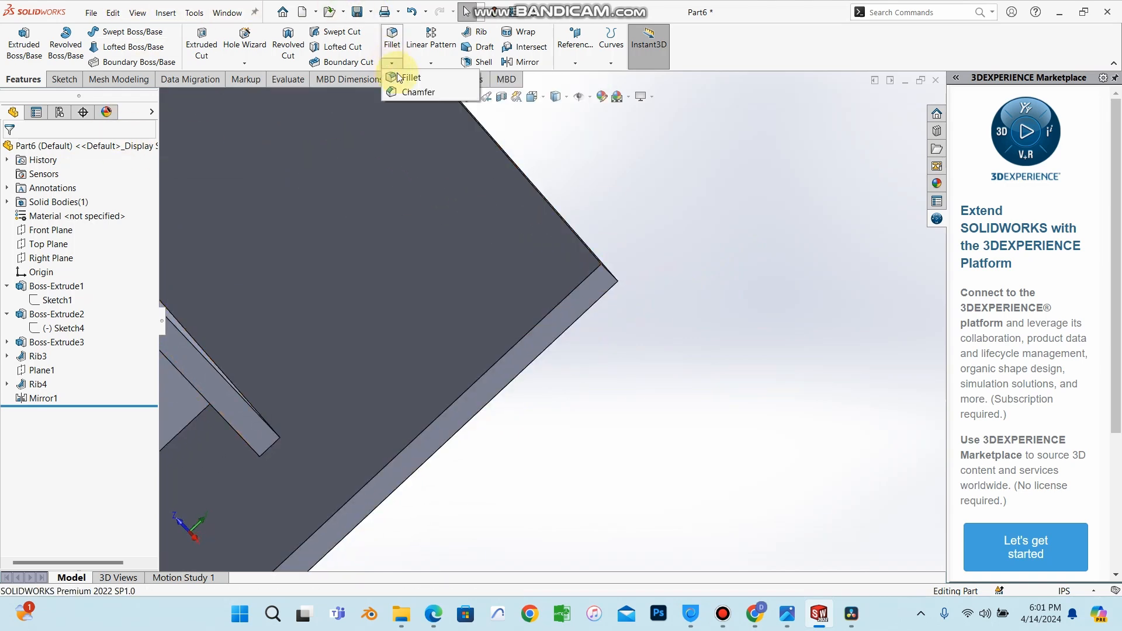
pyautogui.click(466, 163)
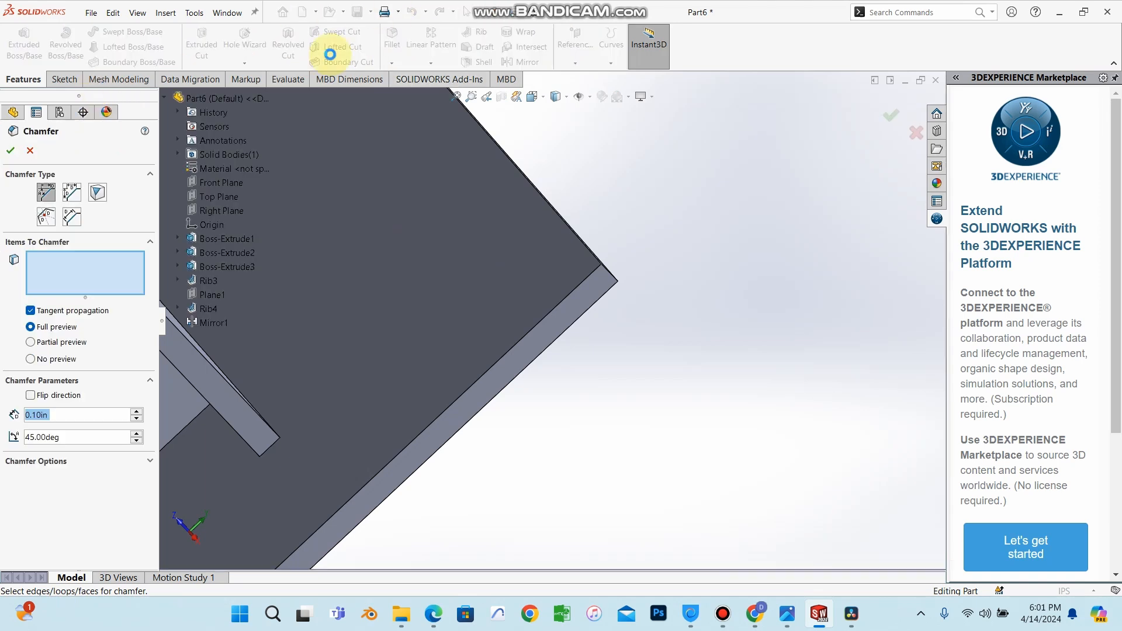
pyautogui.moveTo(484, 263); pyautogui.dragTo(479, 222, button='middle')
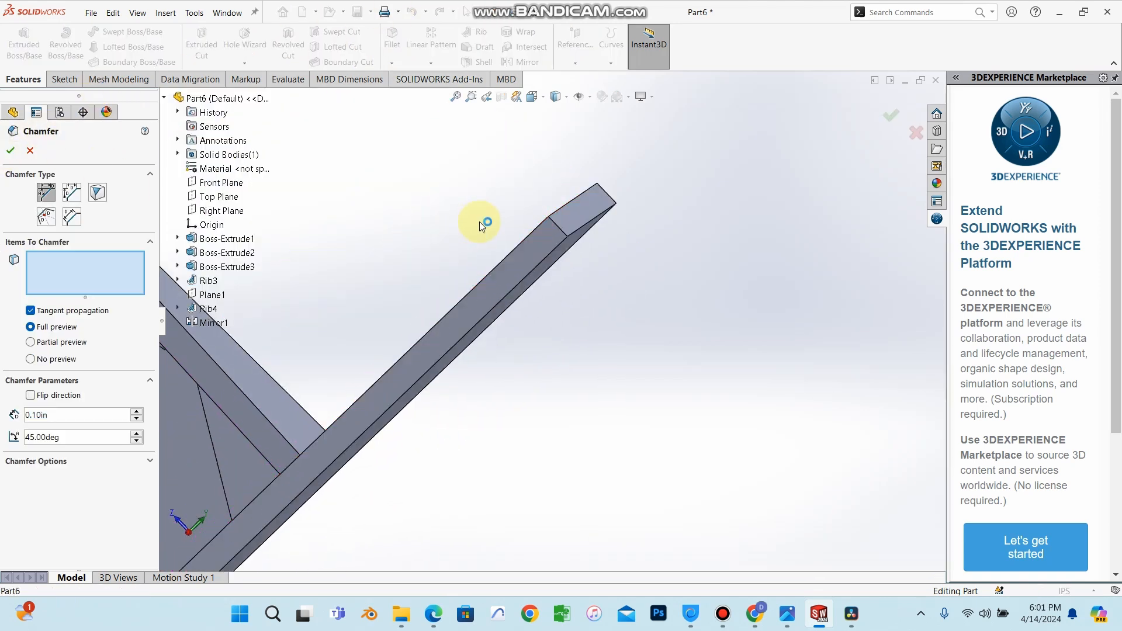
pyautogui.click(559, 226)
pyautogui.moveTo(635, 216)
pyautogui.mouseDown(button='middle')
pyautogui.moveTo(626, 281)
pyautogui.moveTo(616, 212)
pyautogui.mouseUp(button='middle')
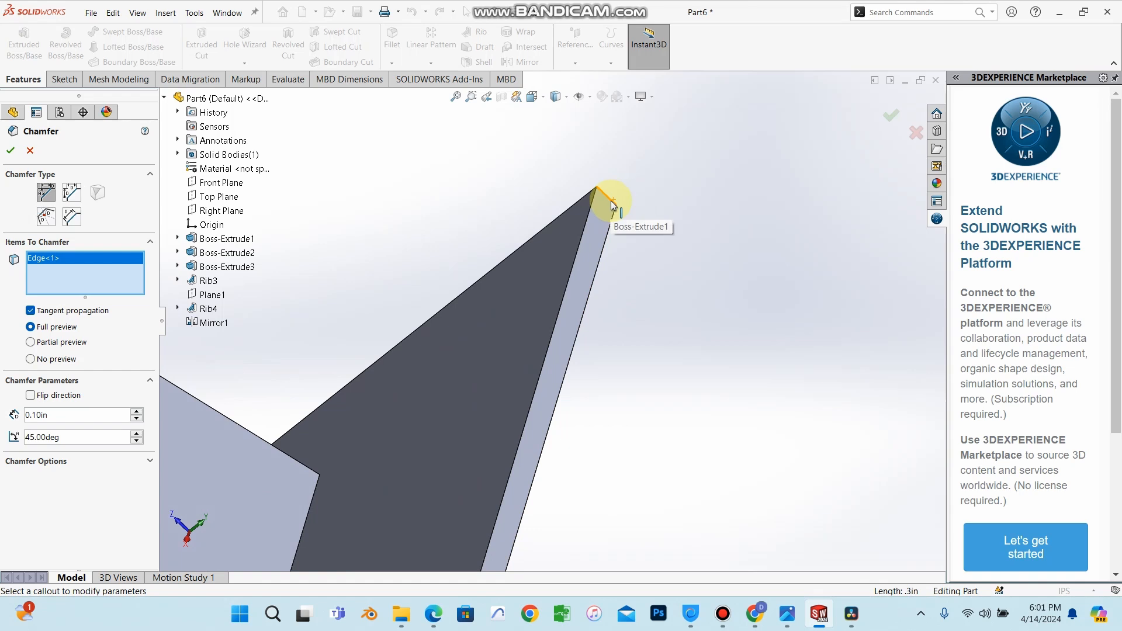
pyautogui.click(580, 307)
pyautogui.moveTo(579, 307); pyautogui.dragTo(524, 495, button='middle')
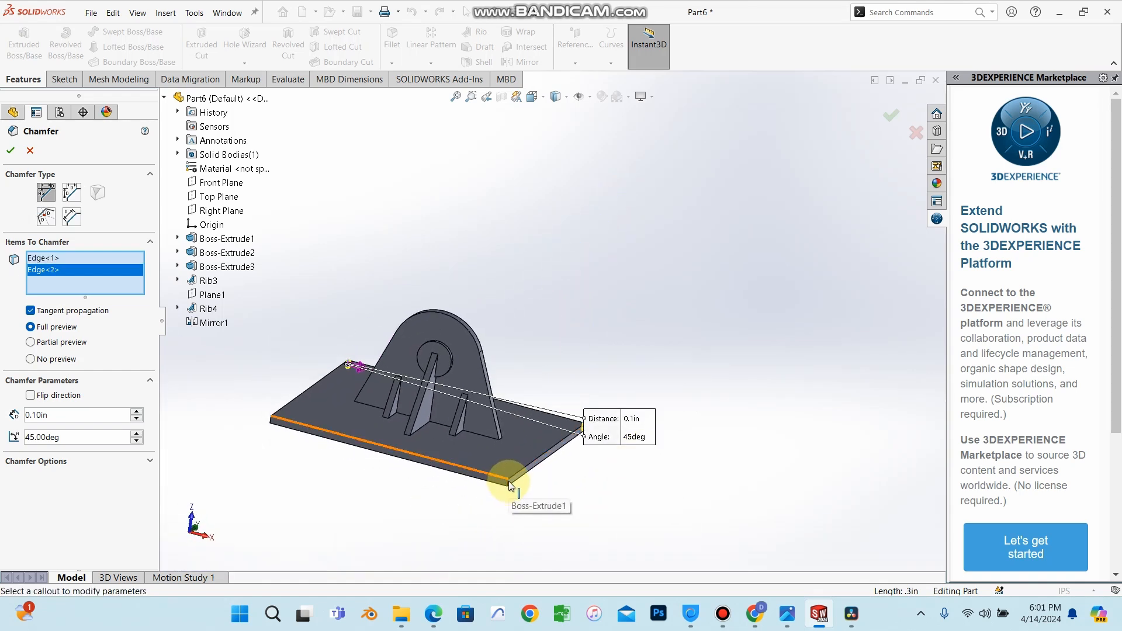
pyautogui.click(508, 483)
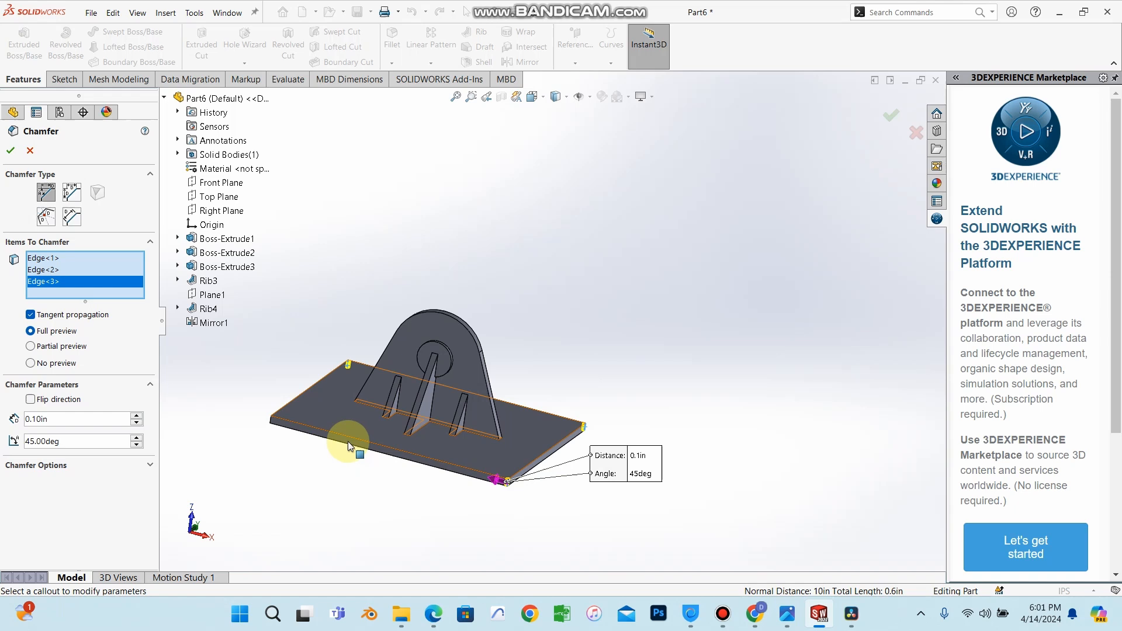
pyautogui.click(271, 421)
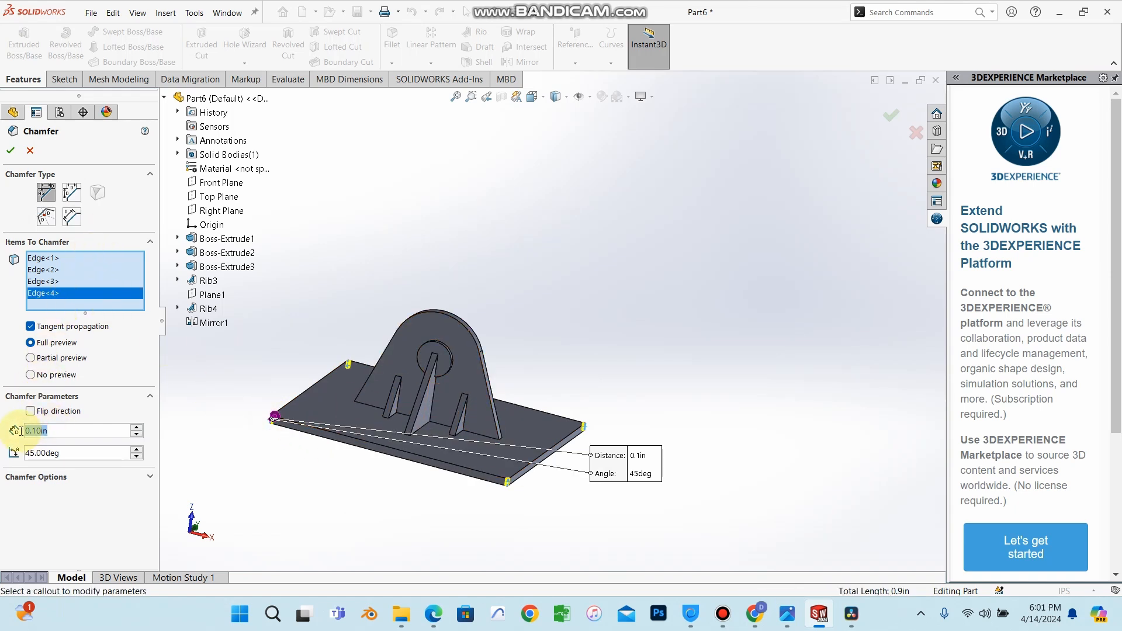
pyautogui.write('0.2')
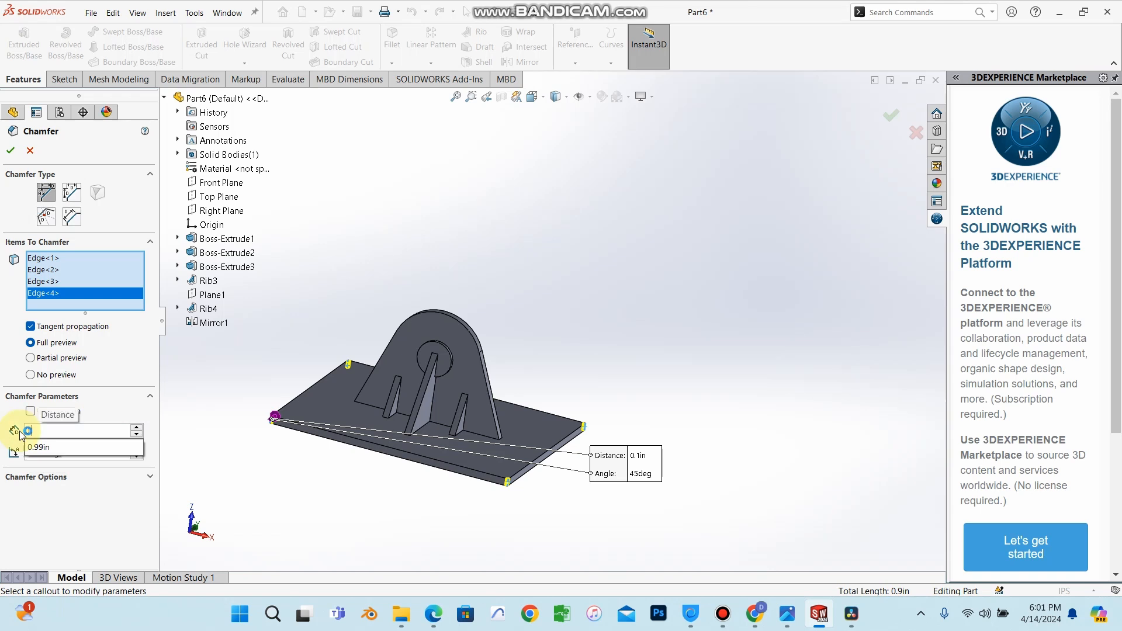
pyautogui.press('Return')
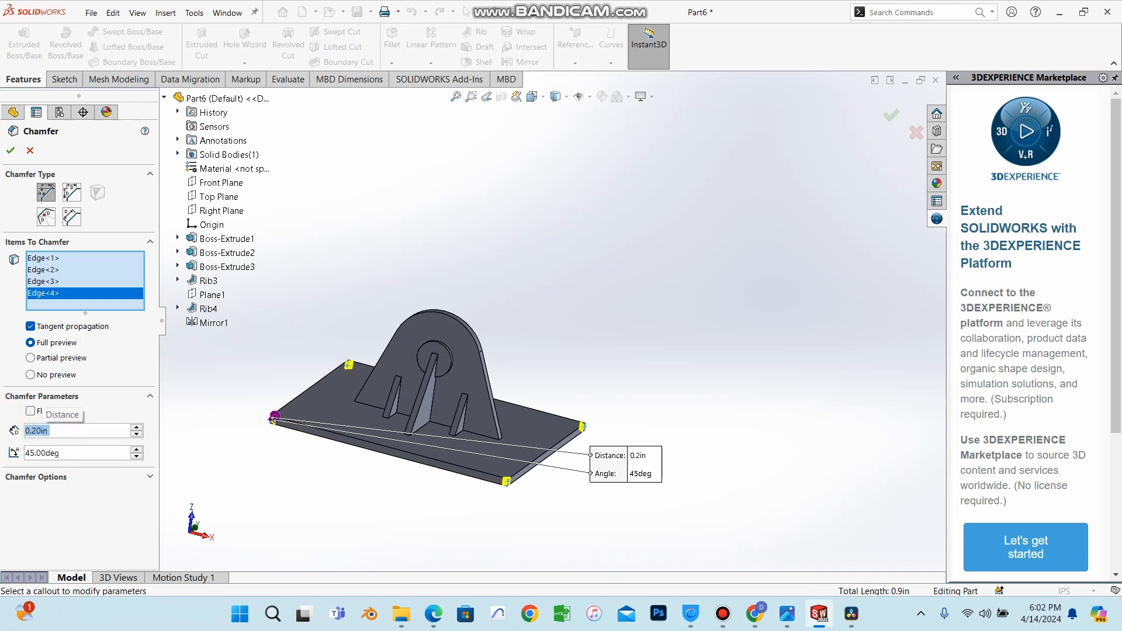
pyautogui.write('0.3')
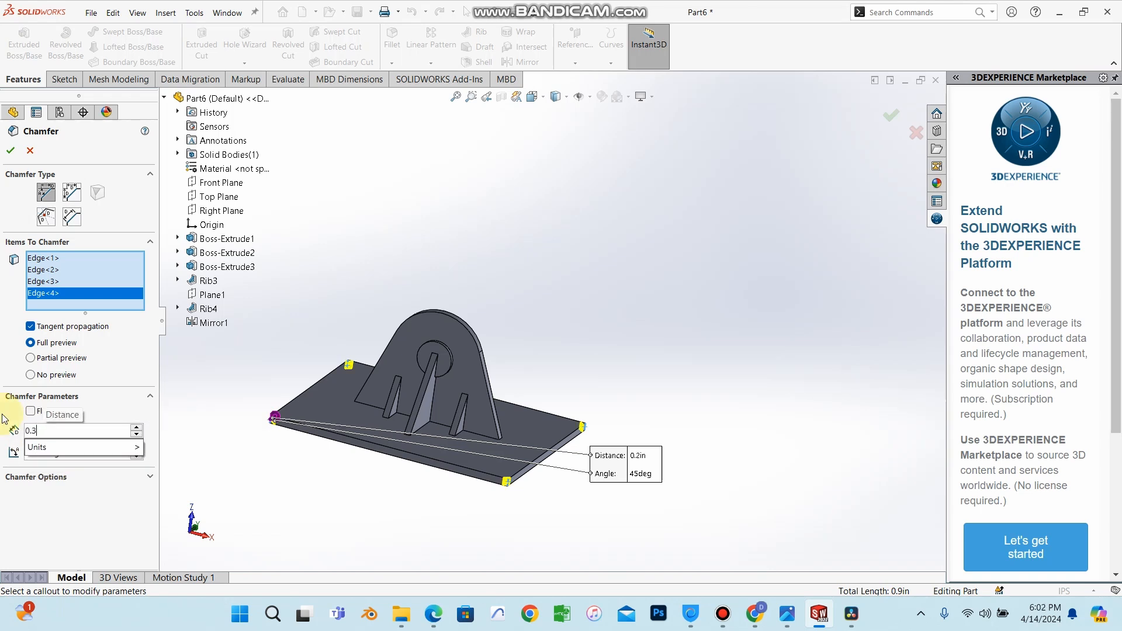
pyautogui.click(11, 151)
pyautogui.scroll(-5, 510, 462)
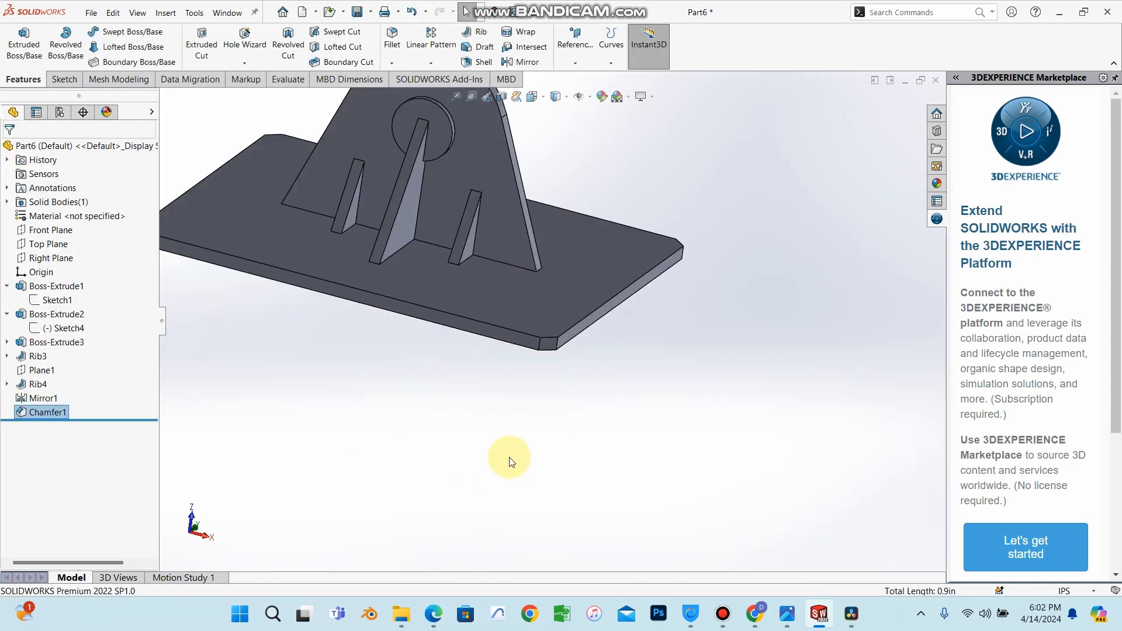
pyautogui.moveTo(509, 461); pyautogui.dragTo(483, 160, button='middle')
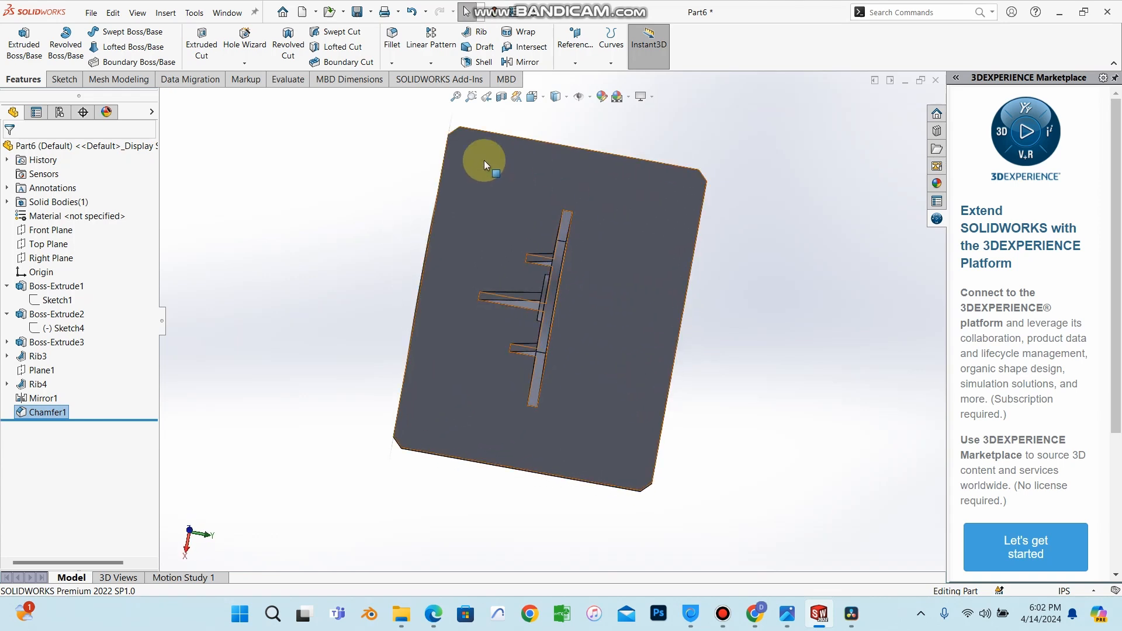
pyautogui.click(499, 196)
pyautogui.click(559, 158)
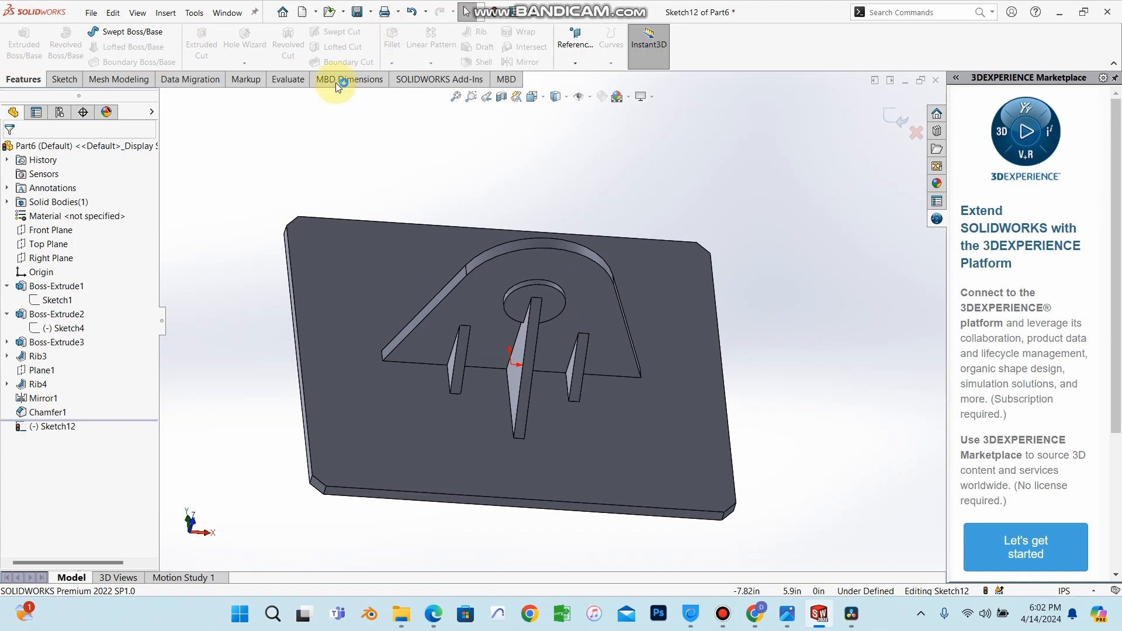
pyautogui.click(916, 132)
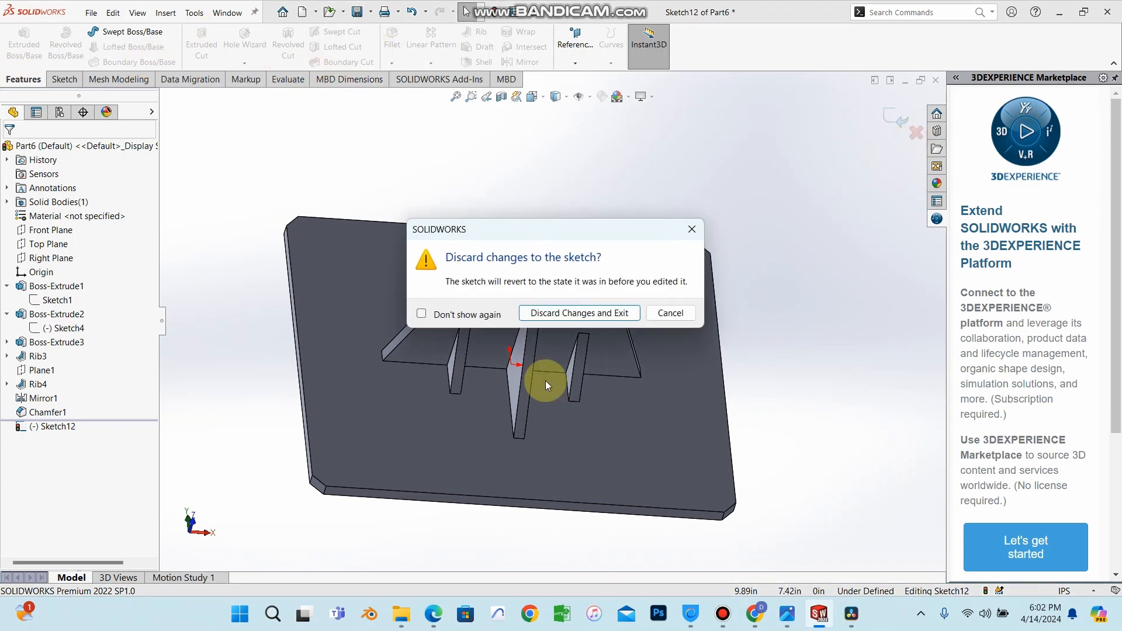
pyautogui.click(574, 313)
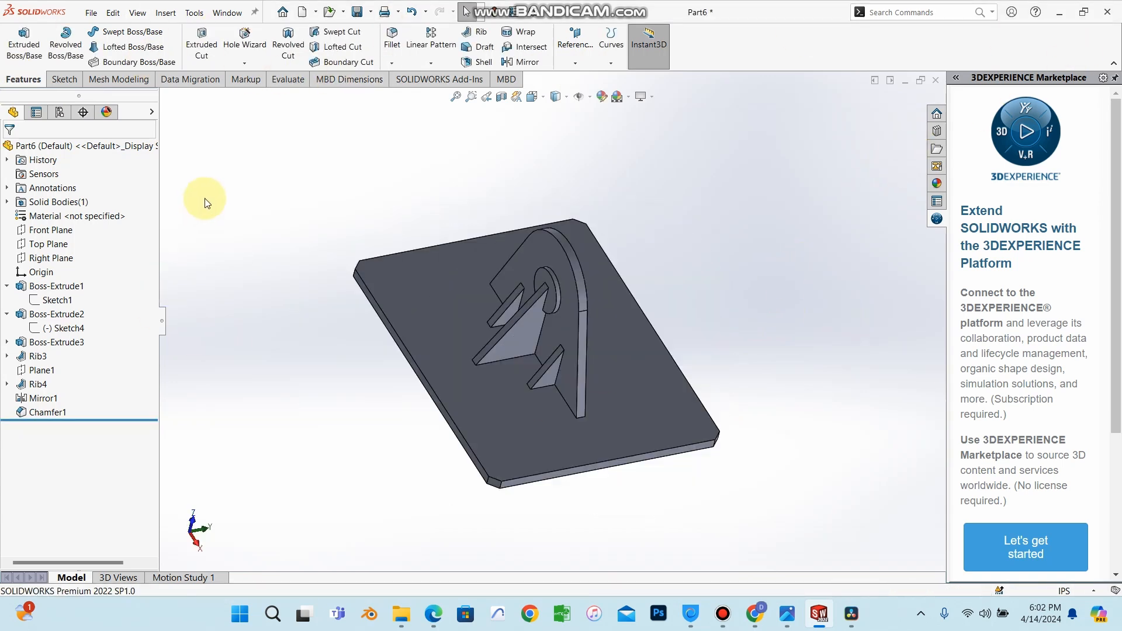
# Start a Hole Wizard countersink hole, choosing the ANSI Inch Socket Countersunk Head Cap Screw type.
pyautogui.moveTo(570, 432); pyautogui.dragTo(825, 409, button='middle')
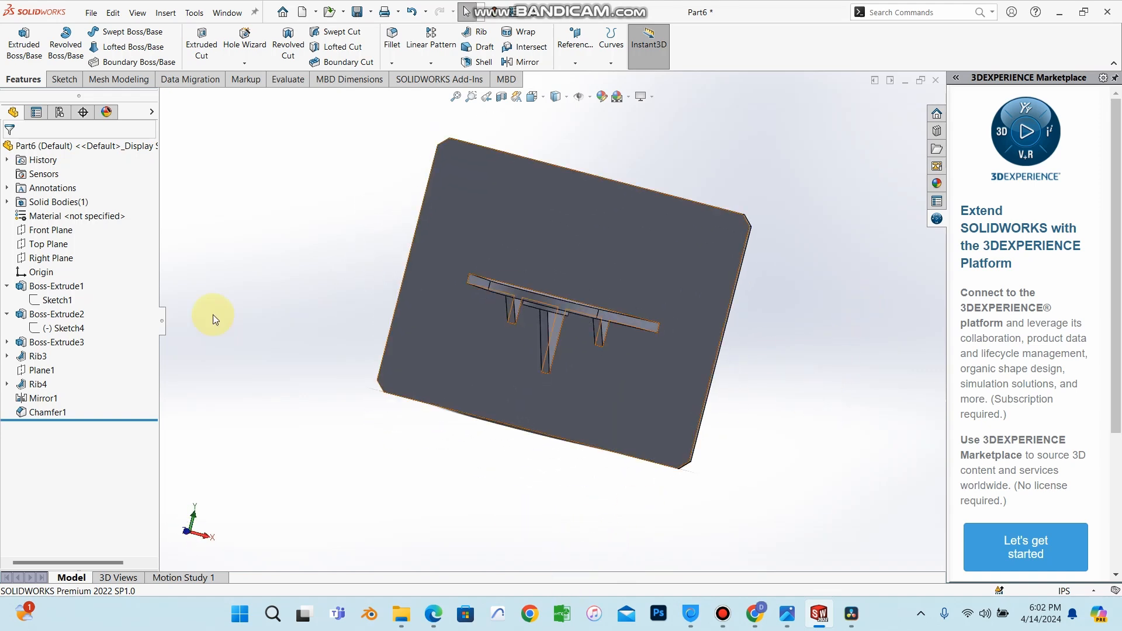
pyautogui.click(58, 244)
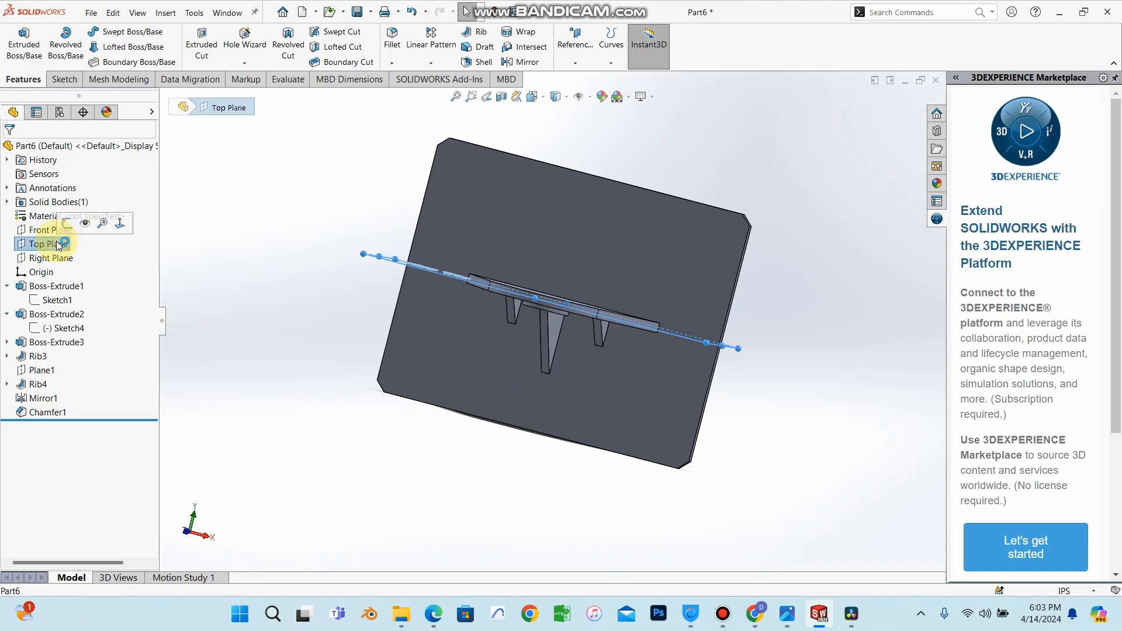
pyautogui.click(243, 262)
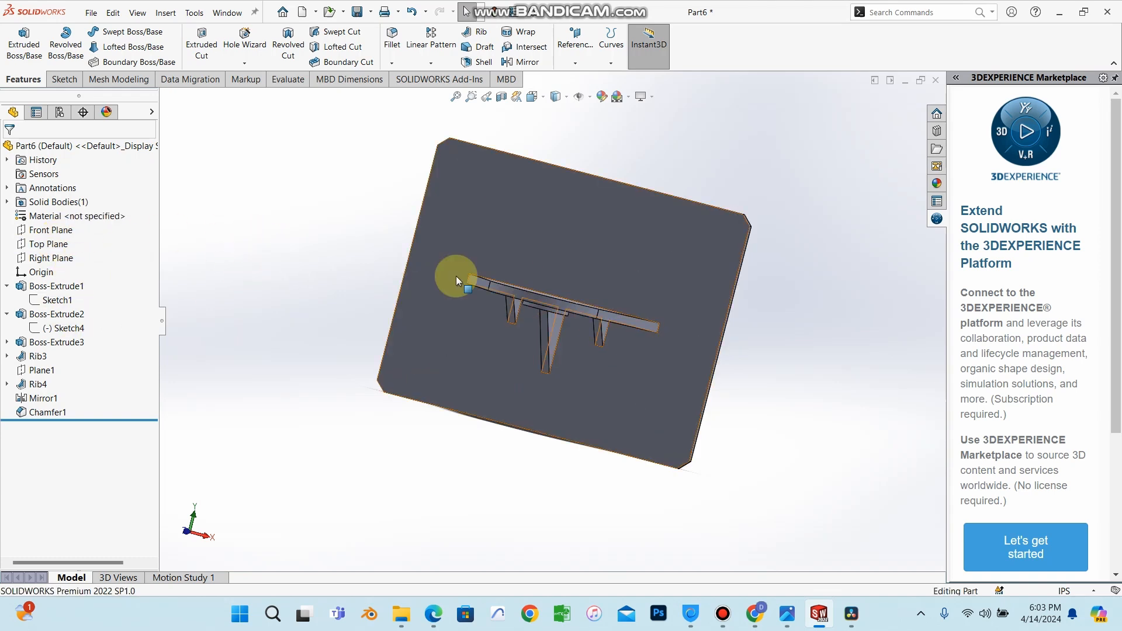
pyautogui.scroll(-2, 622, 352)
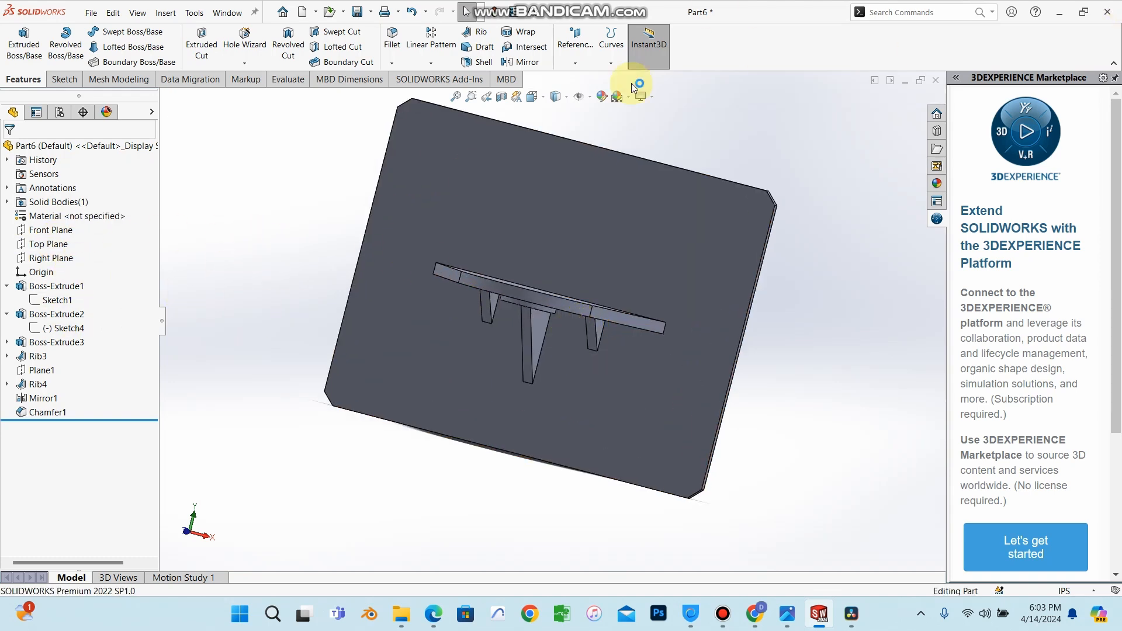
pyautogui.click(240, 44)
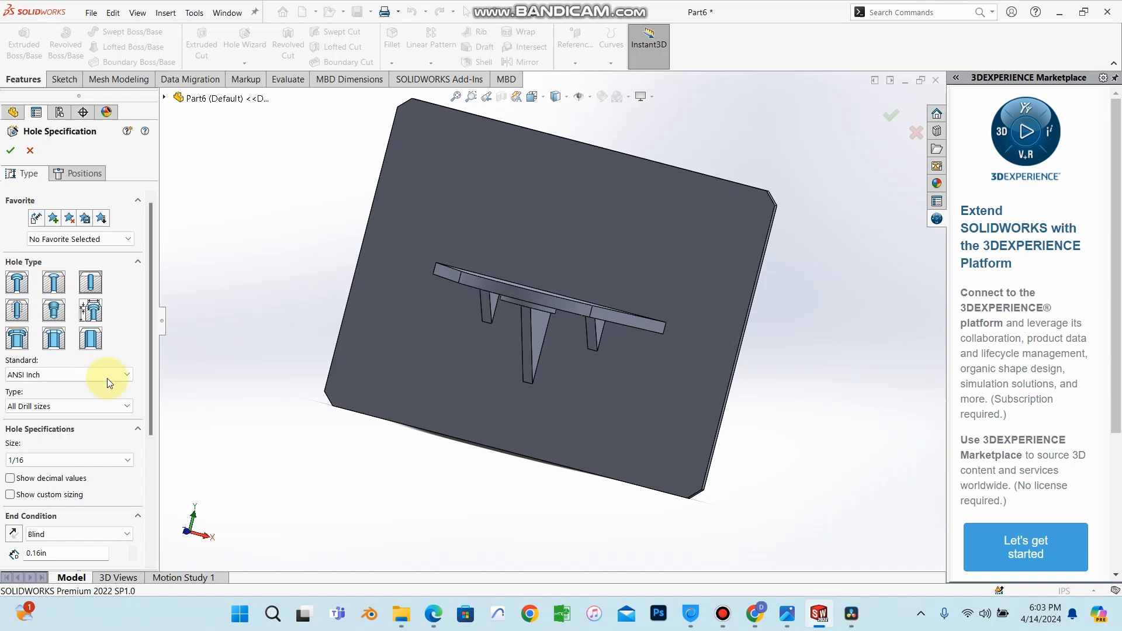
pyautogui.moveTo(150, 422); pyautogui.dragTo(140, 543)
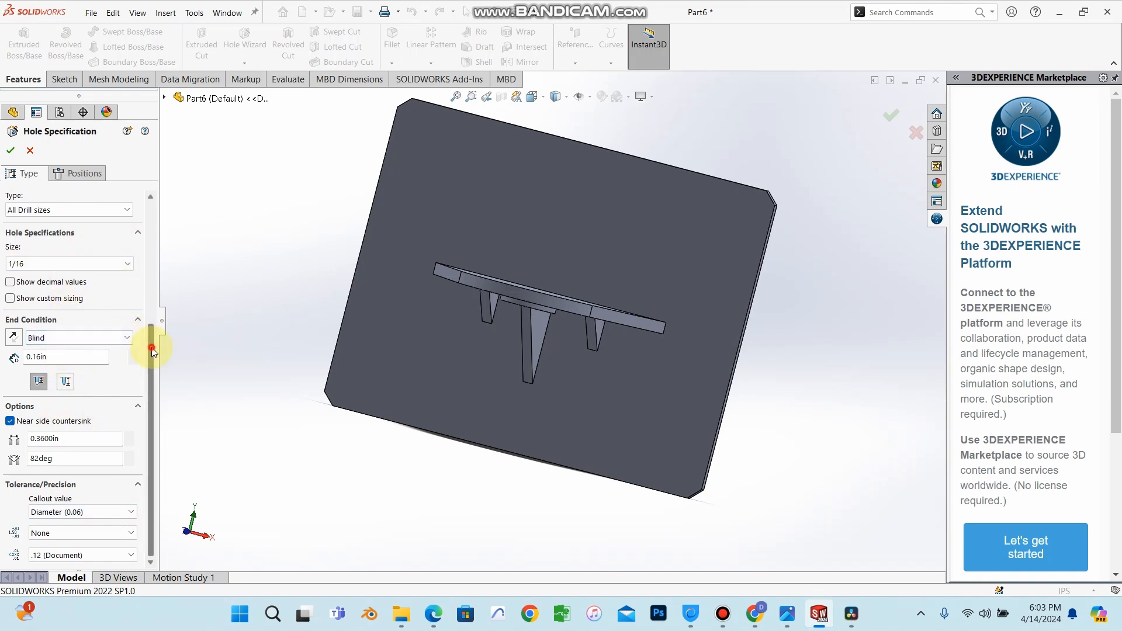
pyautogui.moveTo(150, 343); pyautogui.dragTo(183, 230)
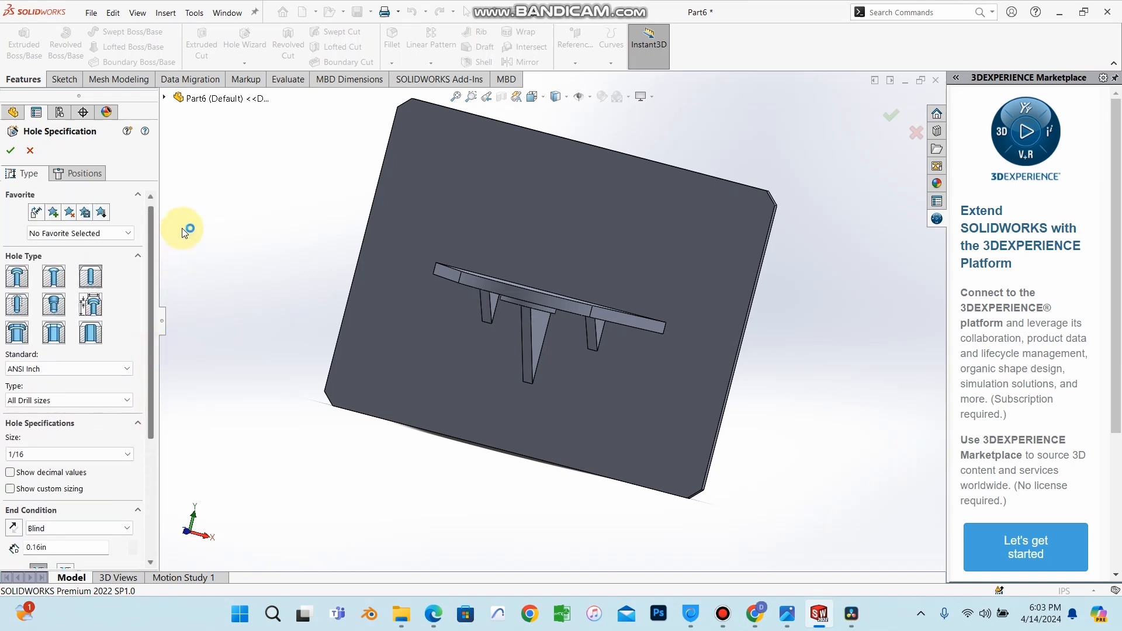
pyautogui.click(56, 283)
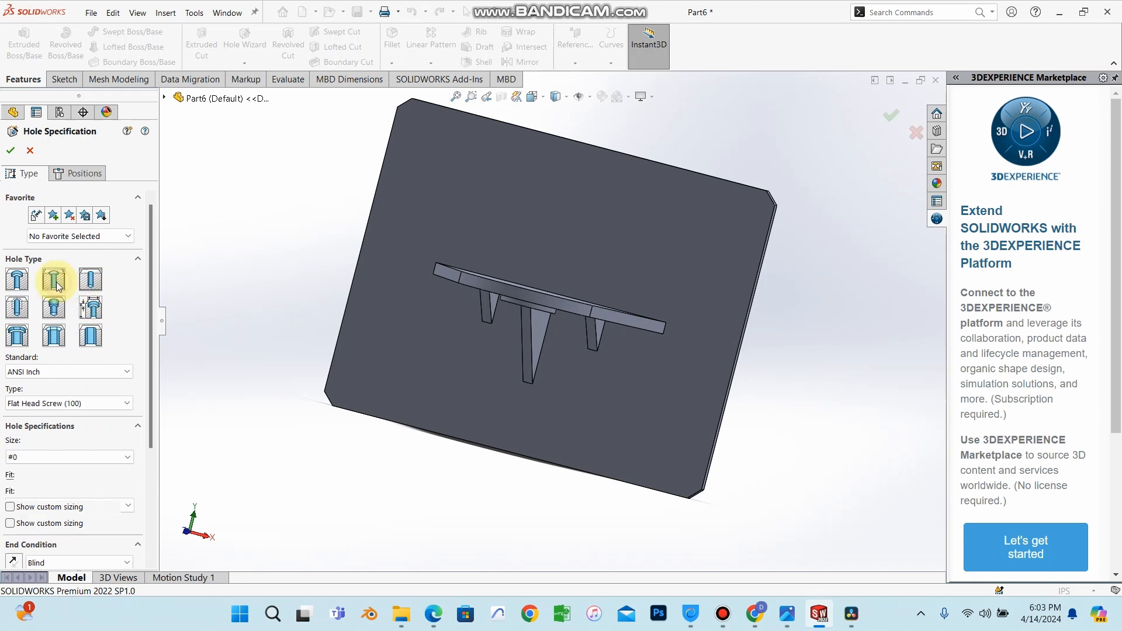
pyautogui.click(104, 404)
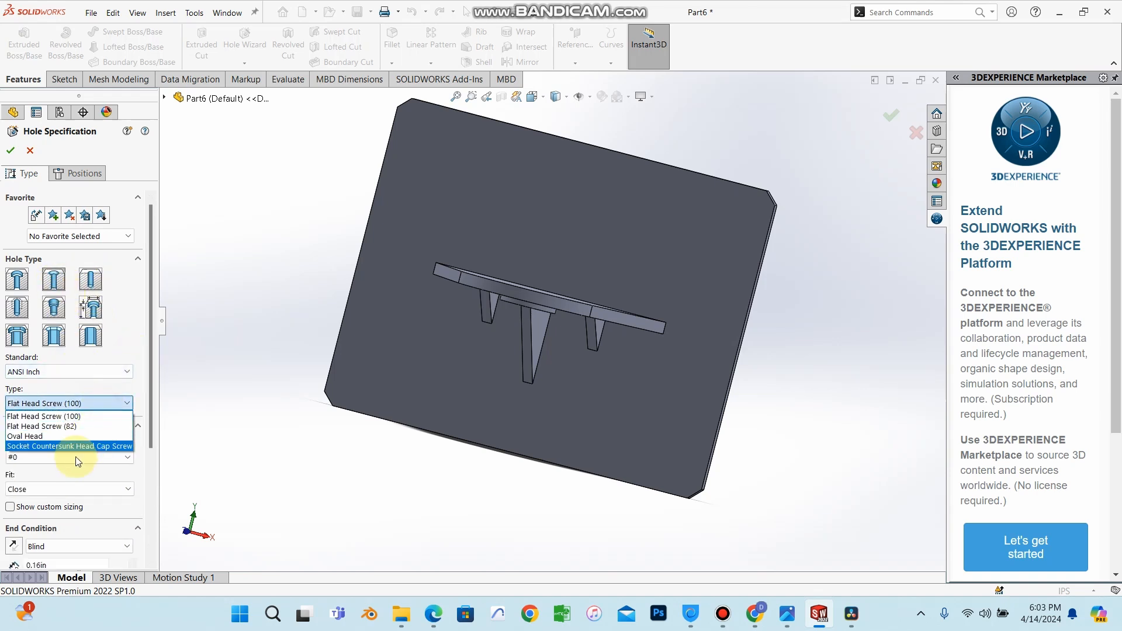
pyautogui.click(82, 445)
pyautogui.moveTo(149, 418); pyautogui.dragTo(147, 543)
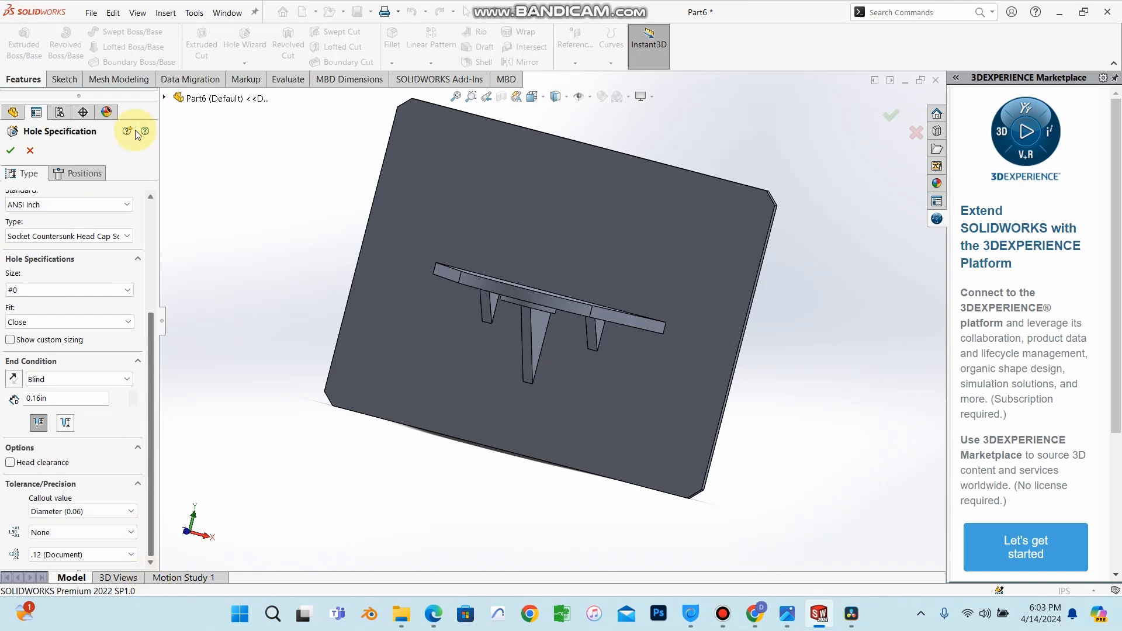
pyautogui.click(76, 174)
# Pick the plate's top face for the hole and set the hole size to #8.
pyautogui.click(382, 354)
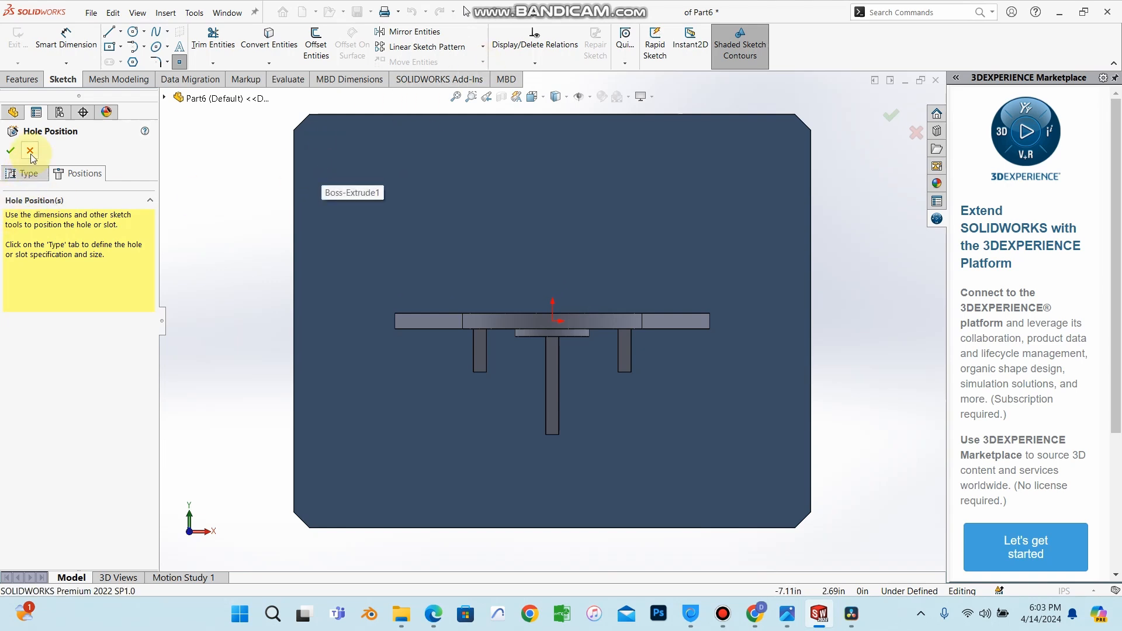
pyautogui.click(26, 173)
pyautogui.scroll(-5, 43, 381)
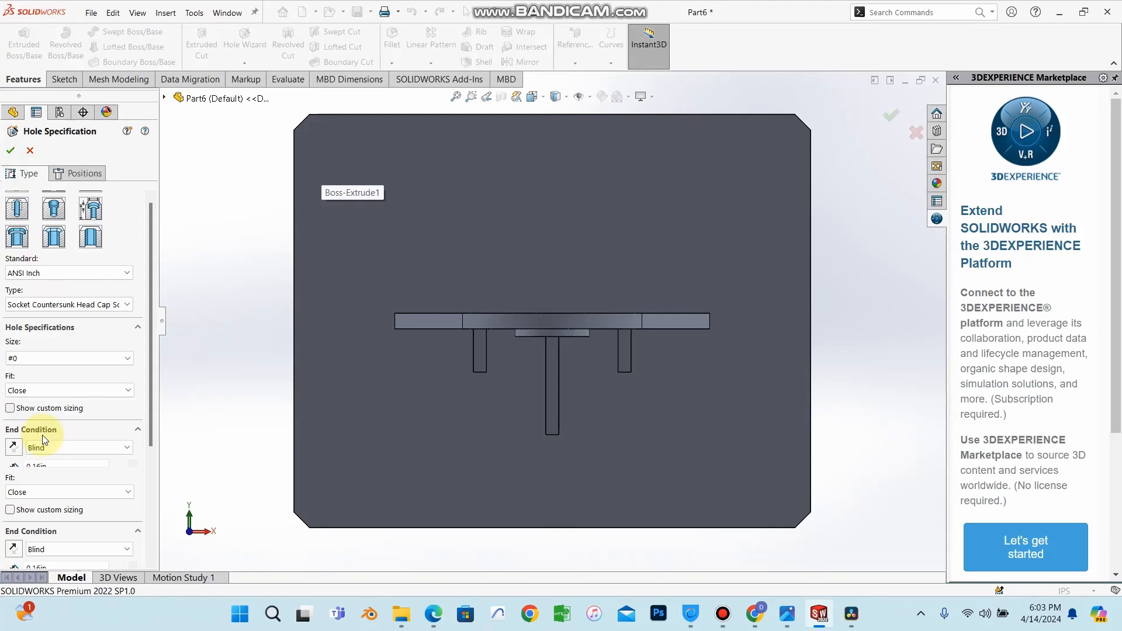
pyautogui.click(66, 291)
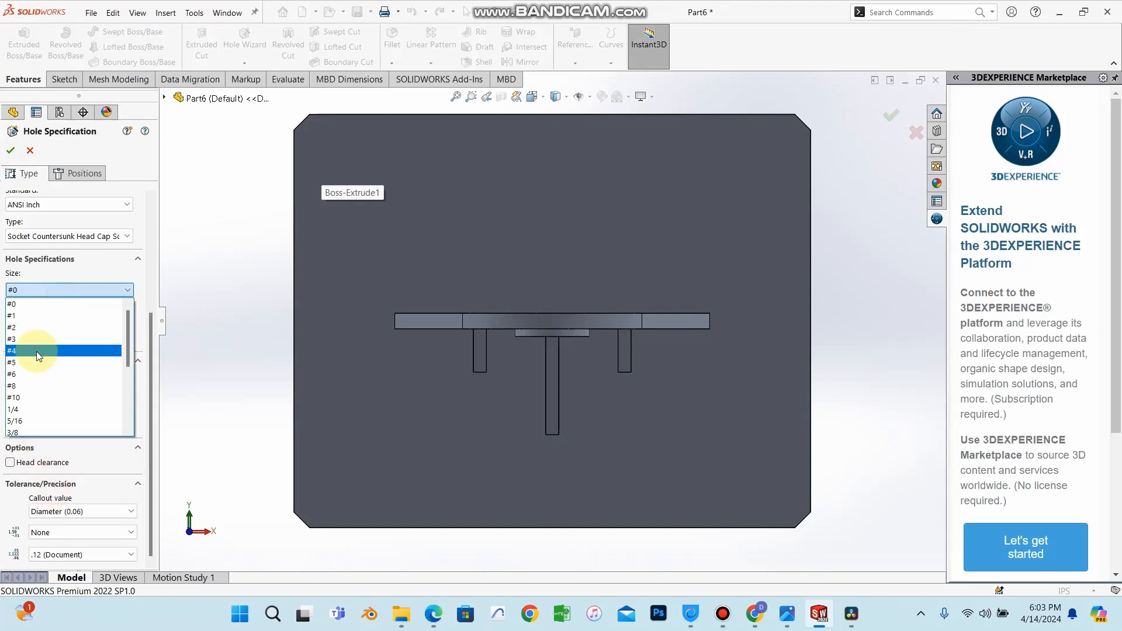
pyautogui.click(27, 385)
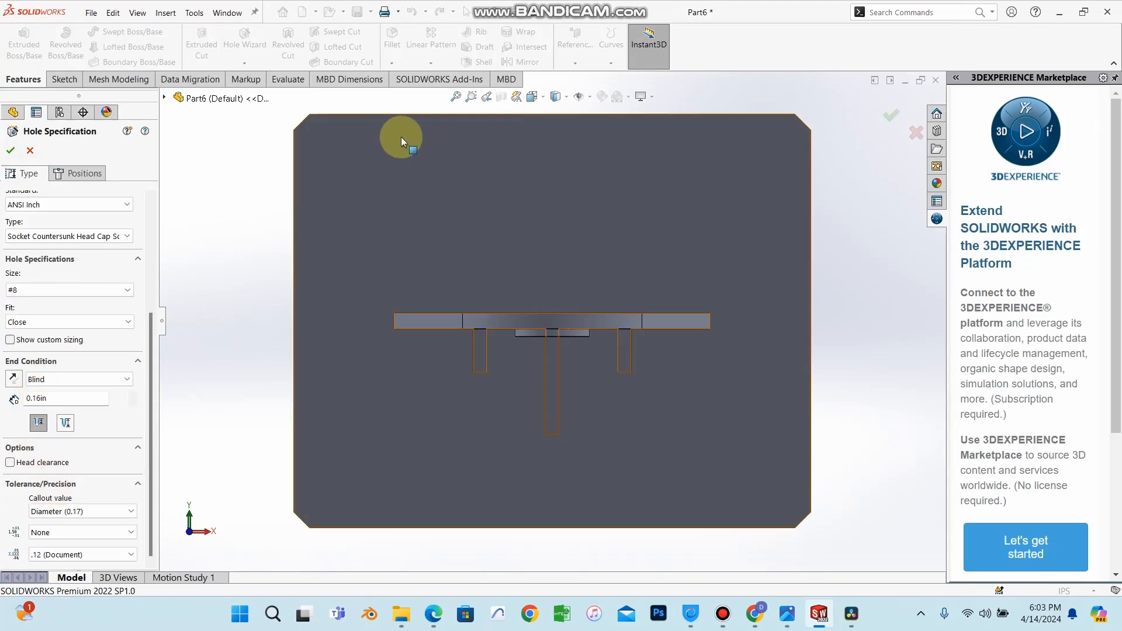
pyautogui.click(91, 173)
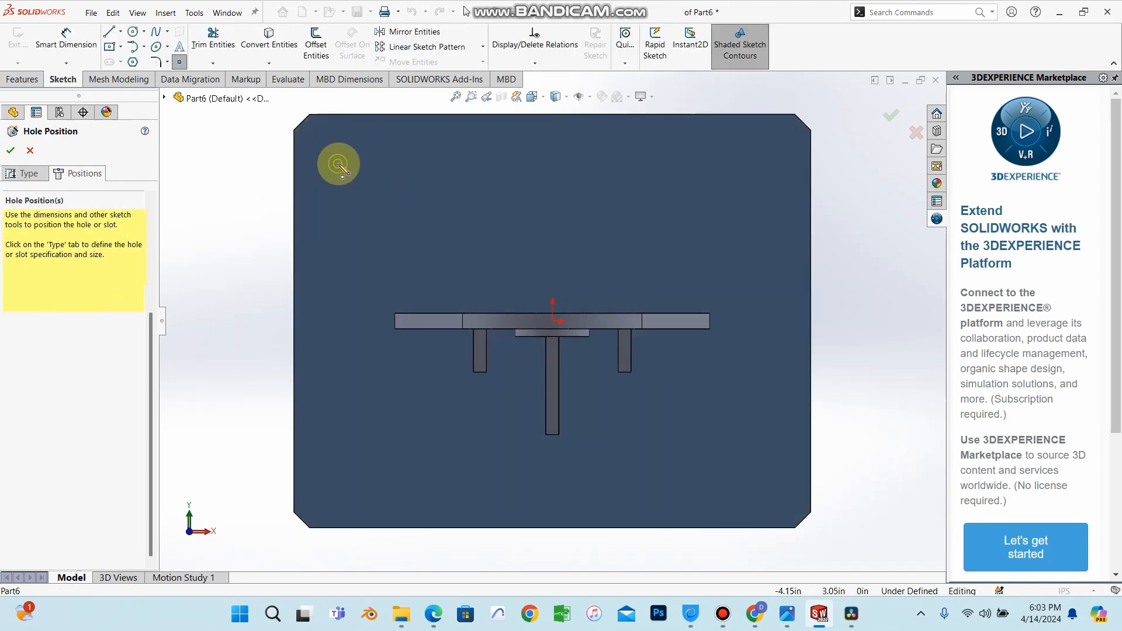
# Place four countersunk holes near the plate's corners and finish the hole feature.
pyautogui.click(340, 165)
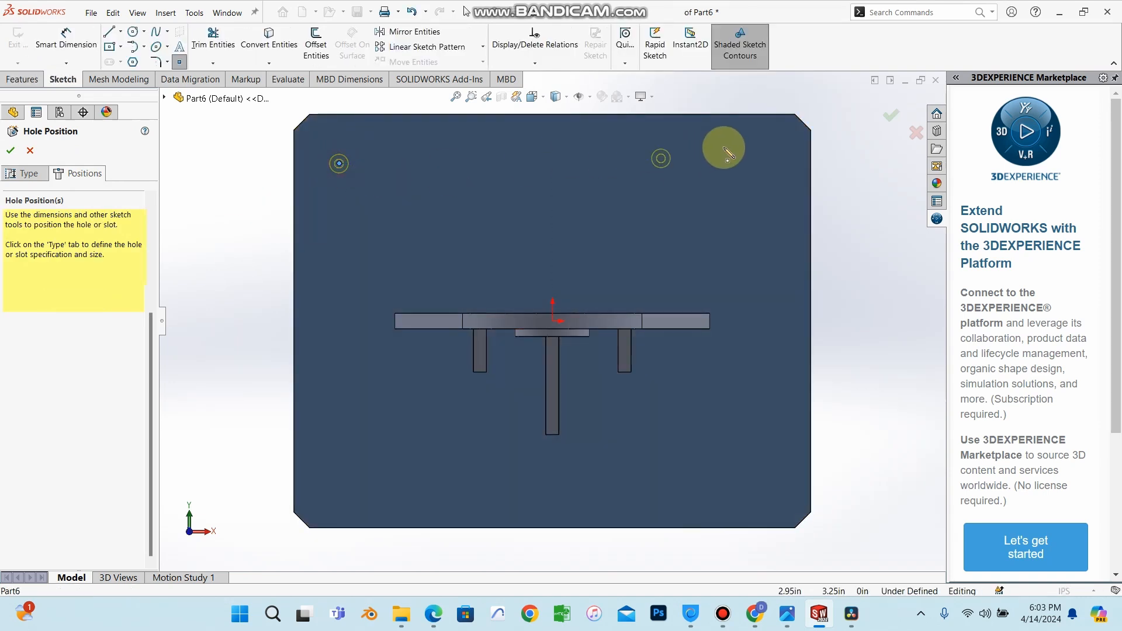
pyautogui.click(771, 164)
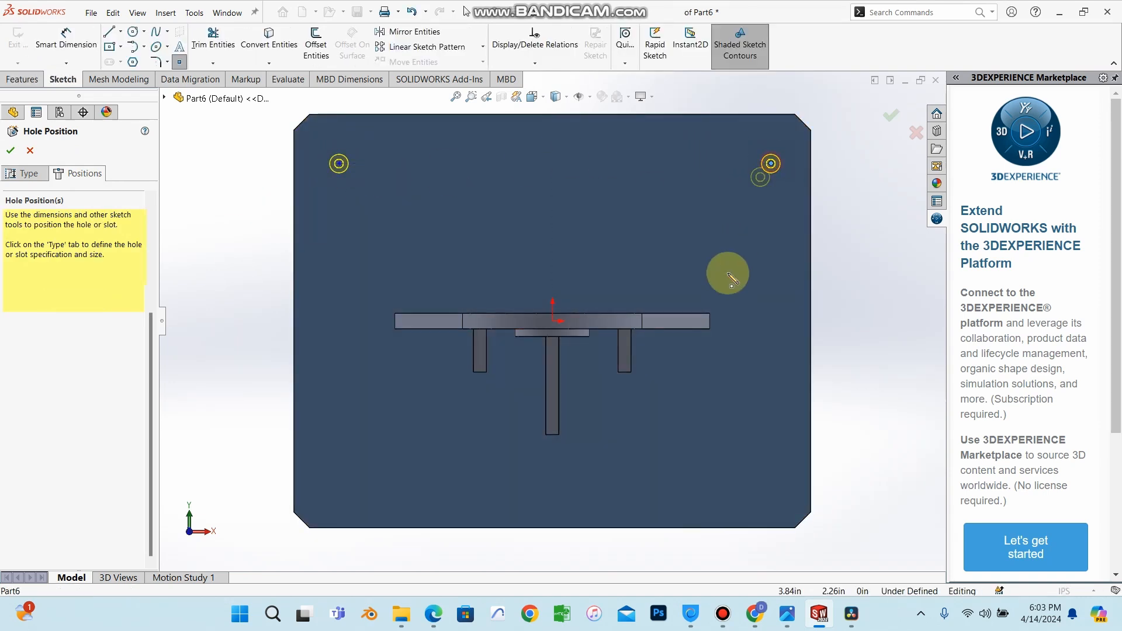
pyautogui.click(771, 486)
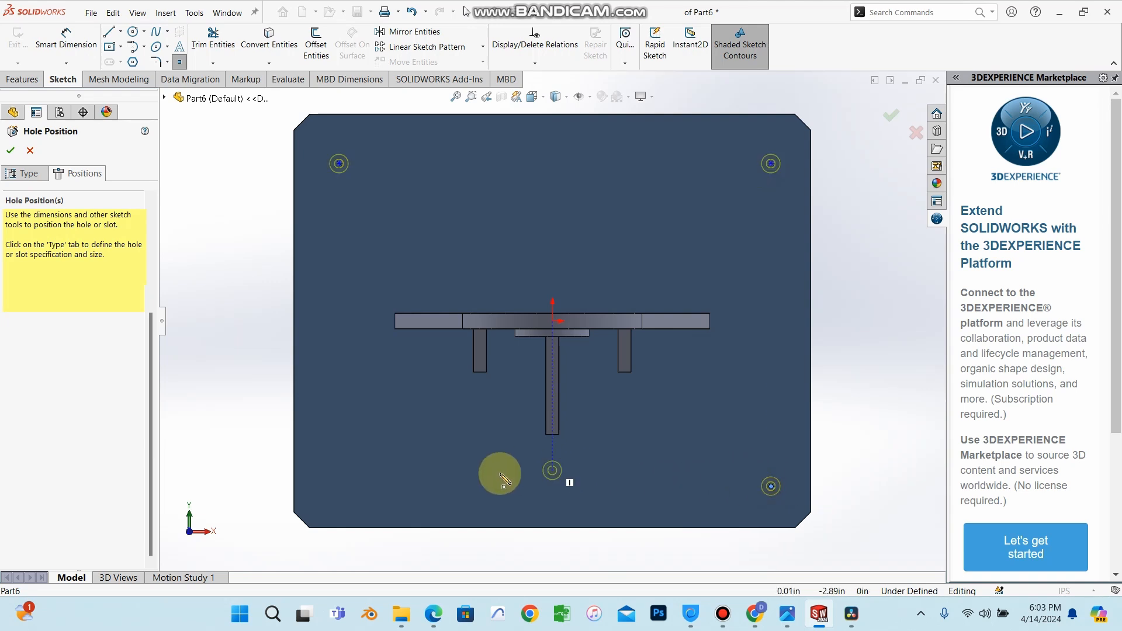
pyautogui.click(339, 487)
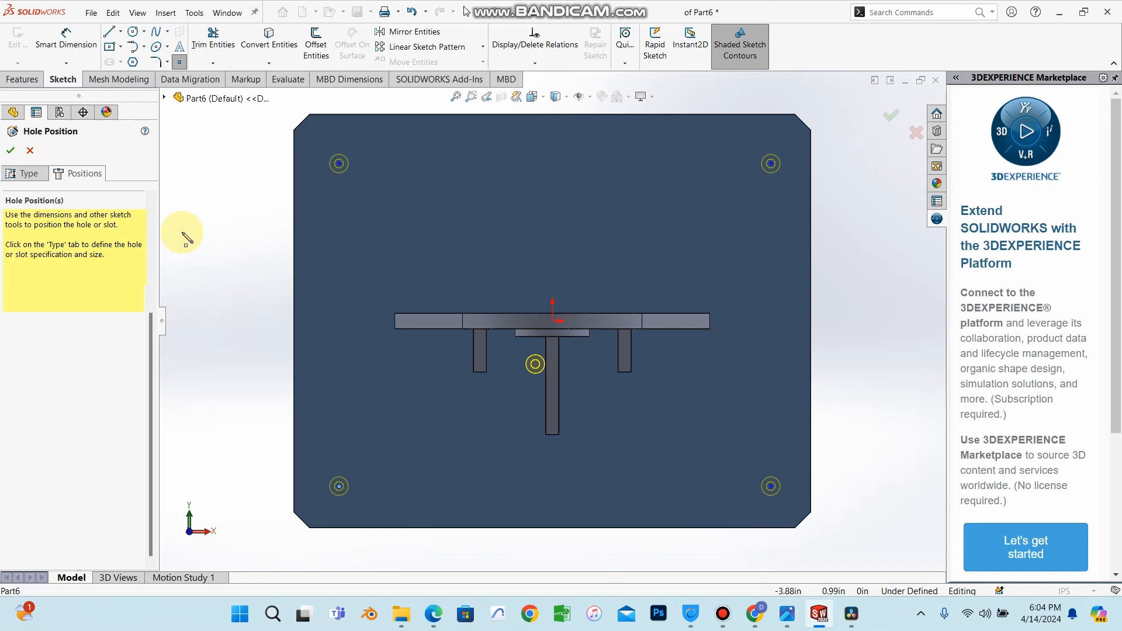
pyautogui.click(10, 151)
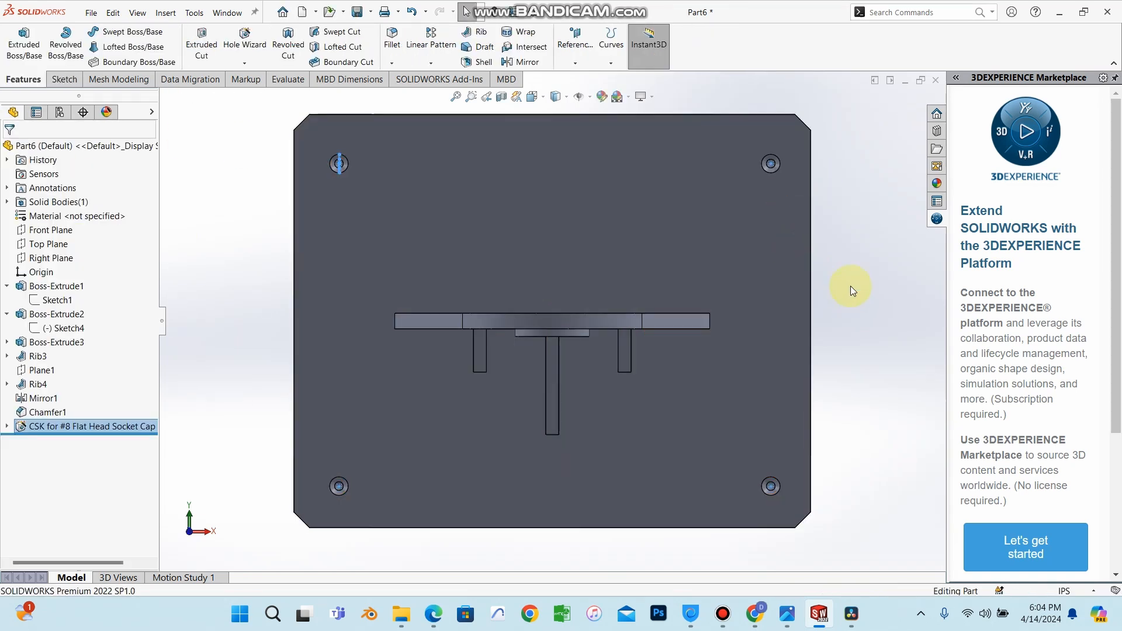
# Inspect the part from several angles, examining the countersunk holes, ribs and chamfered corners.
pyautogui.moveTo(846, 296); pyautogui.dragTo(451, 253, button='middle')
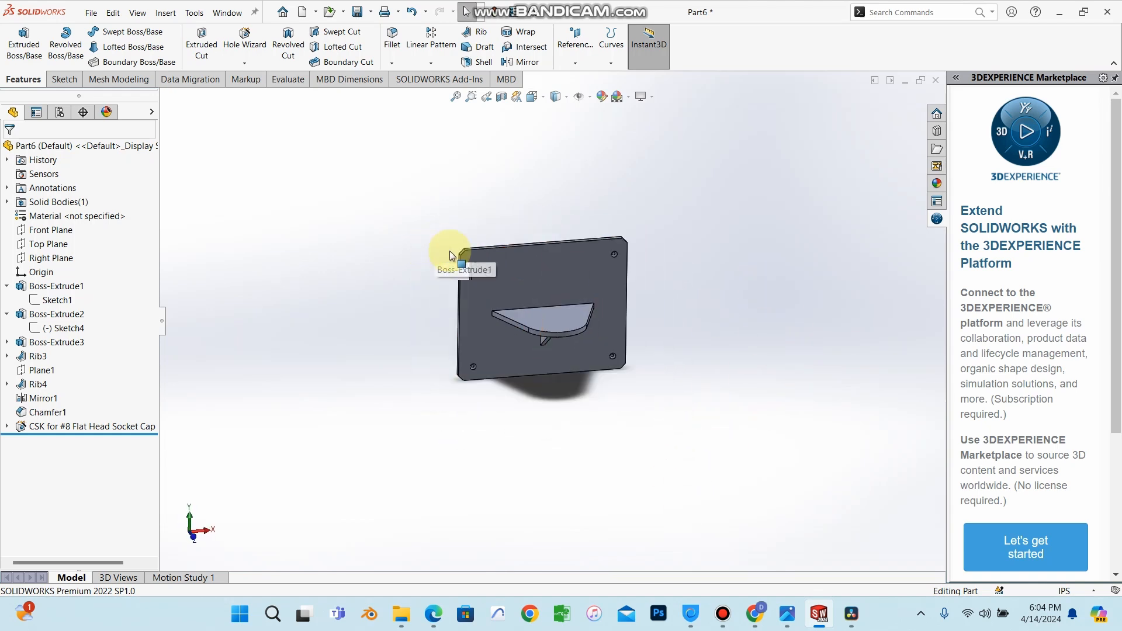
pyautogui.scroll(-3, 534, 308)
pyautogui.scroll(-2, 534, 304)
pyautogui.scroll(3, 534, 294)
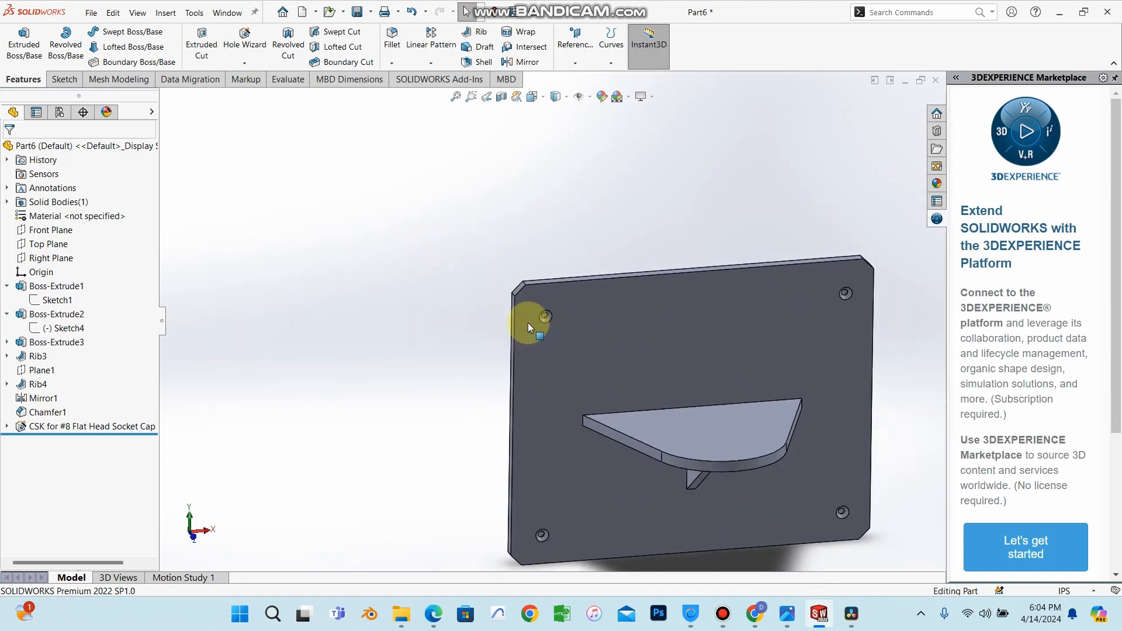
pyautogui.moveTo(527, 323); pyautogui.dragTo(532, 269, button='middle')
pyautogui.scroll(-2, 558, 351)
pyautogui.scroll(4, 614, 358)
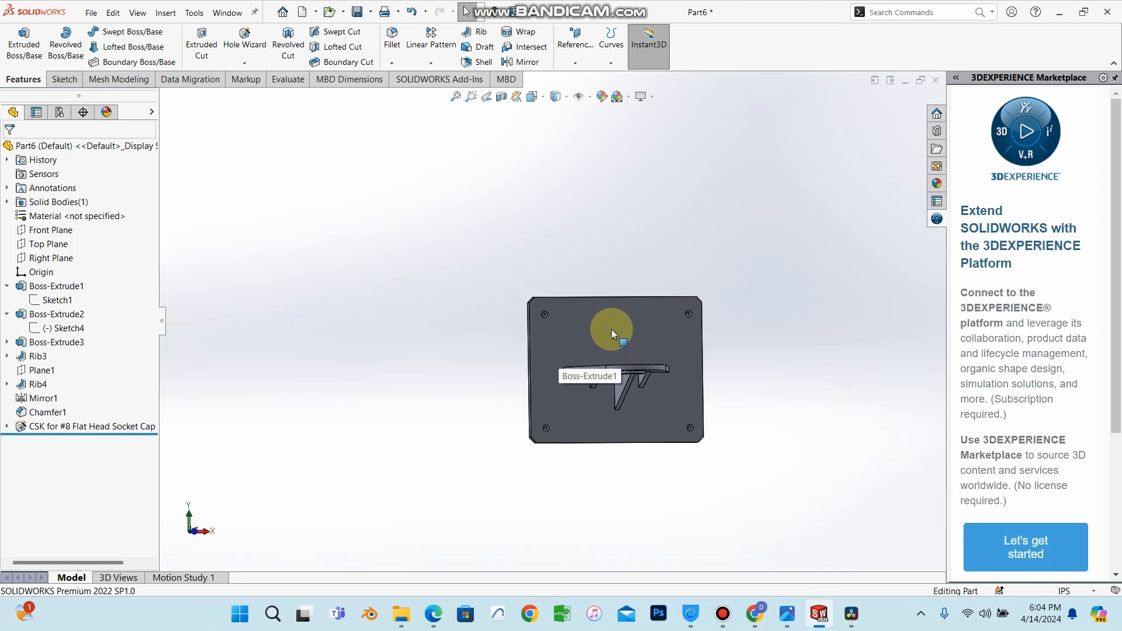
pyautogui.moveTo(608, 328); pyautogui.dragTo(613, 411, button='middle')
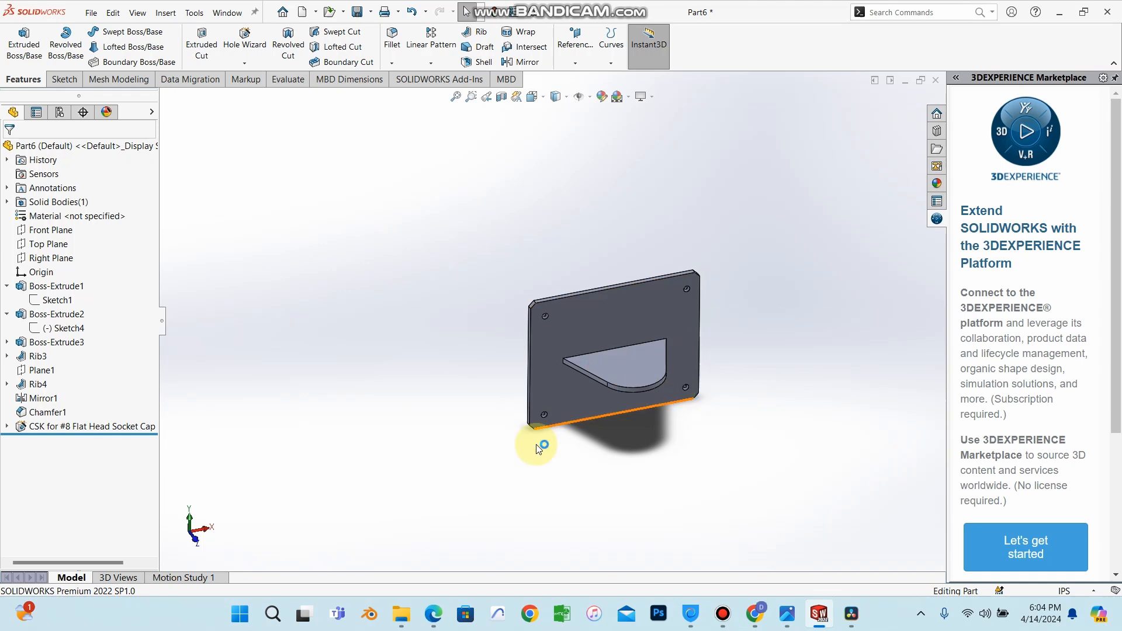
pyautogui.scroll(-4, 551, 393)
pyautogui.moveTo(660, 341); pyautogui.dragTo(555, 234, button='middle')
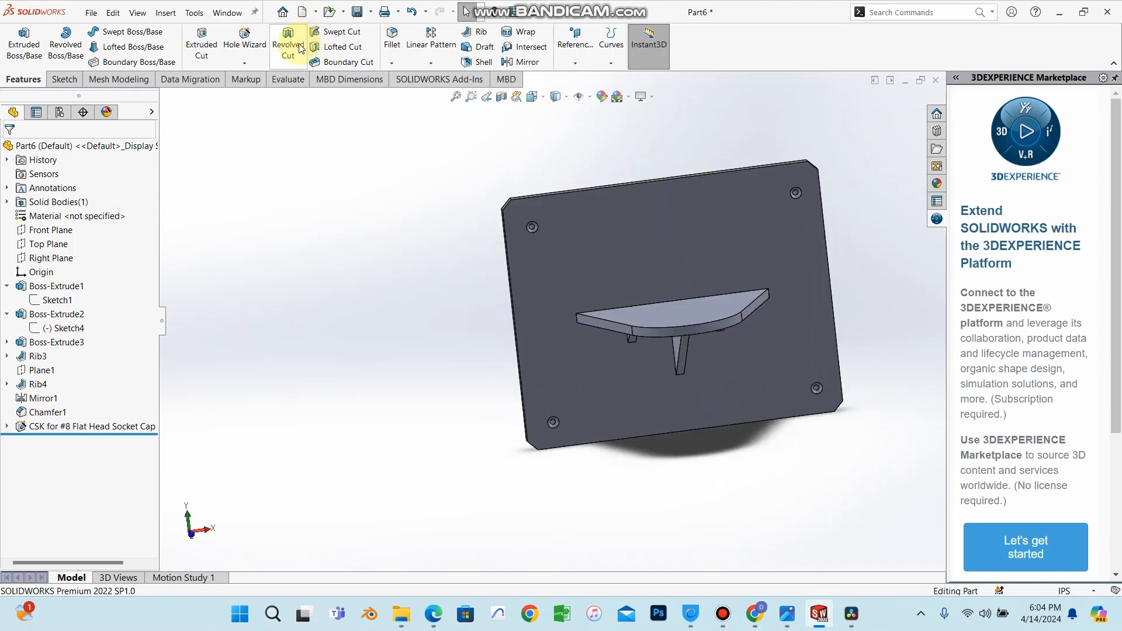
# Add another #8 countersunk hole on the plate's front face, just below the upper-left hole, with the Hole Wizard.
pyautogui.click(245, 42)
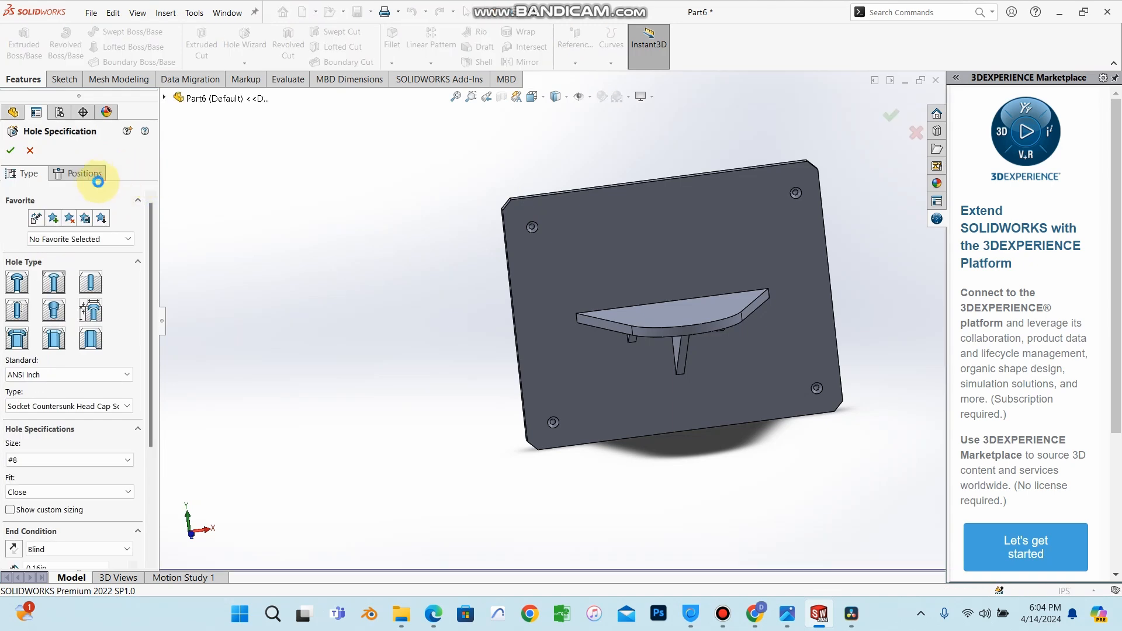
pyautogui.click(93, 173)
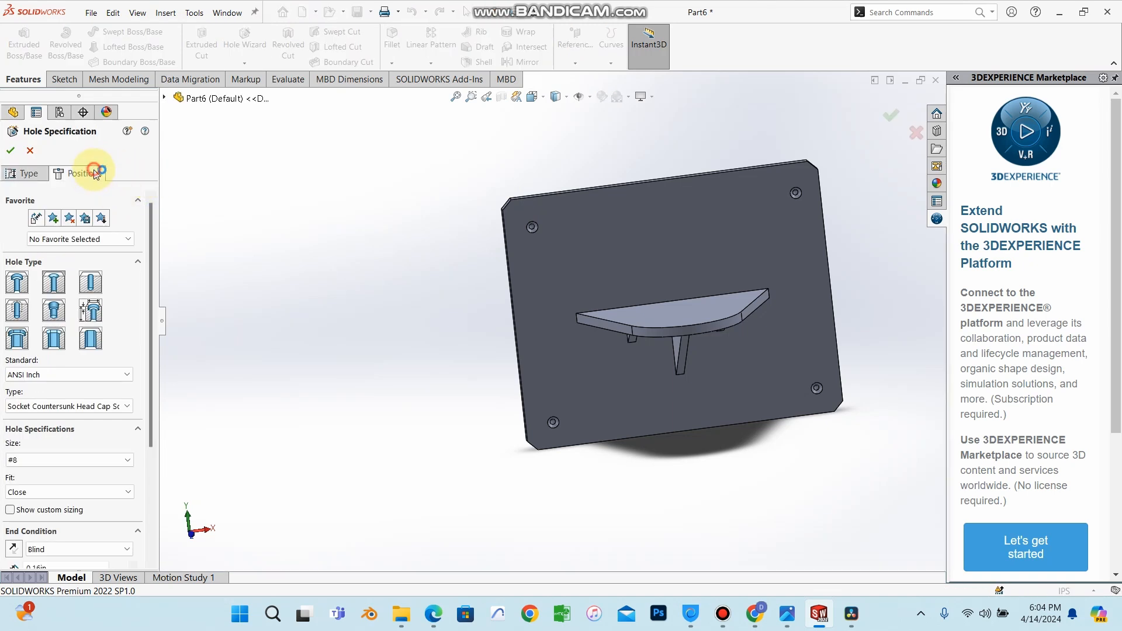
pyautogui.click(616, 251)
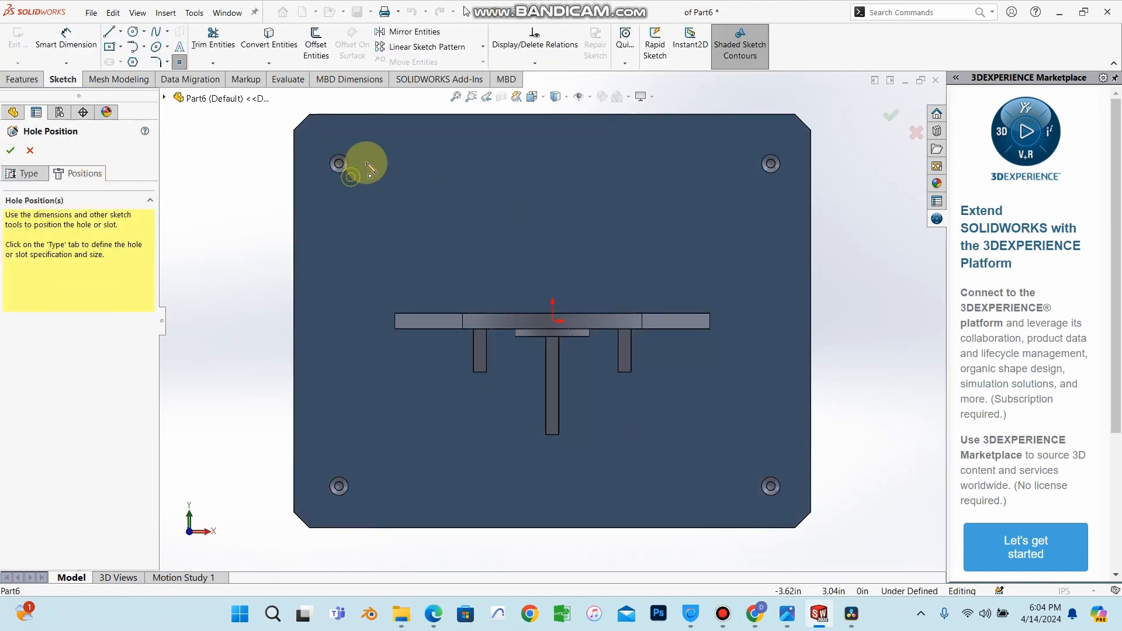
pyautogui.click(338, 197)
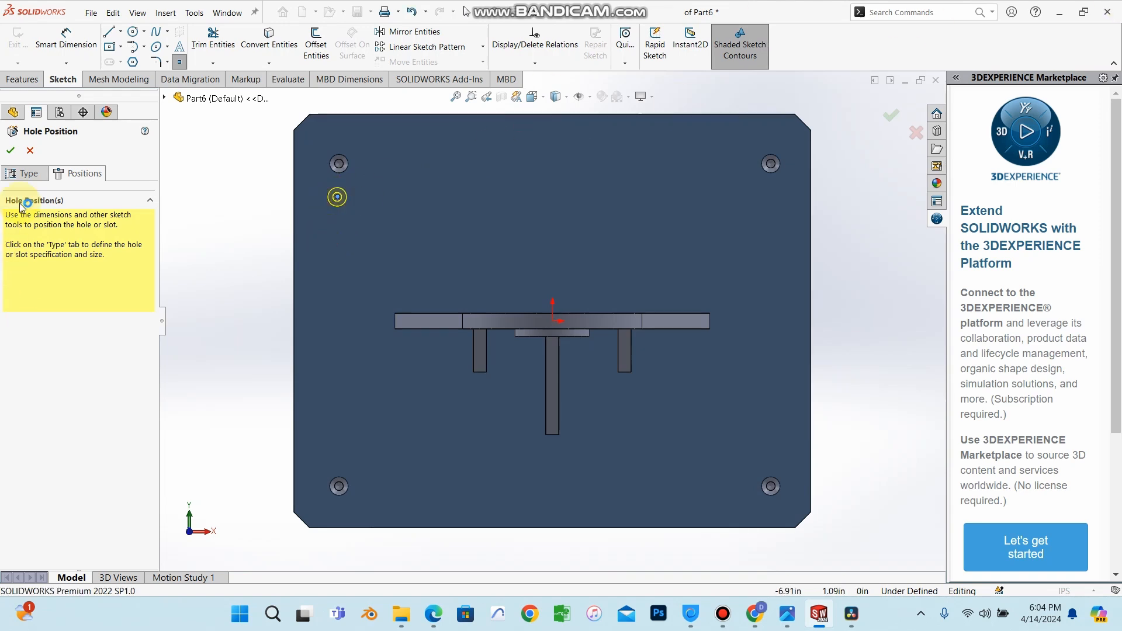
pyautogui.click(12, 151)
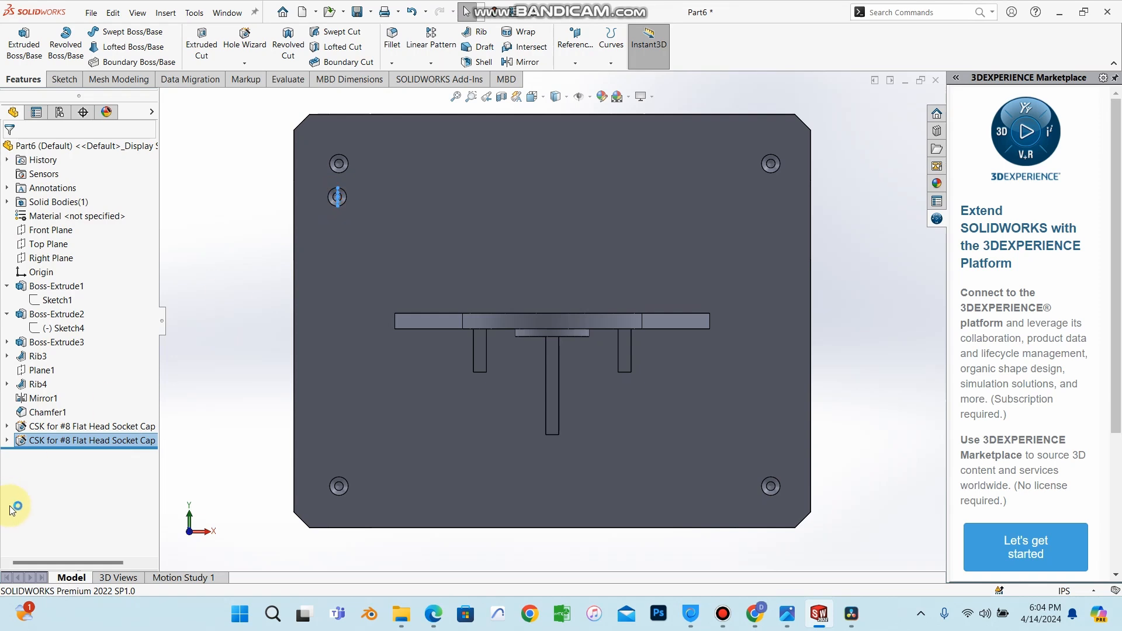
# Start a linear pattern of the new hole, using the plate's top edge as Direction 1 and its left edge, reversed, as Direction 2.
pyautogui.click(44, 471)
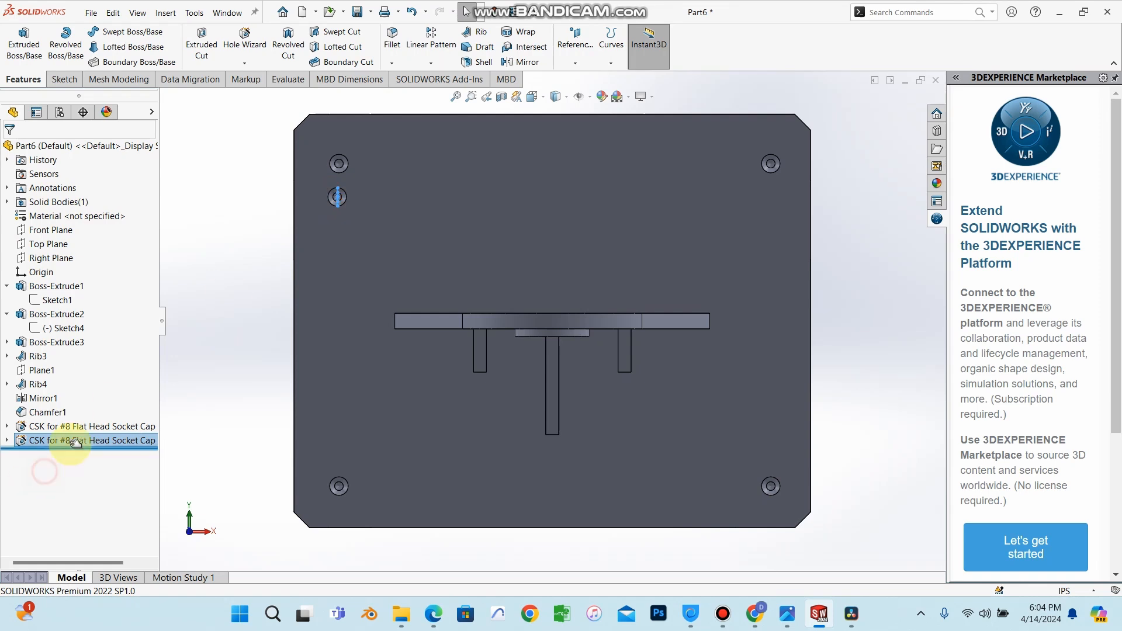
pyautogui.click(341, 194)
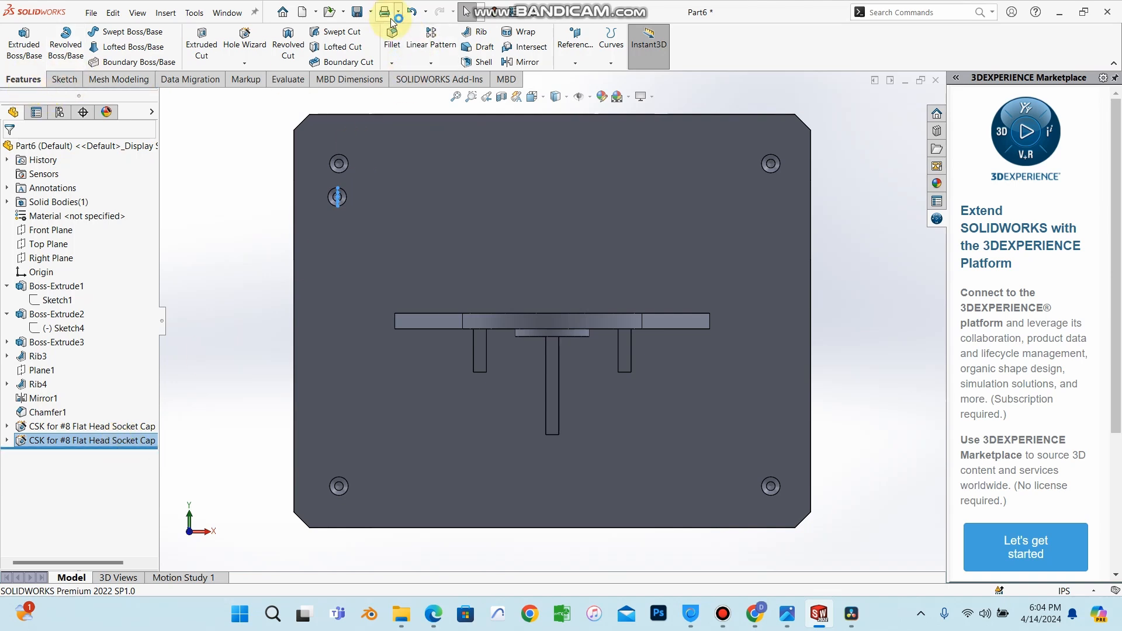
pyautogui.click(435, 44)
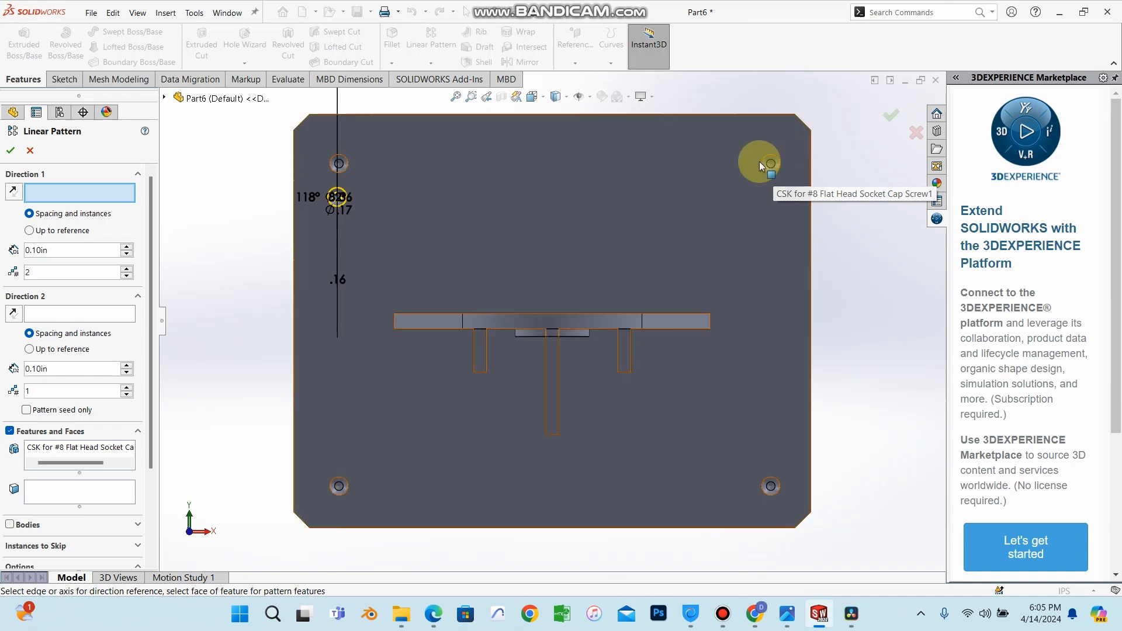
pyautogui.click(727, 115)
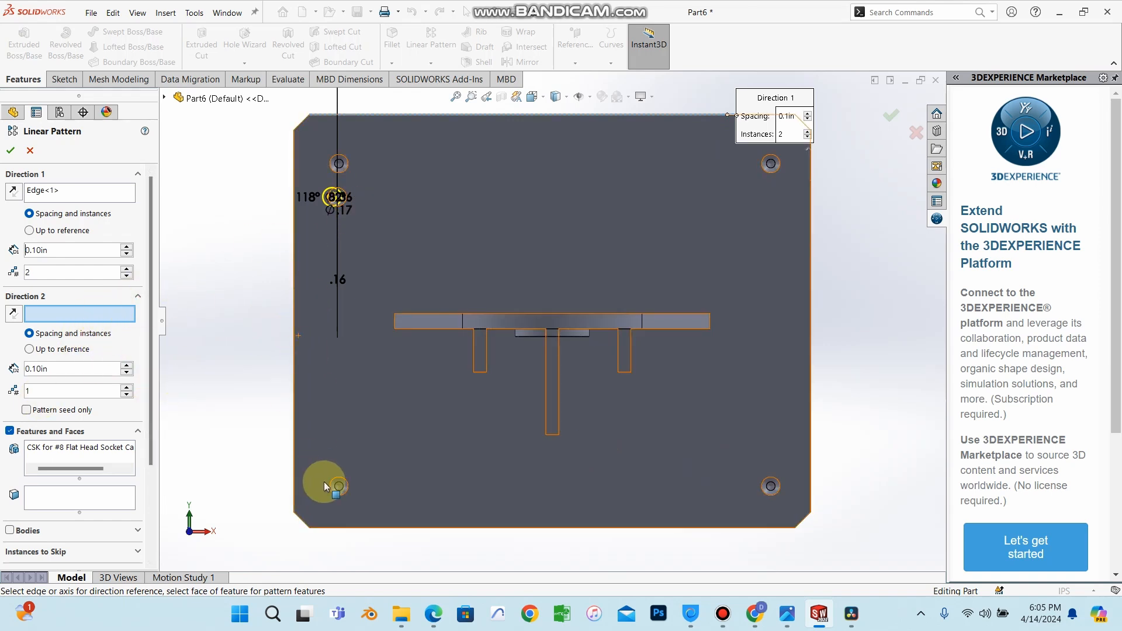
pyautogui.click(293, 411)
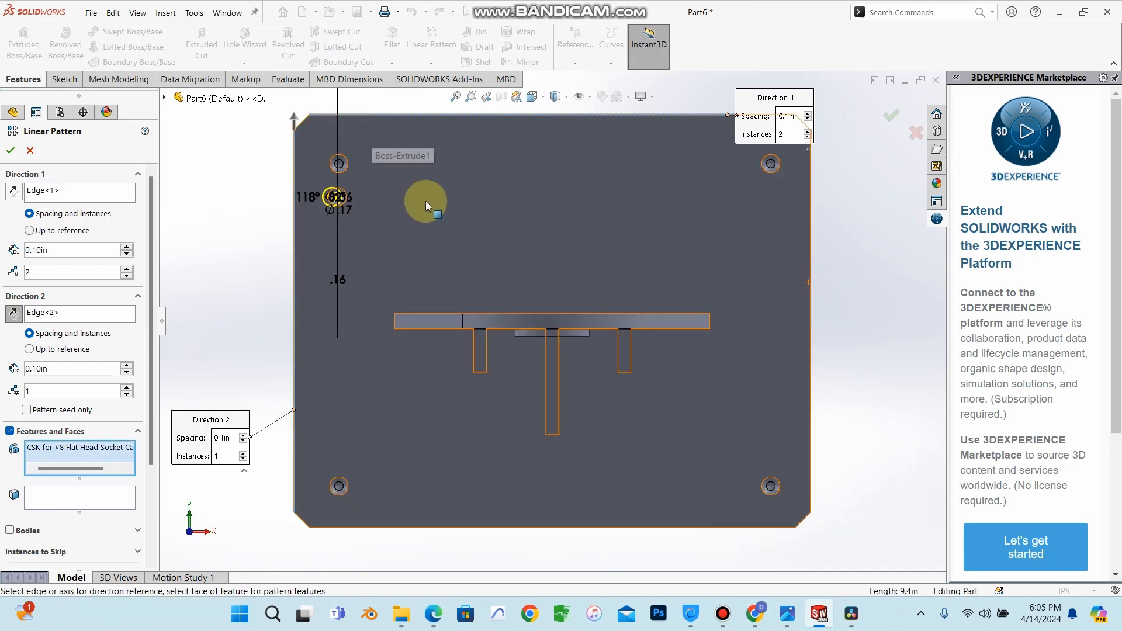
pyautogui.press('f')
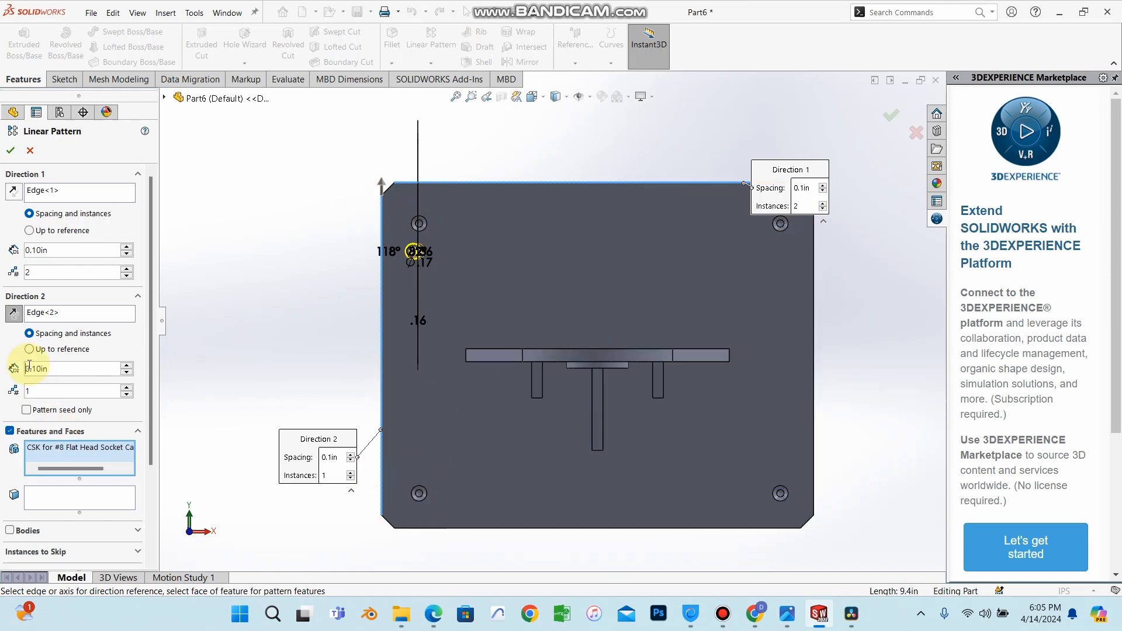
pyautogui.click(14, 314)
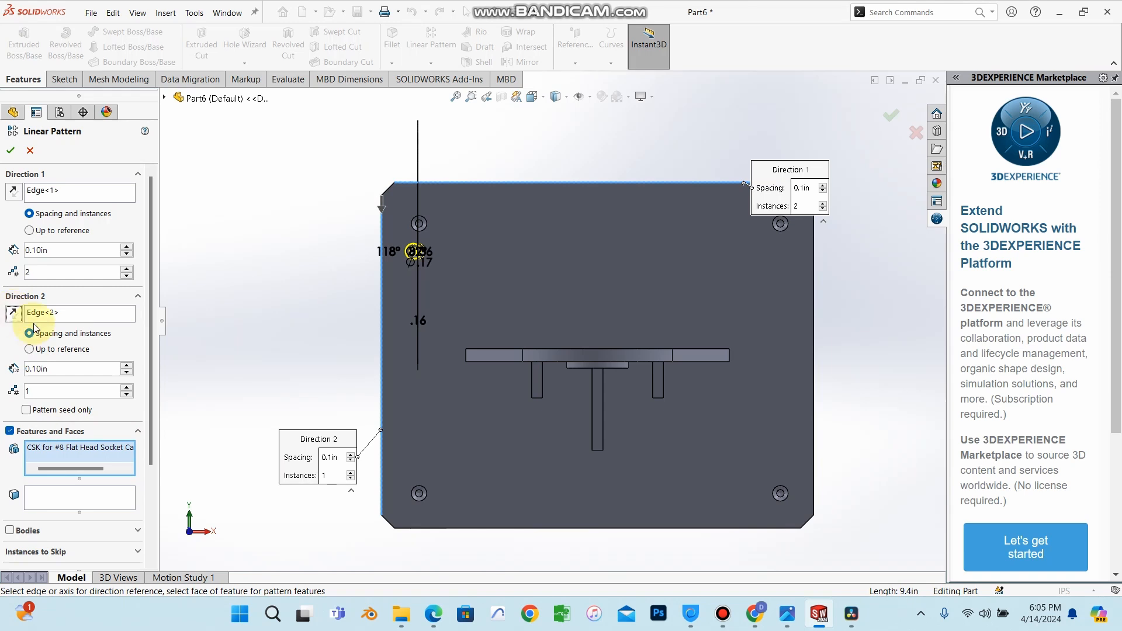
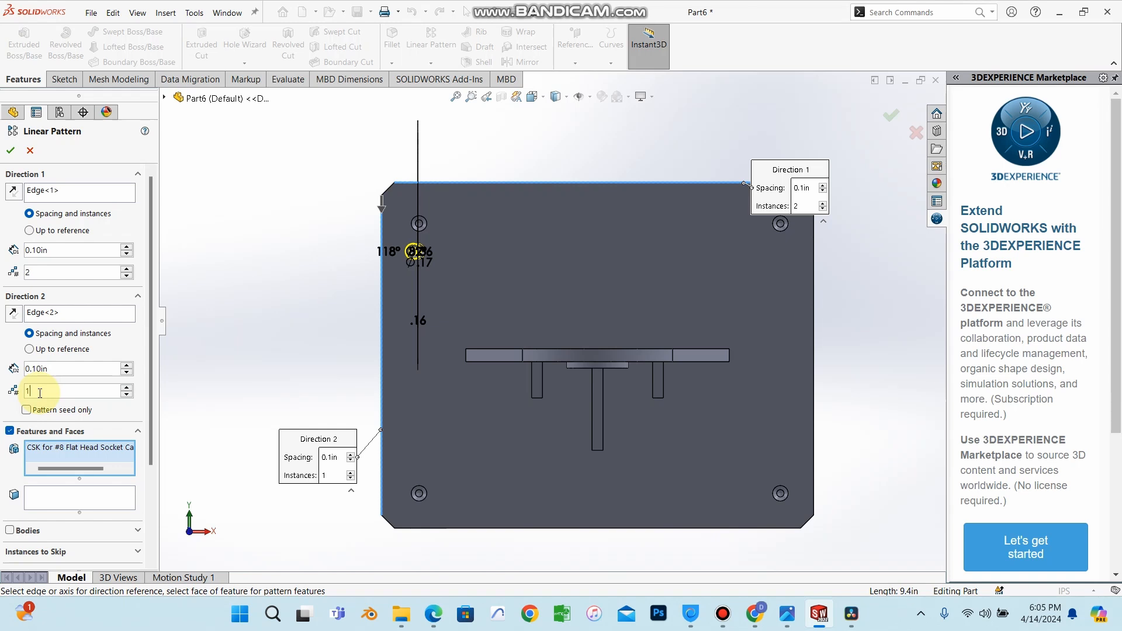
# Set the pattern's Direction 2 instance count to 3.
pyautogui.press('BackSpace')
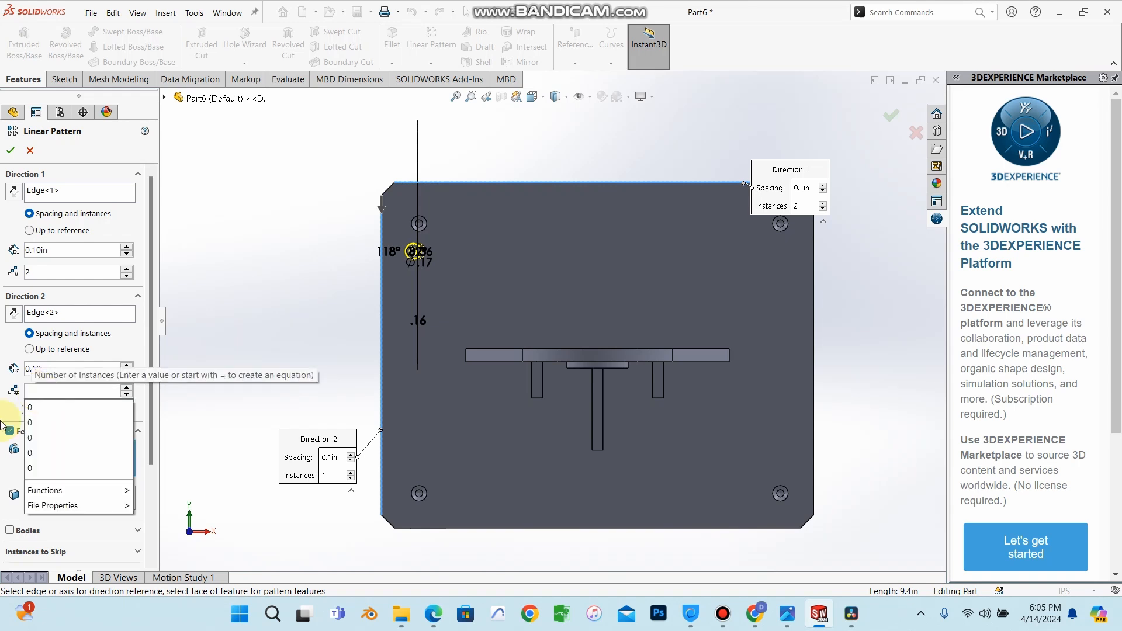
pyautogui.click(1, 387)
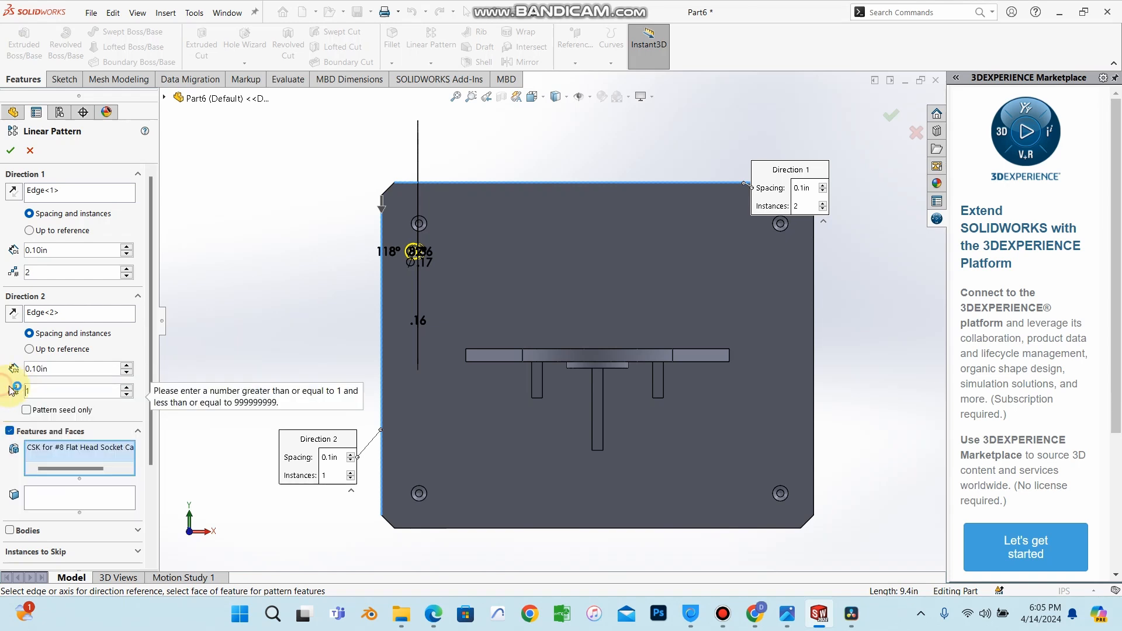
pyautogui.click(40, 387)
pyautogui.press('BackSpace')
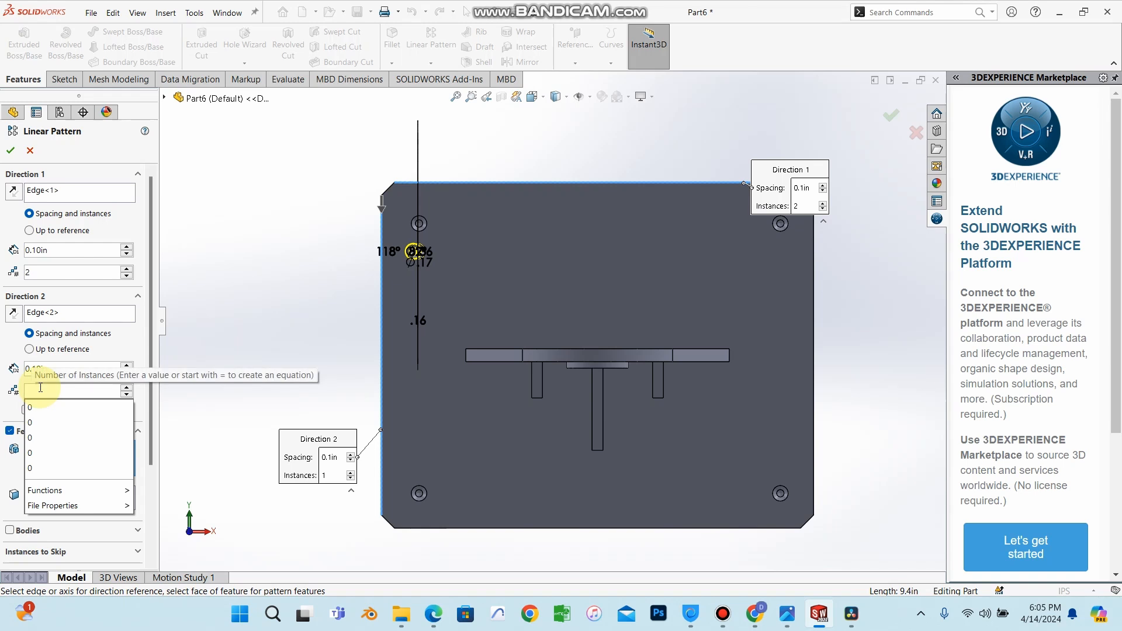
pyautogui.write('3')
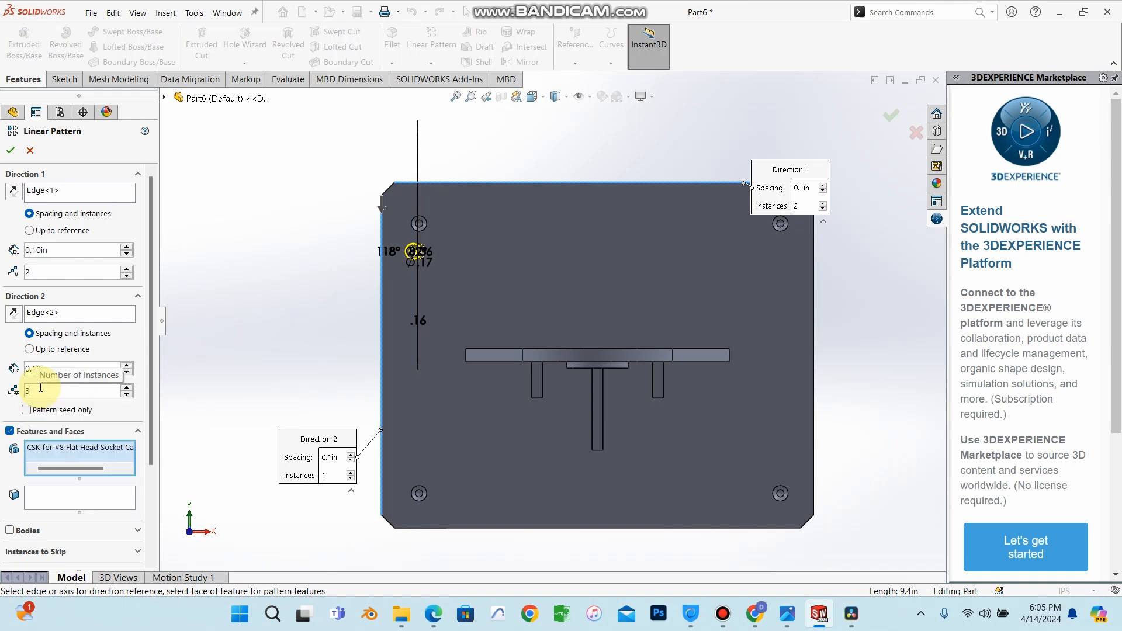
pyautogui.press('Return')
pyautogui.scroll(-1, 386, 274)
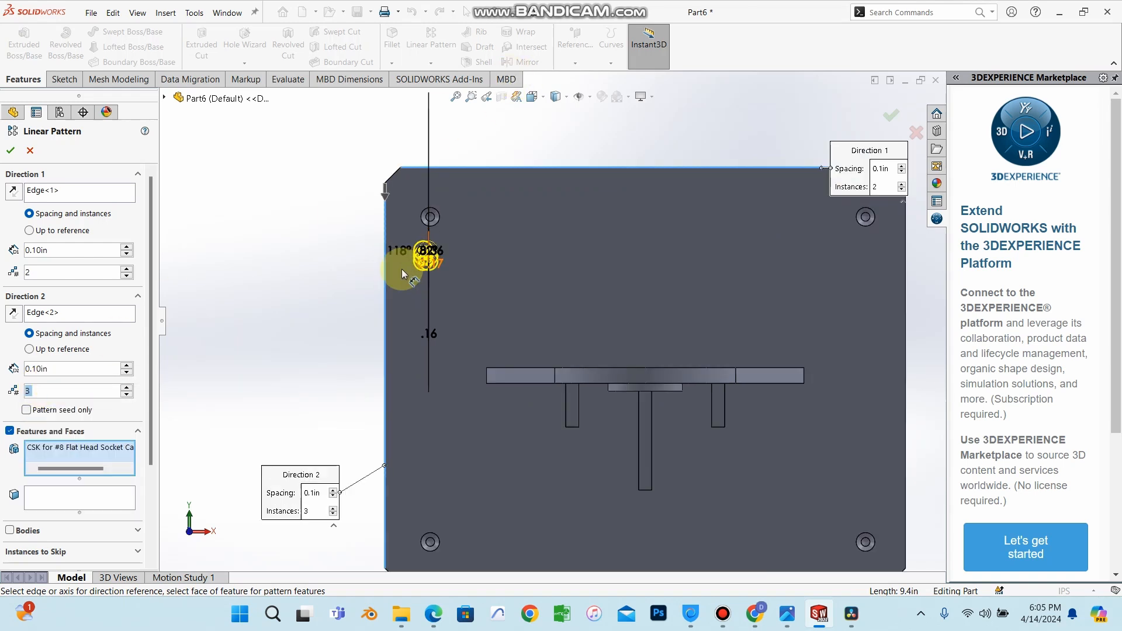
pyautogui.scroll(-2, 402, 269)
pyautogui.scroll(3, 467, 307)
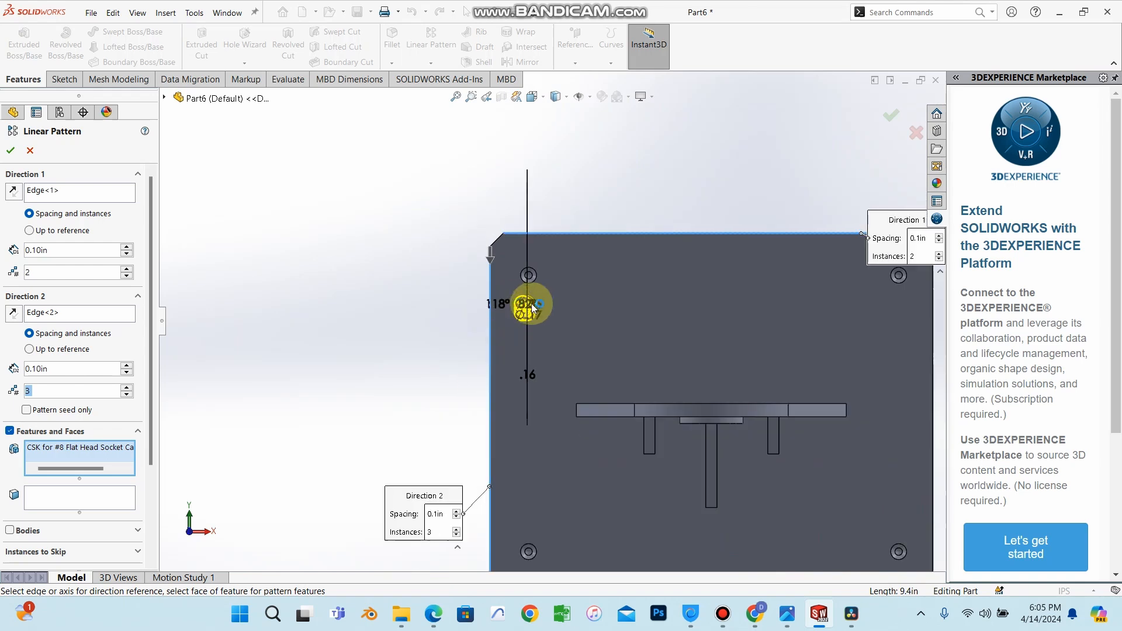
pyautogui.scroll(2, 529, 312)
pyautogui.scroll(-1, 534, 318)
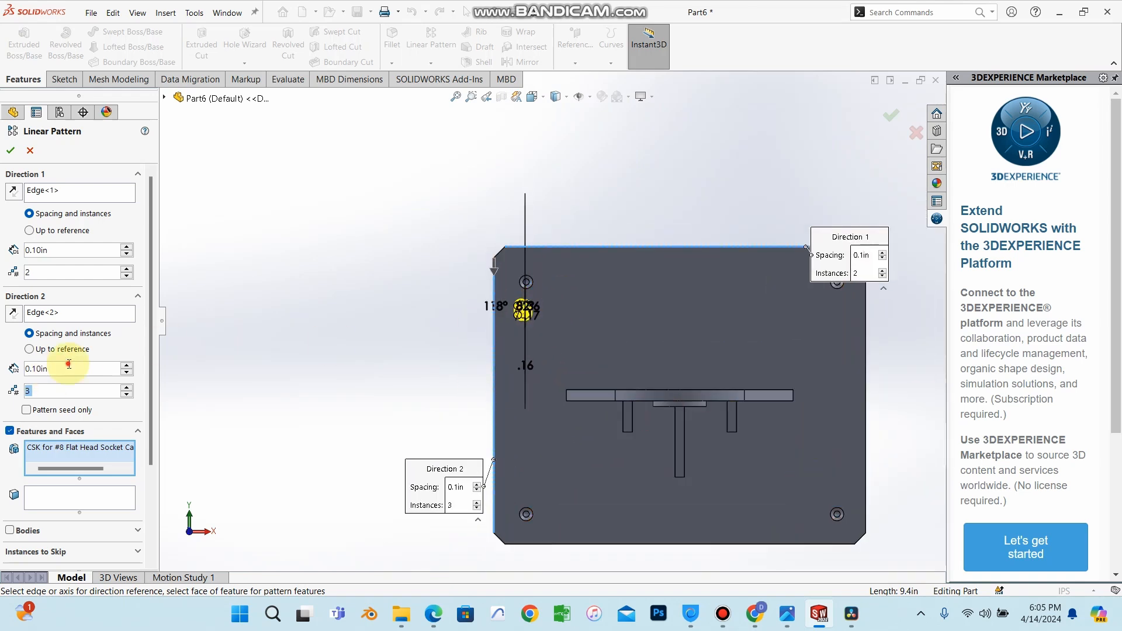
# Set the Direction 2 spacing to 1 in and the Direction 1 spacing to 5 in.
pyautogui.click(69, 365)
pyautogui.write('1')
pyautogui.press('Return')
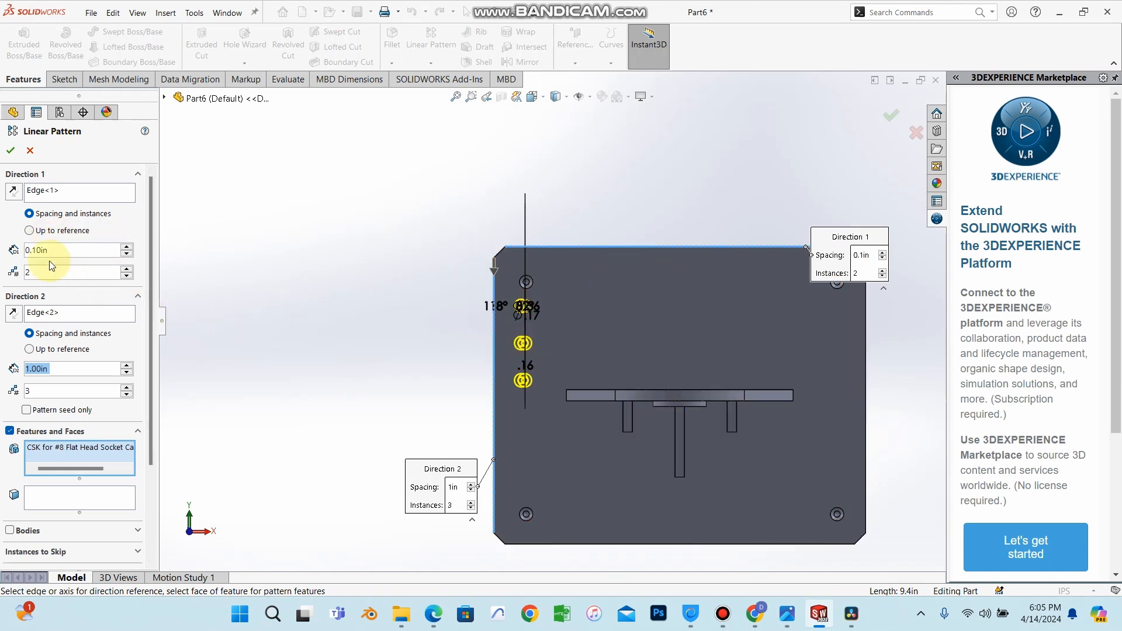
pyautogui.moveTo(53, 255); pyautogui.dragTo(27, 246)
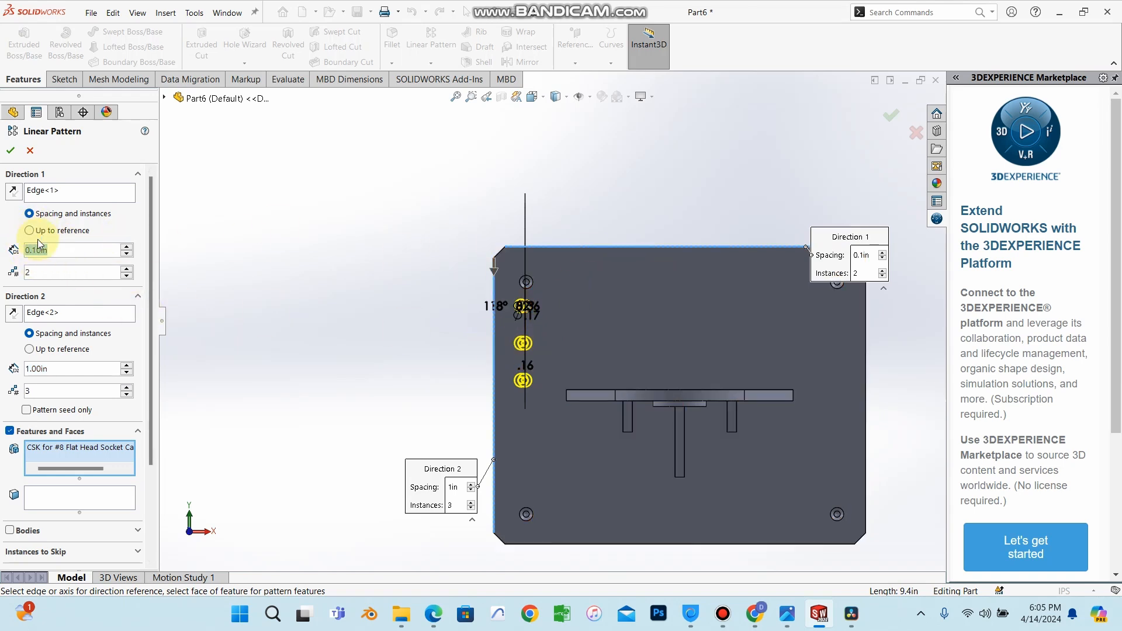
pyautogui.press('BackSpace')
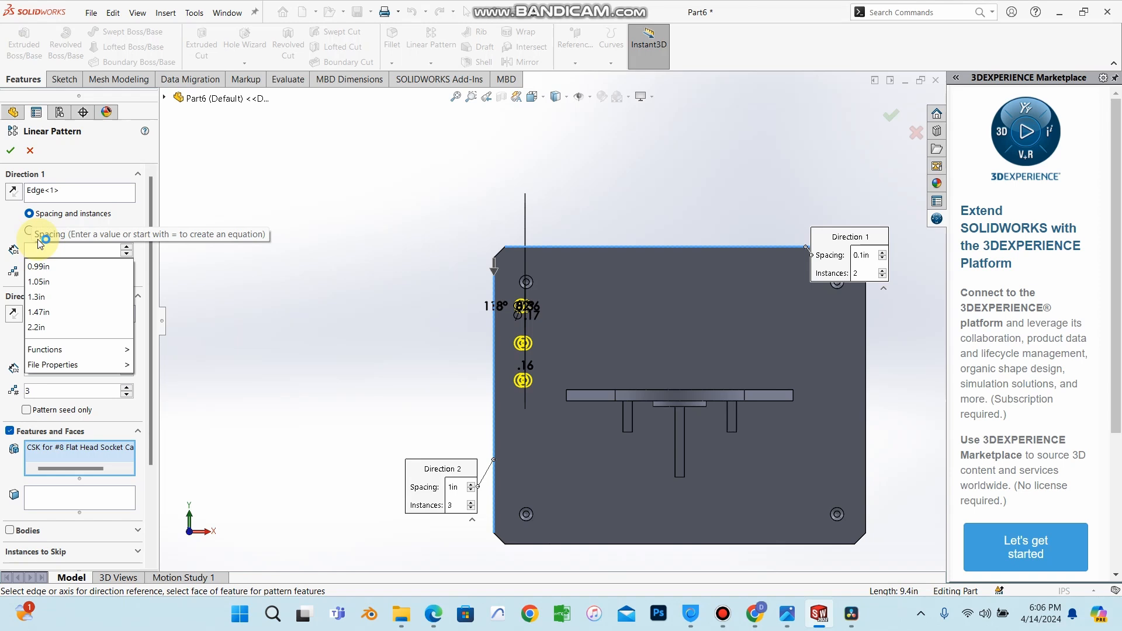
pyautogui.write('5')
pyautogui.press('Return')
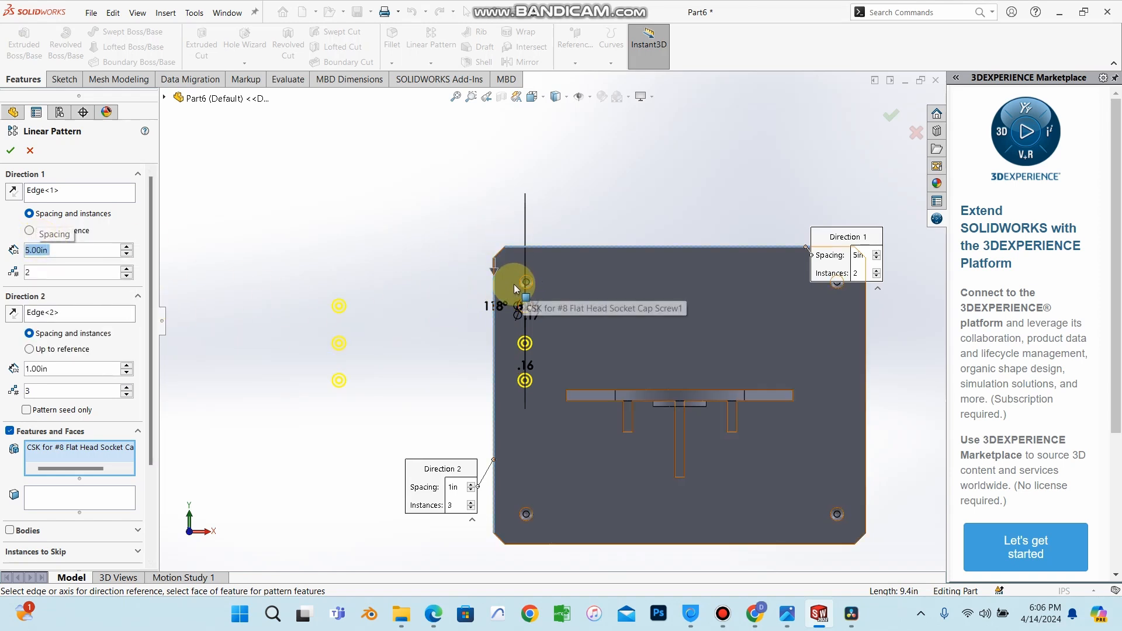
# Reverse Direction 1 so the copies fall on the plate, and set Direction 2 instances to 2.
pyautogui.click(13, 193)
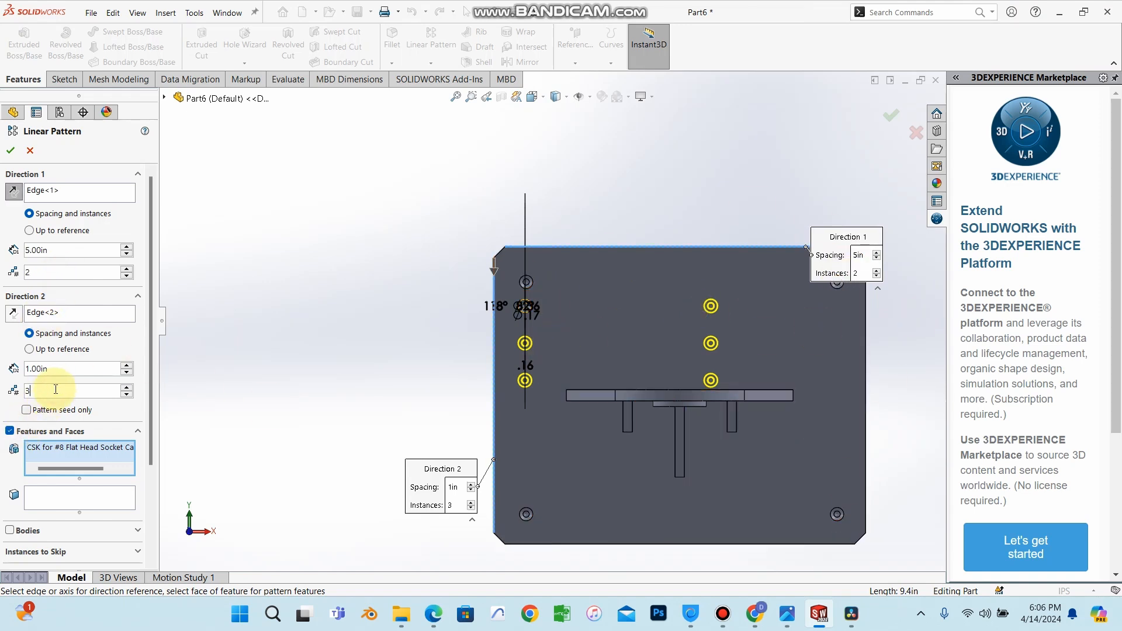
pyautogui.press('BackSpace')
pyautogui.write('2')
pyautogui.press('Return')
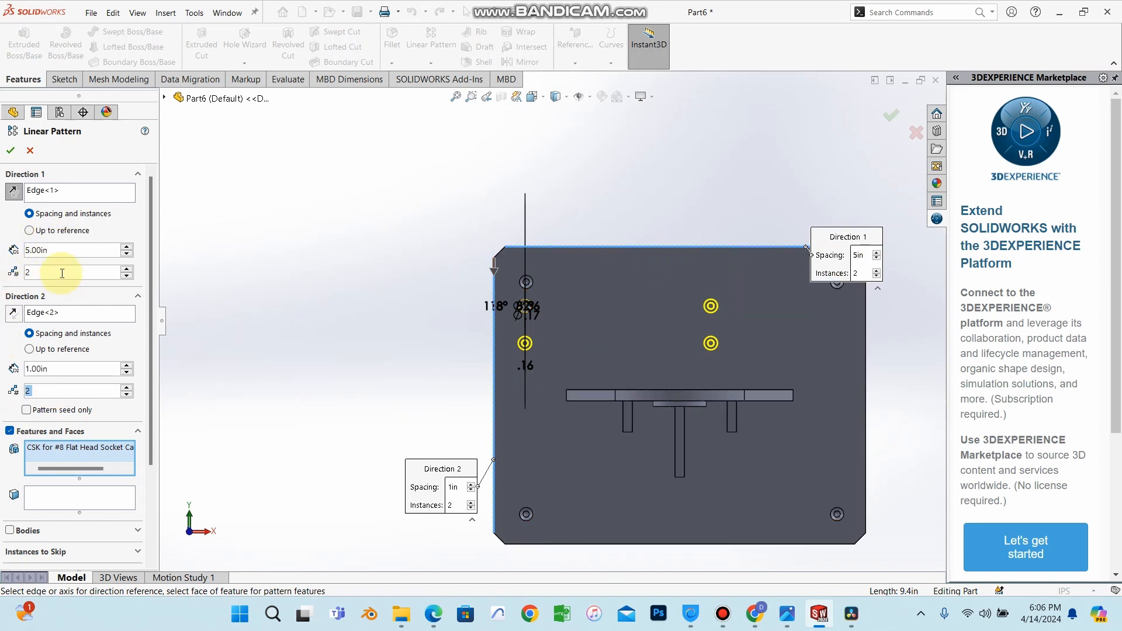
# Adjust the Direction 1 spacing, trying 9 and 8 in, and settle on 8.5 in.
pyautogui.moveTo(63, 251); pyautogui.dragTo(12, 235)
pyautogui.press('BackSpace')
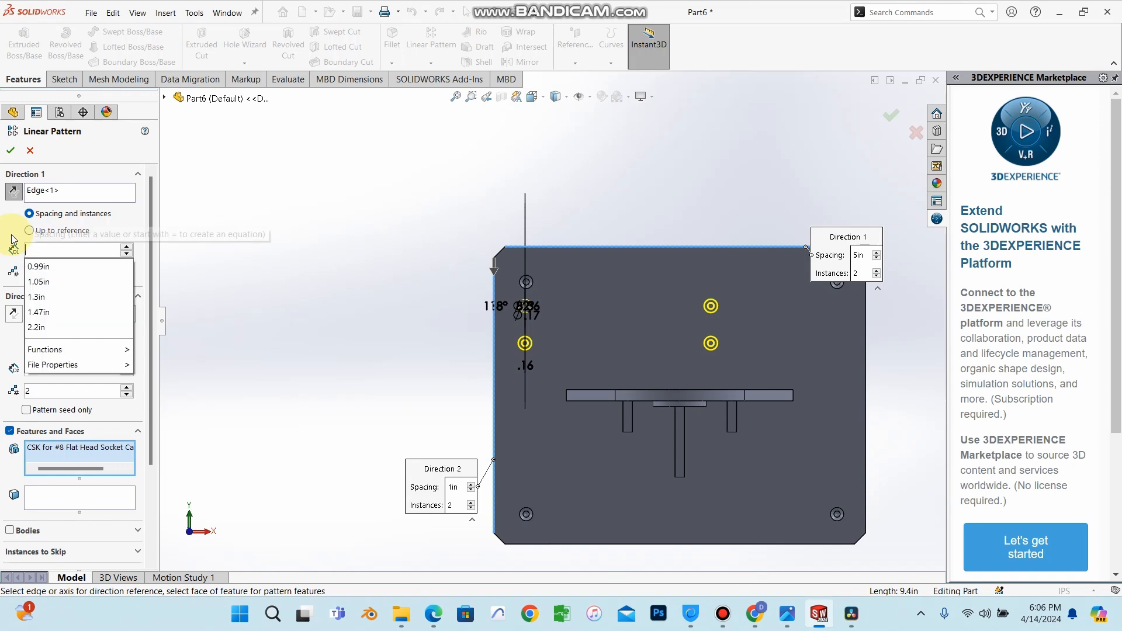
pyautogui.write('9')
pyautogui.press('Return')
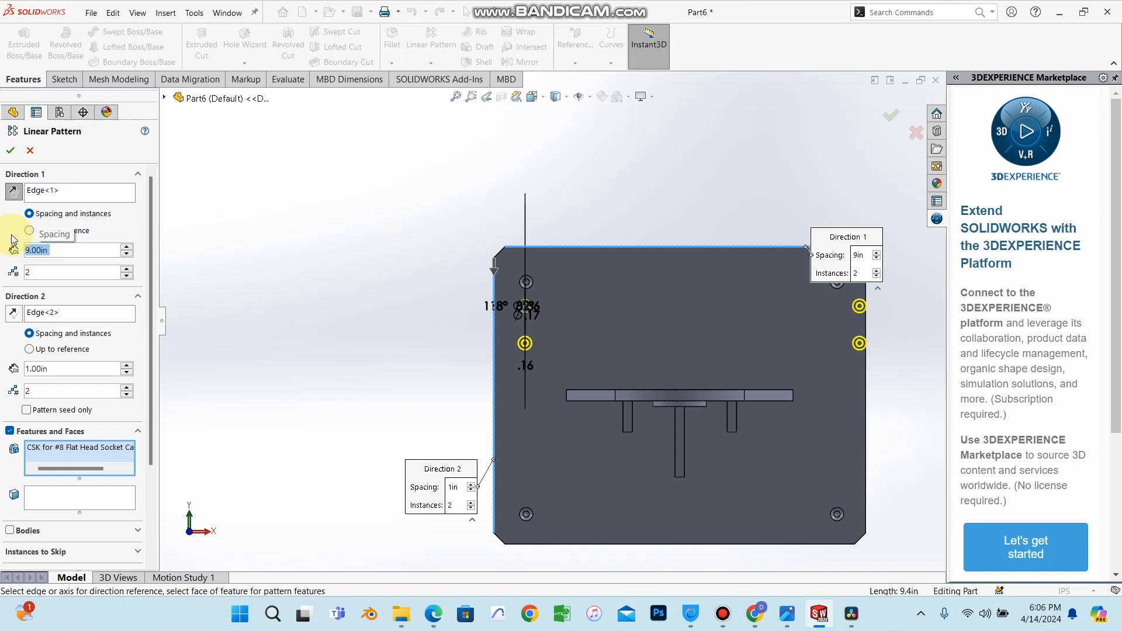
pyautogui.write('8')
pyautogui.press('Return')
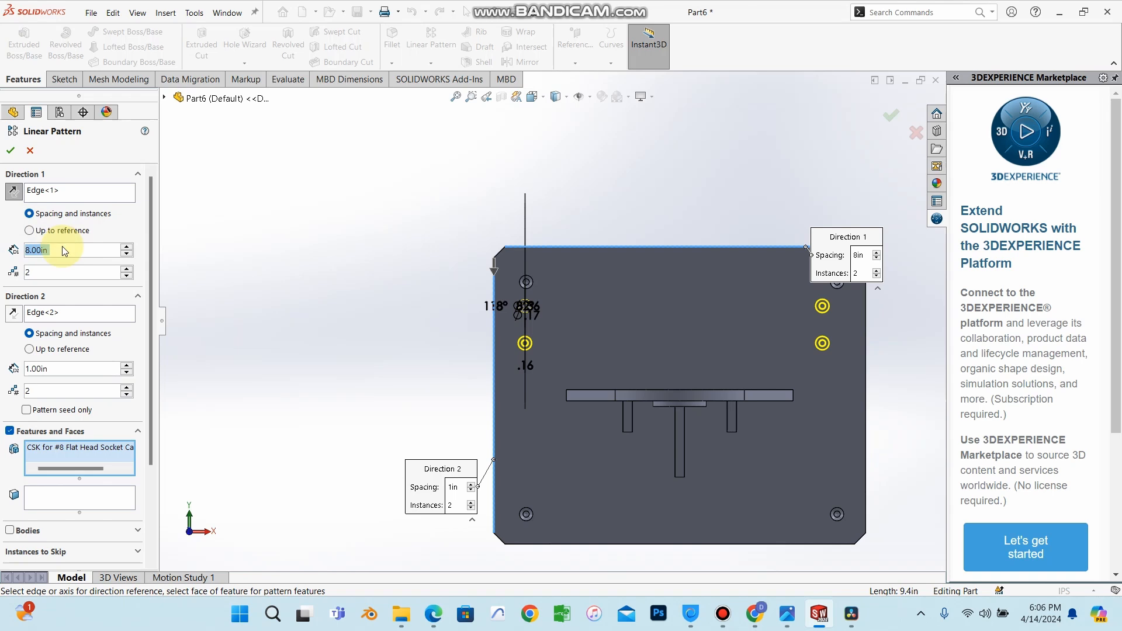
pyautogui.press('BackSpace')
pyautogui.write('8.5')
pyautogui.press('Return')
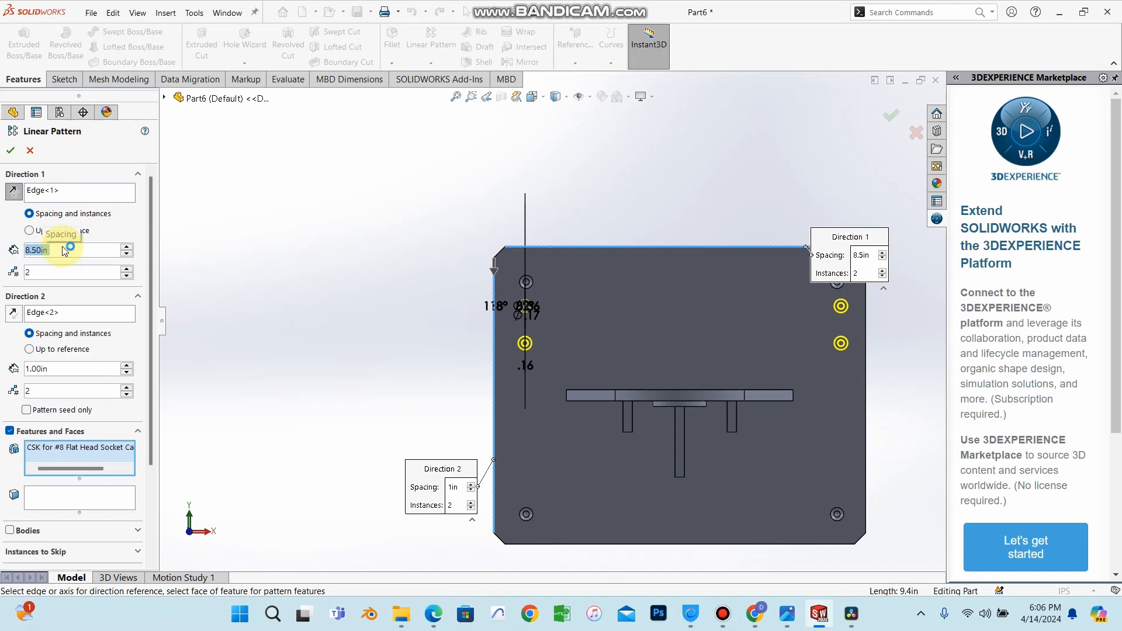
pyautogui.scroll(-2, 844, 333)
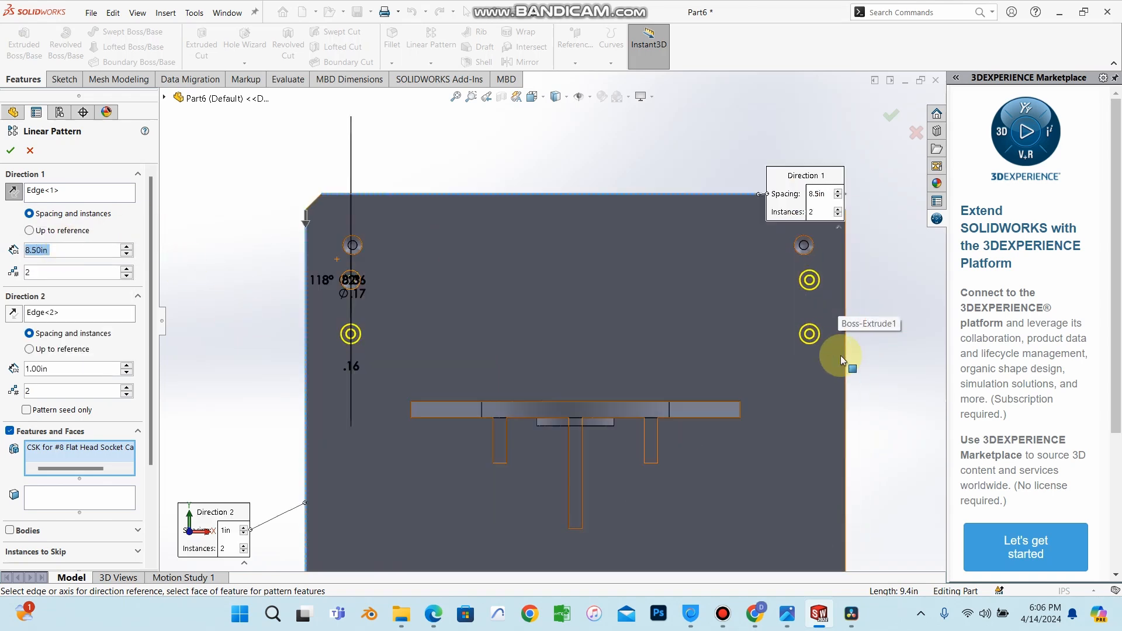
pyautogui.scroll(3, 327, 441)
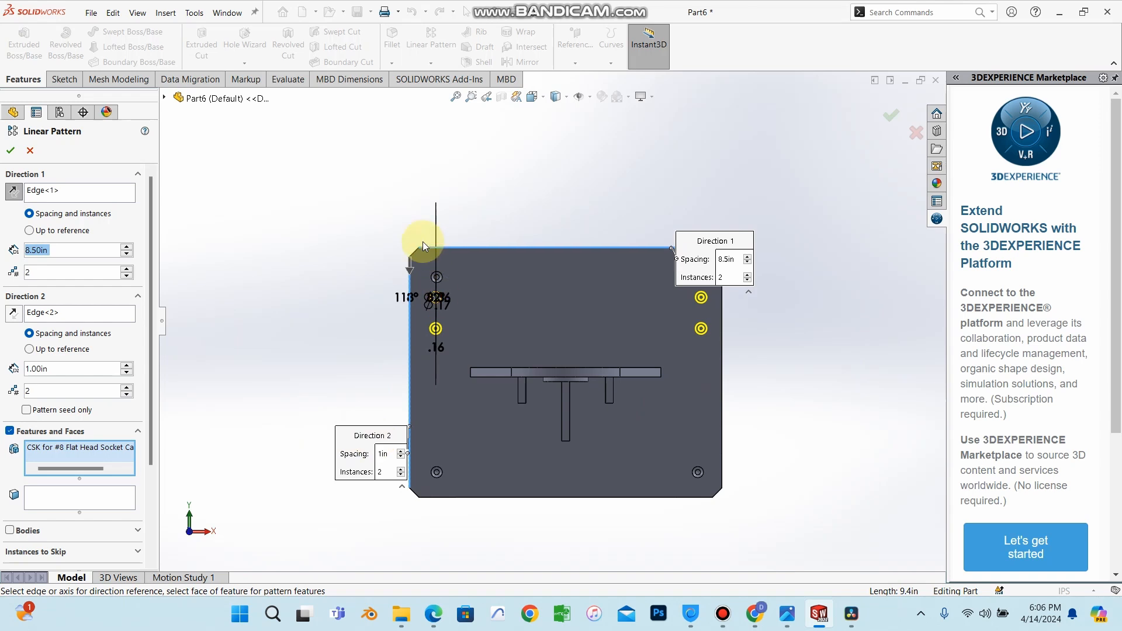
# Set the Direction 2 spacing to 6 in, trying 7 in first, and finish the linear pattern.
pyautogui.click(55, 370)
pyautogui.write('7')
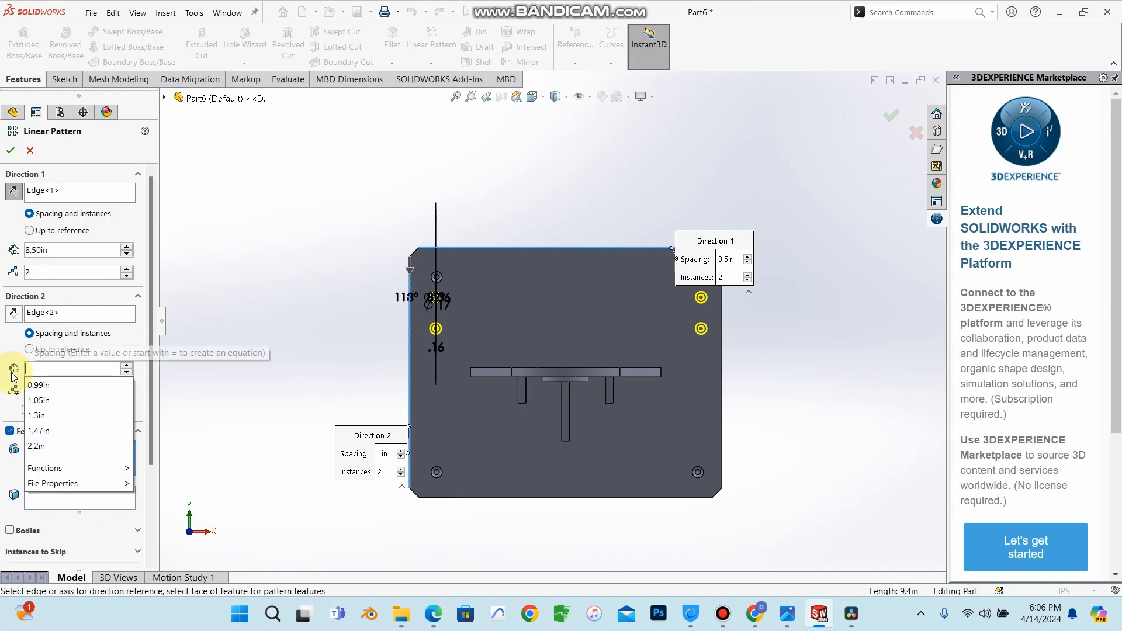
pyautogui.press('Return')
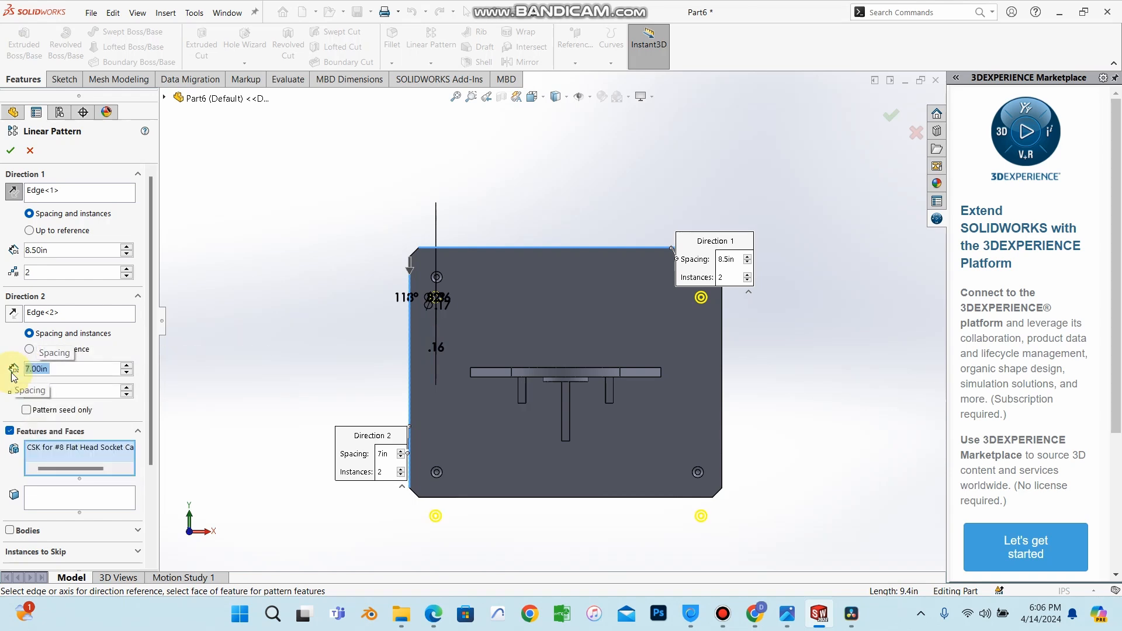
pyautogui.write('6')
pyautogui.press('Return')
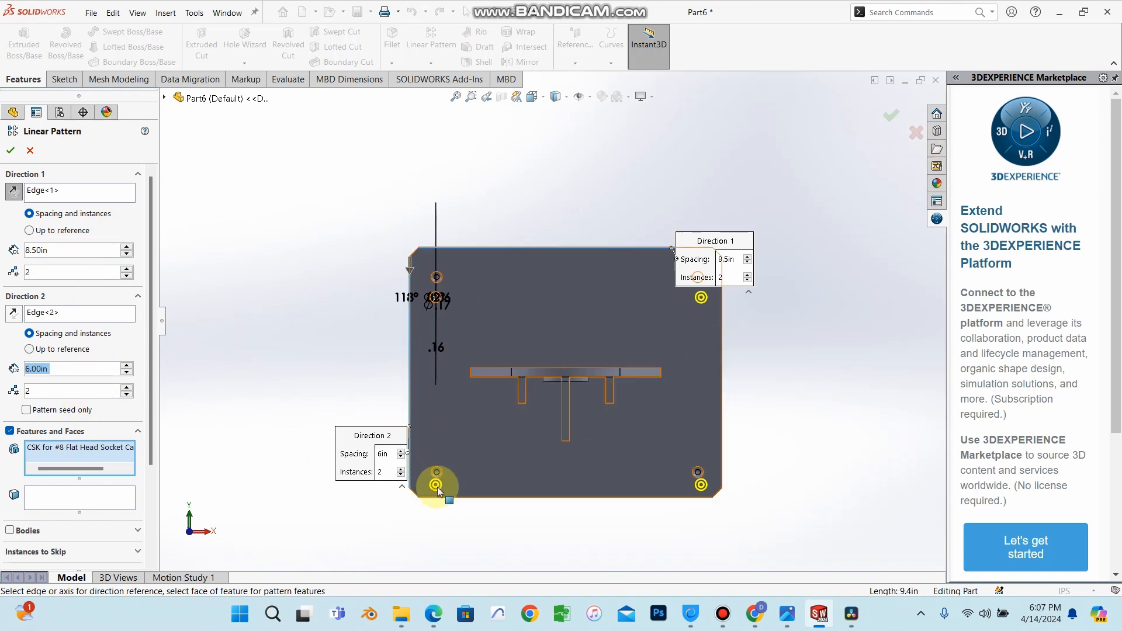
pyautogui.click(11, 150)
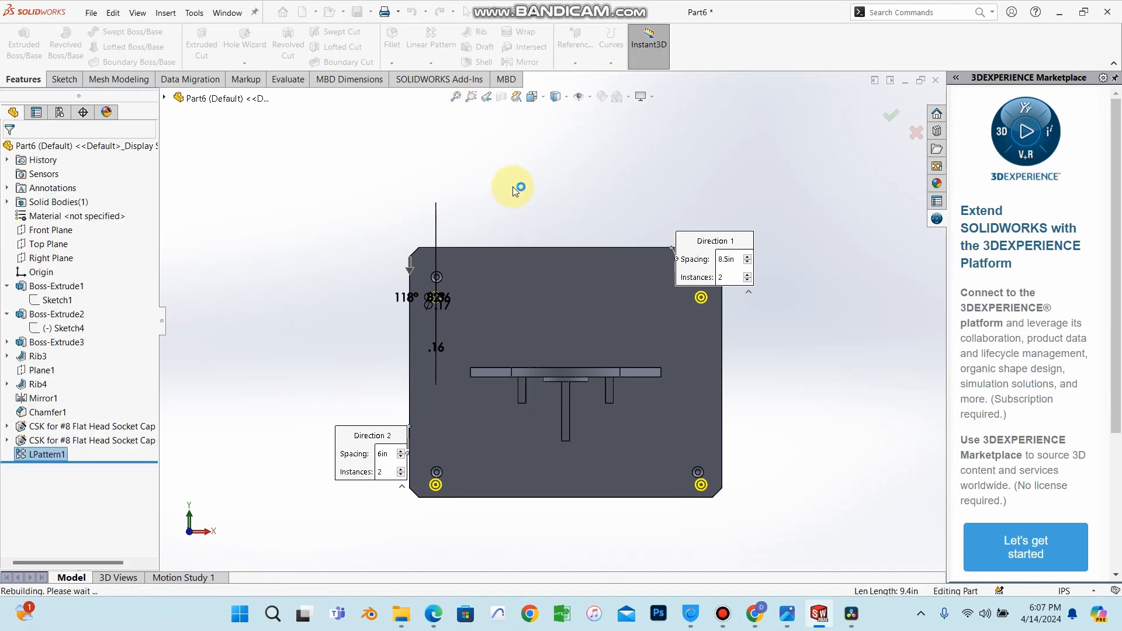
# Rotate and zoom the part to inspect the patterned holes at the plate's corners.
pyautogui.click(532, 162)
pyautogui.moveTo(663, 438); pyautogui.dragTo(456, 365, button='middle')
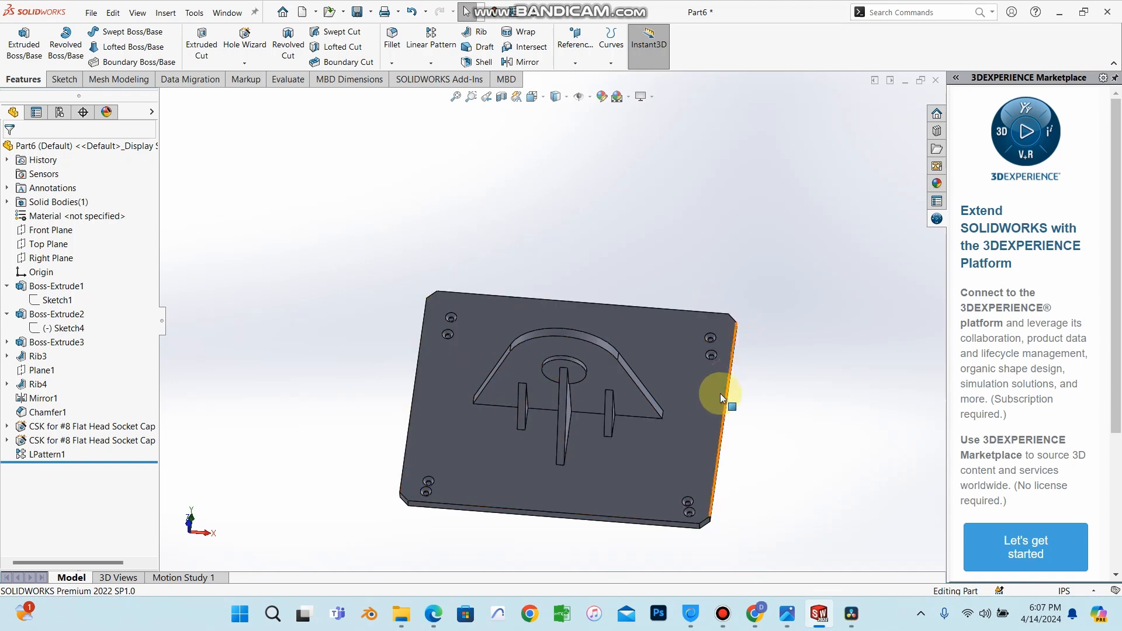
pyautogui.moveTo(720, 394); pyautogui.dragTo(492, 297, button='middle')
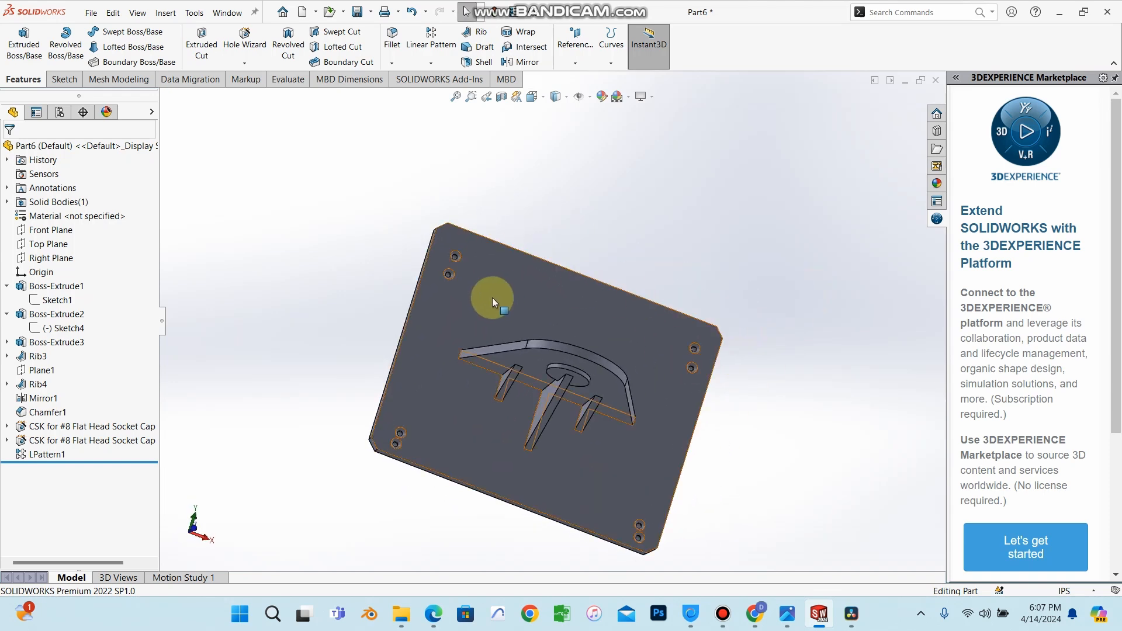
pyautogui.moveTo(636, 366); pyautogui.dragTo(709, 471, button='middle')
pyautogui.scroll(-3, 678, 509)
pyautogui.scroll(3, 677, 511)
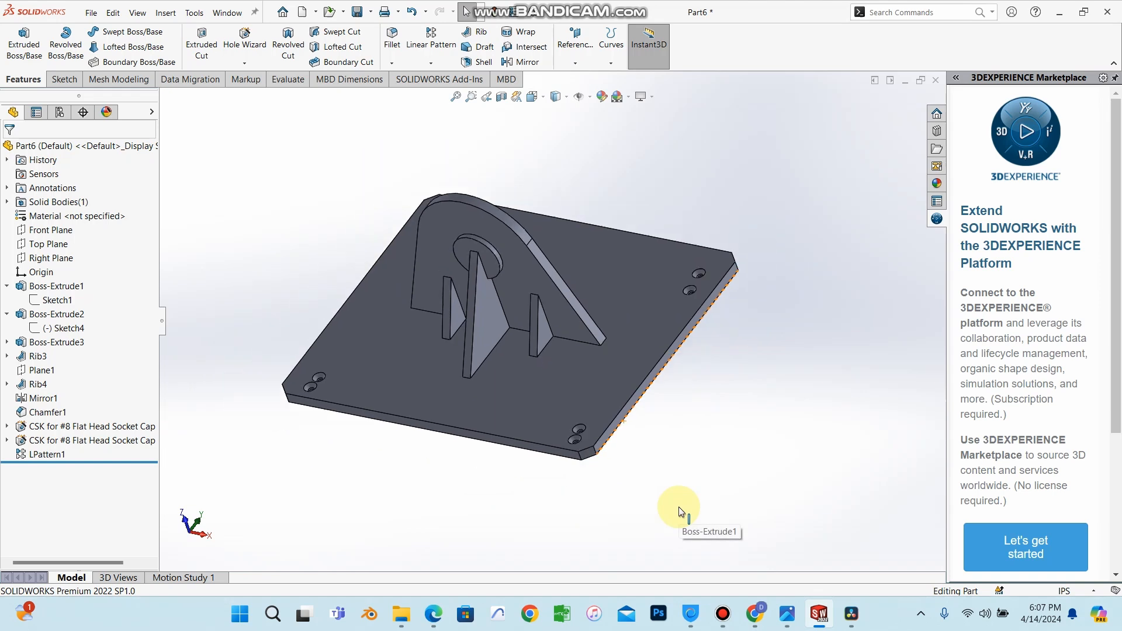
pyautogui.moveTo(552, 281); pyautogui.dragTo(478, 291, button='middle')
pyautogui.scroll(-5, 449, 284)
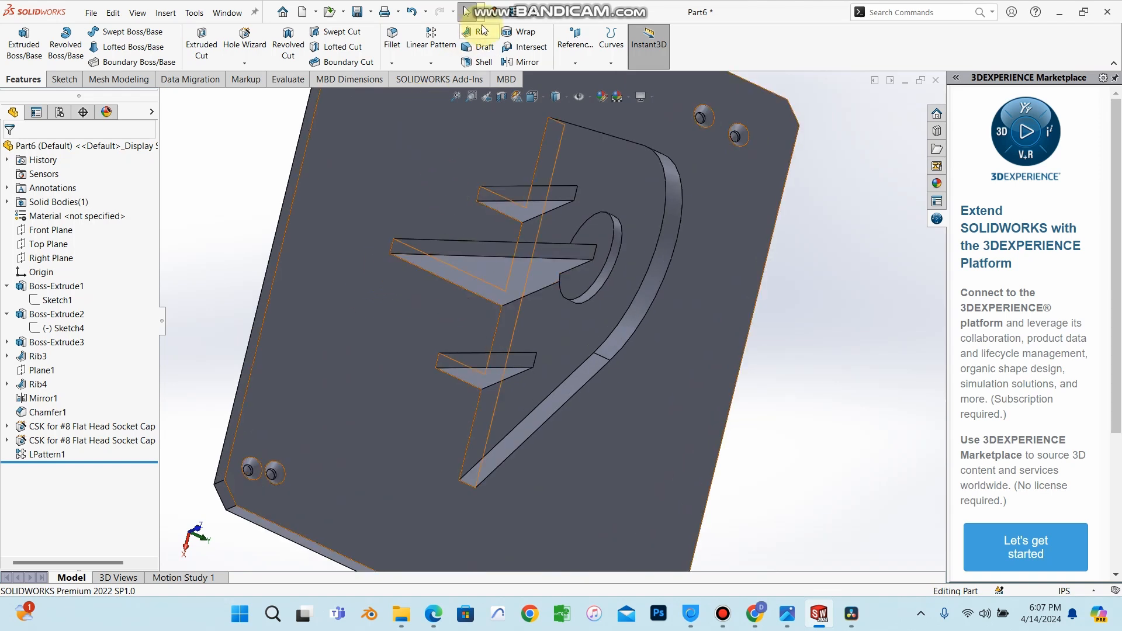
# Fillet an edge of the central rib with a 0.10 in radius.
pyautogui.click(392, 44)
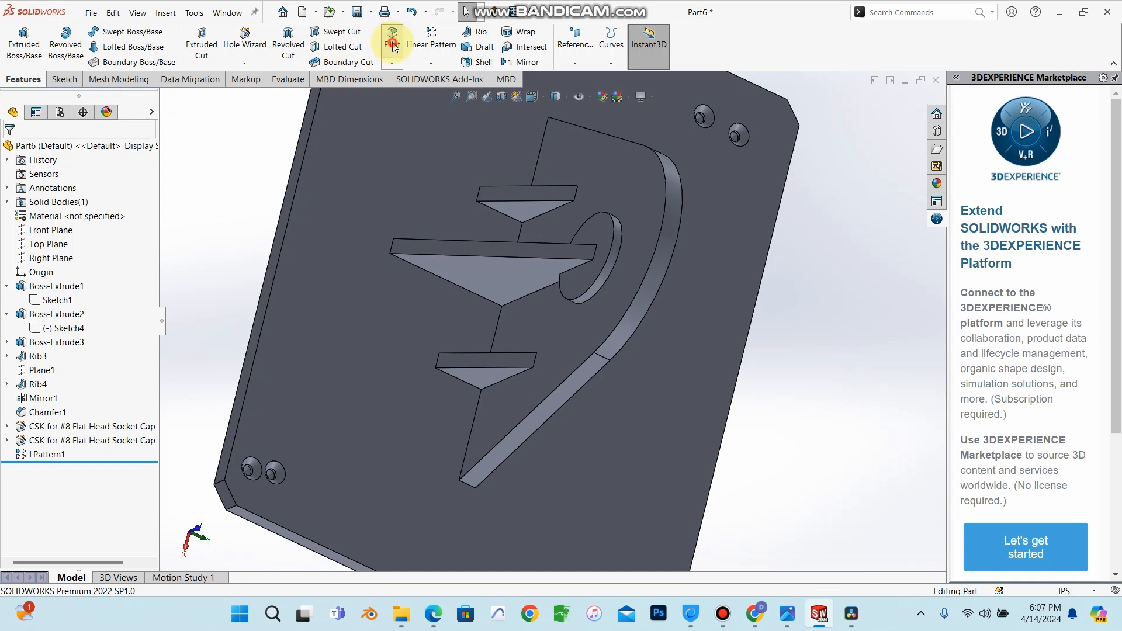
pyautogui.click(422, 270)
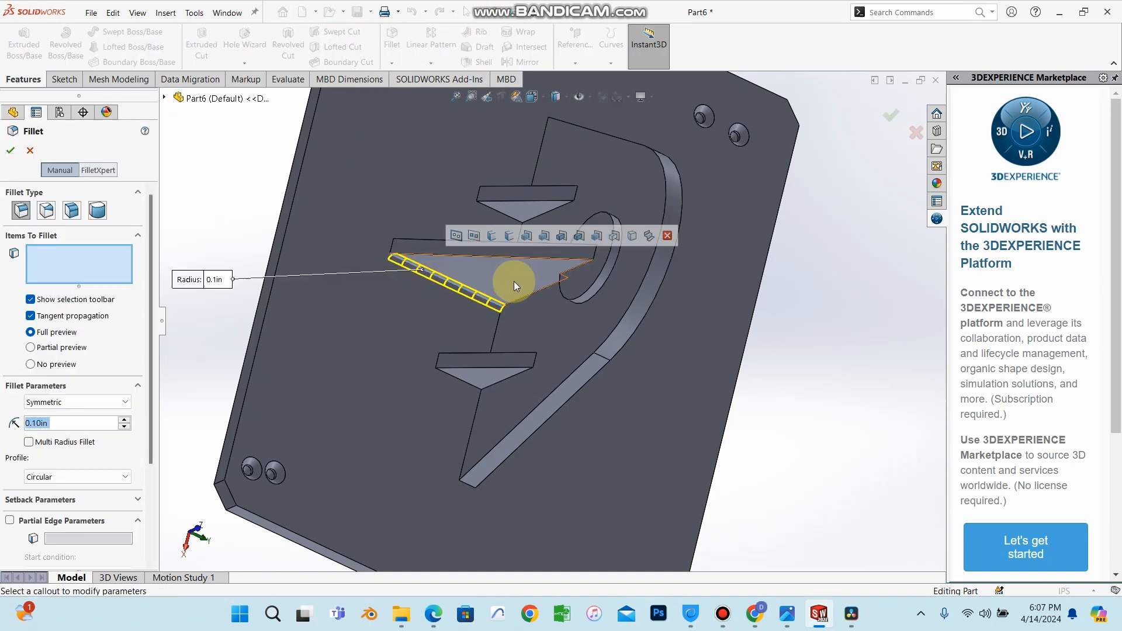
pyautogui.moveTo(514, 282); pyautogui.dragTo(471, 273, button='middle')
pyautogui.click(471, 268)
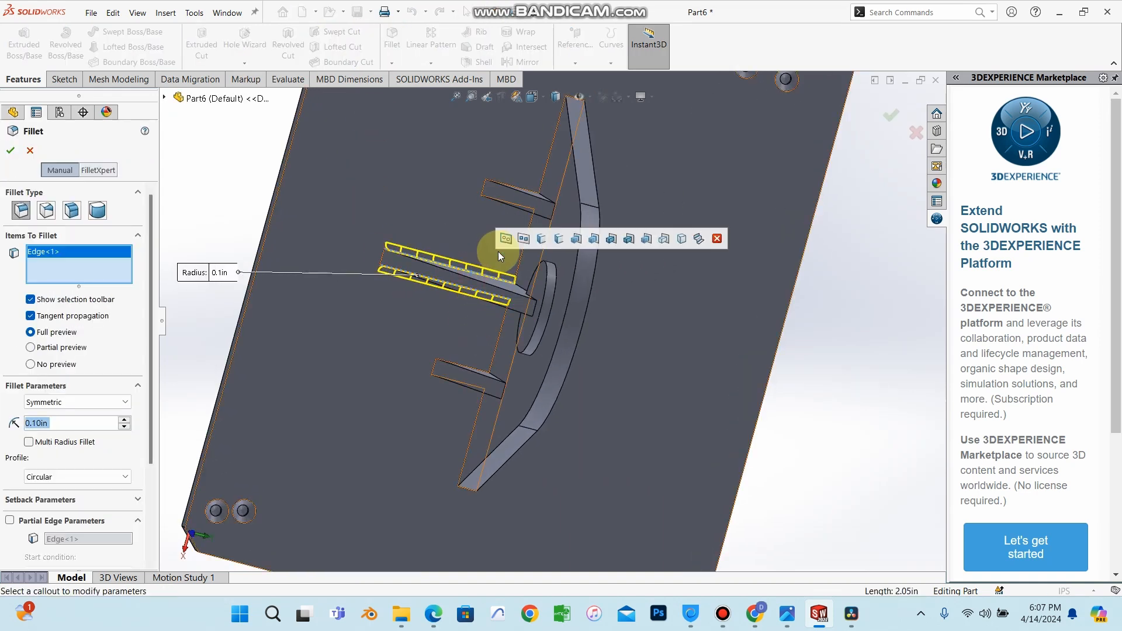
pyautogui.click(11, 150)
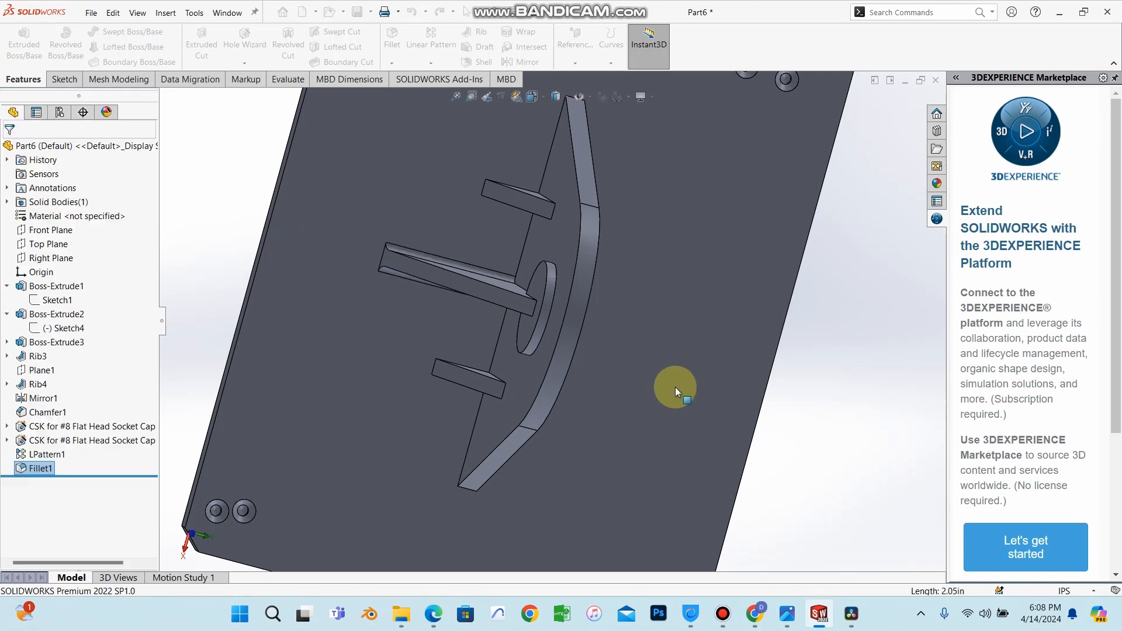
# Rotate and zoom around the part to examine the filleted rib and the mounting holes.
pyautogui.moveTo(666, 399); pyautogui.dragTo(873, 245, button='middle')
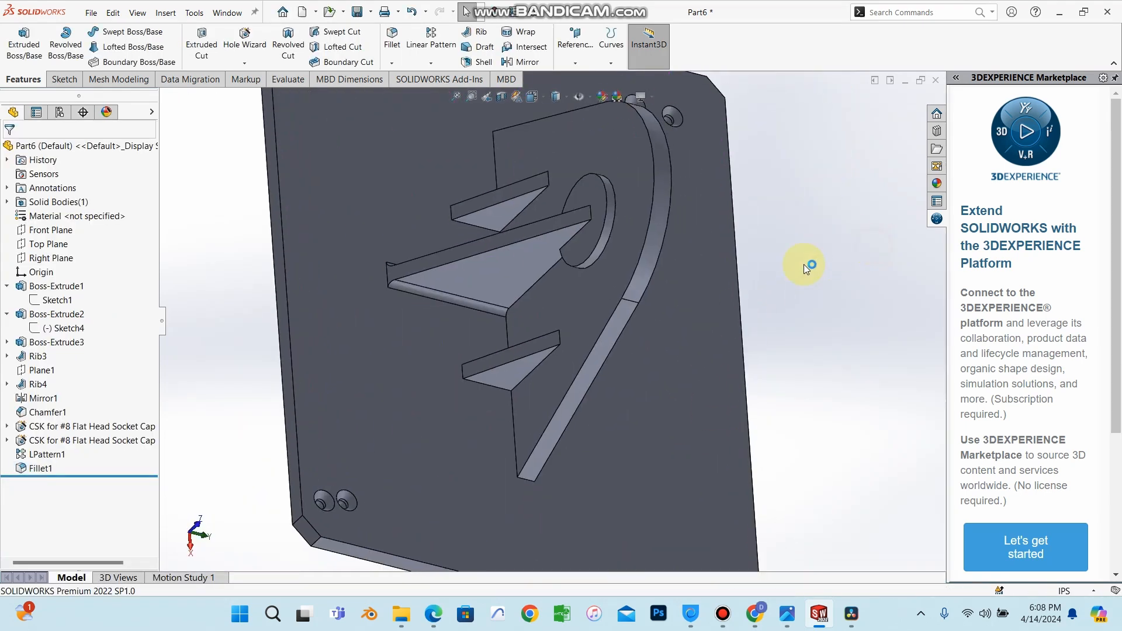
pyautogui.scroll(-3, 804, 264)
pyautogui.scroll(5, 618, 388)
pyautogui.moveTo(614, 394); pyautogui.dragTo(531, 384, button='middle')
pyautogui.scroll(2, 529, 385)
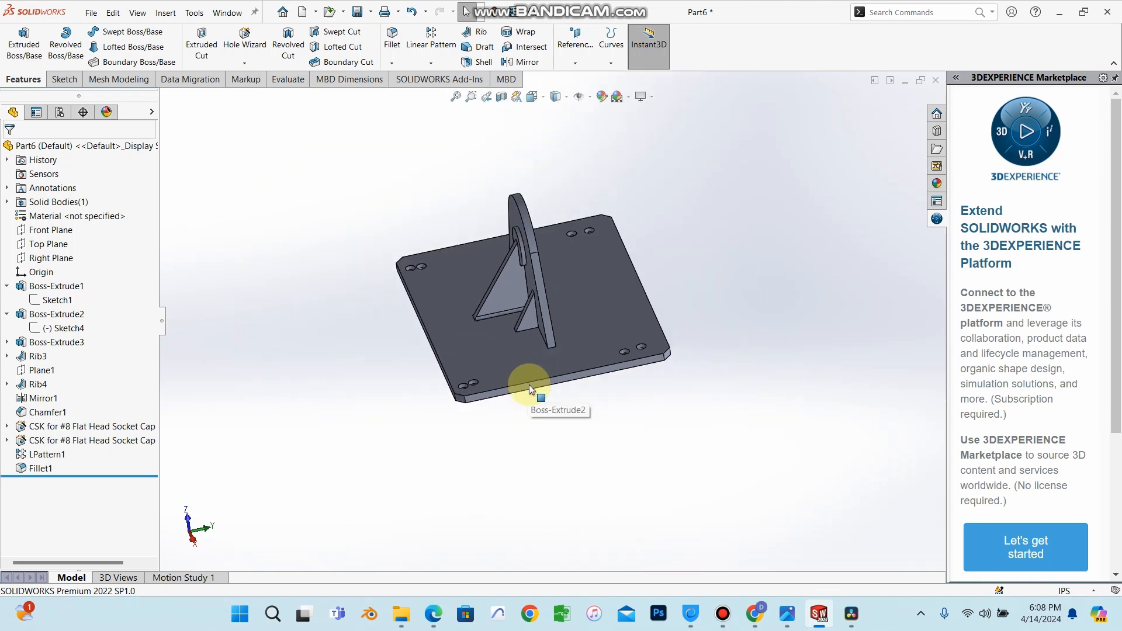
pyautogui.scroll(-3, 580, 355)
pyautogui.scroll(2, 580, 355)
pyautogui.scroll(-6, 595, 242)
pyautogui.scroll(4, 587, 352)
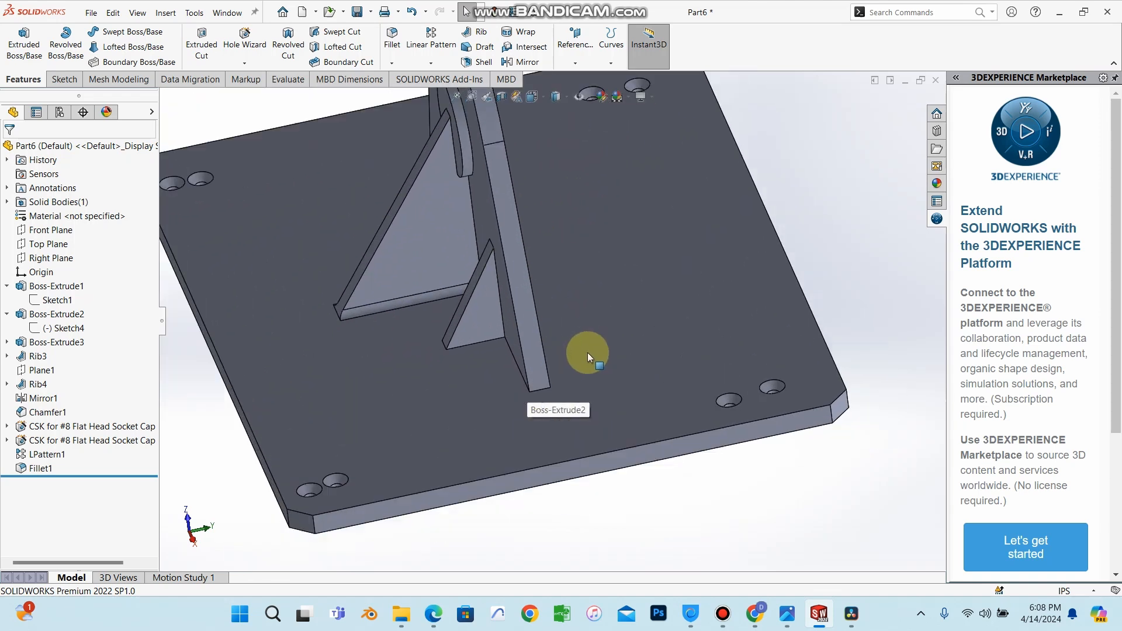